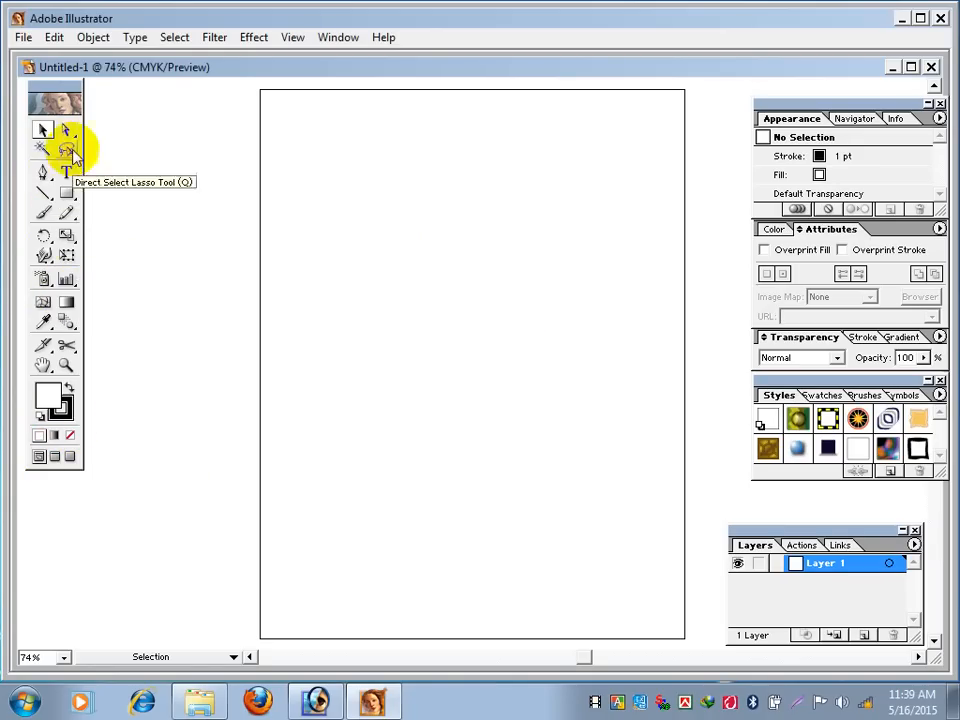
- Tear off the Direct Selection tool group as a floating palette and close it
{"action": "left_click_drag", "start_coordinate": [68, 140], "coordinate": [122, 129]}
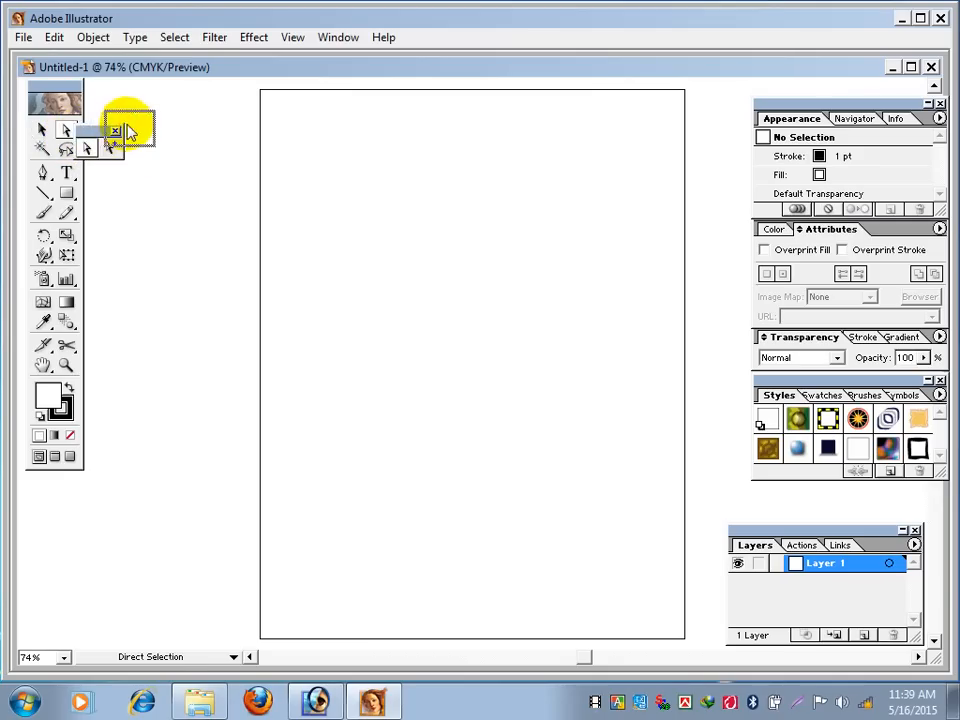
{"action": "left_click_drag", "start_coordinate": [60, 141], "coordinate": [125, 134]}
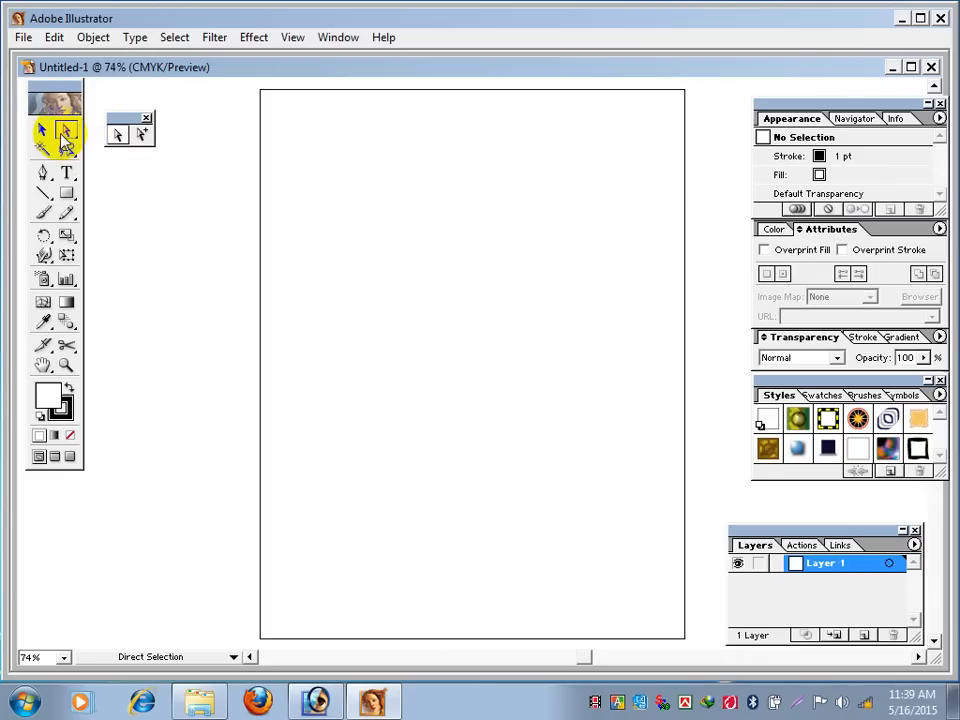
{"action": "left_click", "coordinate": [66, 133]}
{"action": "left_click_drag", "start_coordinate": [66, 133], "coordinate": [125, 148]}
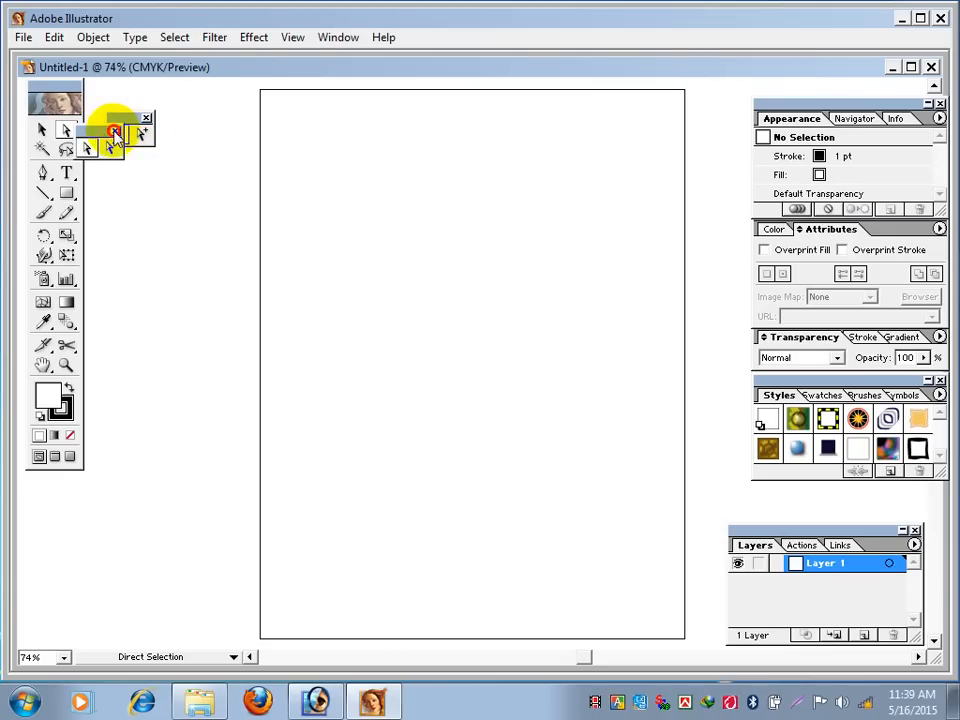
{"action": "left_click", "coordinate": [146, 119]}
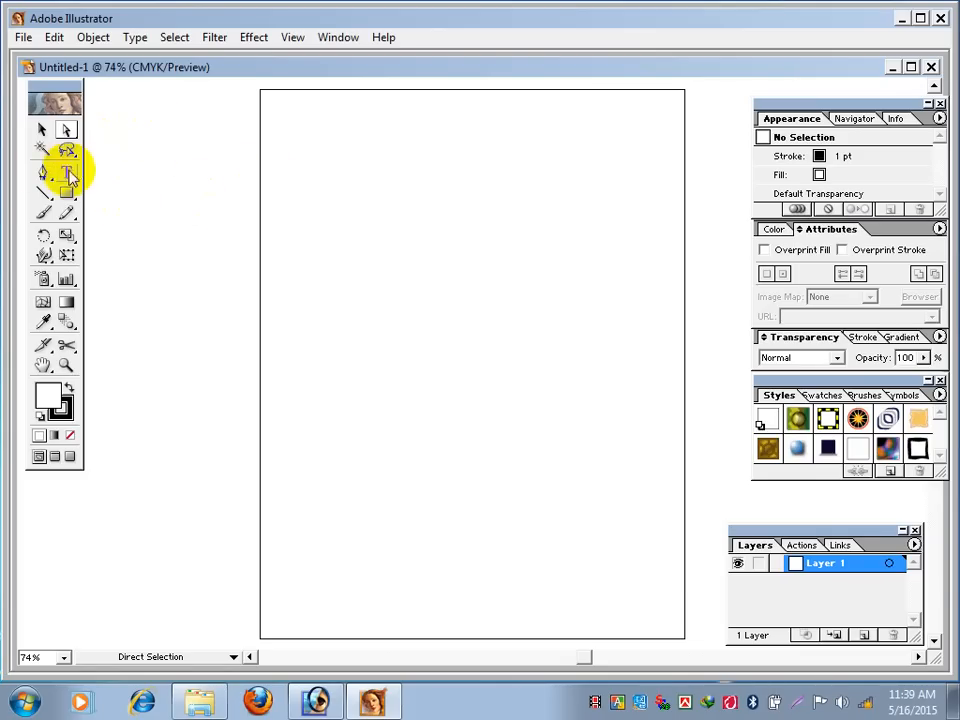
- Tear off the Type and Pen tool groups, stack them beside the toolbox, and close both floating palettes
{"action": "left_click_drag", "start_coordinate": [68, 176], "coordinate": [222, 183]}
{"action": "left_click_drag", "start_coordinate": [129, 172], "coordinate": [162, 140]}
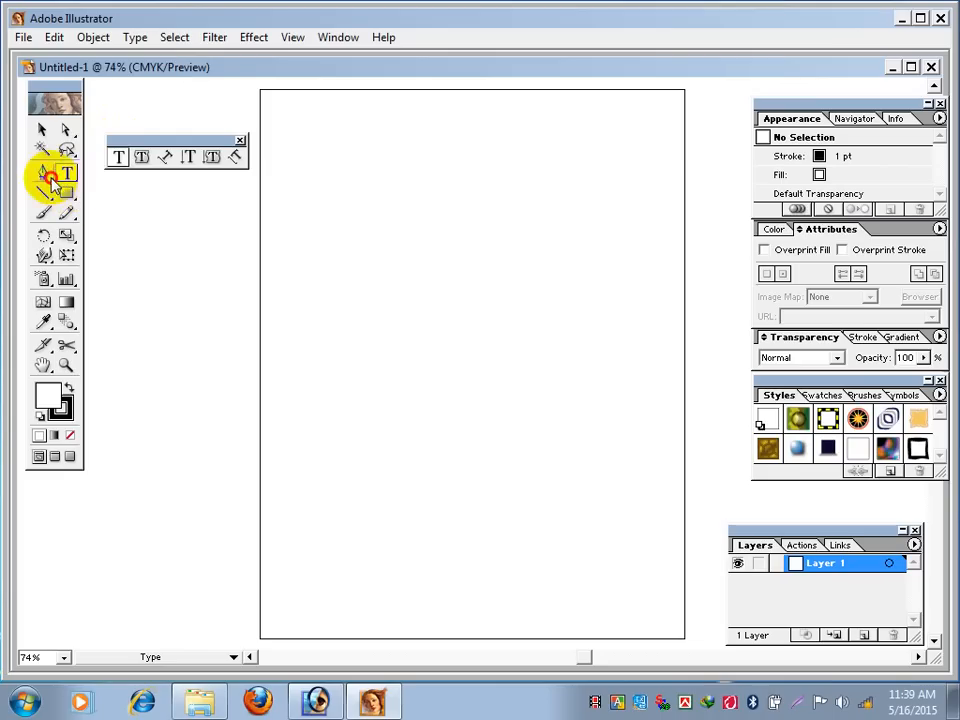
{"action": "left_click_drag", "start_coordinate": [50, 178], "coordinate": [146, 180]}
{"action": "left_click_drag", "start_coordinate": [140, 174], "coordinate": [170, 200]}
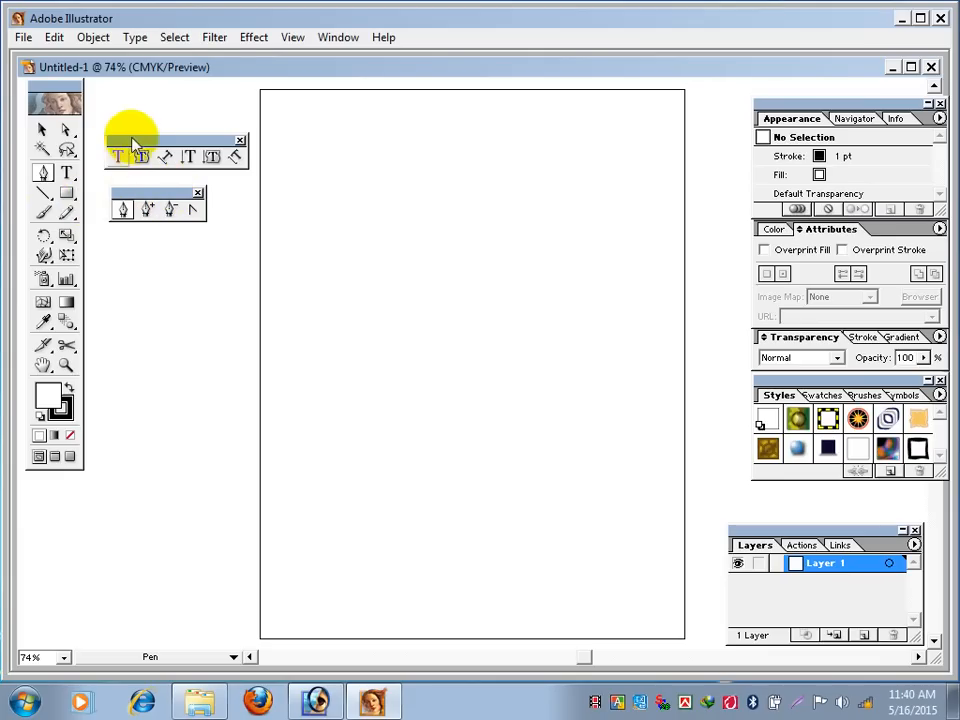
{"action": "mouse_move", "coordinate": [133, 140]}
{"action": "left_mouse_down"}
{"action": "mouse_move", "coordinate": [133, 114]}
{"action": "mouse_move", "coordinate": [124, 121]}
{"action": "left_mouse_up"}
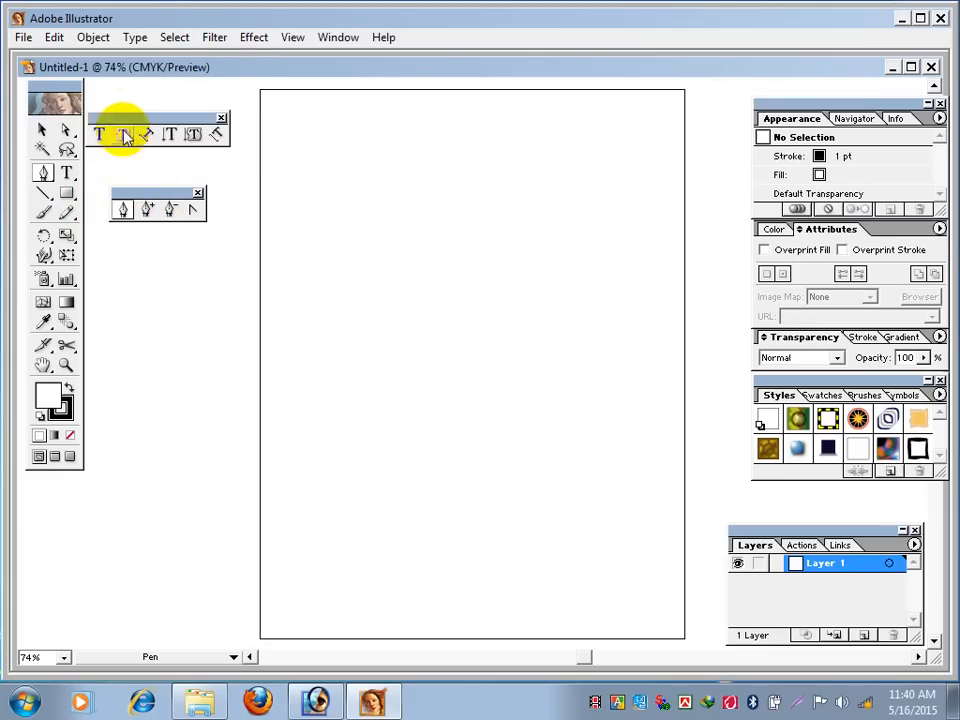
{"action": "left_click_drag", "start_coordinate": [158, 192], "coordinate": [139, 164]}
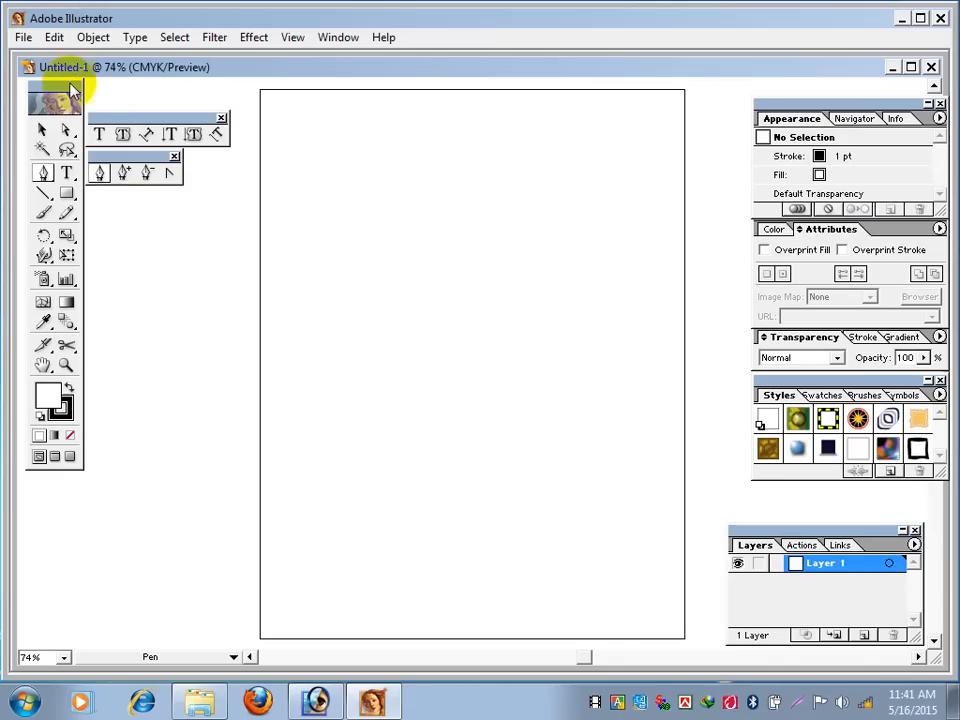
{"action": "left_click", "coordinate": [222, 119]}
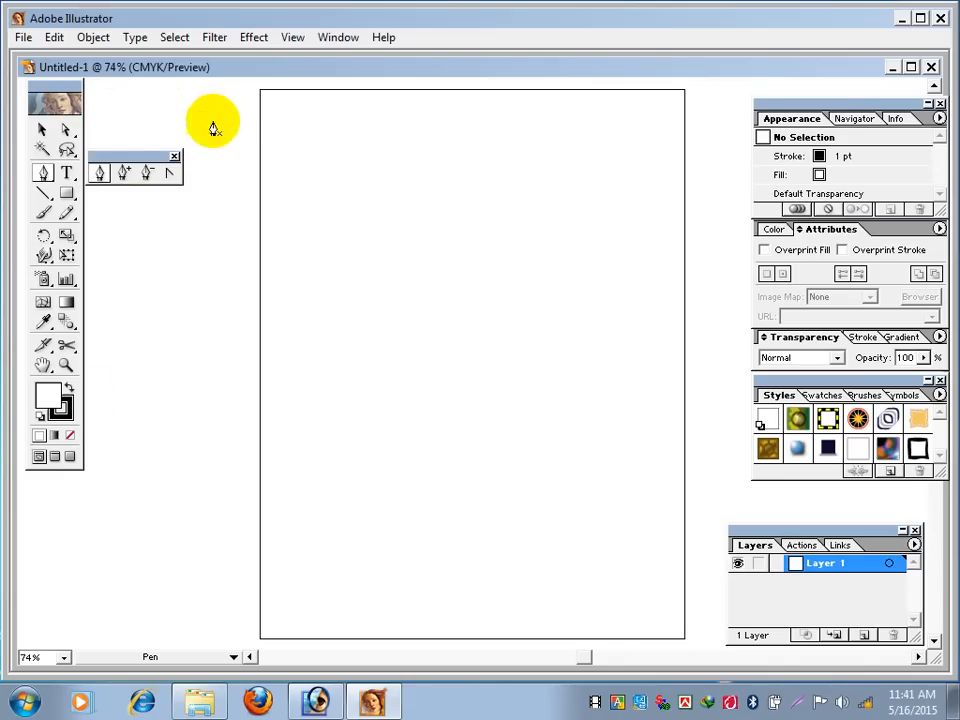
{"action": "left_click", "coordinate": [174, 157]}
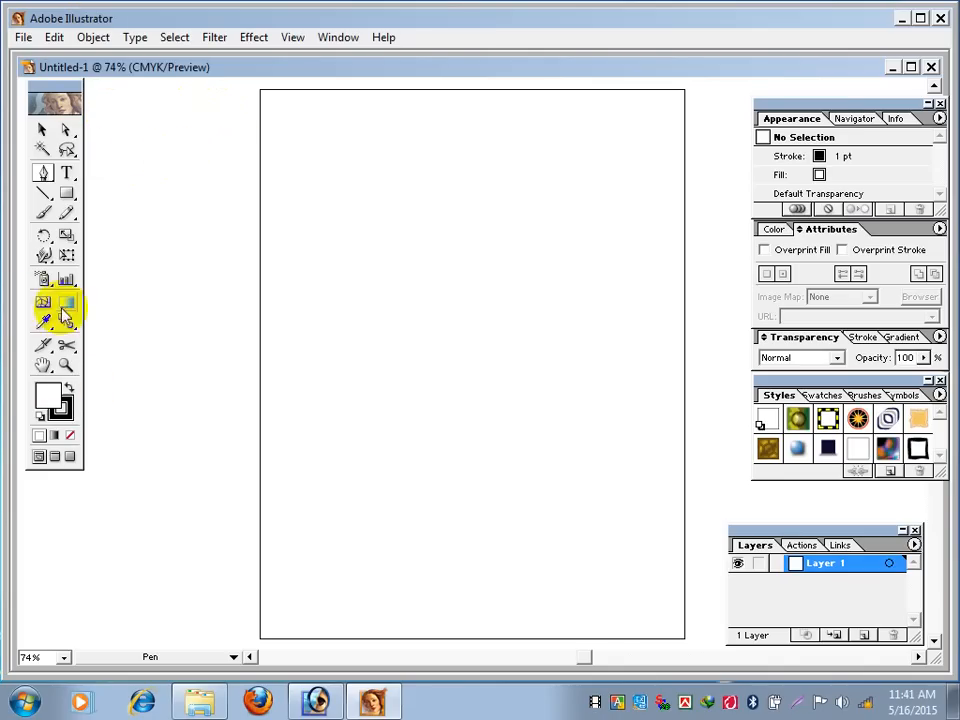
- Draw an ellipse with a white fill and black stroke in the upper half of the artboard and delete it
{"action": "left_click", "coordinate": [50, 400]}
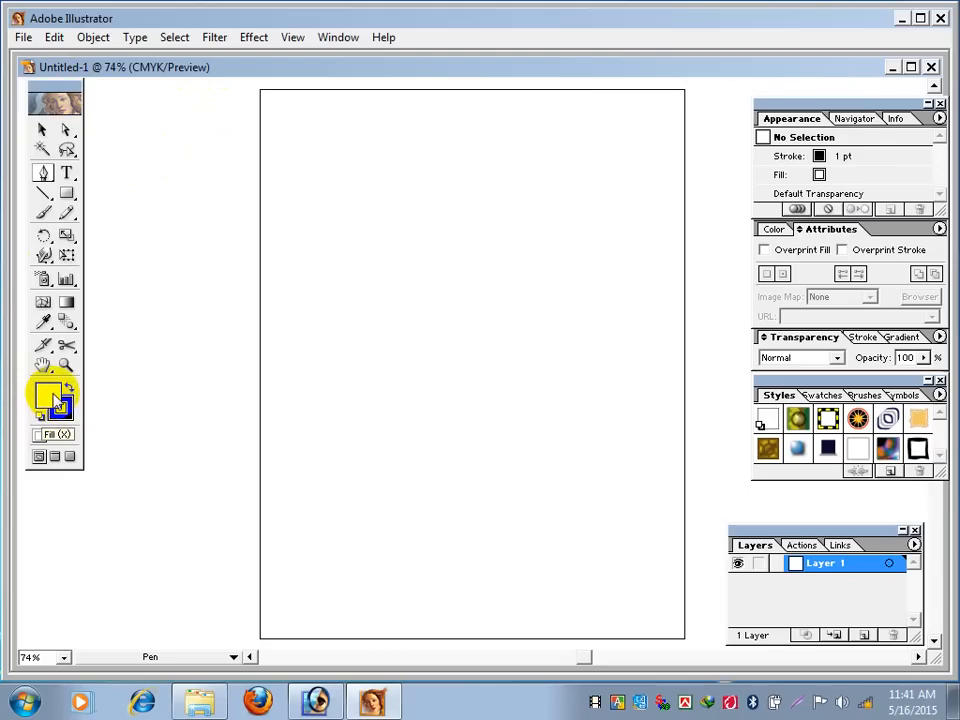
{"action": "left_click", "coordinate": [67, 412]}
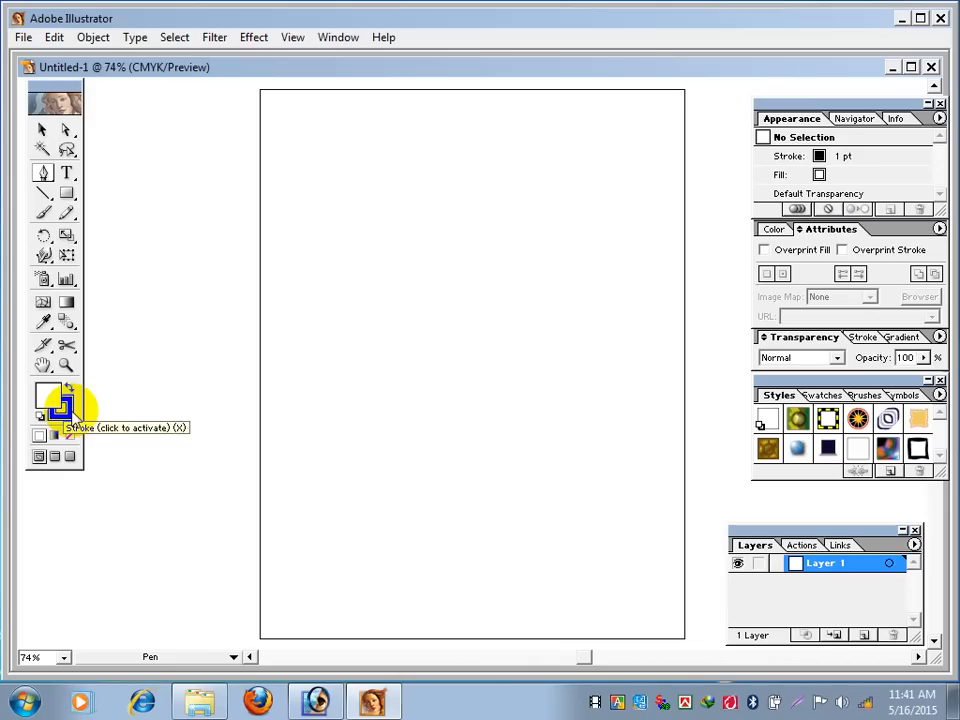
{"action": "left_click_drag", "start_coordinate": [66, 193], "coordinate": [135, 195]}
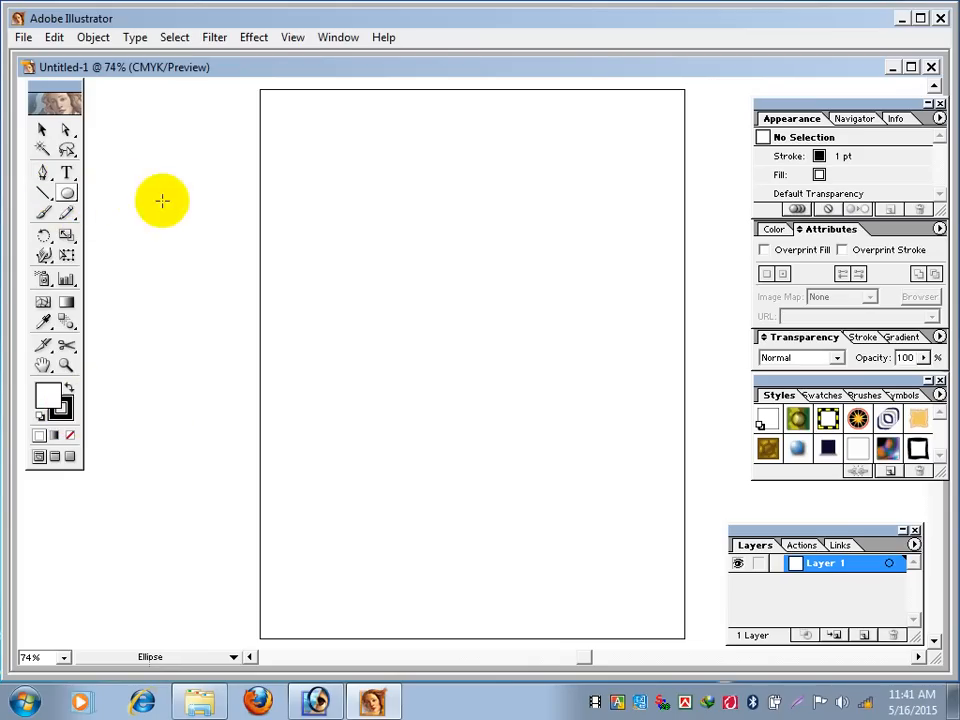
{"action": "left_click_drag", "start_coordinate": [386, 172], "coordinate": [587, 360]}
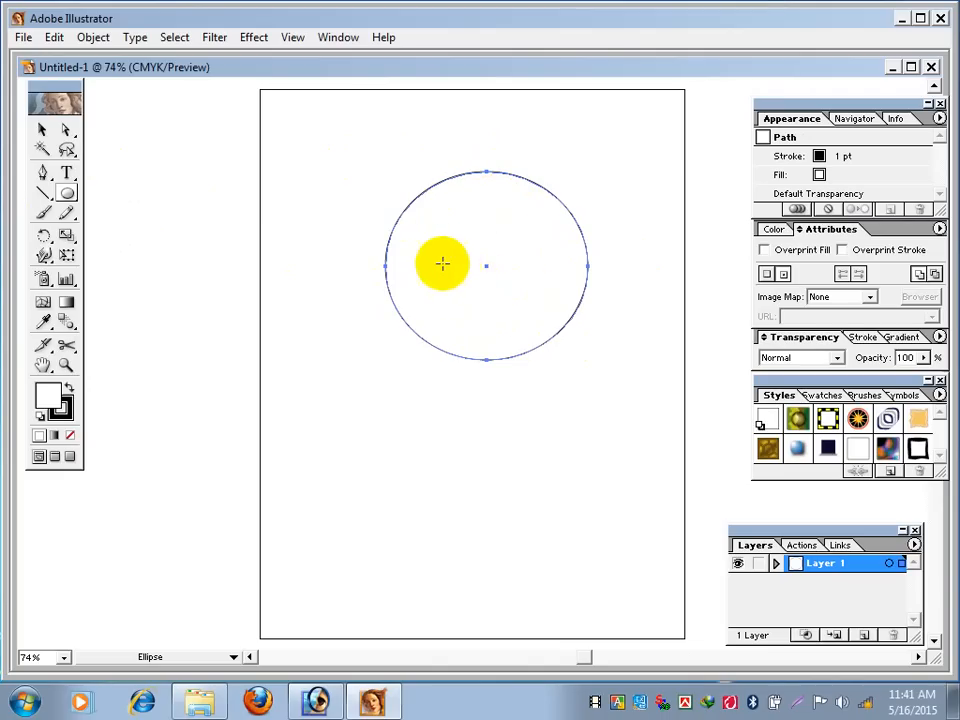
{"action": "left_click", "coordinate": [61, 413]}
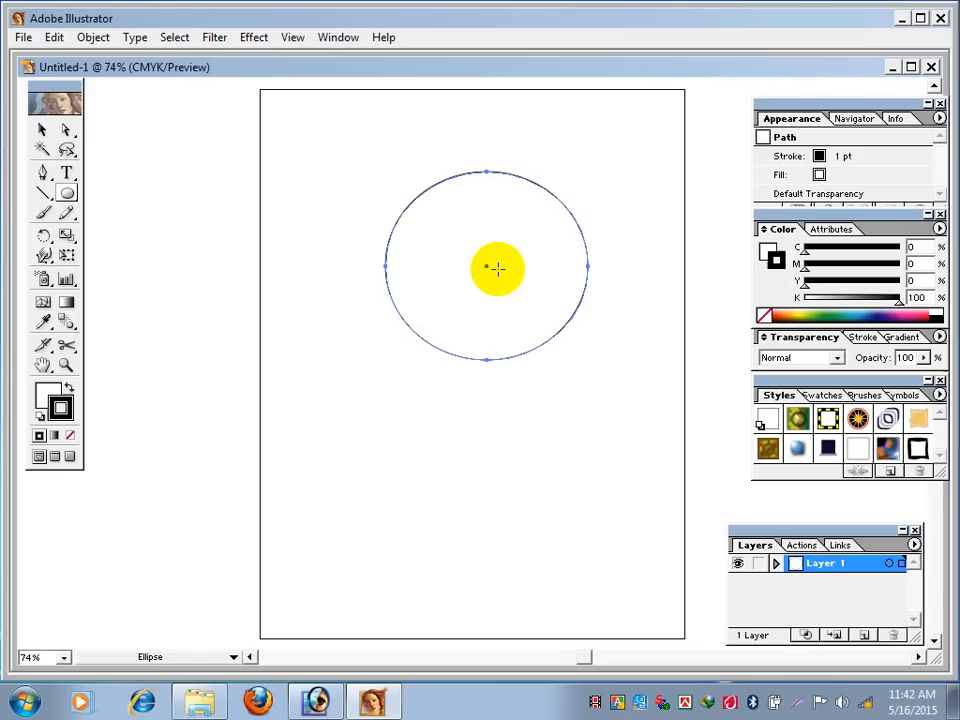
{"action": "key", "text": "Delete"}
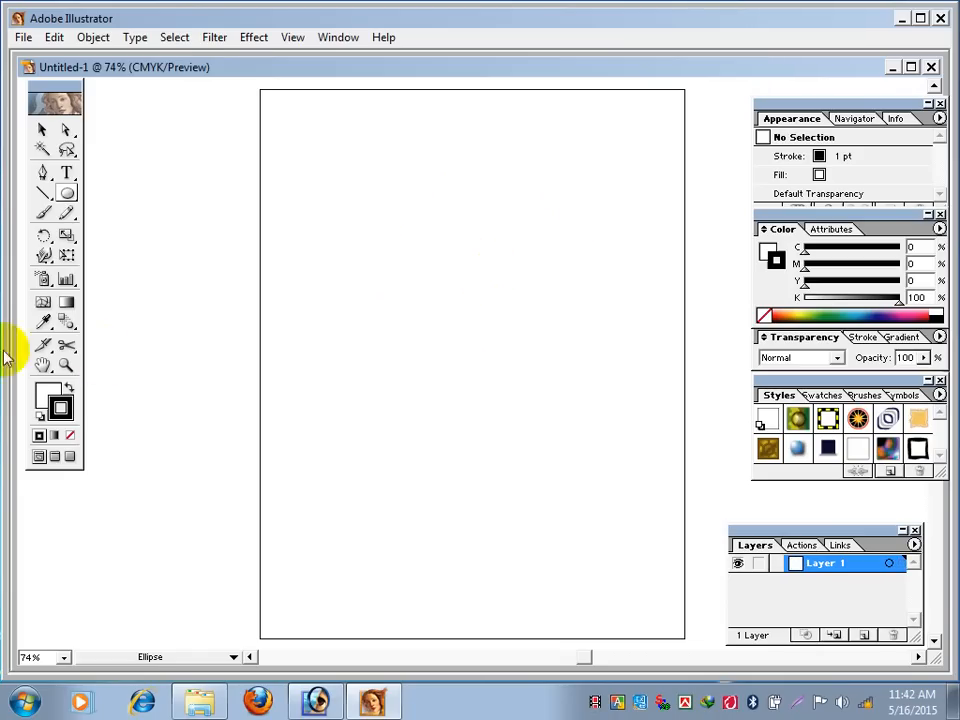
- Set the fill to None and make the black stroke the active colour attribute
{"action": "left_click", "coordinate": [48, 397]}
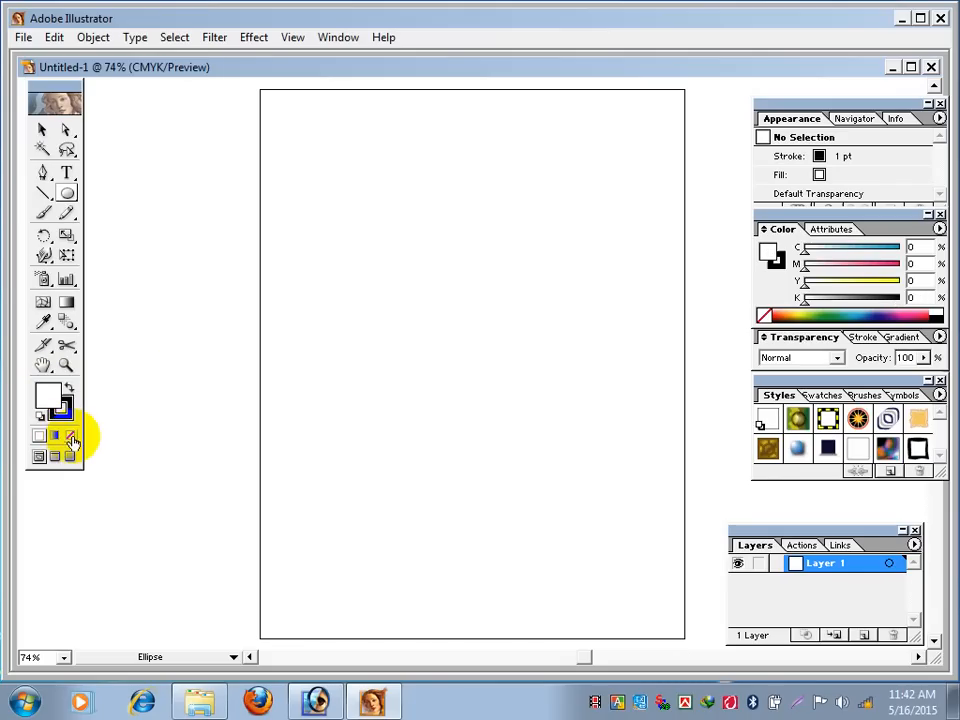
{"action": "left_click", "coordinate": [70, 437]}
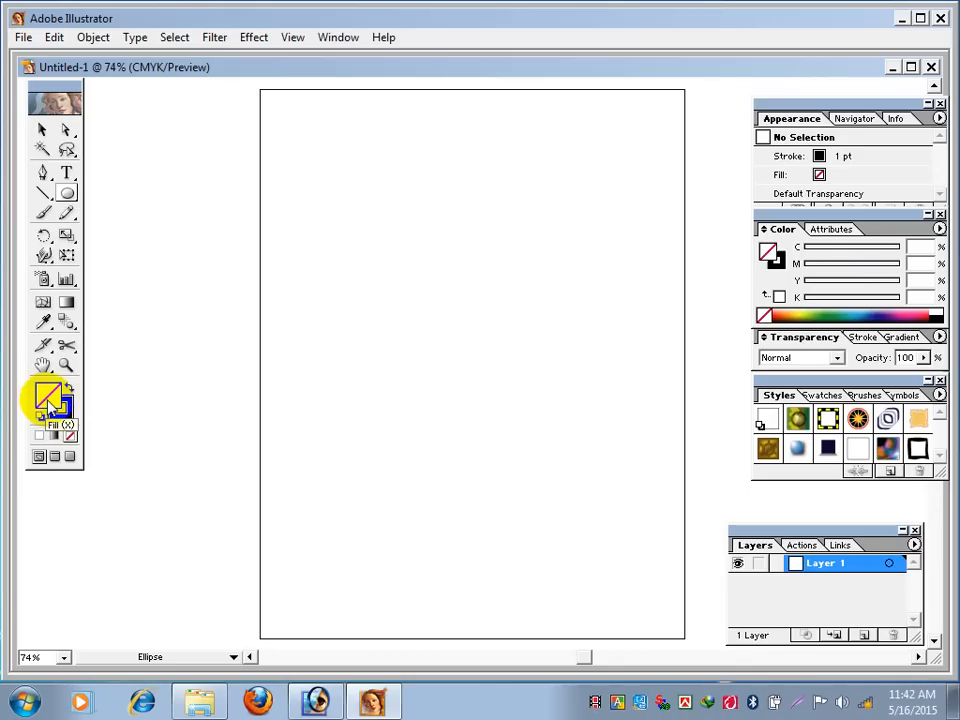
{"action": "left_click", "coordinate": [68, 422]}
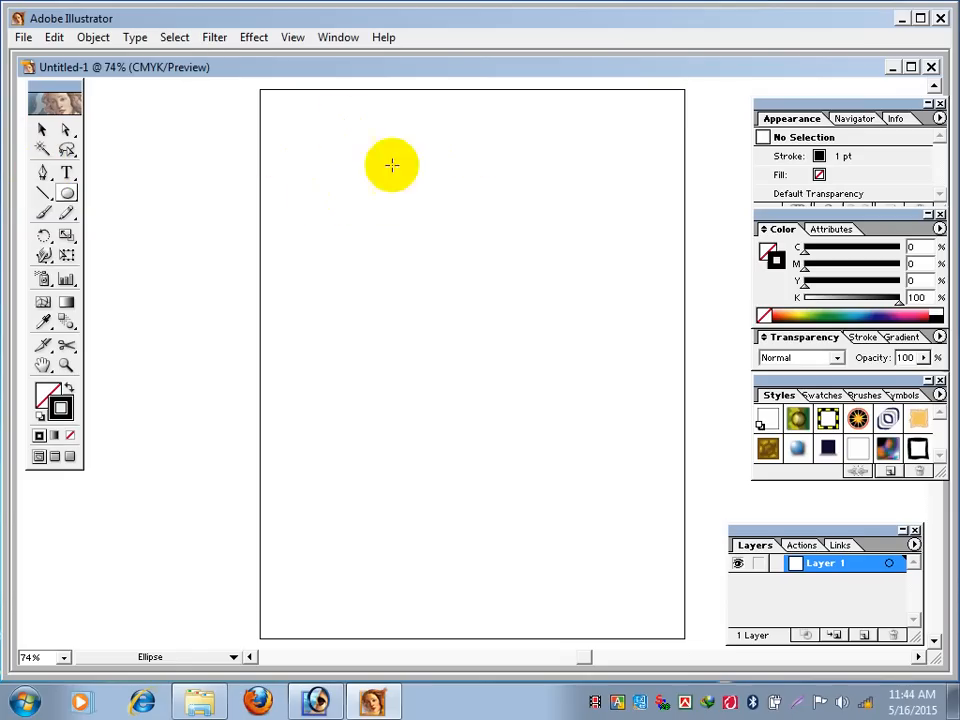
- Activate the Pen tool and place its tool group as a floating palette beside the toolbox
{"action": "left_click", "coordinate": [45, 177]}
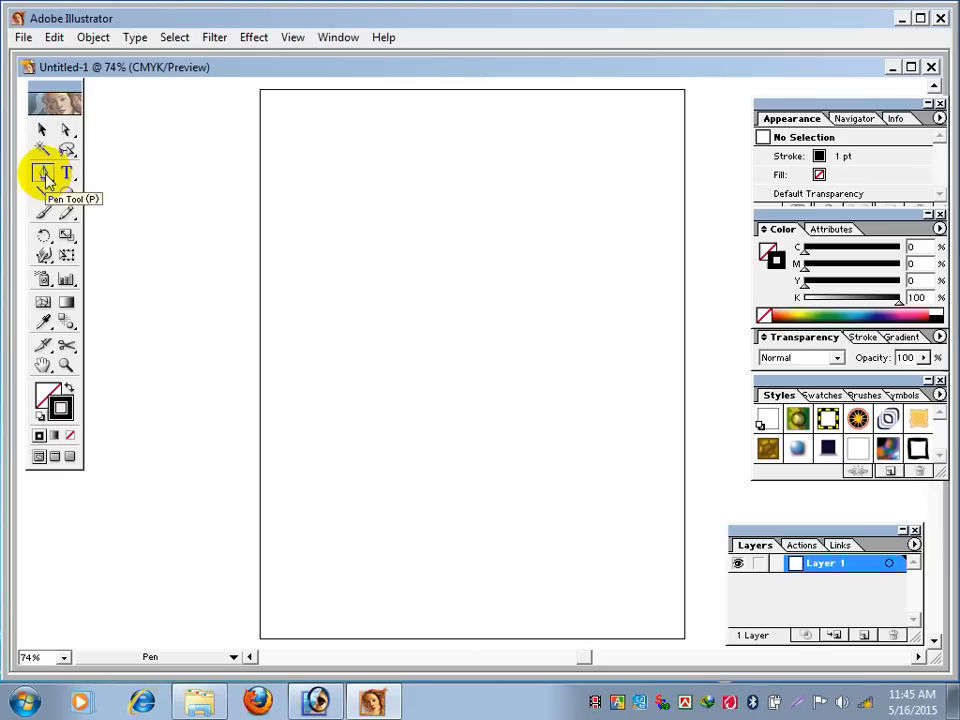
{"action": "left_click", "coordinate": [45, 178]}
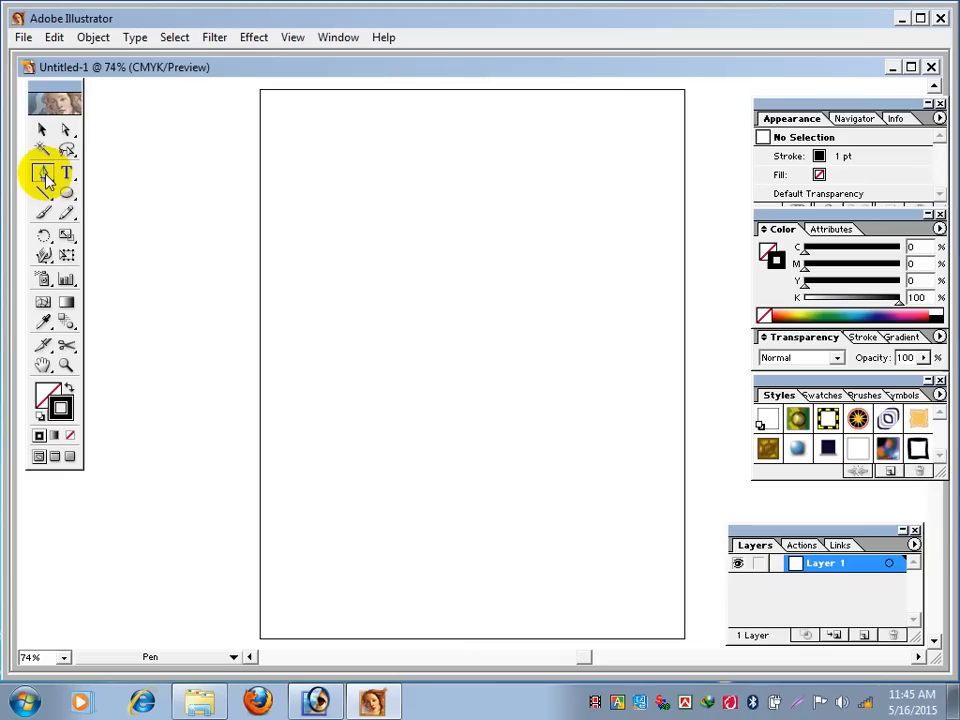
{"action": "left_click_drag", "start_coordinate": [45, 178], "coordinate": [158, 132]}
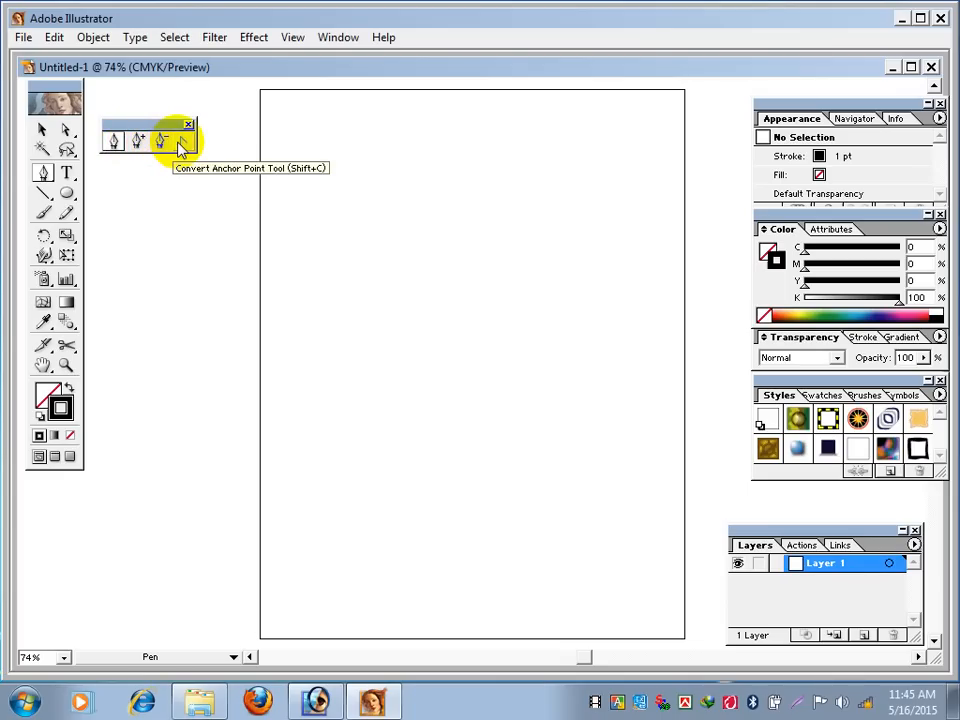
{"action": "left_click_drag", "start_coordinate": [137, 130], "coordinate": [138, 121]}
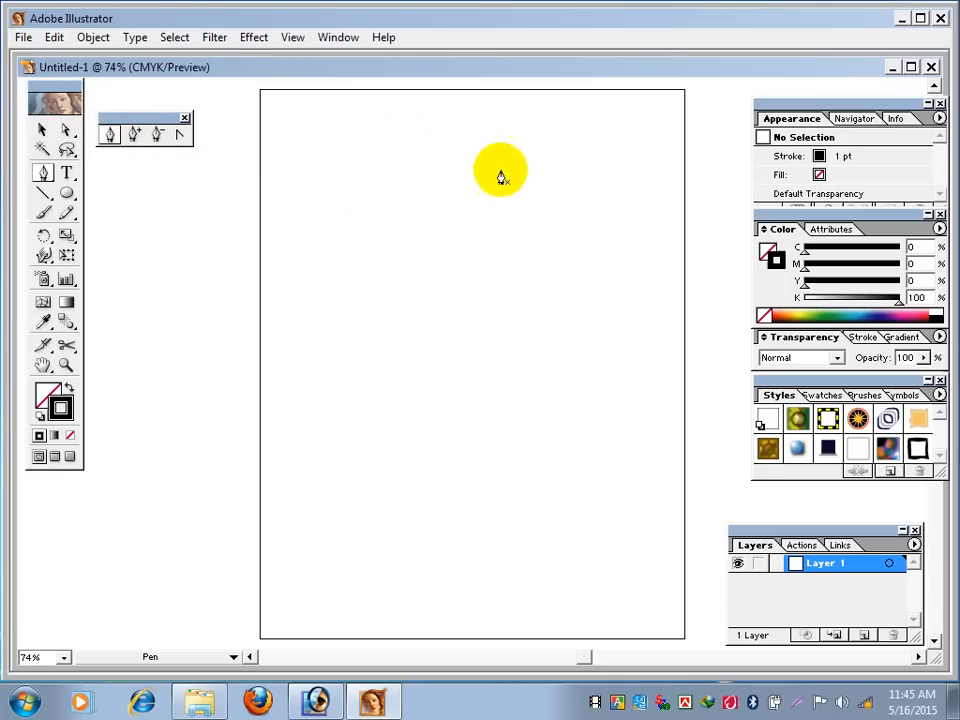
- Draw a closed triangle with straight sides in the upper half of the artboard using the Pen tool
{"action": "left_click", "coordinate": [465, 129]}
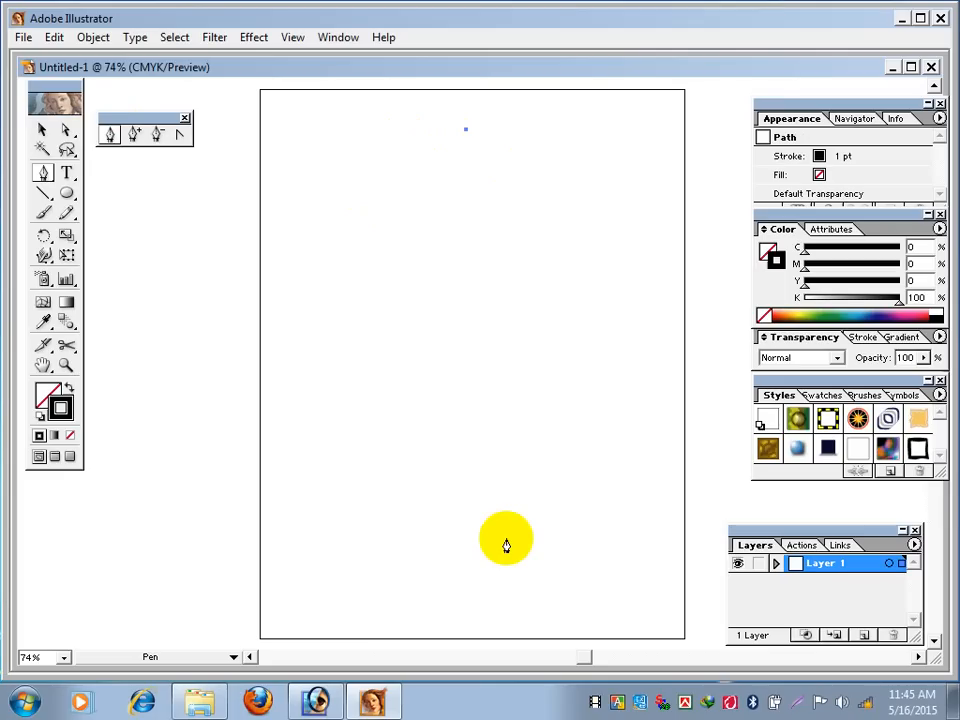
{"action": "left_click", "coordinate": [392, 321]}
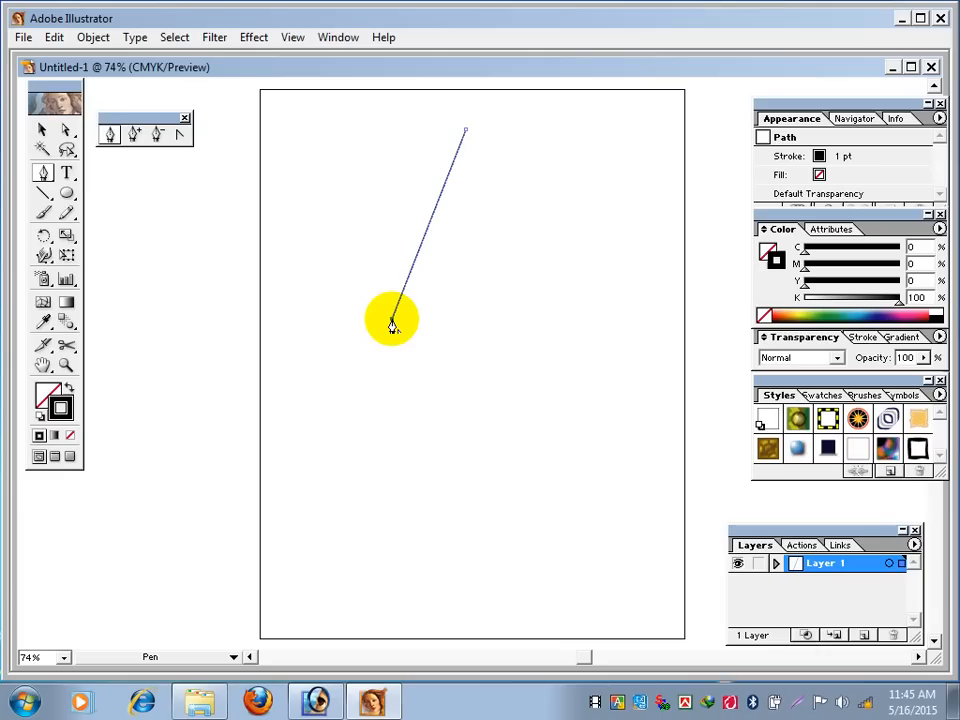
{"action": "left_click", "coordinate": [653, 252]}
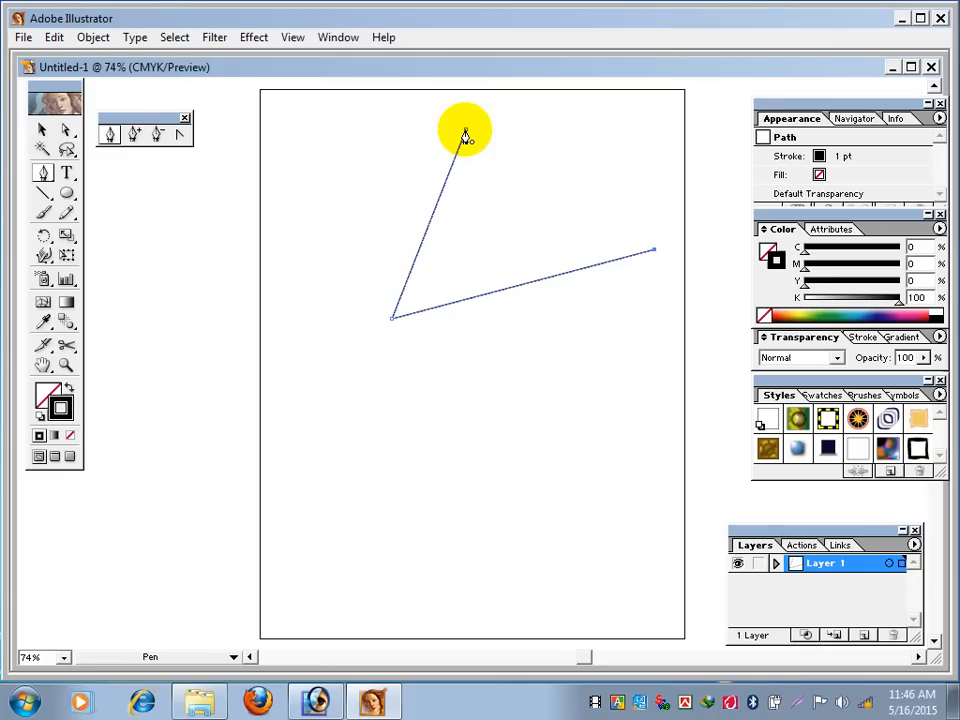
{"action": "left_click", "coordinate": [465, 134]}
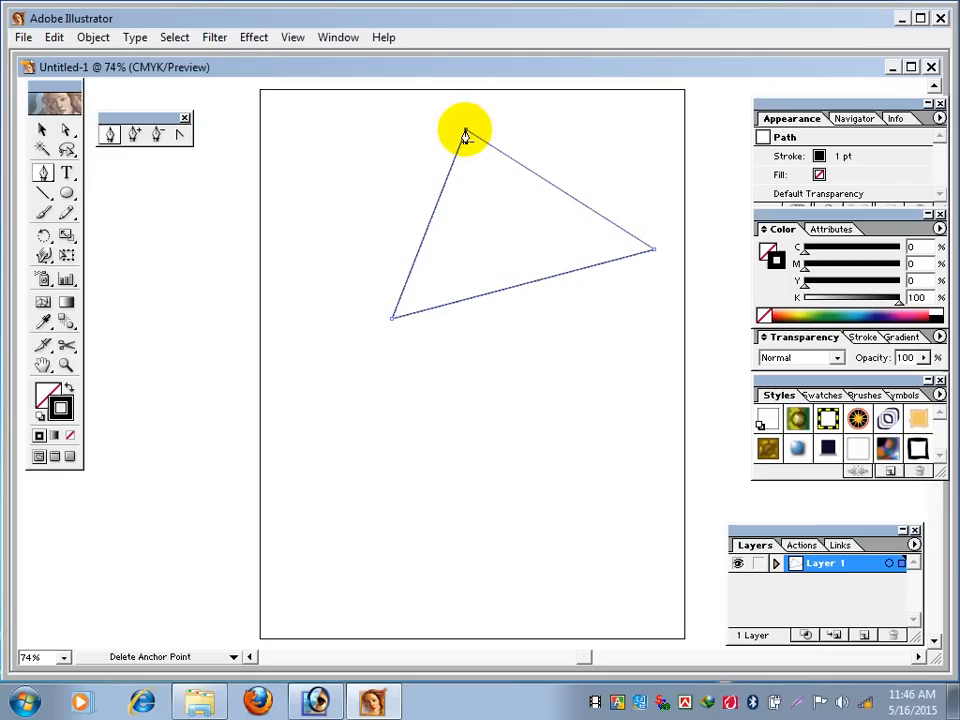
- Delete the triangle's top anchor point and remove the rest of the path from the artboard
{"action": "left_click", "coordinate": [465, 135]}
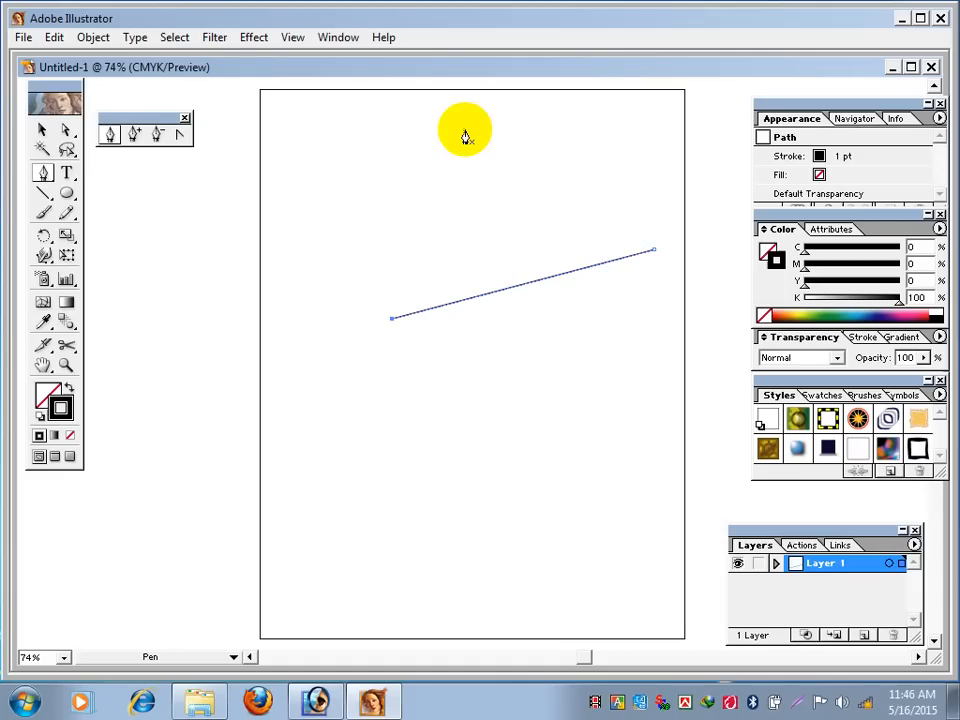
{"action": "left_click", "coordinate": [42, 130]}
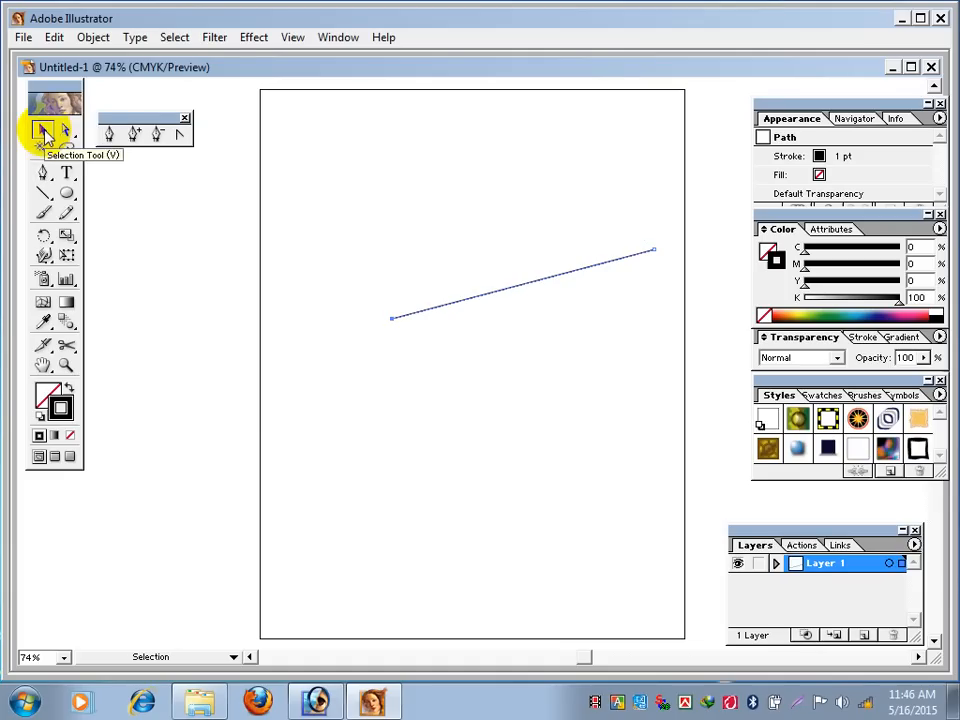
{"action": "key", "text": "ctrl+z"}
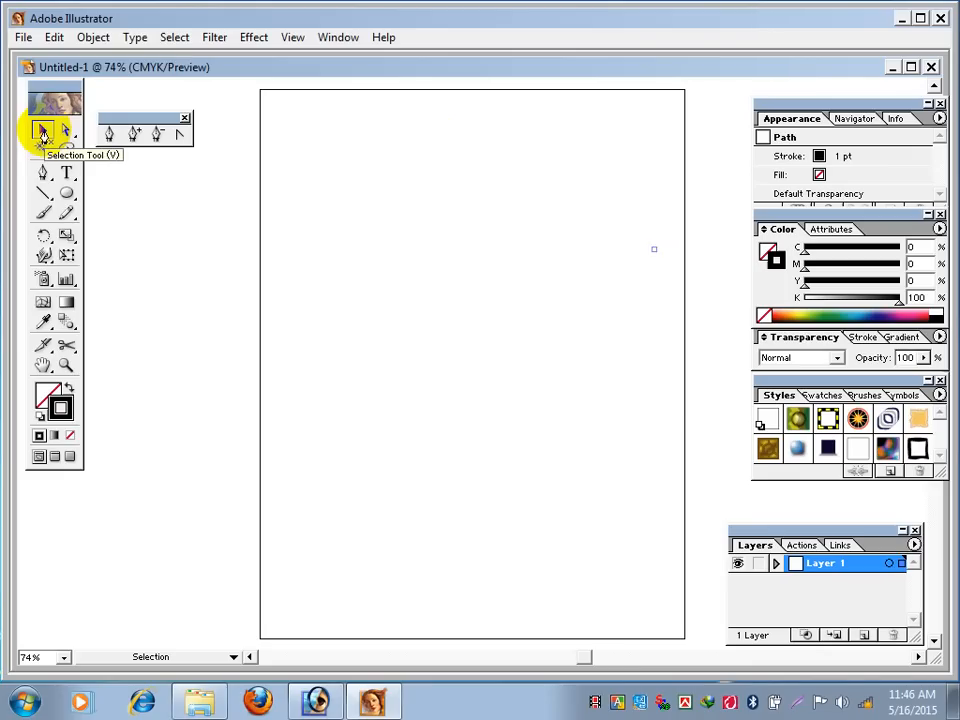
{"action": "key", "text": "ctrl+z"}
- Draw a two-point Pen path with the end anchor directly below the start, bending the segment into a curve that bulges left
{"action": "left_click", "coordinate": [41, 174]}
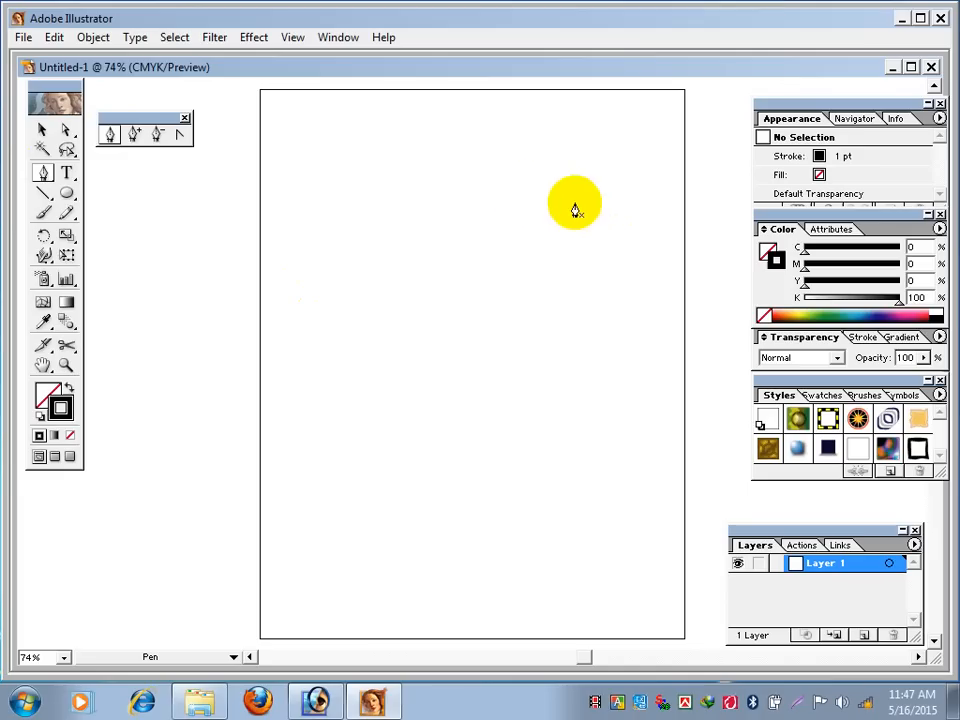
{"action": "left_click", "coordinate": [468, 148]}
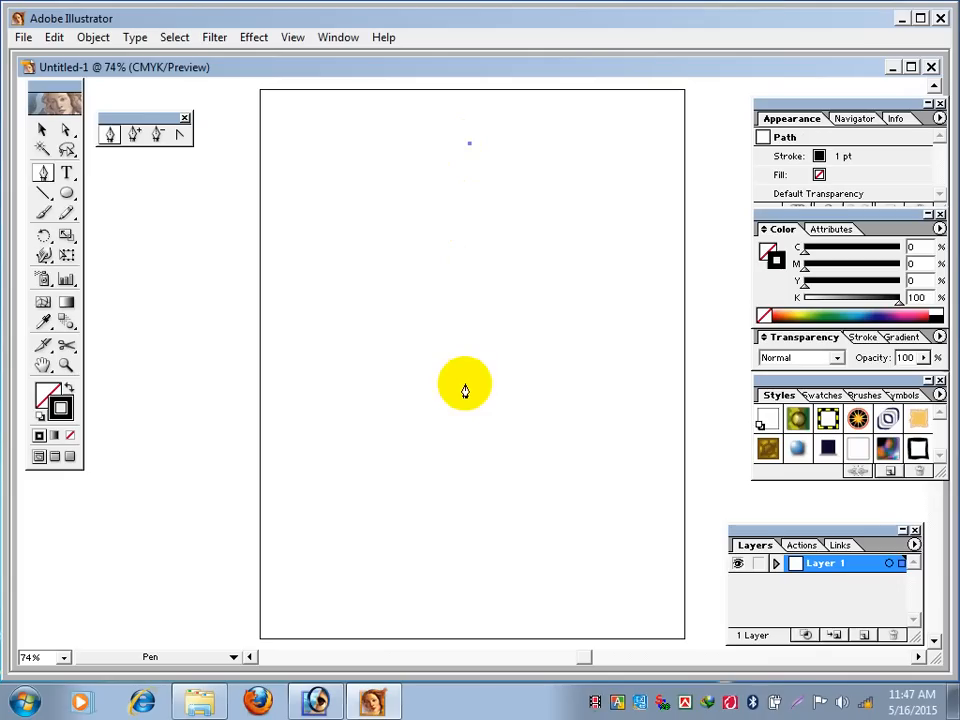
{"action": "left_click", "coordinate": [467, 385], "text": "shift"}
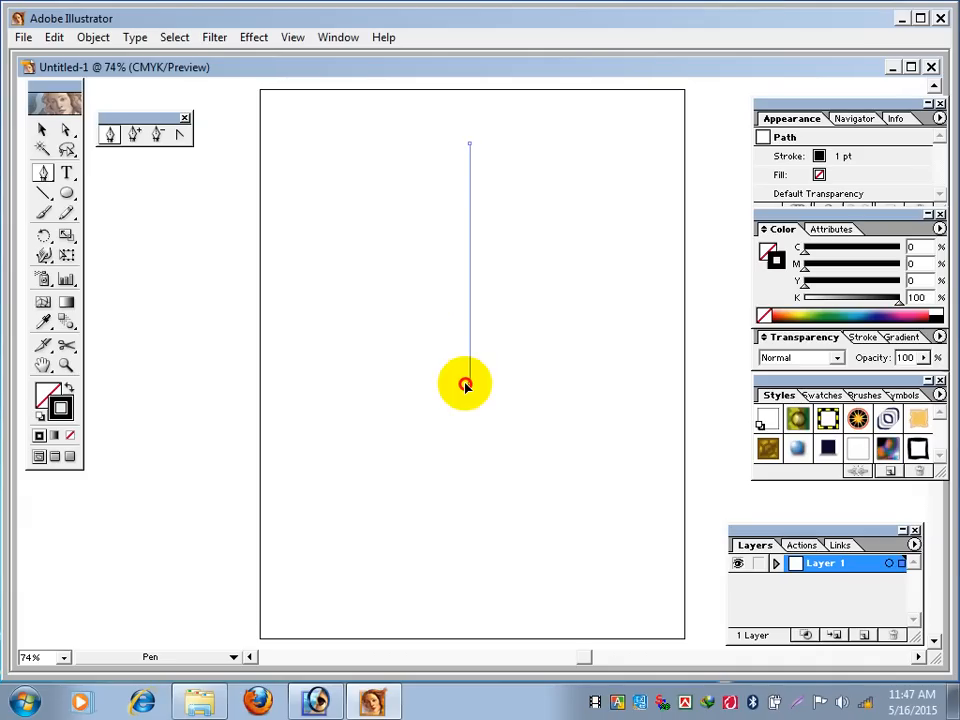
{"action": "left_click_drag", "start_coordinate": [465, 385], "coordinate": [590, 473]}
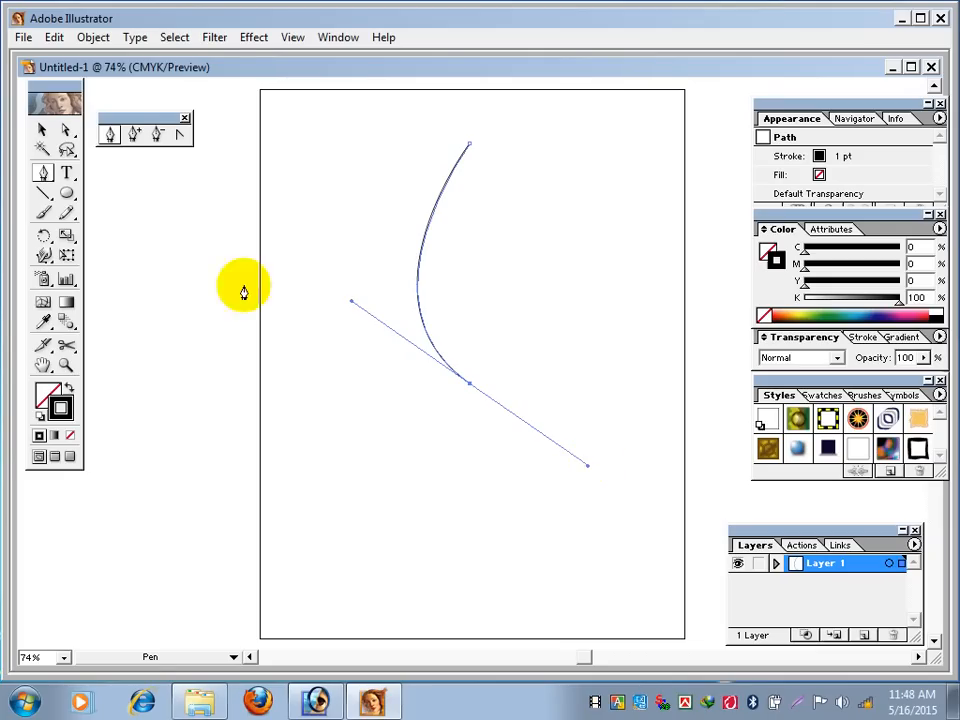
{"action": "left_click", "coordinate": [44, 130]}
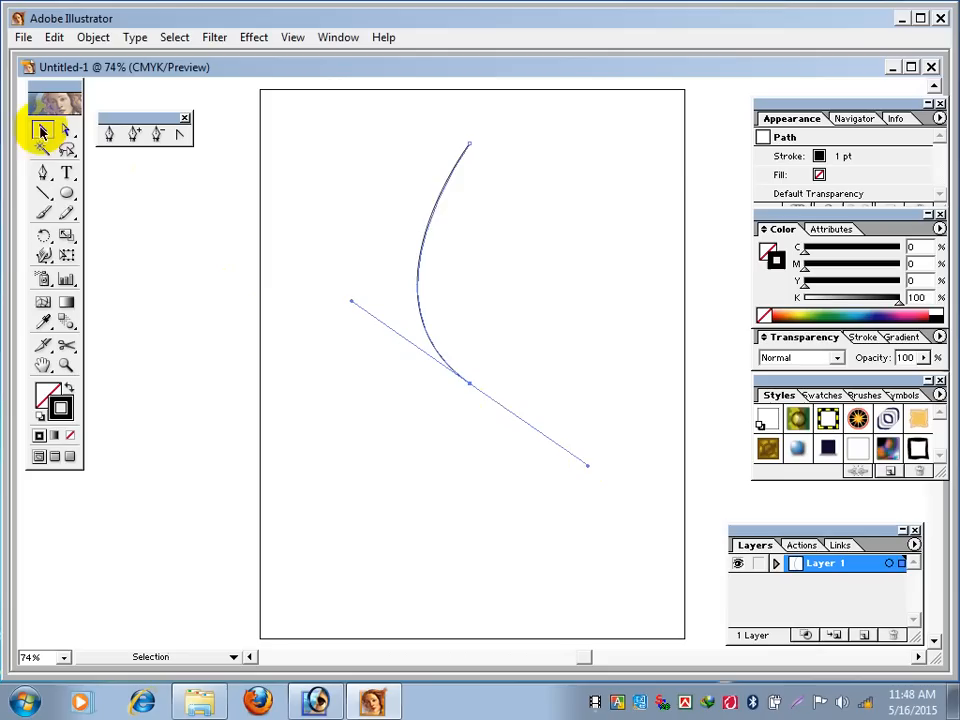
- Delete the existing curve and redraw it with the Pen tool as a vertical two-point path bulging left in the artboard's upper half
{"action": "left_click", "coordinate": [453, 176]}
{"action": "key", "text": "Delete"}
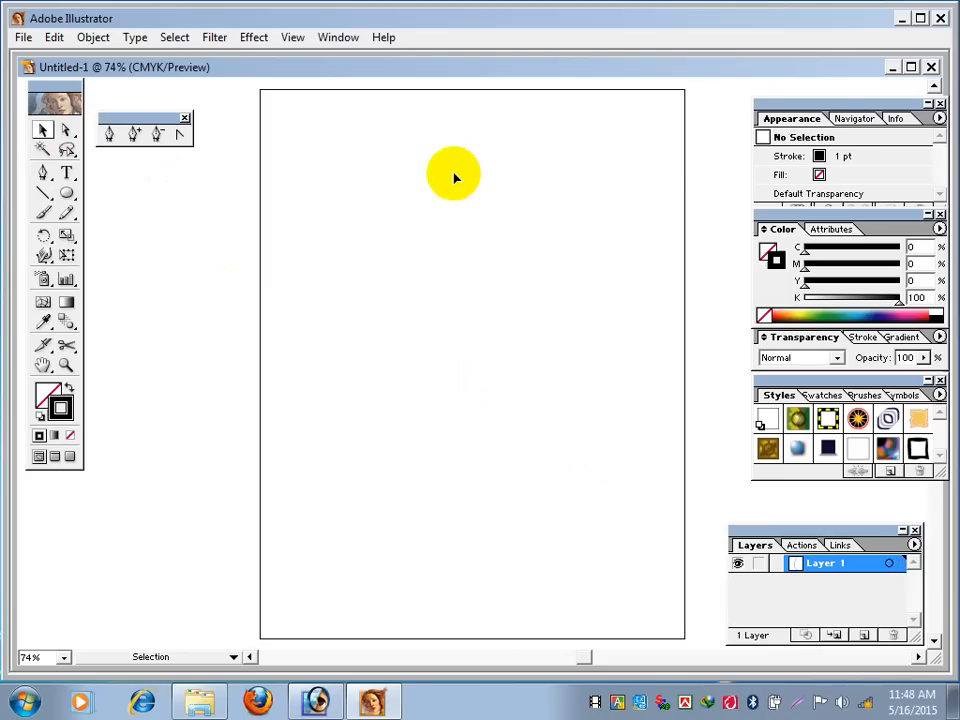
{"action": "left_click", "coordinate": [108, 135]}
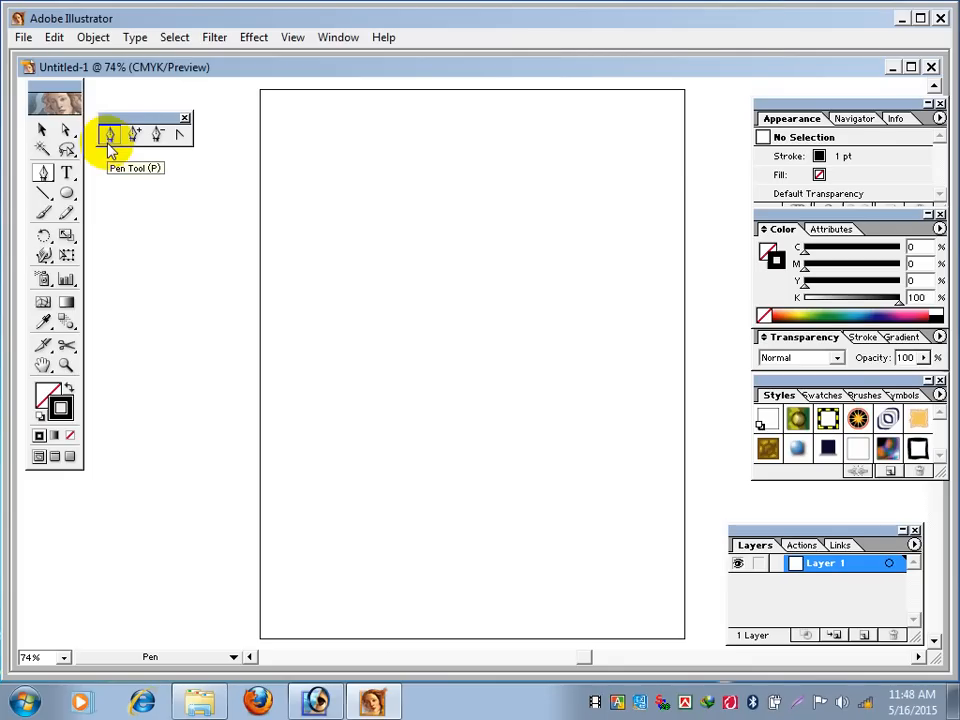
{"action": "left_click", "coordinate": [463, 141]}
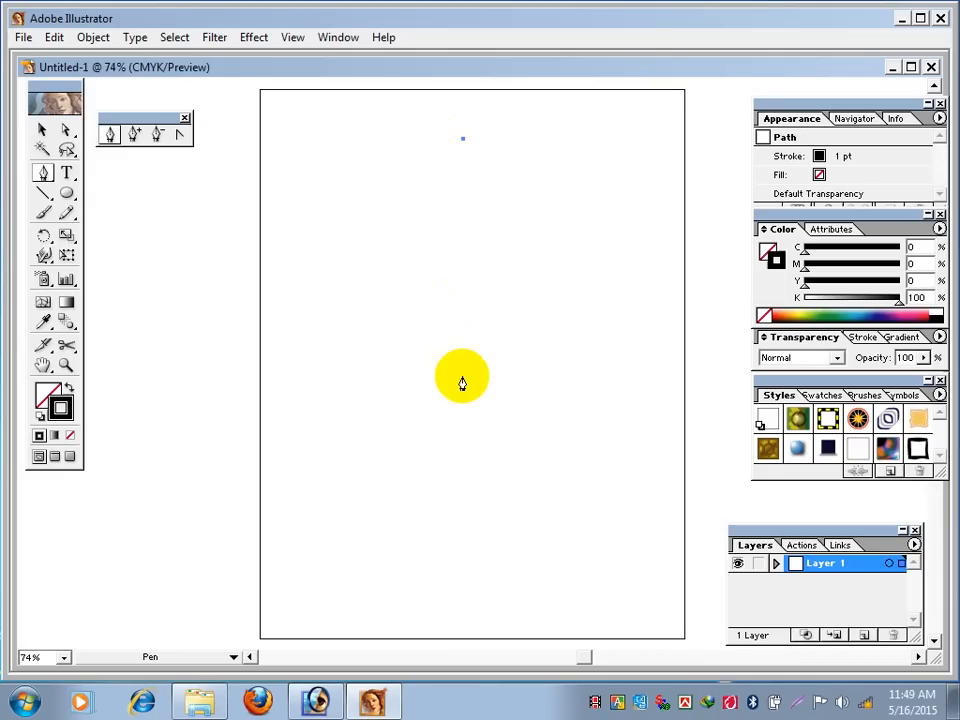
{"action": "left_click", "coordinate": [462, 377], "text": "shift"}
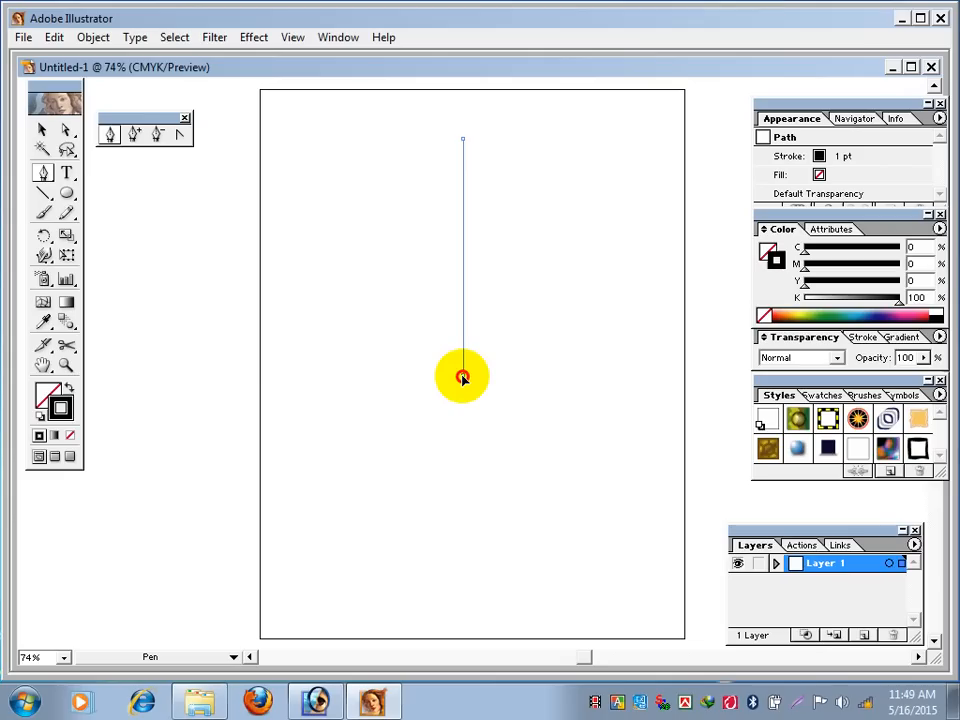
{"action": "left_click_drag", "start_coordinate": [462, 376], "coordinate": [597, 477]}
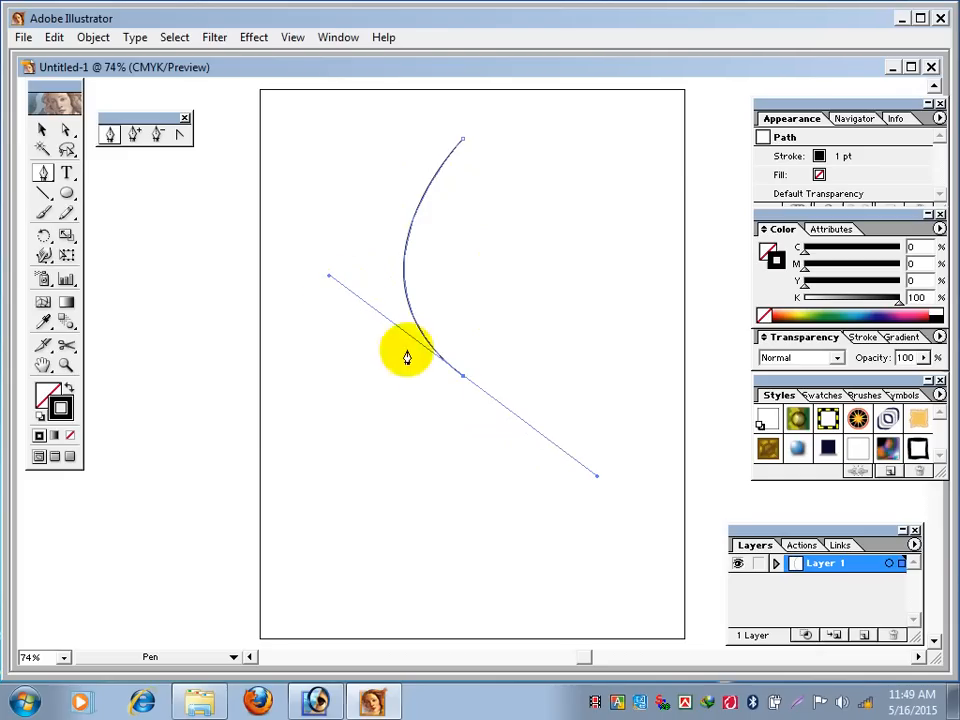
- Adjust the direction handle of the curve's bottom anchor with the Direct Selection tool, keeping the leftward bulge
{"action": "left_click", "coordinate": [66, 130]}
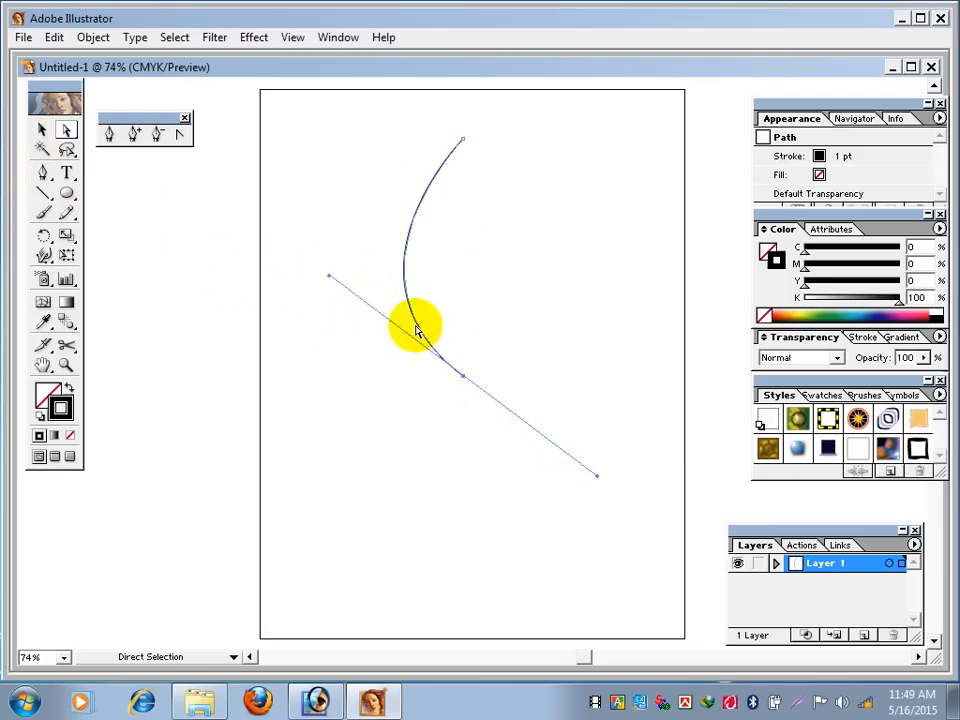
{"action": "left_click", "coordinate": [328, 278]}
{"action": "left_click_drag", "start_coordinate": [328, 278], "coordinate": [348, 277]}
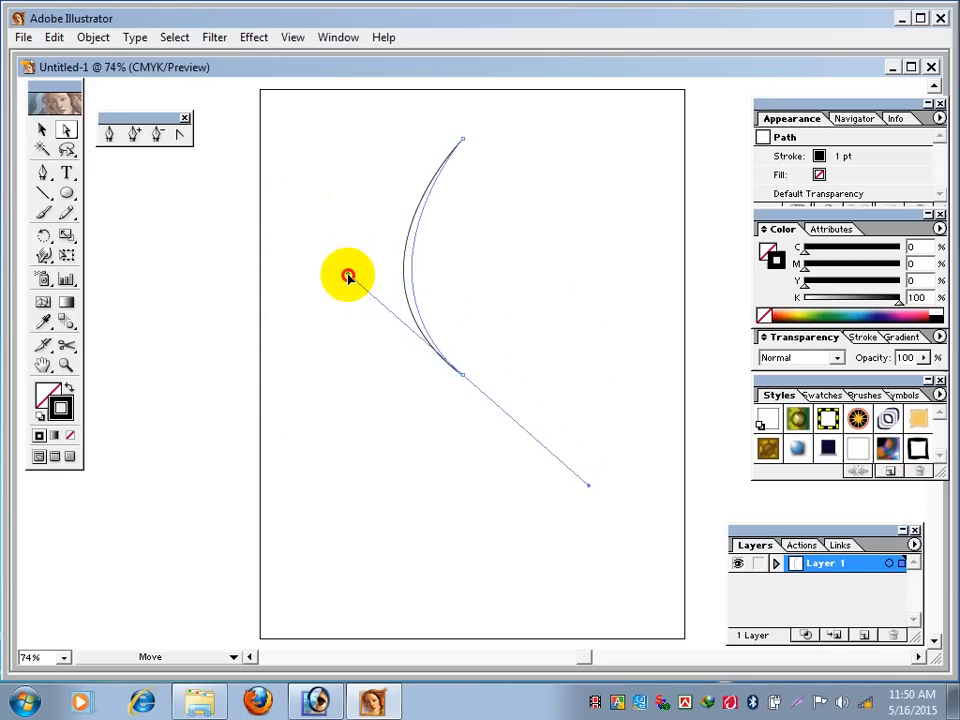
{"action": "left_click_drag", "start_coordinate": [348, 277], "coordinate": [328, 285]}
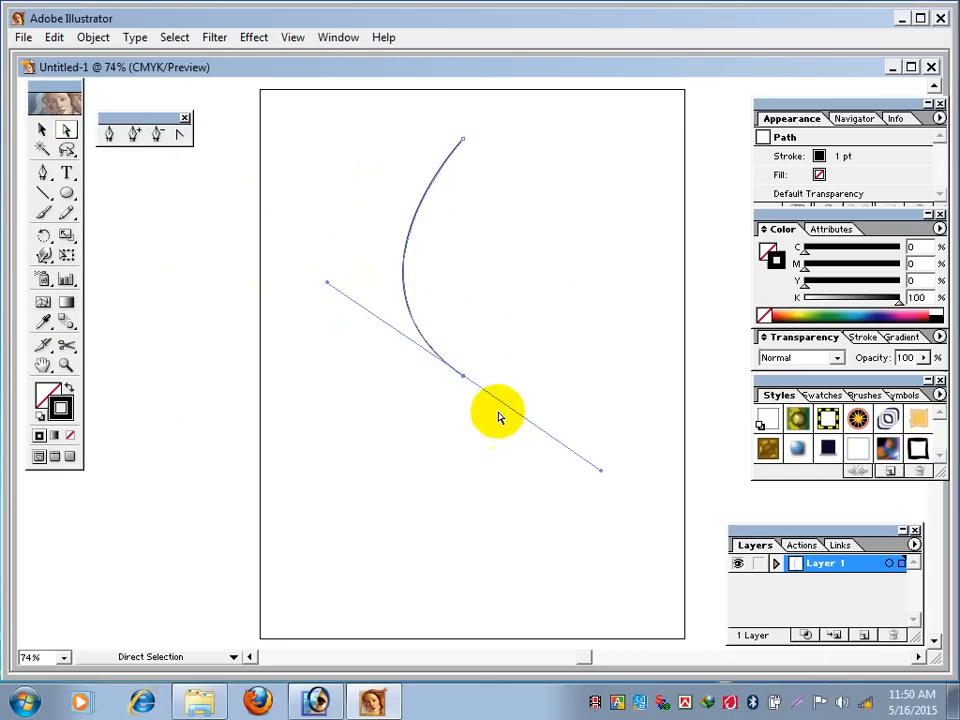
- Select the whole curve and place the Rotate tool group as a floating palette beside the toolbox
{"action": "left_click", "coordinate": [42, 130]}
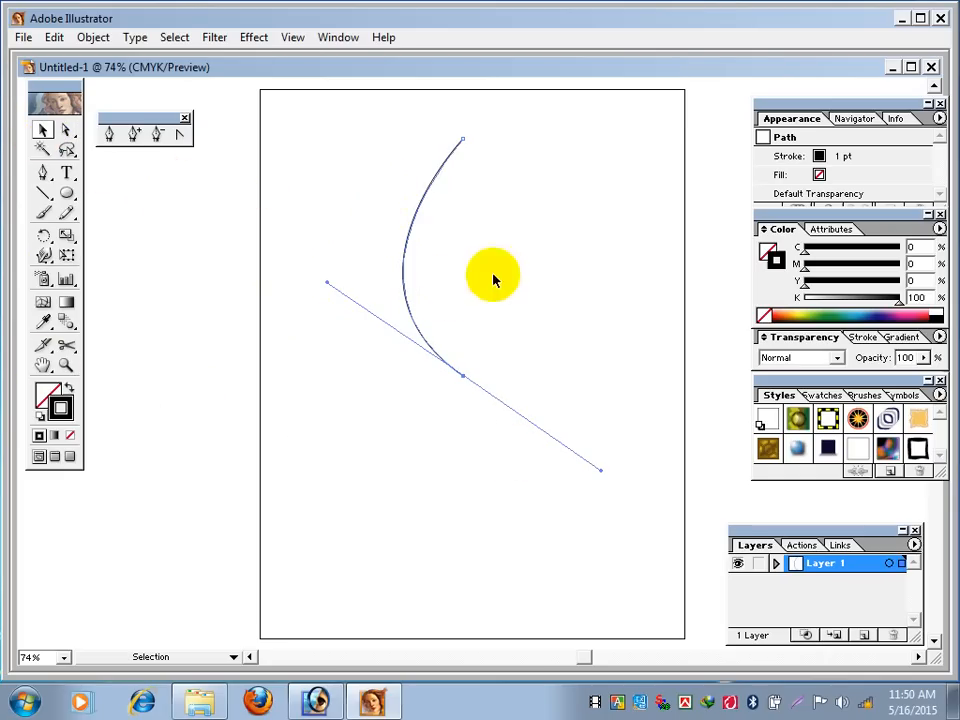
{"action": "left_click", "coordinate": [430, 195]}
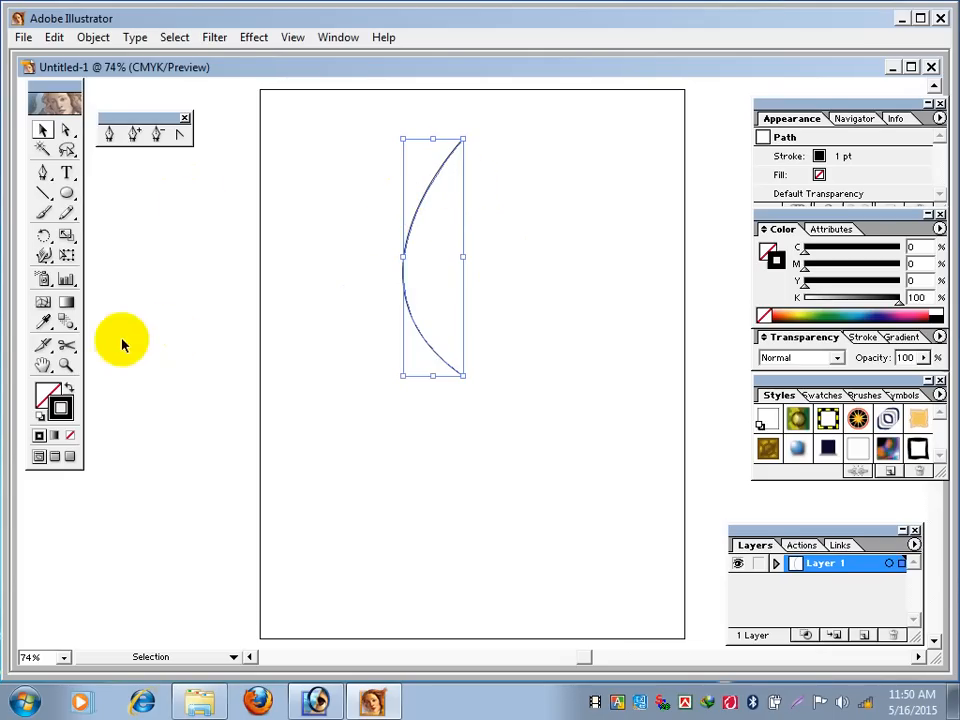
{"action": "left_click", "coordinate": [43, 238]}
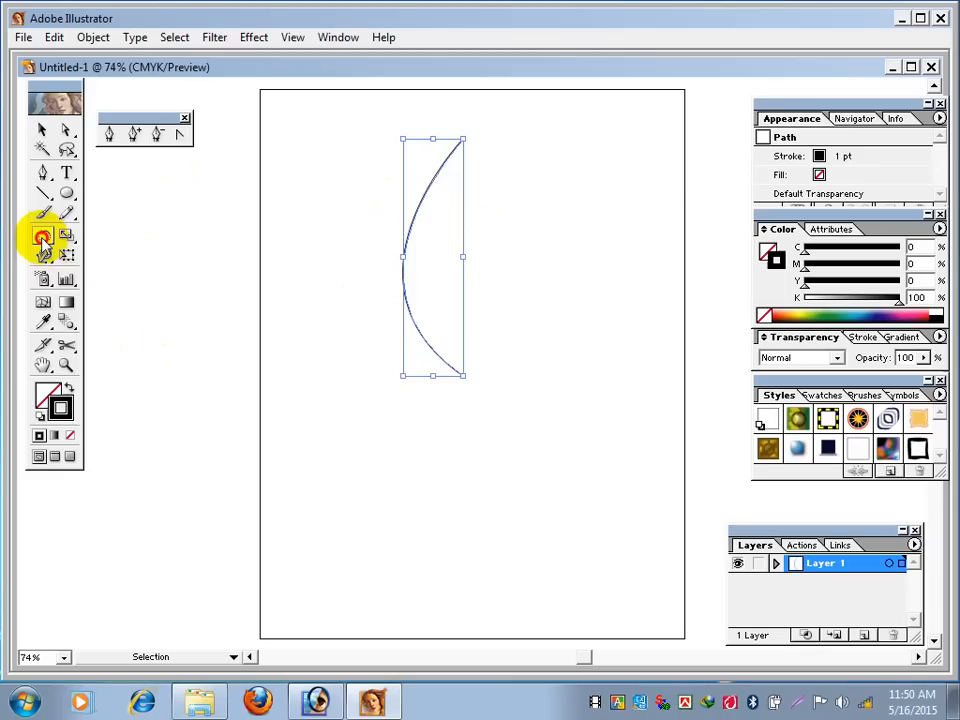
{"action": "left_click_drag", "start_coordinate": [42, 239], "coordinate": [141, 236]}
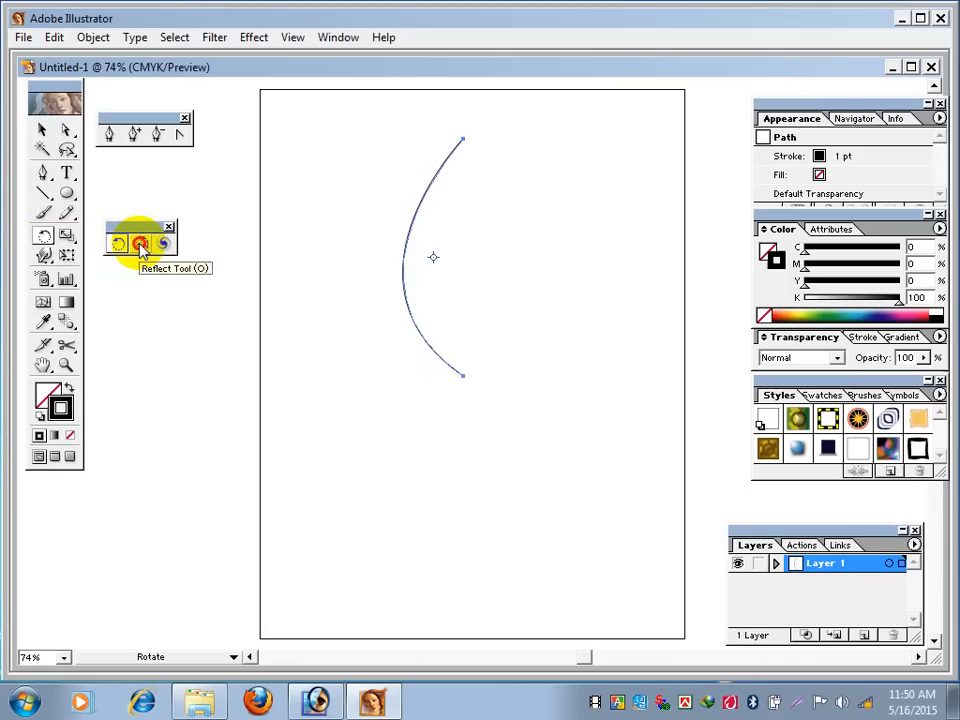
- Reflect a copy of the curve across the vertical line through its two end anchors, using the bottom anchor as the origin
{"action": "double_click", "coordinate": [141, 244]}
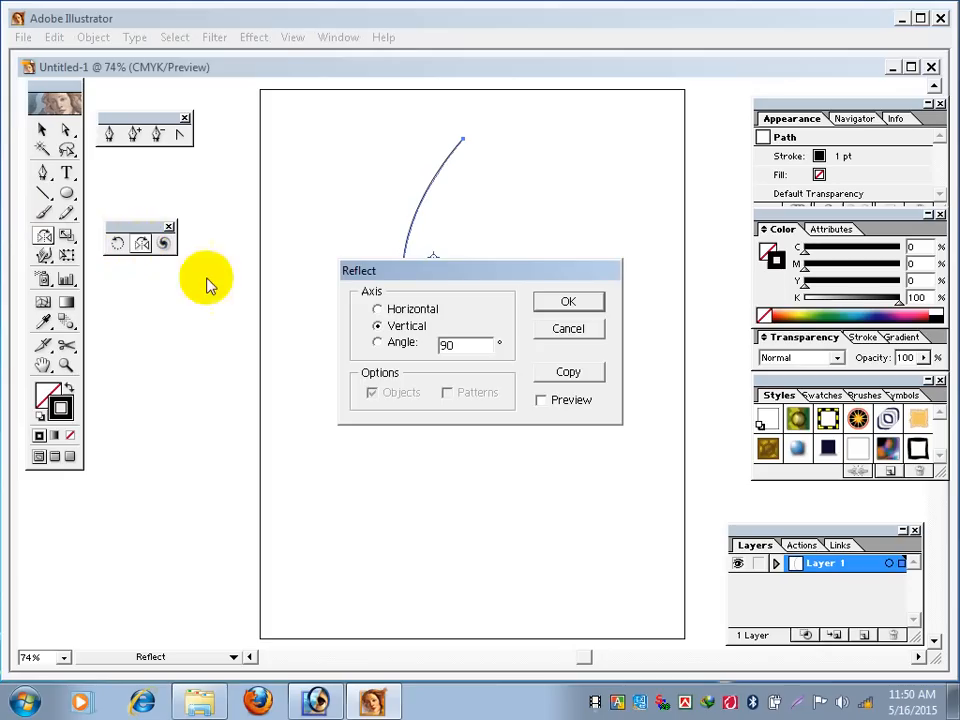
{"action": "left_click", "coordinate": [568, 328]}
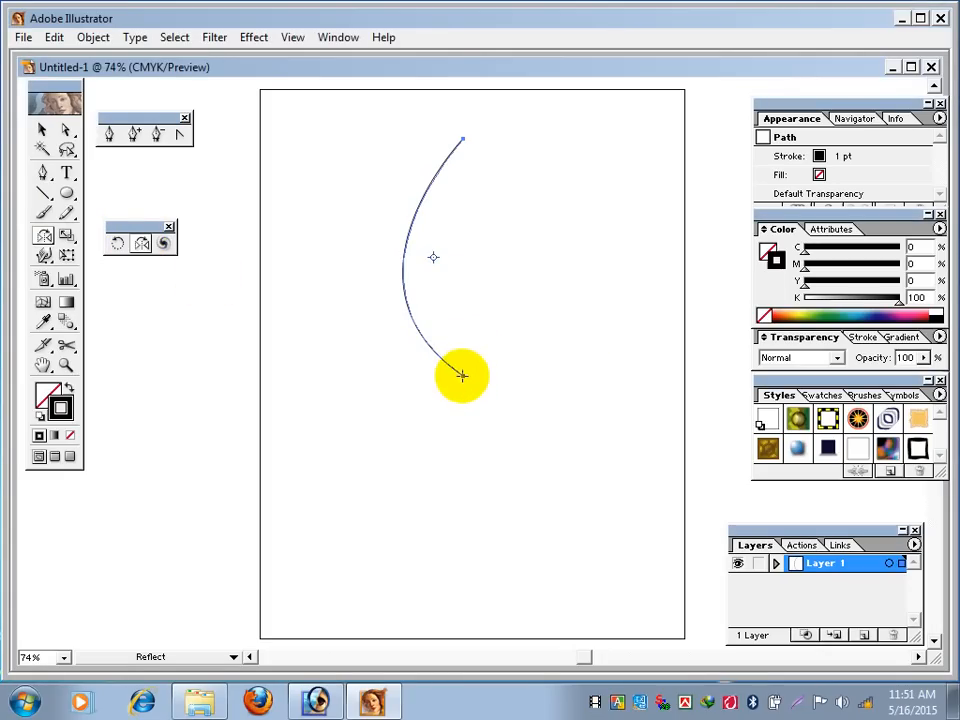
{"action": "left_click", "coordinate": [462, 376]}
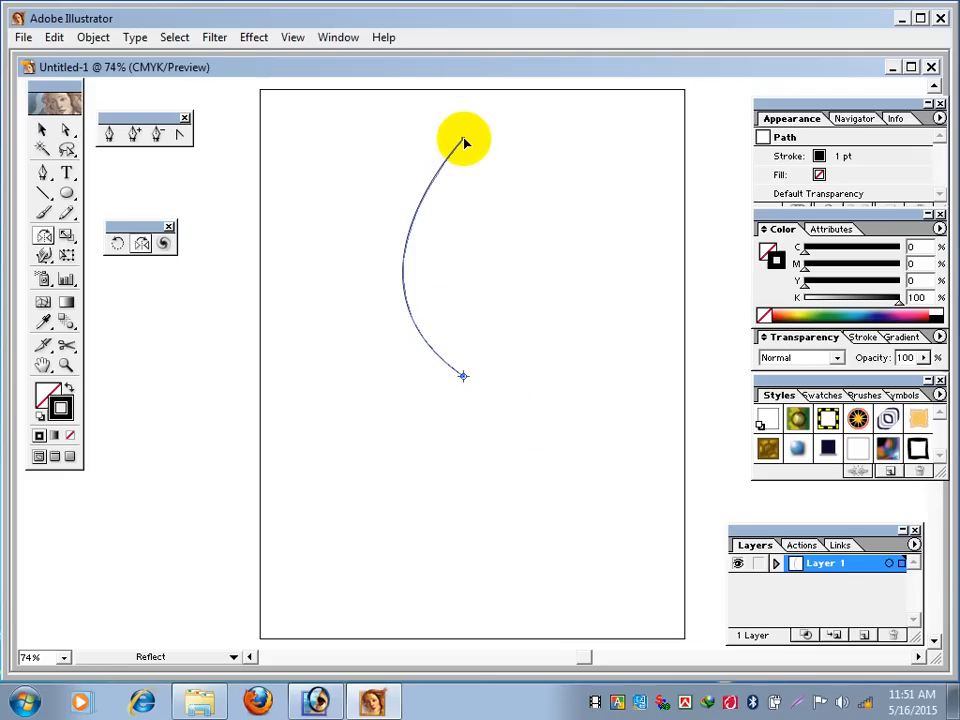
{"action": "key", "text": "alt"}
{"action": "left_click_drag", "start_coordinate": [463, 137], "coordinate": [523, 219]}
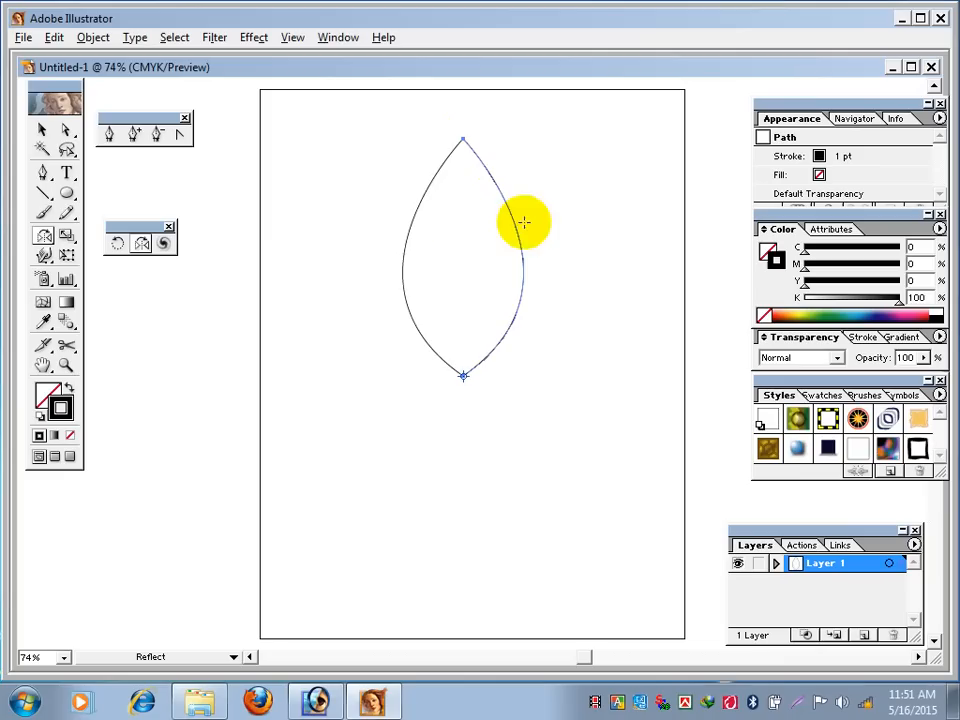
- Examine the two halves of the leaf shape by selecting the left curve on its own, and clear the selection
{"action": "left_click", "coordinate": [42, 130]}
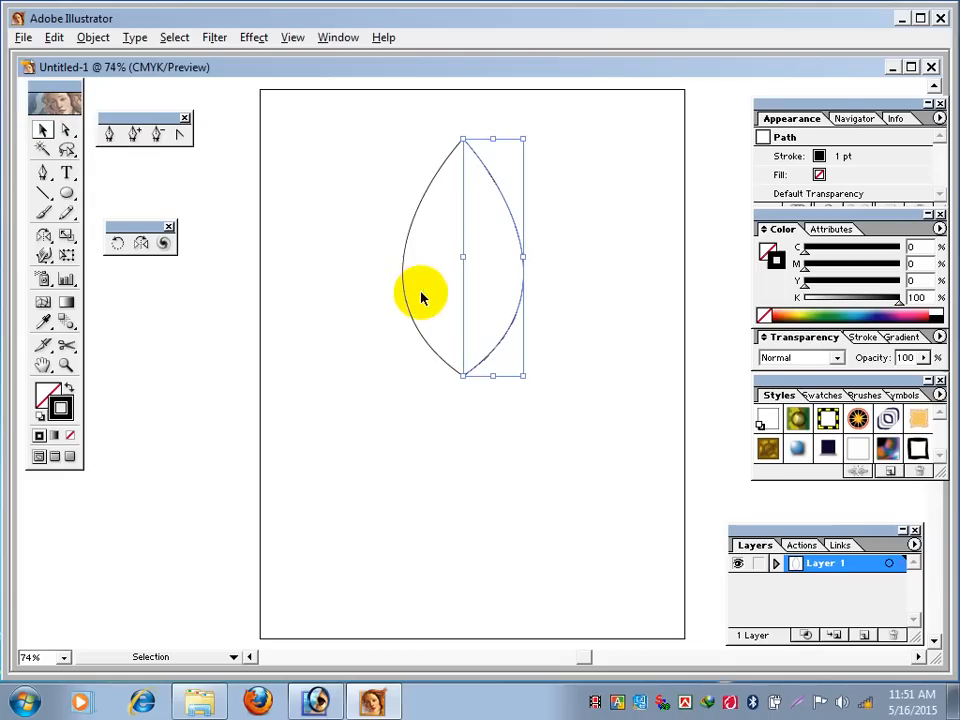
{"action": "left_click", "coordinate": [545, 167]}
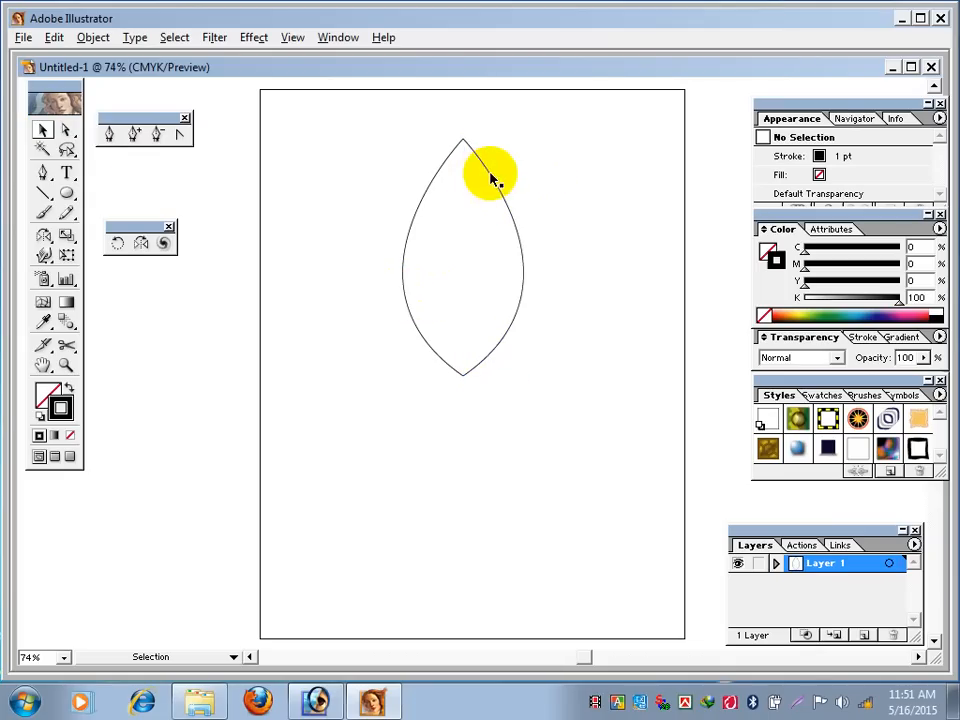
{"action": "left_click", "coordinate": [424, 190]}
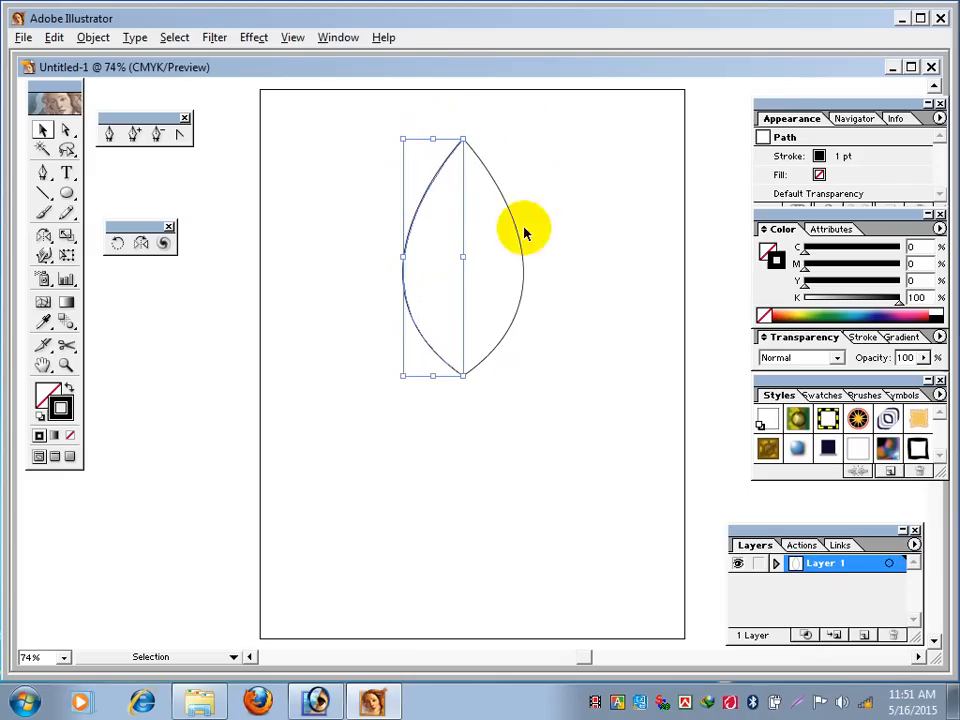
{"action": "left_click", "coordinate": [464, 122]}
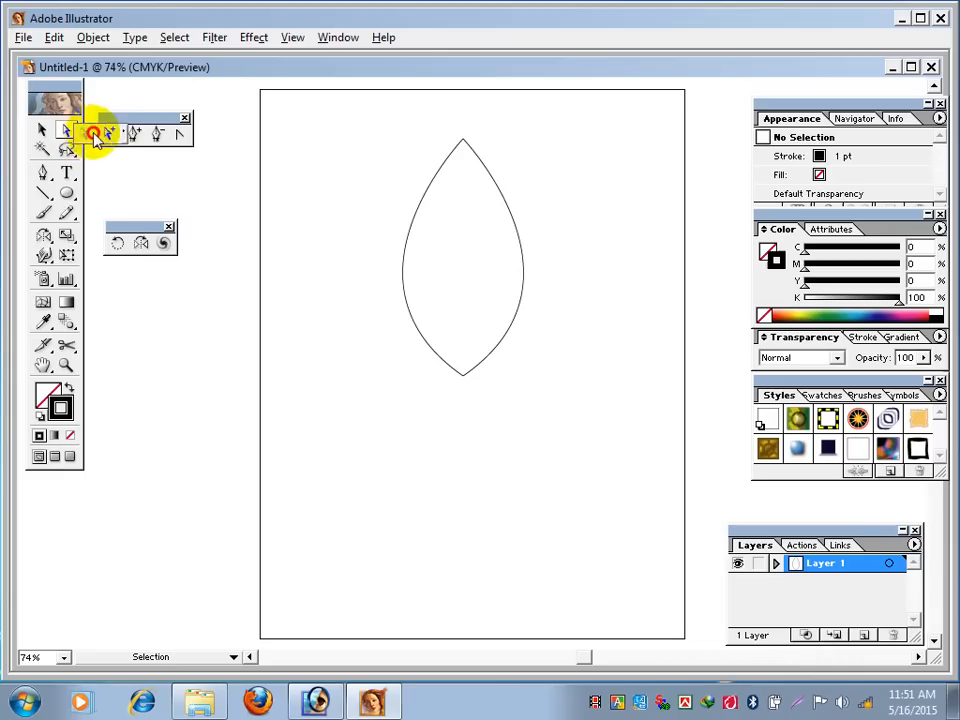
- Float the Direct Selection tool group as a palette and rearrange it above the Reflect and Pen palettes
{"action": "left_click_drag", "start_coordinate": [66, 130], "coordinate": [115, 183]}
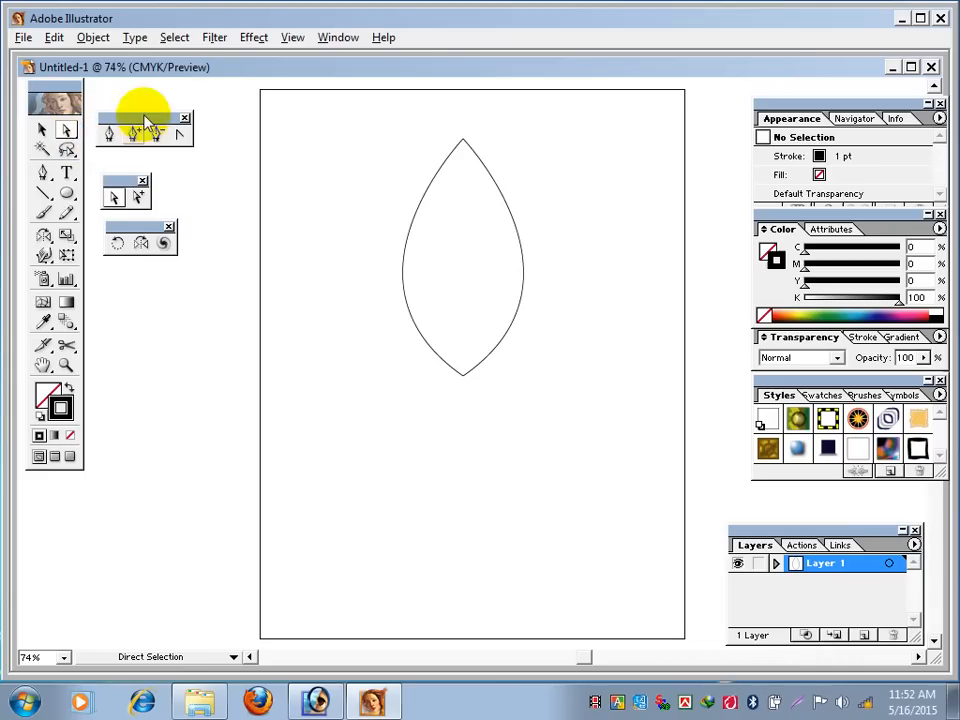
{"action": "left_click_drag", "start_coordinate": [147, 118], "coordinate": [173, 296]}
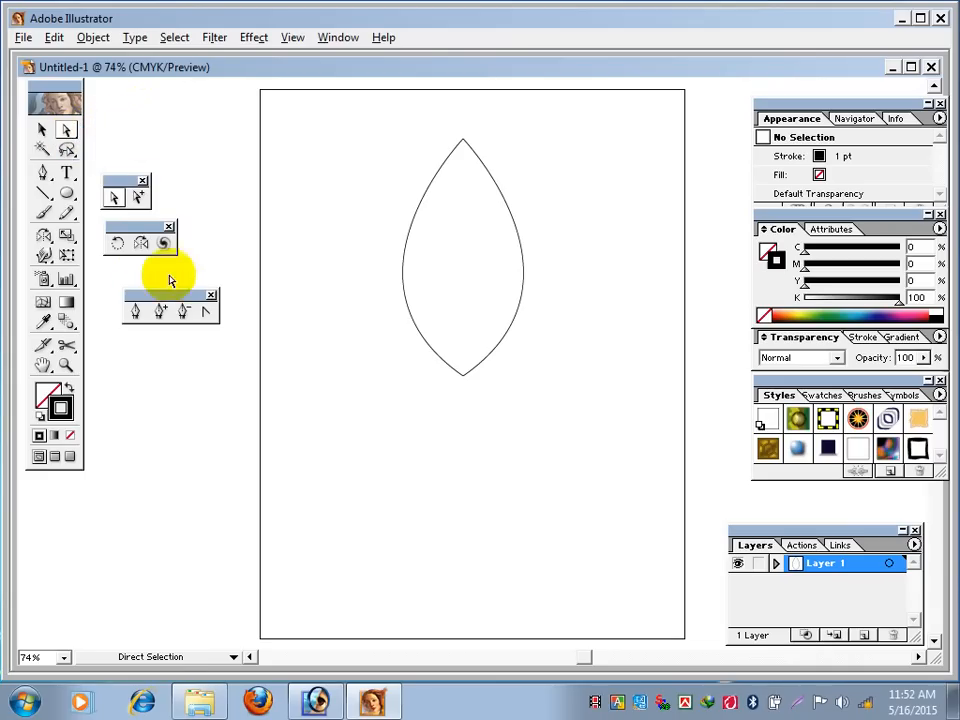
{"action": "left_click_drag", "start_coordinate": [124, 178], "coordinate": [126, 118]}
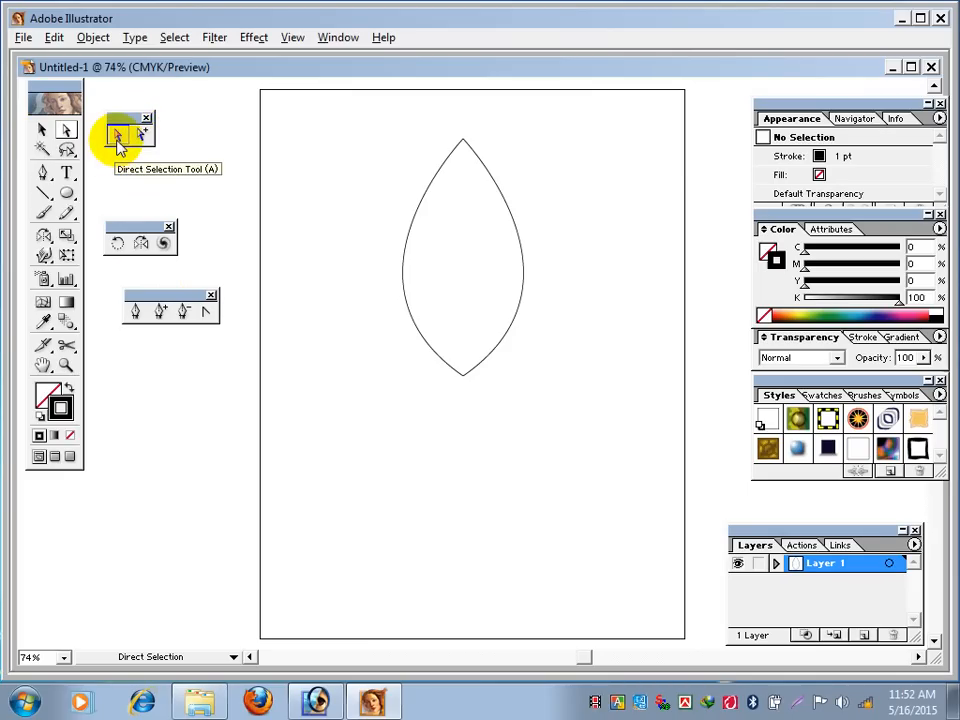
- Select the two overlapping anchor points at the leaf's top tip and join them as a Corner point
{"action": "left_click_drag", "start_coordinate": [446, 129], "coordinate": [489, 156]}
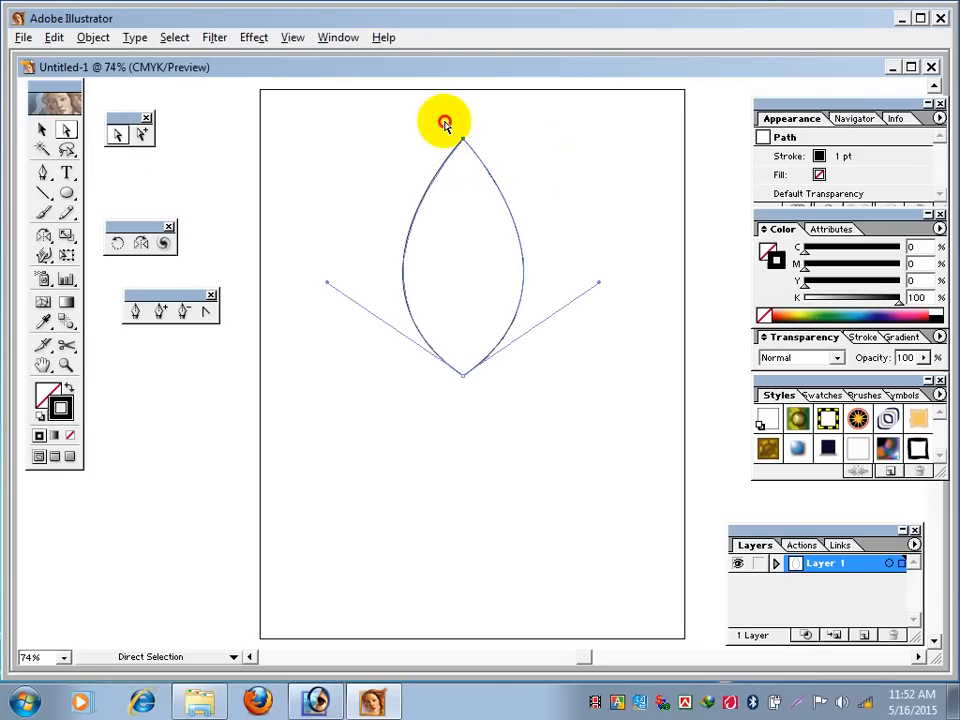
{"action": "left_click_drag", "start_coordinate": [446, 123], "coordinate": [493, 167]}
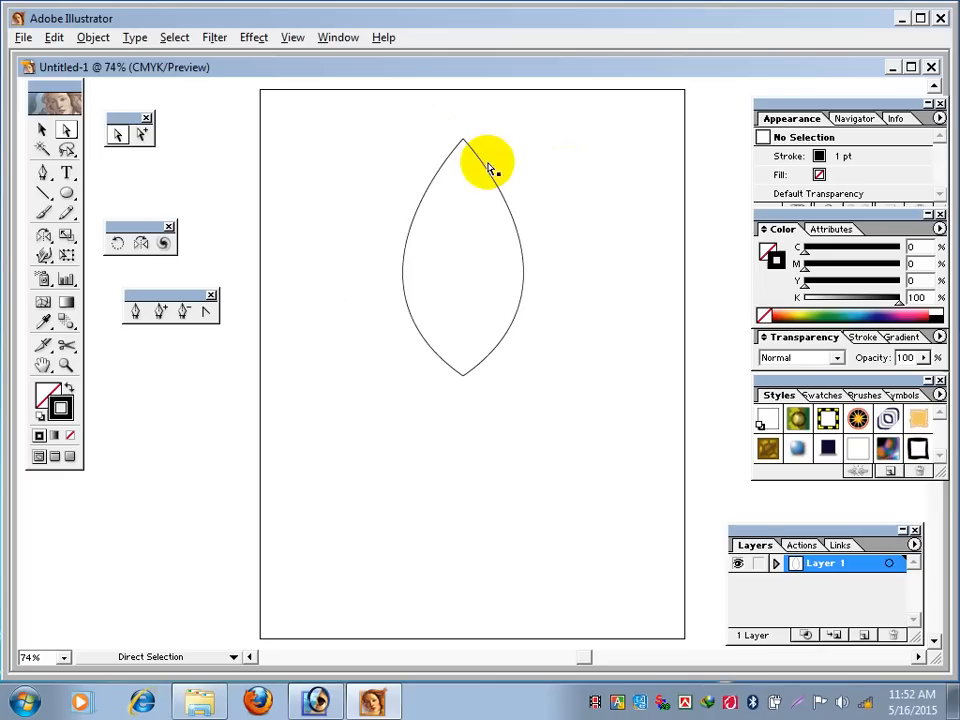
{"action": "left_click_drag", "start_coordinate": [446, 131], "coordinate": [480, 163]}
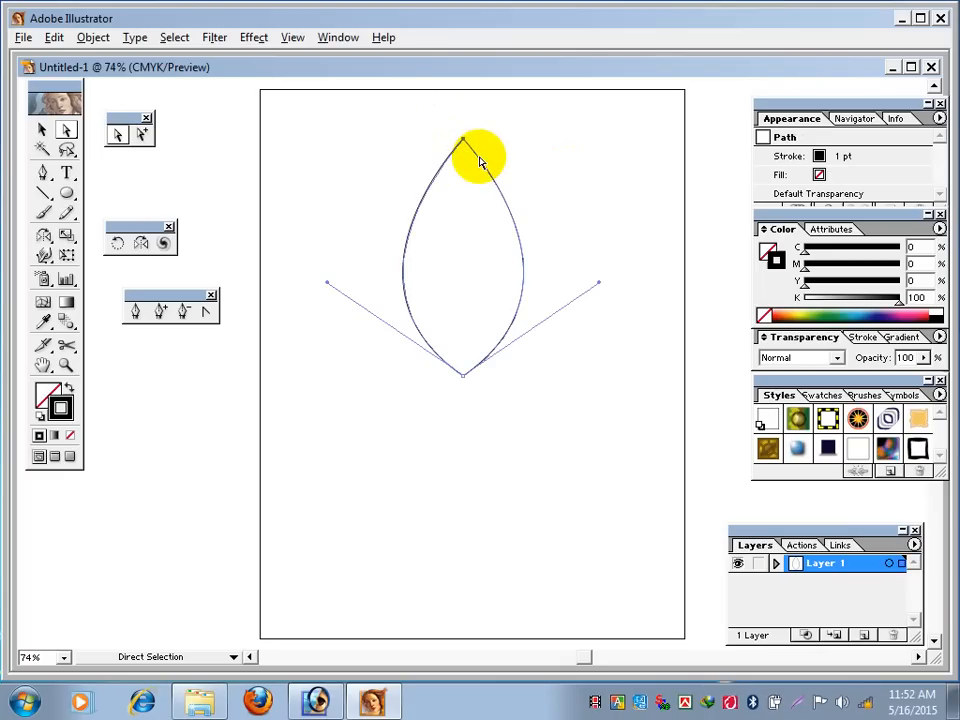
{"action": "left_click", "coordinate": [88, 38]}
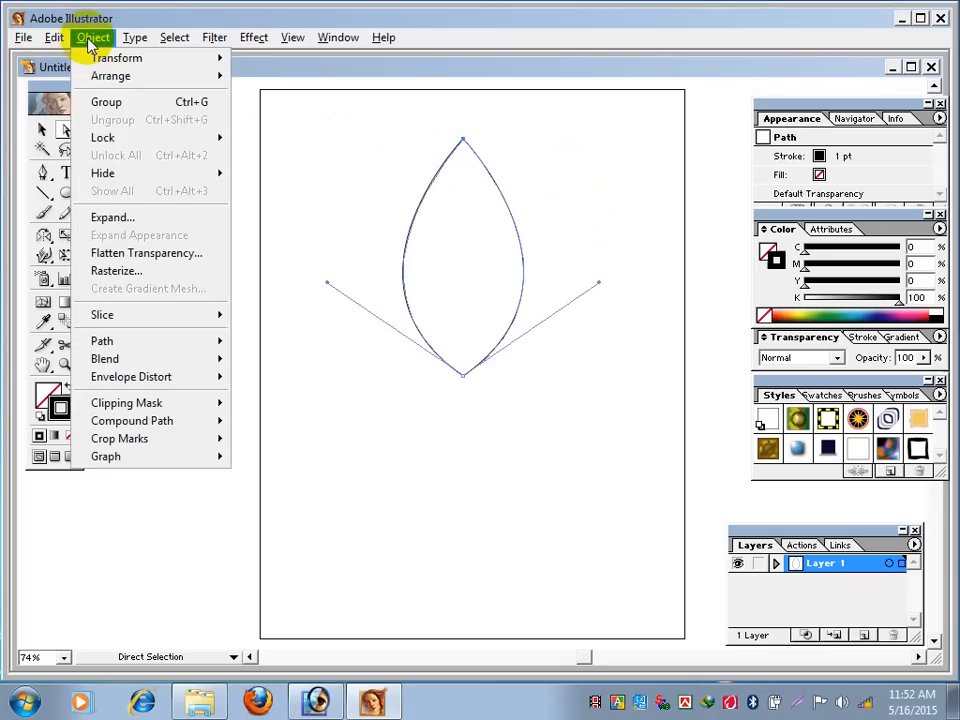
{"action": "mouse_move", "coordinate": [122, 349]}
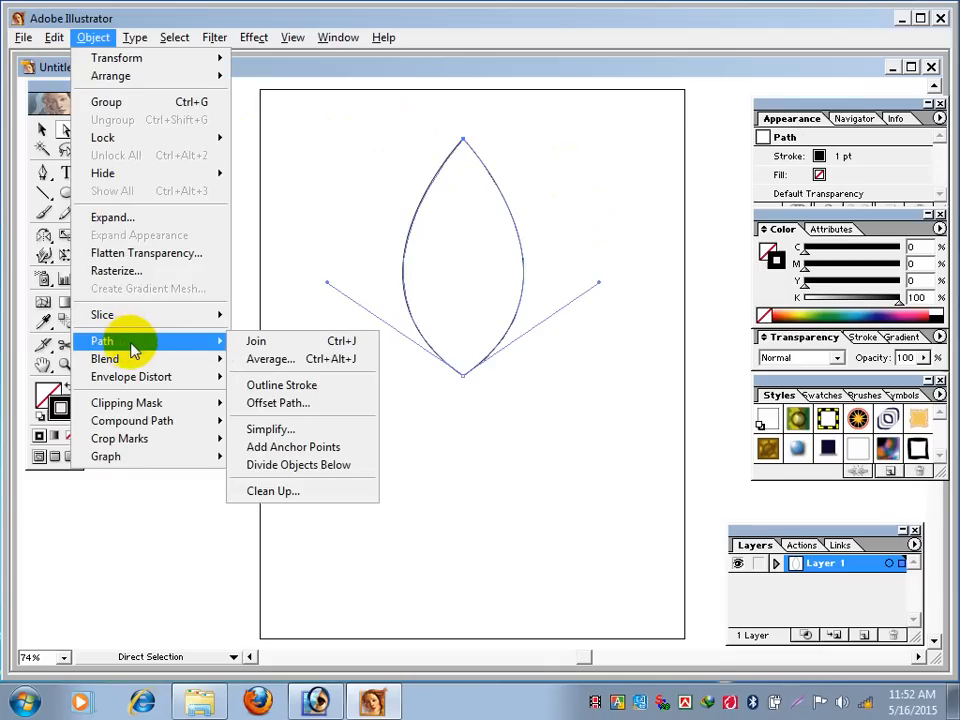
{"action": "left_click", "coordinate": [298, 346]}
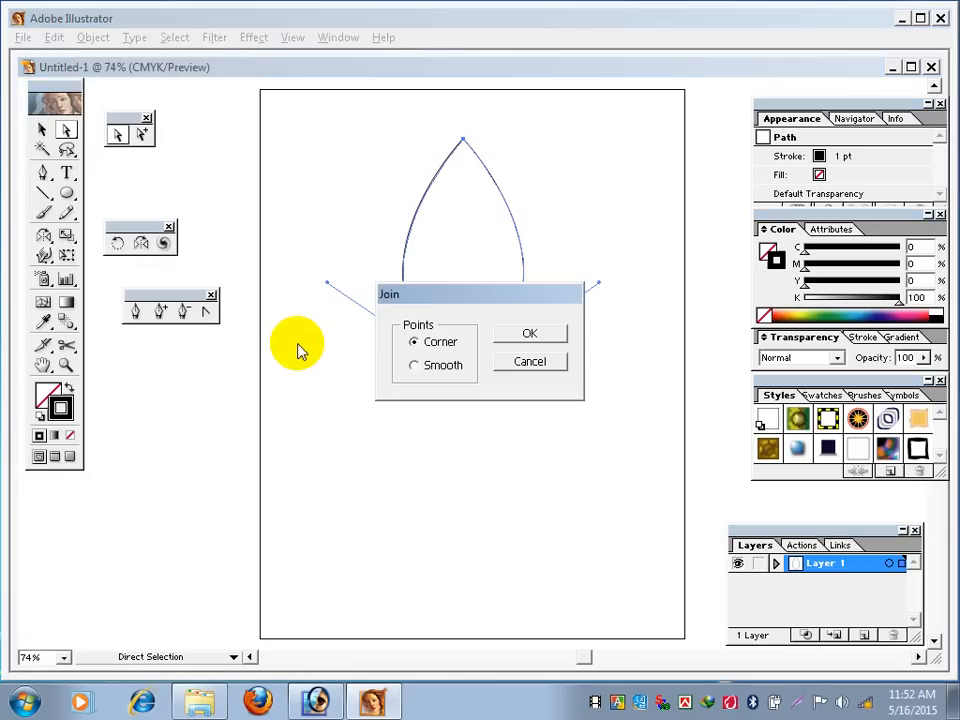
{"action": "left_click_drag", "start_coordinate": [434, 298], "coordinate": [397, 411]}
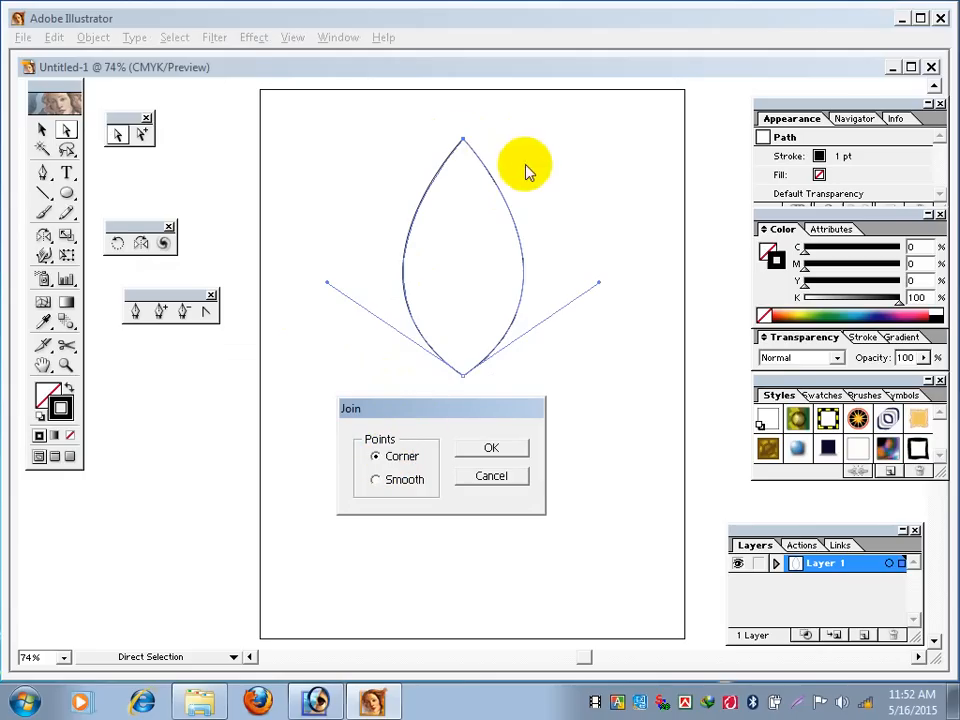
{"action": "left_click", "coordinate": [490, 448]}
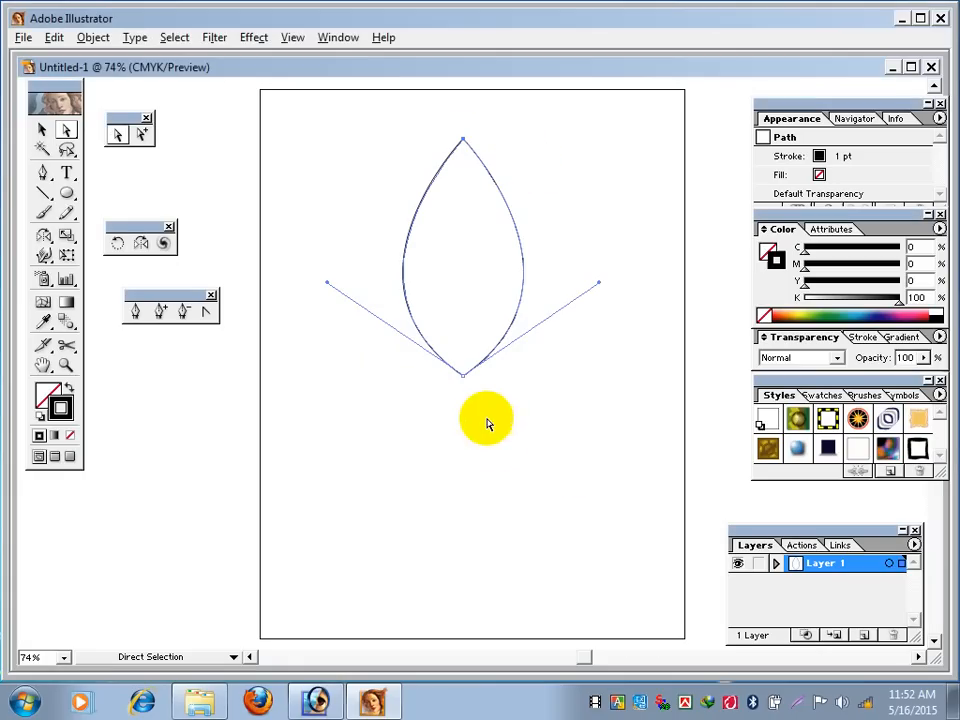
- Select the two overlapping anchor points at the leaf's bottom tip and join them as a Corner point
{"action": "left_click_drag", "start_coordinate": [498, 424], "coordinate": [441, 364]}
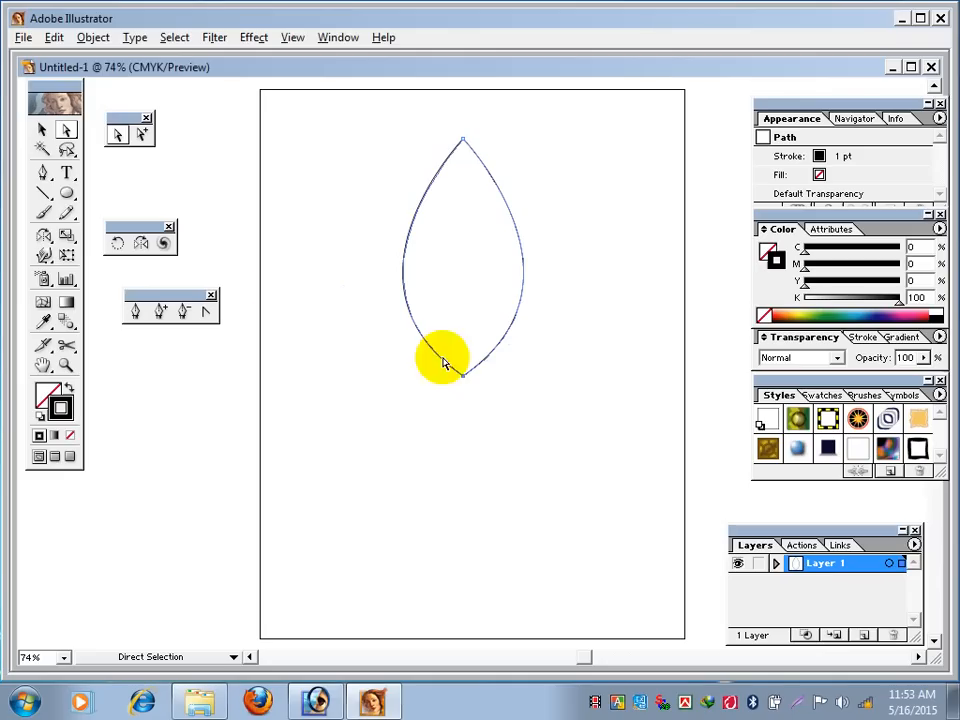
{"action": "left_click", "coordinate": [92, 37]}
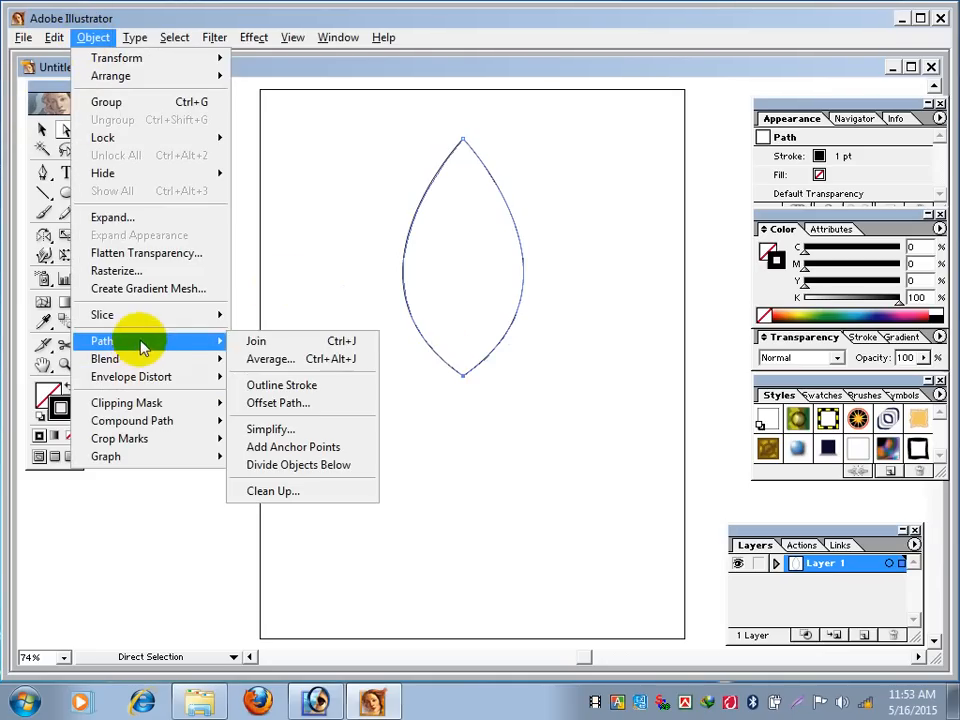
{"action": "left_click", "coordinate": [276, 344]}
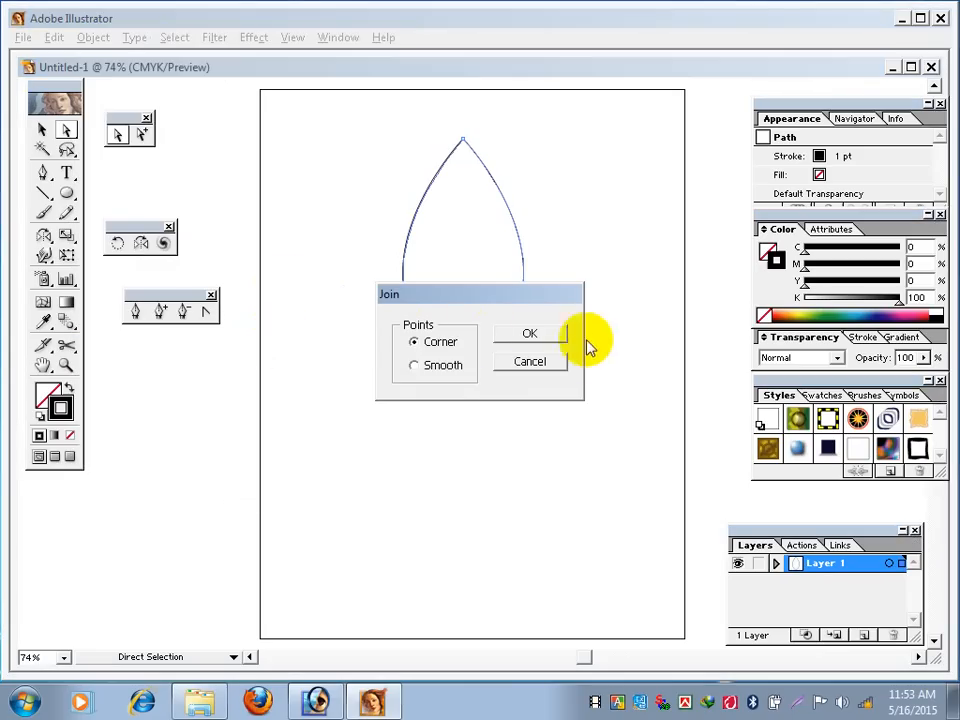
{"action": "left_click", "coordinate": [531, 332]}
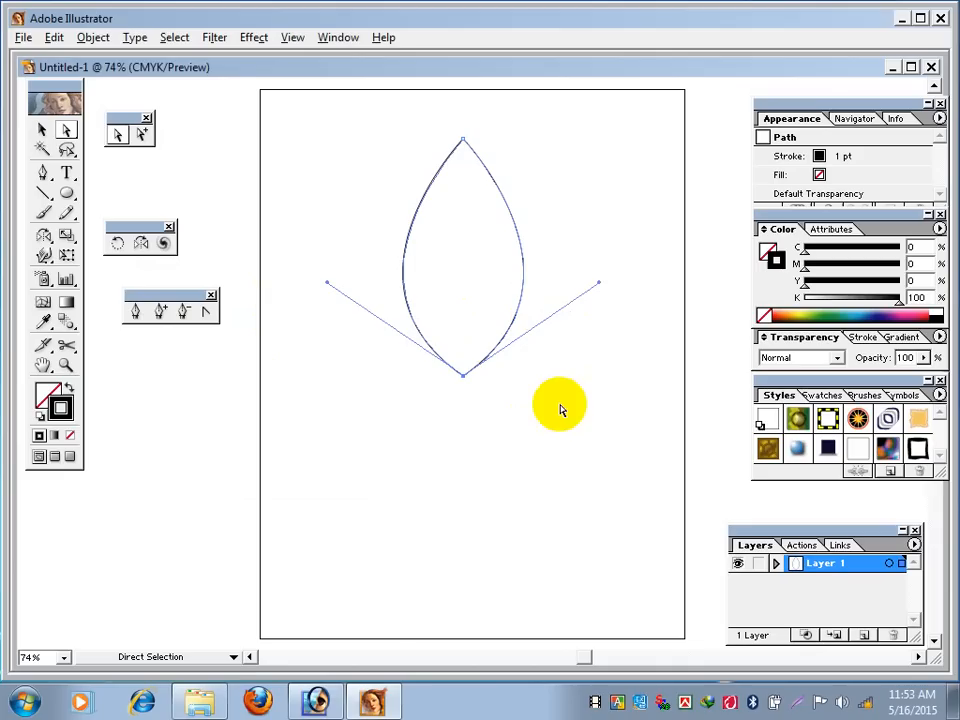
- Select the entire closed leaf path with the Selection tool and delete it from the artboard
{"action": "left_click", "coordinate": [116, 137]}
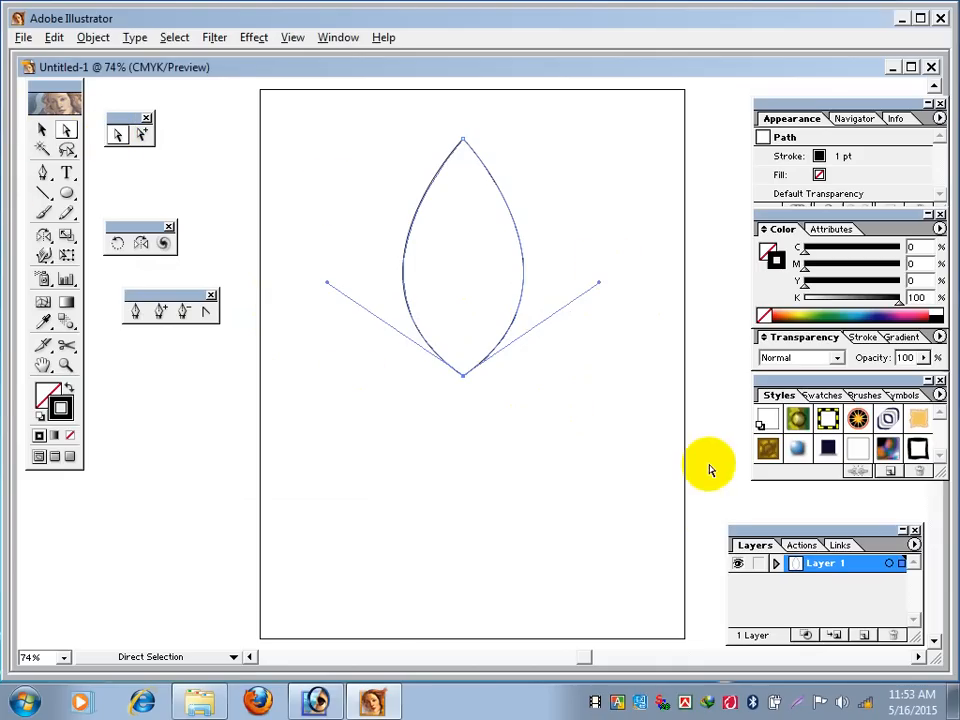
{"action": "left_click", "coordinate": [41, 136]}
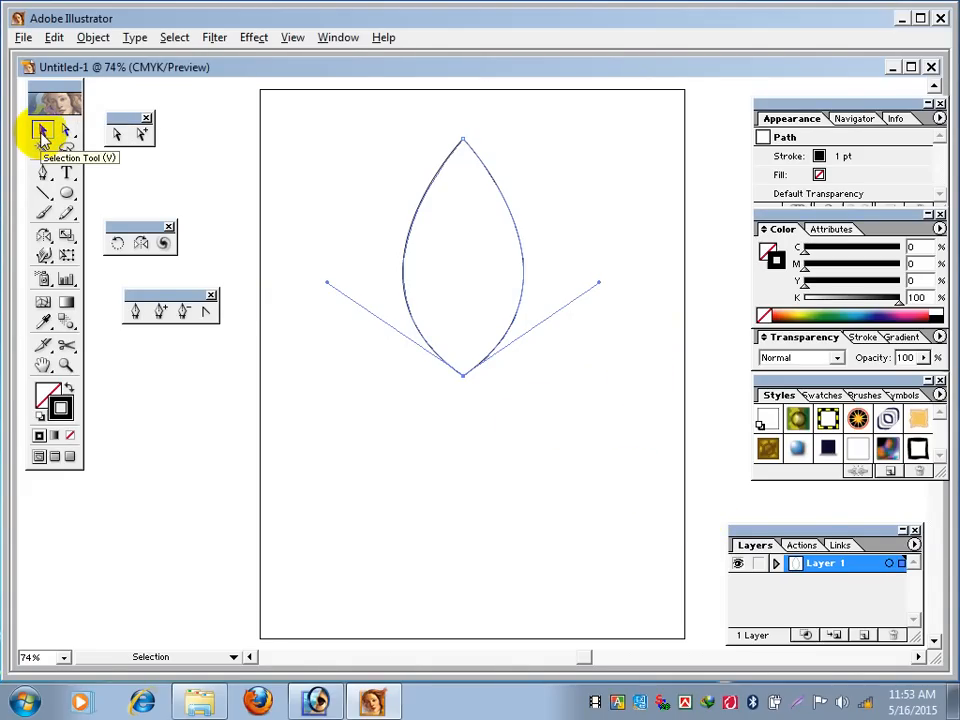
{"action": "left_click", "coordinate": [385, 186]}
{"action": "left_click", "coordinate": [429, 196]}
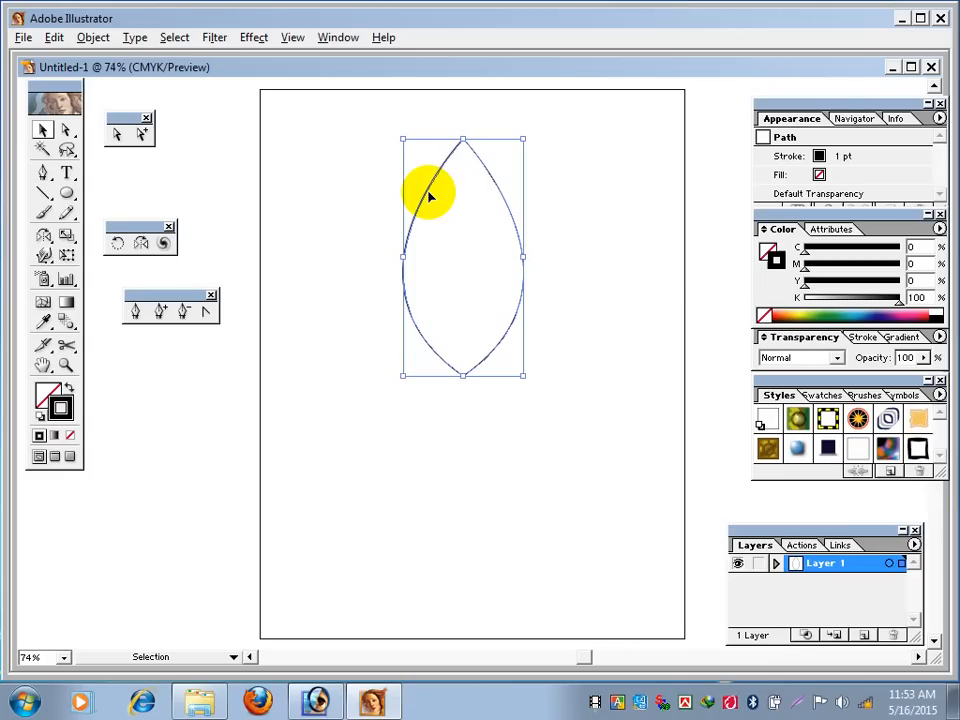
{"action": "key", "text": "Delete"}
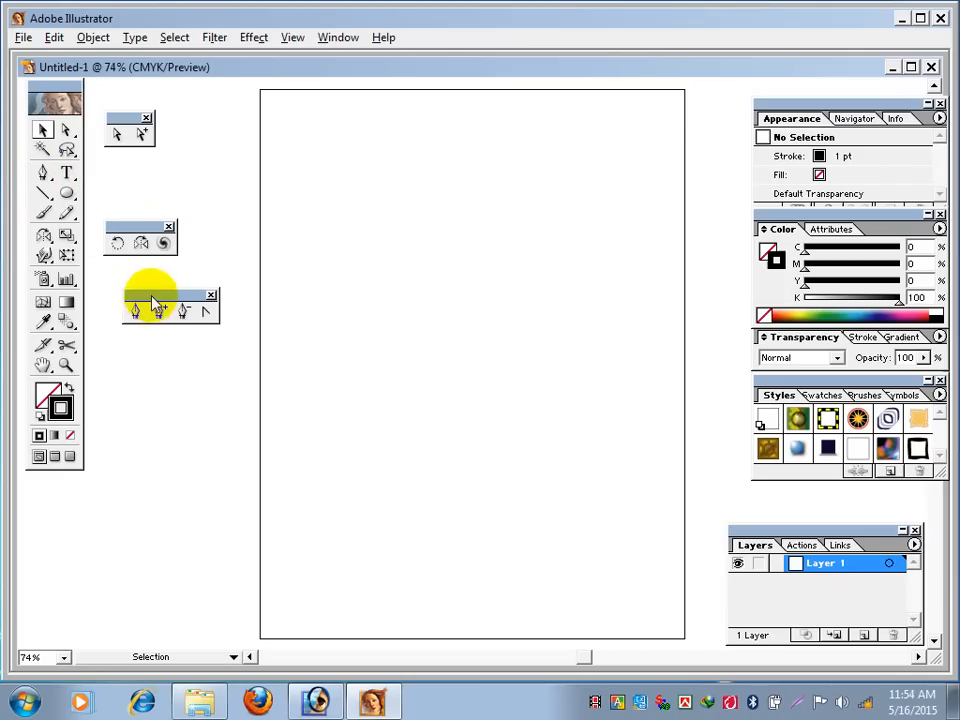
- Move the floating Pen palette up beside the Direct Selection palette, and close all three torn-off tool palettes
{"action": "left_click_drag", "start_coordinate": [140, 294], "coordinate": [112, 172]}
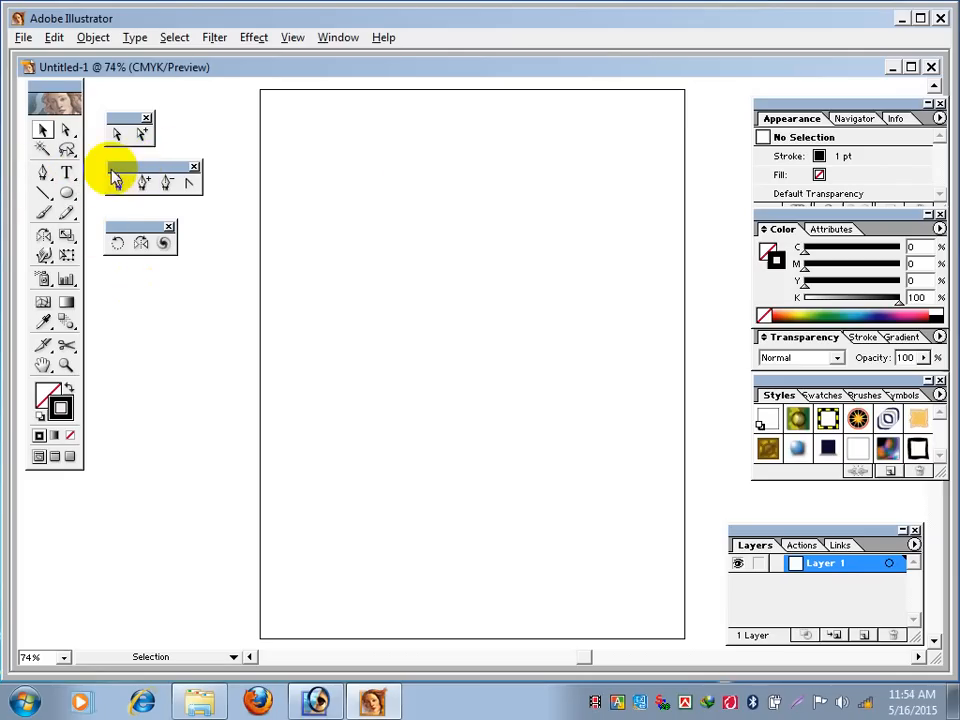
{"action": "left_click", "coordinate": [146, 118]}
{"action": "left_click", "coordinate": [195, 166]}
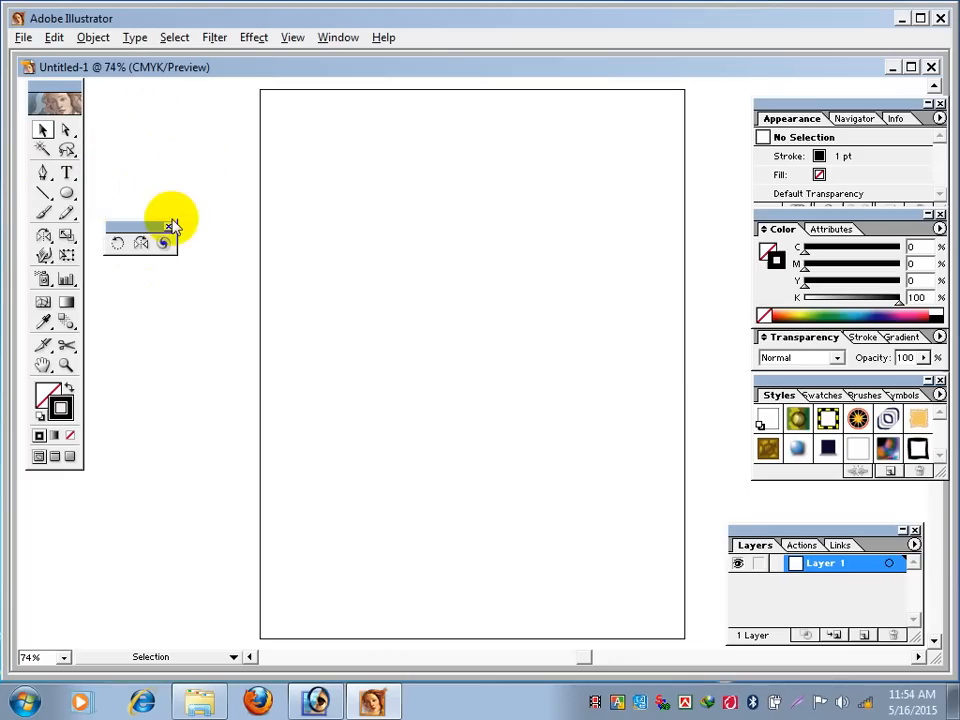
{"action": "left_click", "coordinate": [169, 227]}
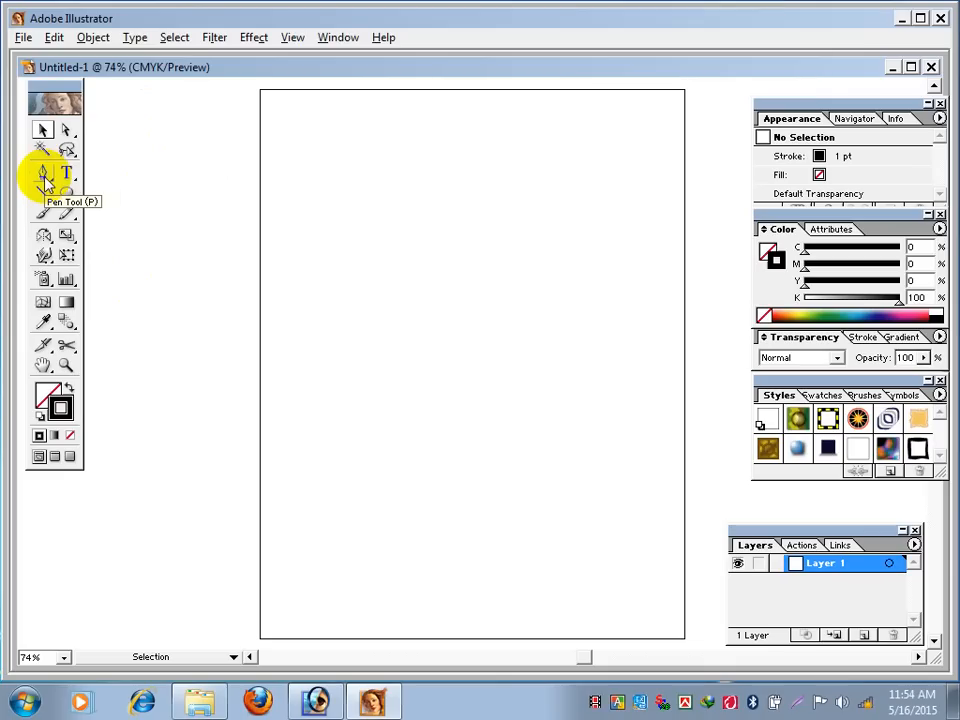
- Tear off the Pen tool group as a floating palette beside the toolbox, and close that palette again
{"action": "left_click", "coordinate": [45, 179]}
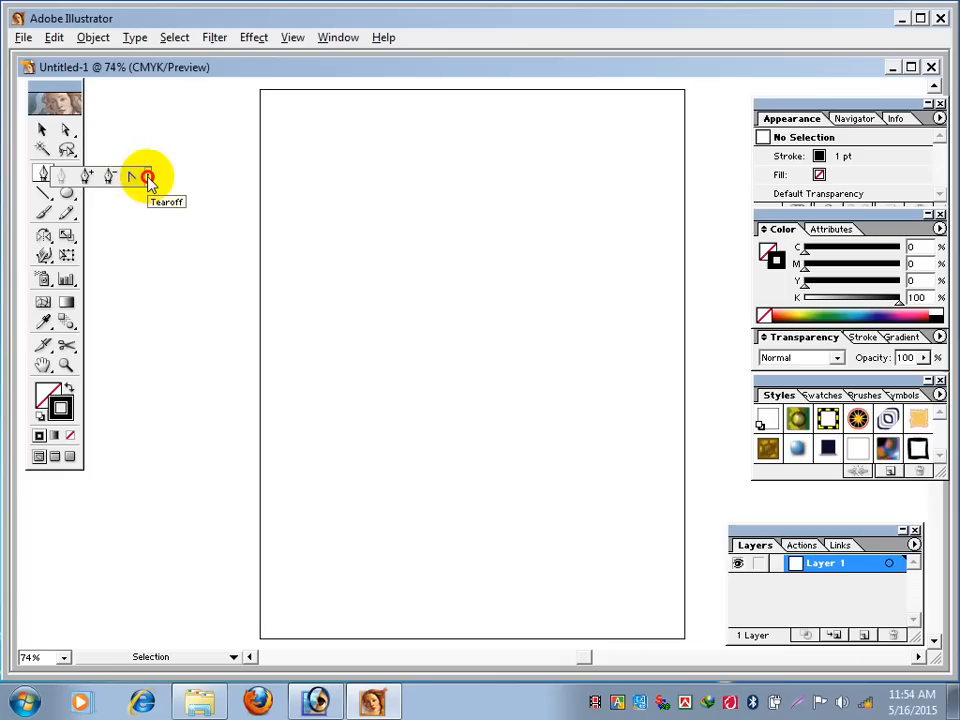
{"action": "left_click_drag", "start_coordinate": [147, 178], "coordinate": [149, 183]}
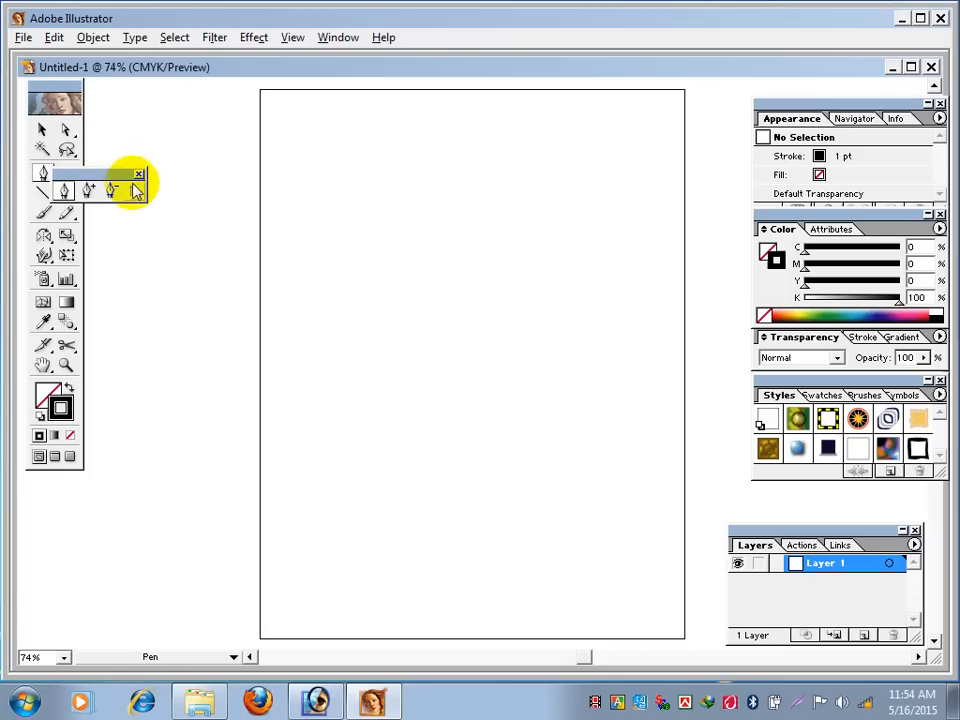
{"action": "left_click_drag", "start_coordinate": [116, 176], "coordinate": [168, 130]}
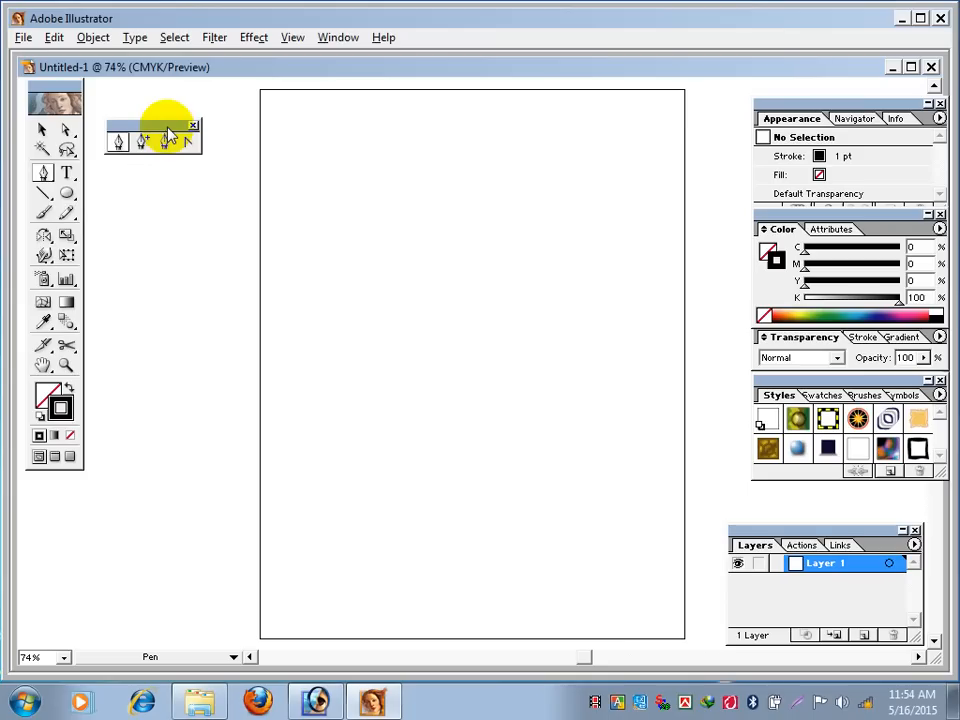
{"action": "left_click", "coordinate": [193, 125]}
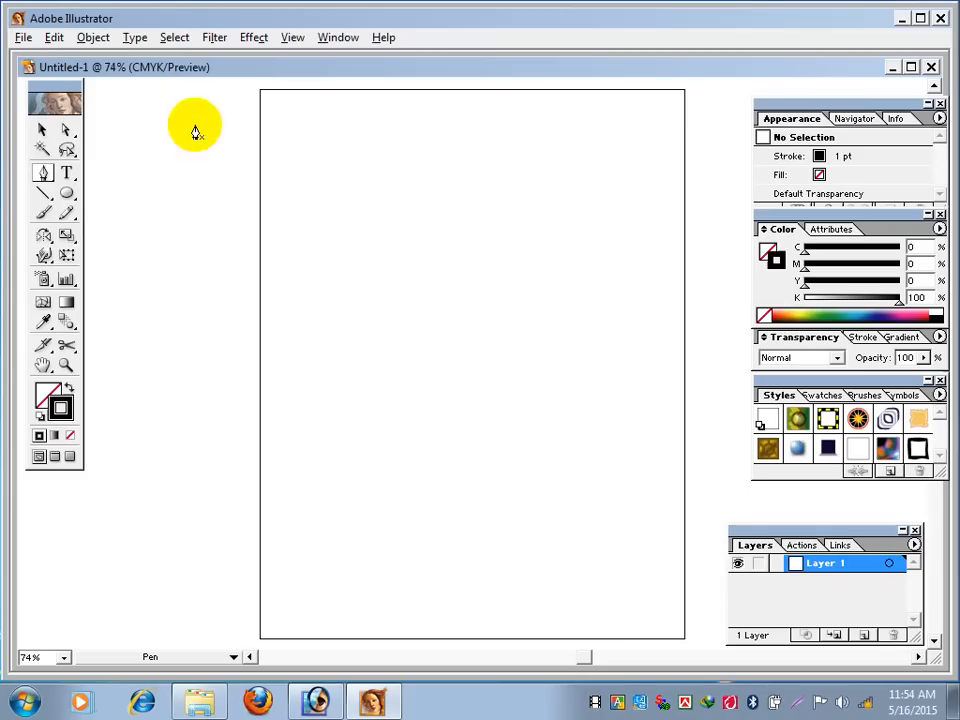
- Close the Untitled-1 document without saving its changes, and exit Illustrator
{"action": "left_click", "coordinate": [930, 67]}
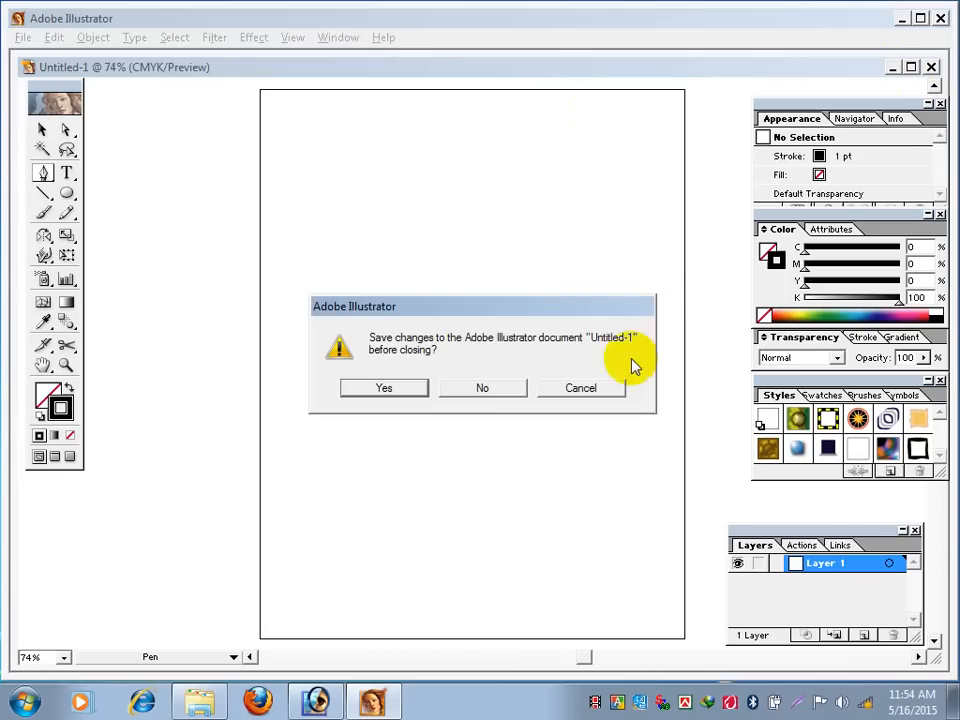
{"action": "left_click", "coordinate": [481, 390]}
{"action": "left_click", "coordinate": [939, 19]}
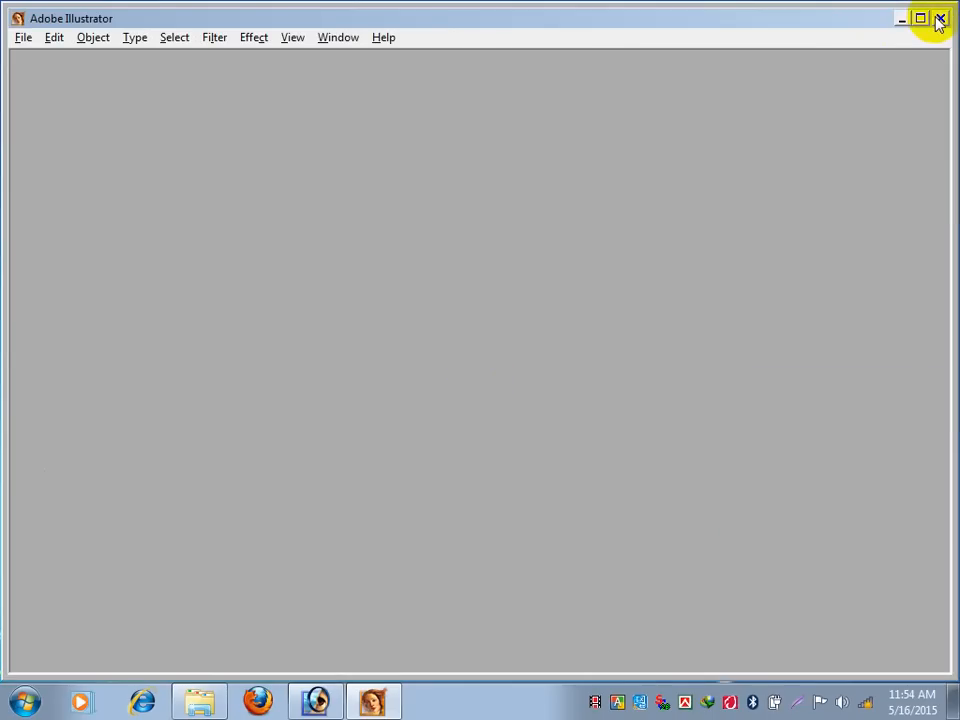
- Switch to a fresh session of Adobe Illustrator 10 and dismiss the registration prompt without registering
{"action": "left_click", "coordinate": [28, 708]}
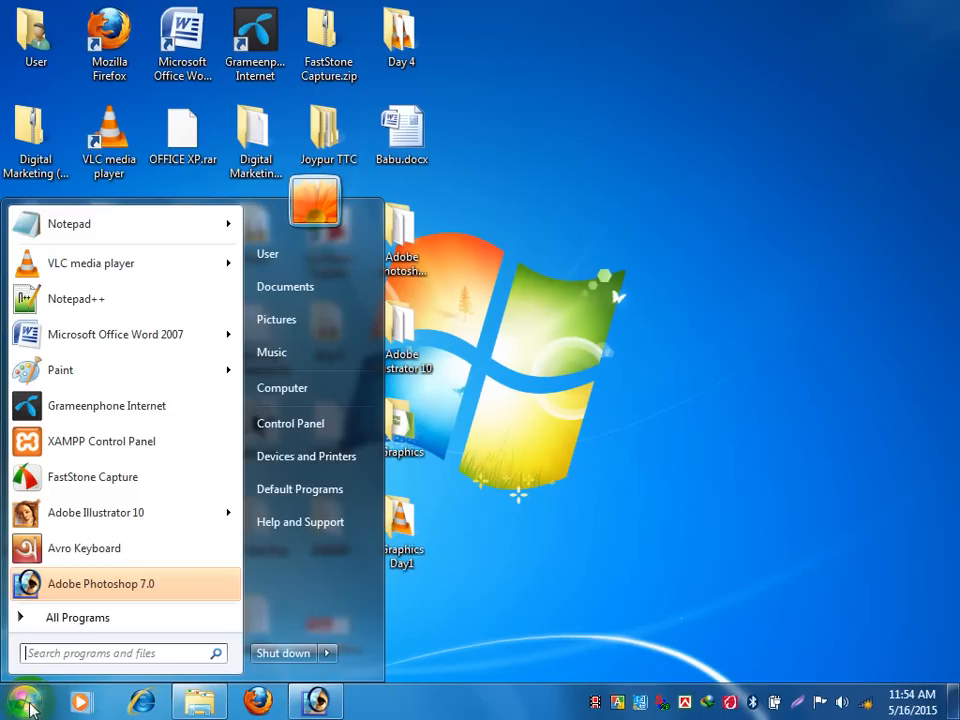
{"action": "mouse_move", "coordinate": [132, 515]}
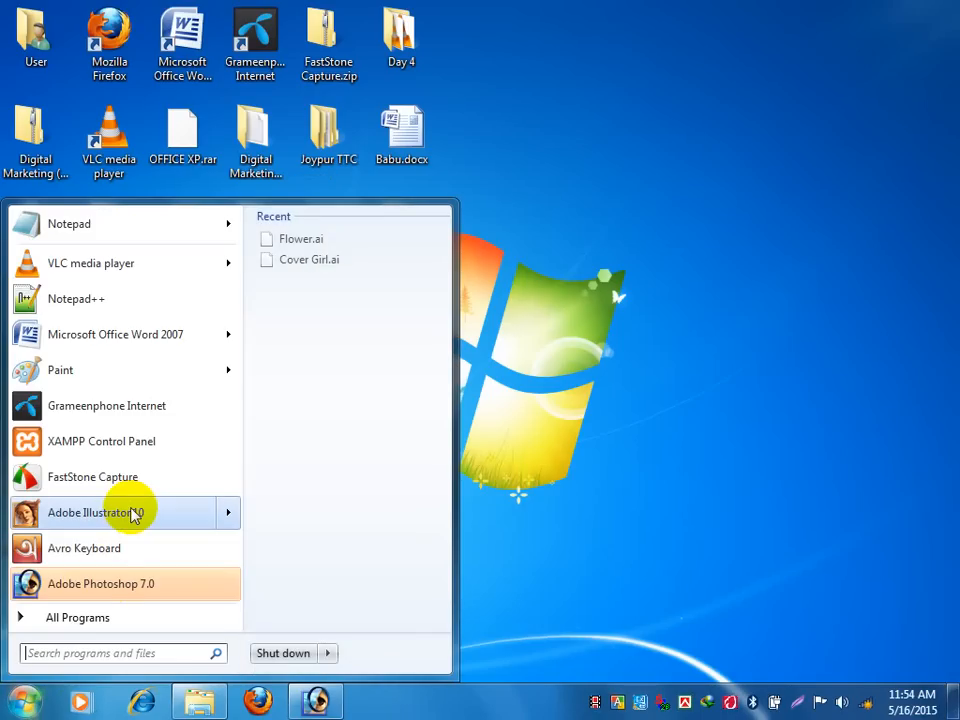
{"action": "left_click", "coordinate": [132, 513]}
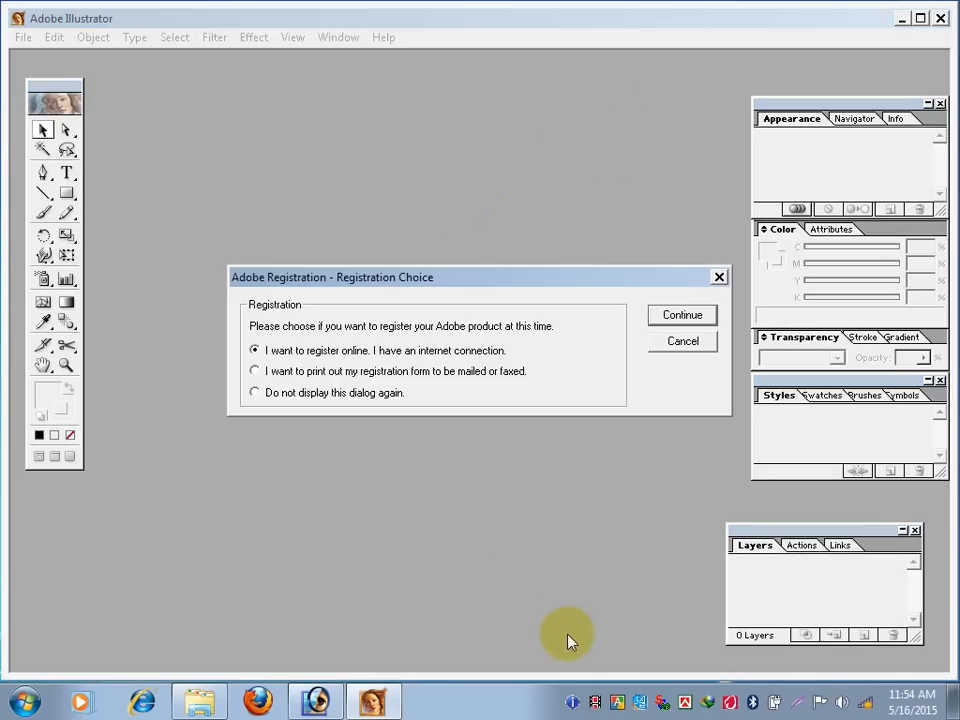
{"action": "left_click", "coordinate": [670, 342]}
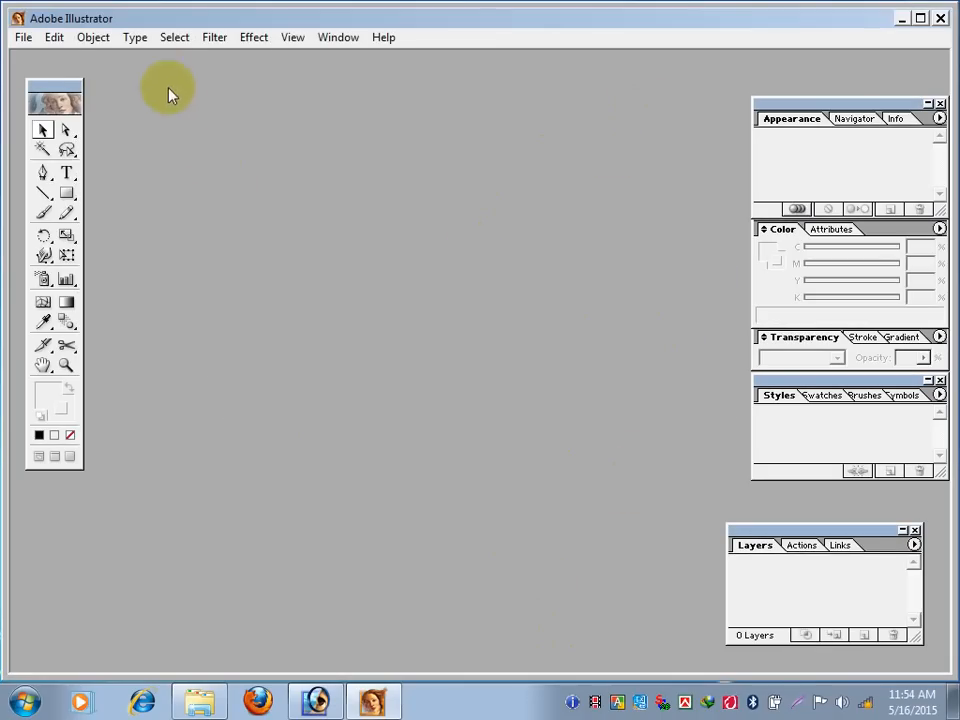
- Create a new Untitled-1 document with Letter size, 612 by 792 pt, and CMYK Color mode
{"action": "left_click", "coordinate": [20, 37]}
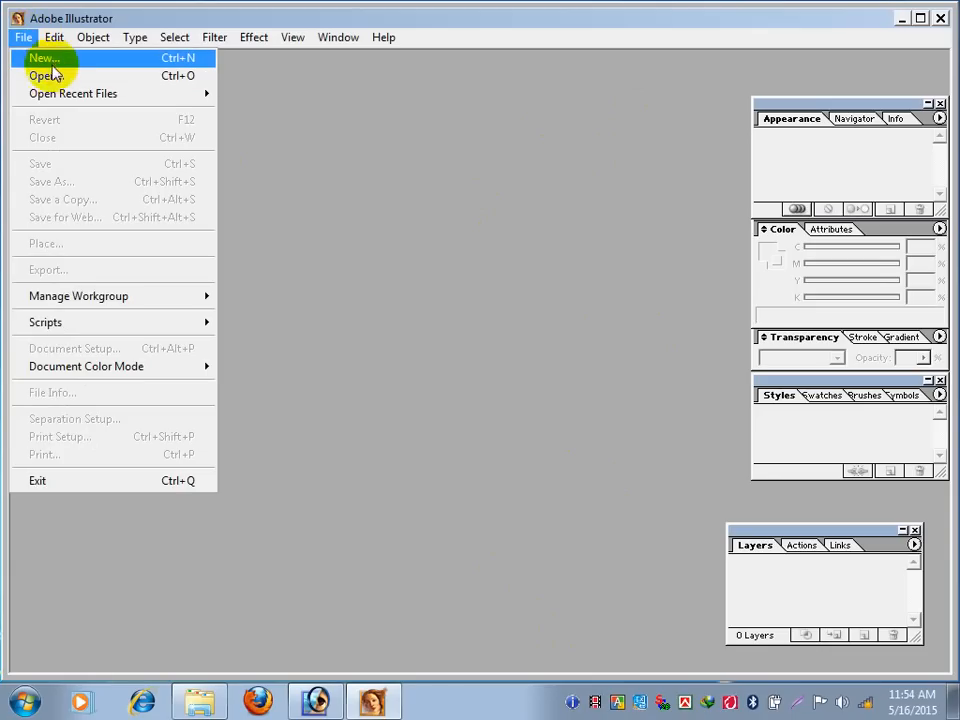
{"action": "left_click", "coordinate": [53, 62]}
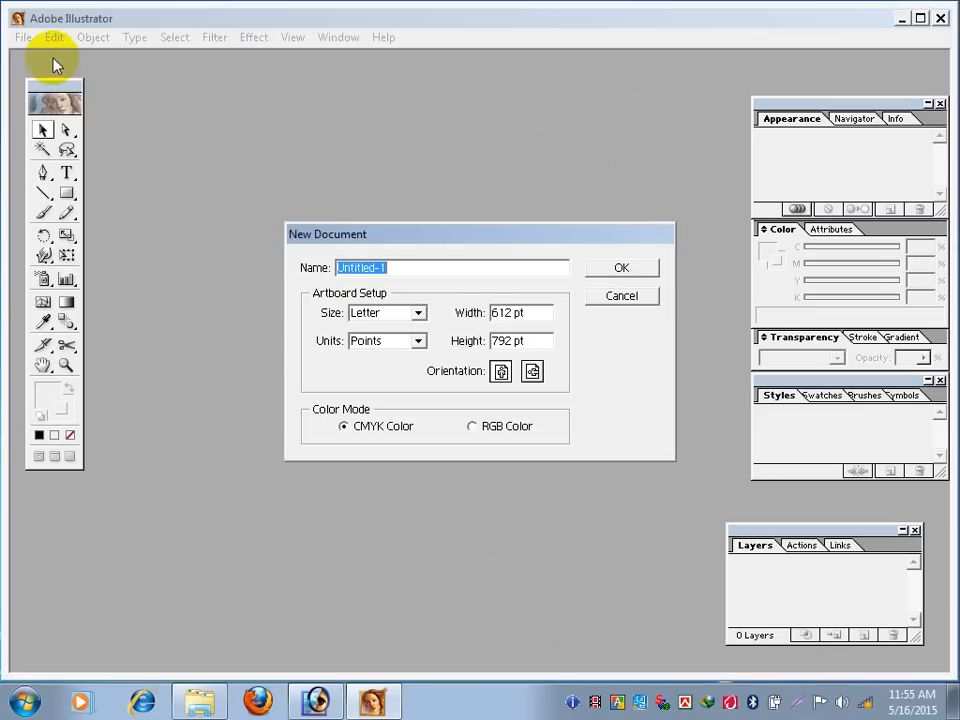
{"action": "left_click_drag", "start_coordinate": [510, 238], "coordinate": [474, 217]}
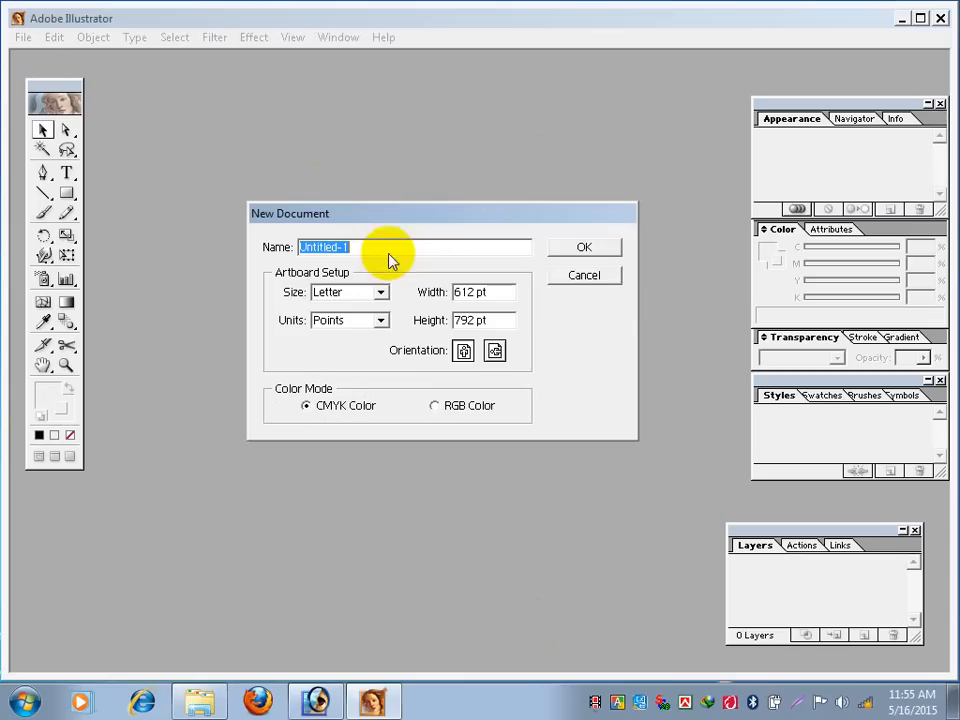
{"action": "left_click", "coordinate": [580, 250]}
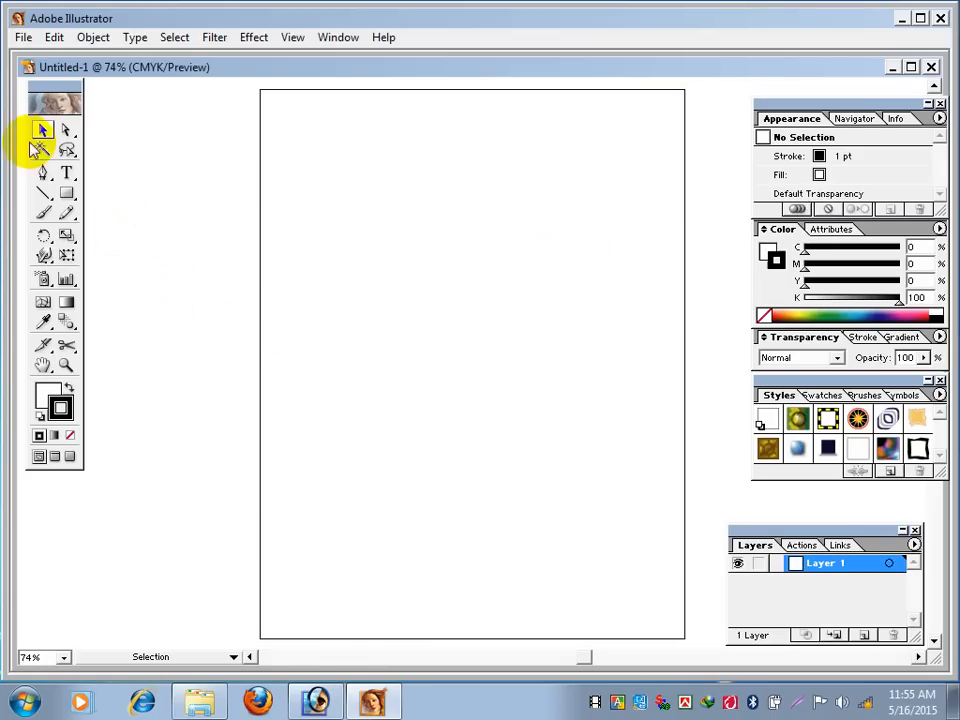
- Shift the toolbox closer to the window edge and float the Pen tool group as a palette beside it
{"action": "left_click_drag", "start_coordinate": [60, 96], "coordinate": [50, 98]}
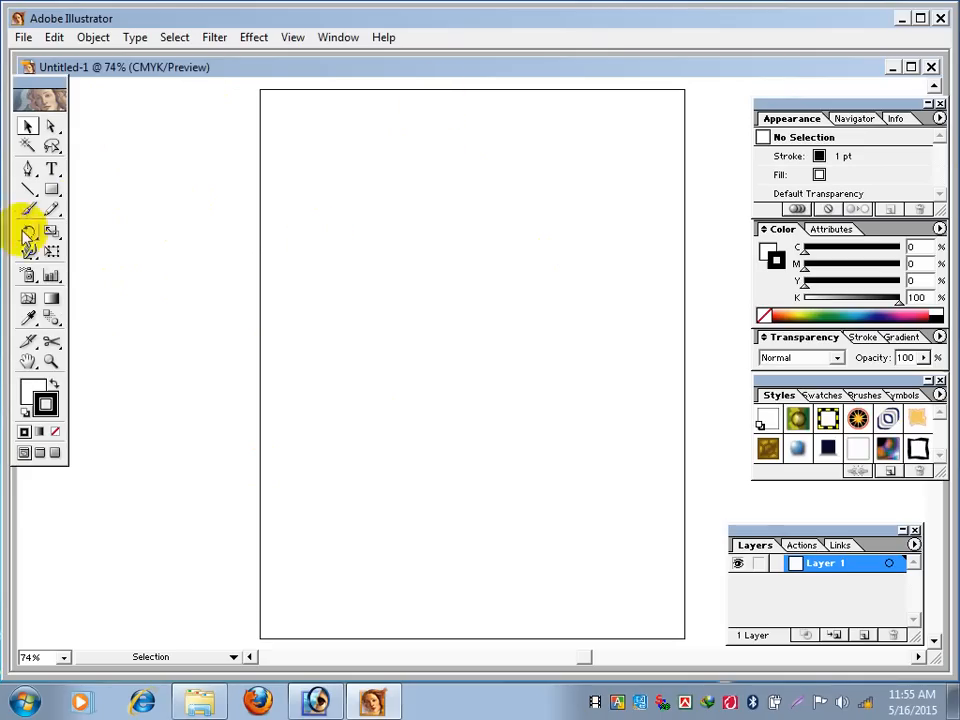
{"action": "left_click", "coordinate": [31, 174]}
{"action": "left_click_drag", "start_coordinate": [33, 176], "coordinate": [133, 158]}
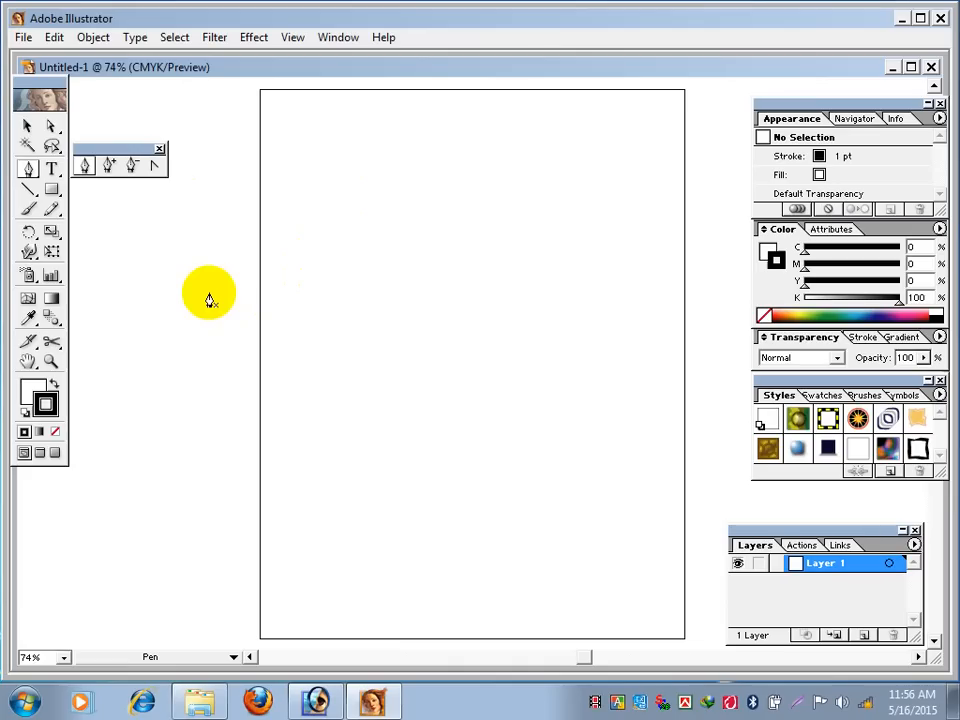
- Draw a curve bulging left between two vertically aligned anchor points with the Pen tool, and undo it
{"action": "left_click", "coordinate": [85, 168]}
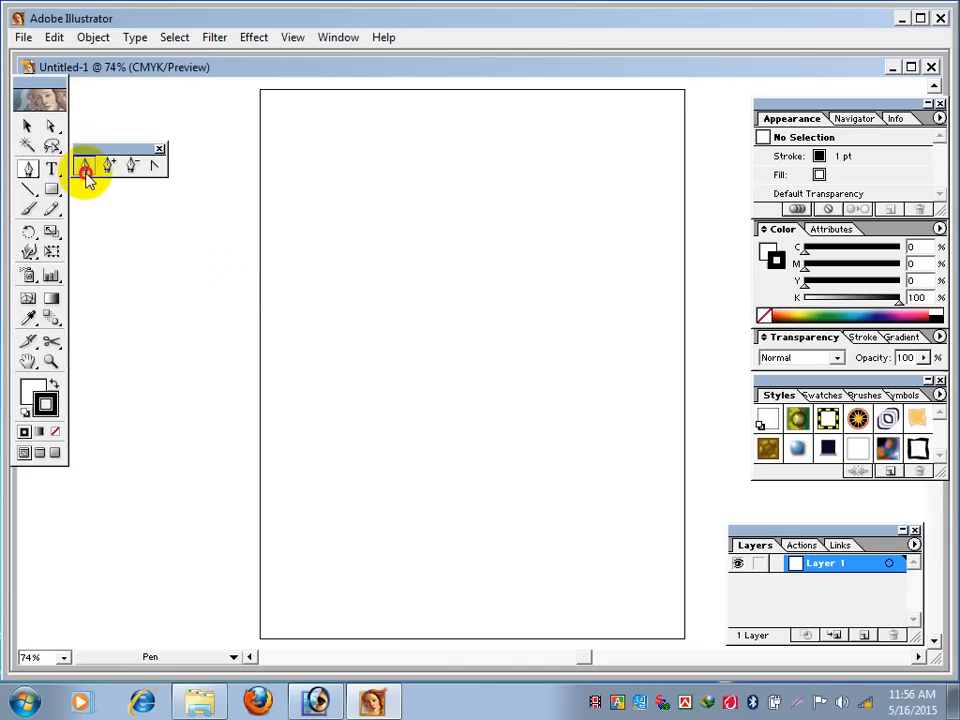
{"action": "left_click", "coordinate": [472, 137]}
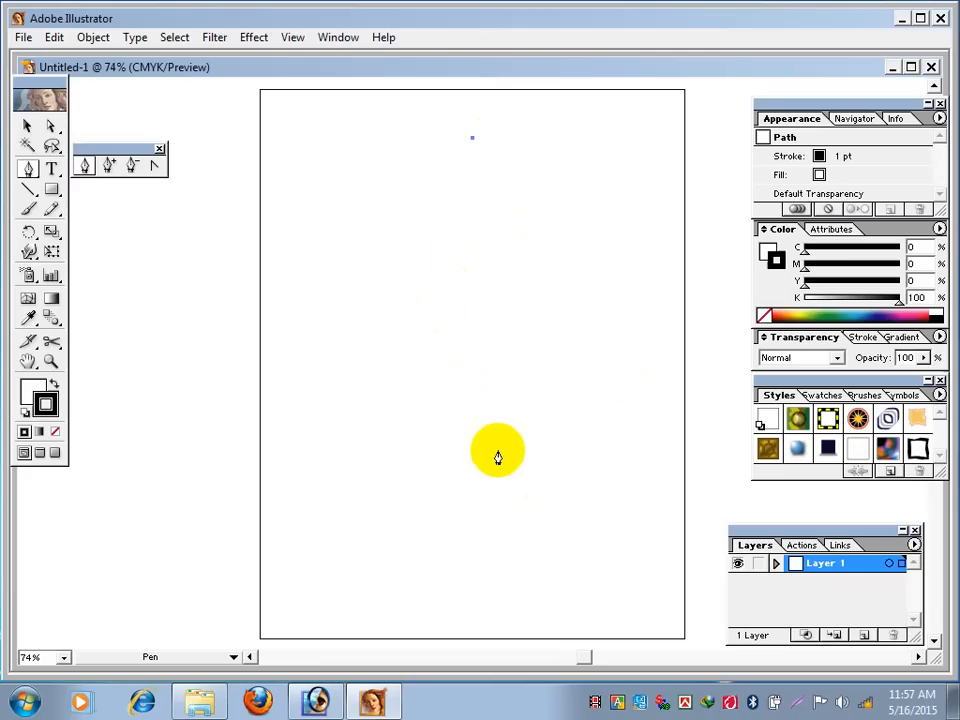
{"action": "left_click", "coordinate": [471, 392], "text": "shift"}
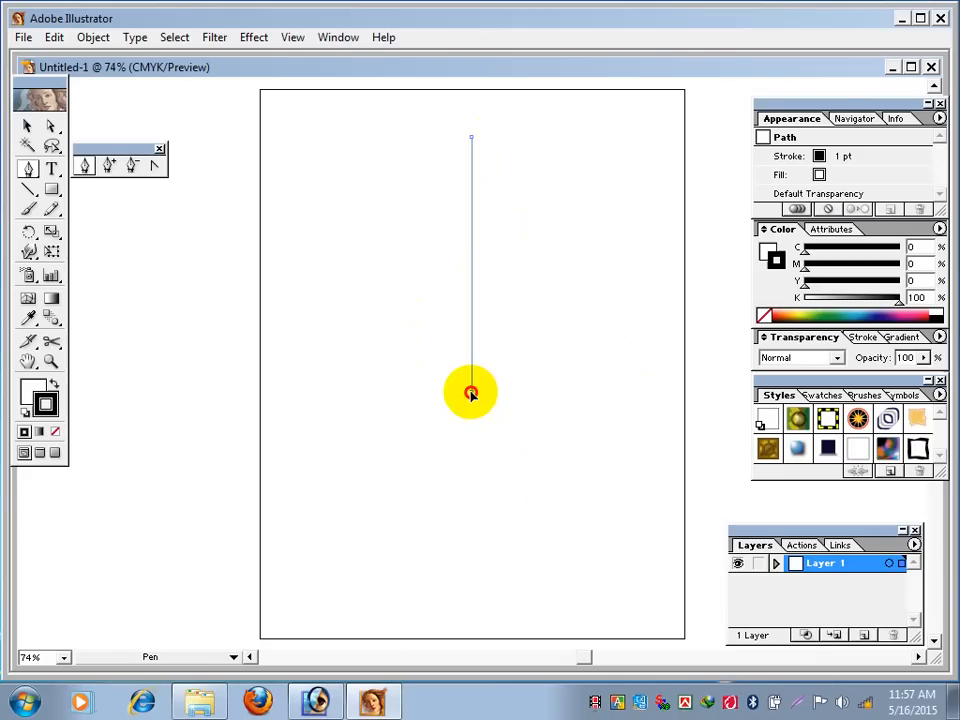
{"action": "left_click_drag", "start_coordinate": [471, 392], "coordinate": [600, 483]}
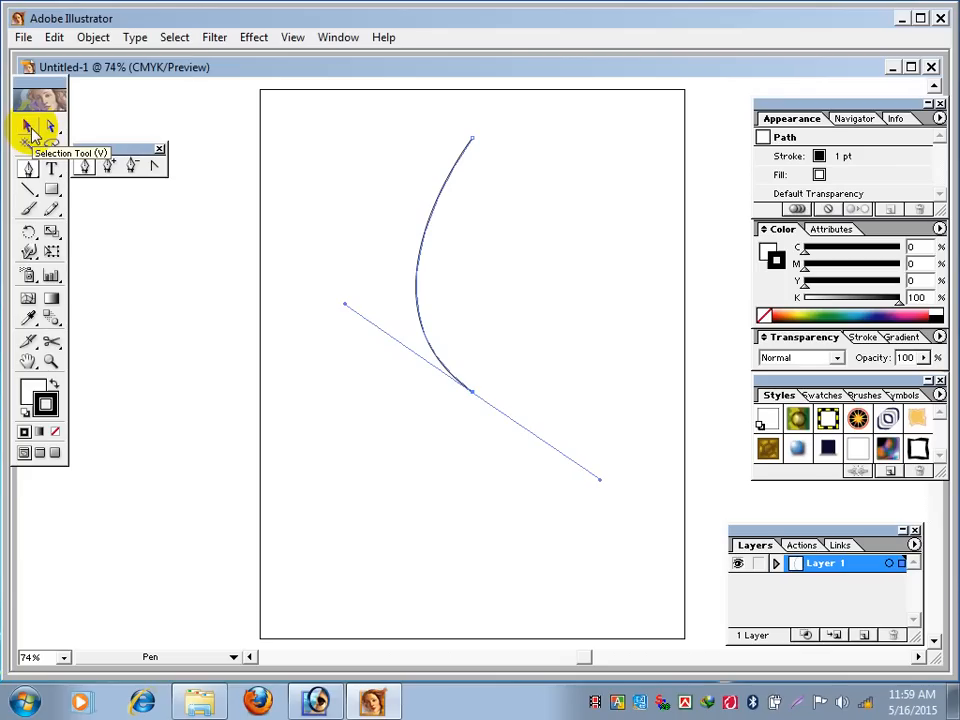
{"action": "key", "text": "ctrl+z"}
{"action": "key", "text": "ctrl+z"}
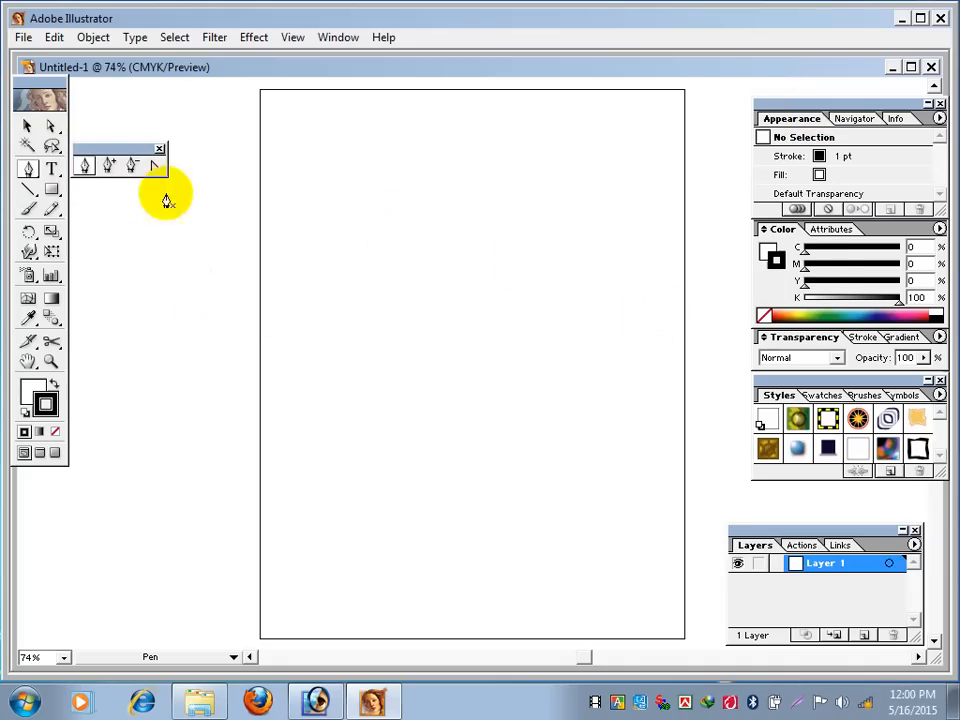
- Retry the left-bulging Pen curve from a new start point near the artboard's upper centre, and undo each attempt
{"action": "left_click", "coordinate": [477, 136]}
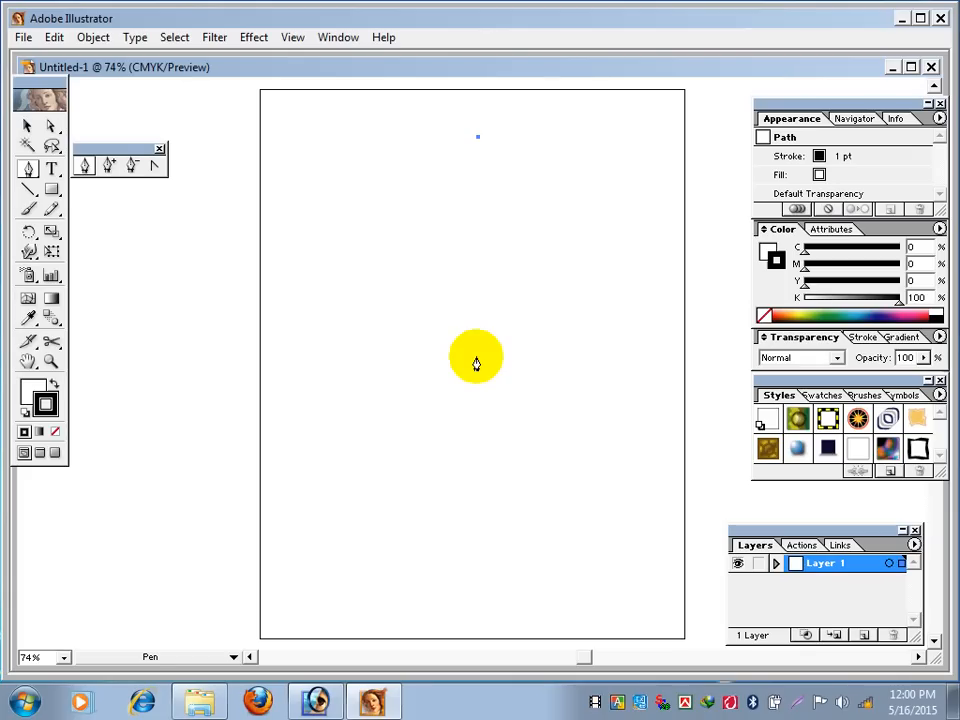
{"action": "key", "text": "ctrl+z"}
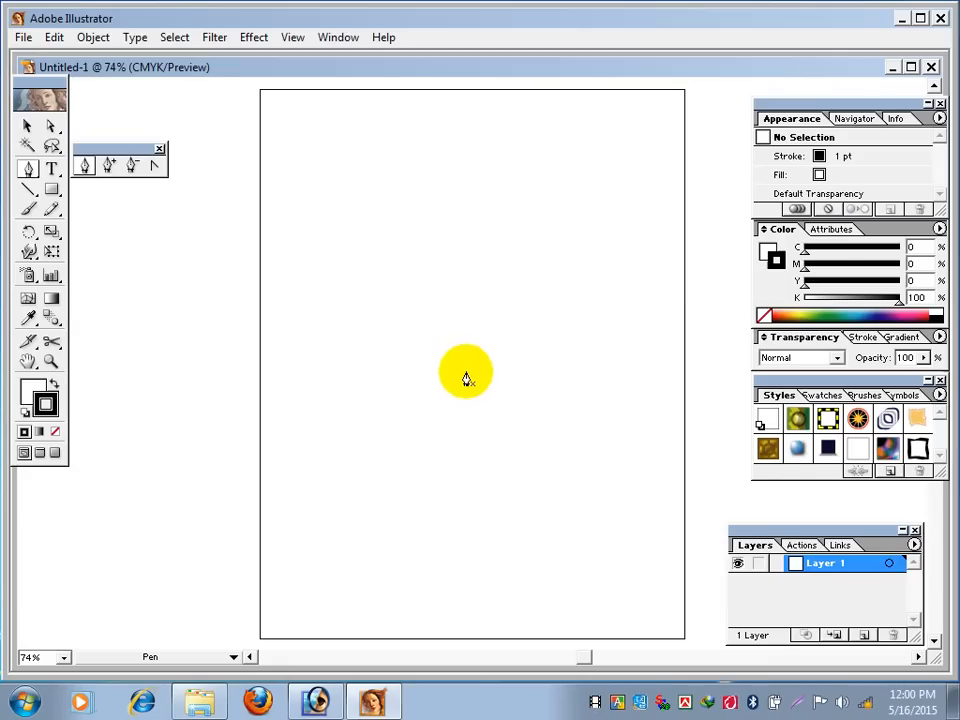
{"action": "left_click", "coordinate": [467, 151]}
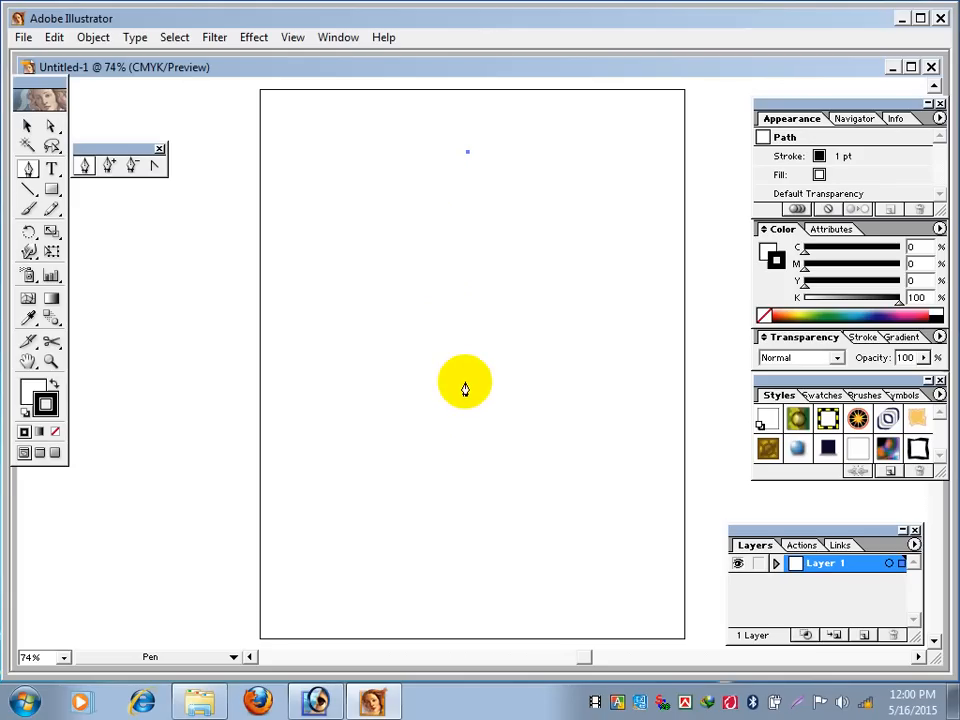
{"action": "left_click_drag", "start_coordinate": [464, 382], "coordinate": [543, 420]}
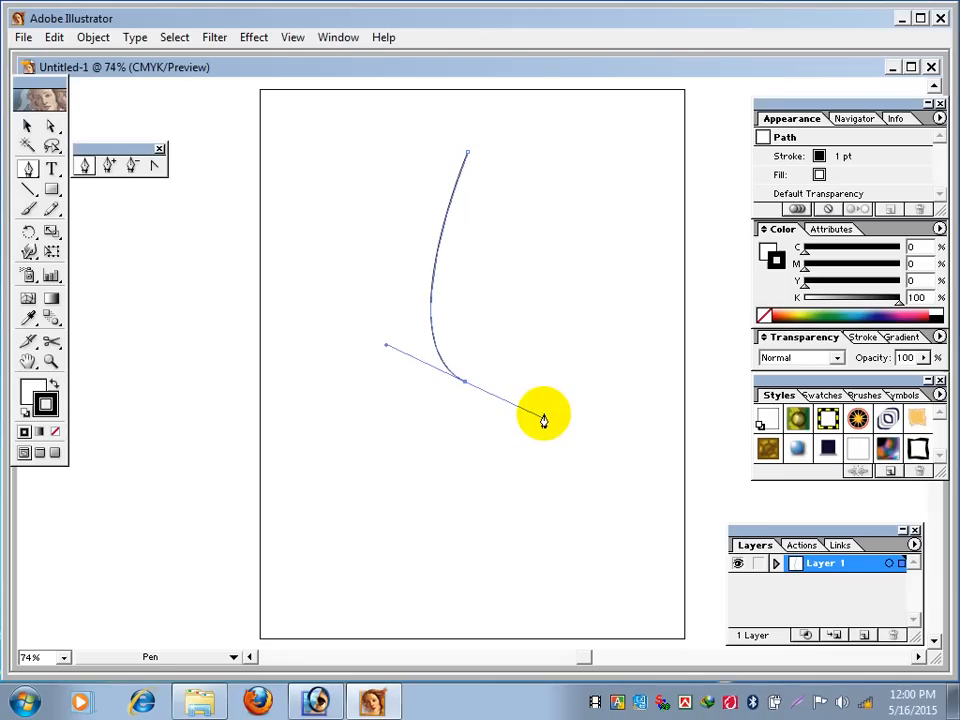
{"action": "key", "text": "ctrl+z"}
{"action": "key", "text": "ctrl+z"}
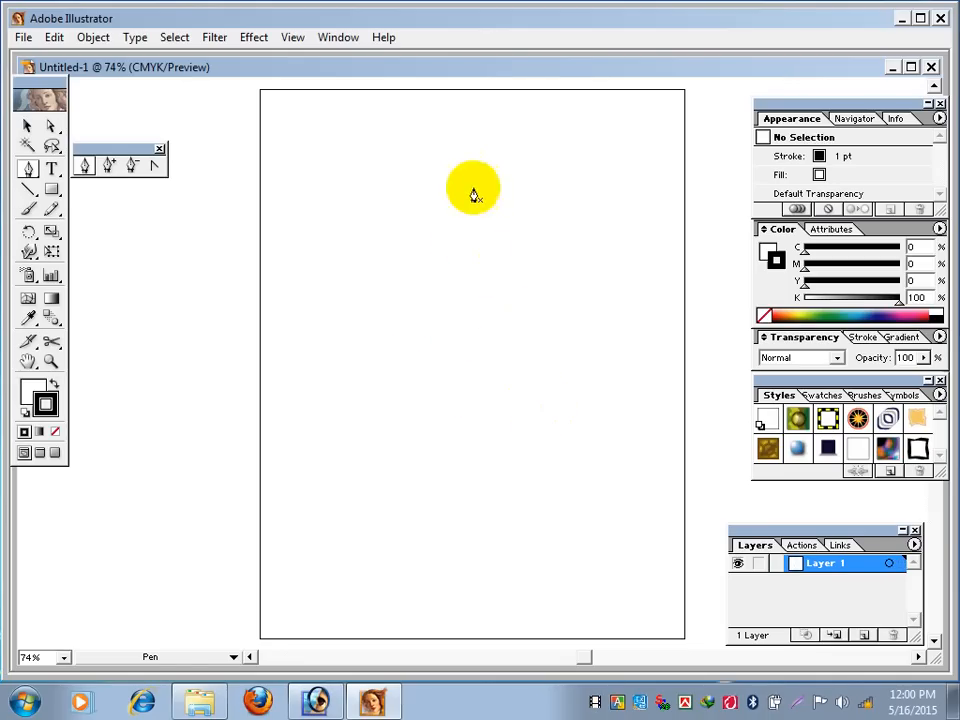
- Draw a Pen curve with a direction handle stretched far beyond the artboard's lower right, and delete the path
{"action": "left_click", "coordinate": [463, 147]}
{"action": "left_click_drag", "start_coordinate": [521, 403], "coordinate": [942, 612]}
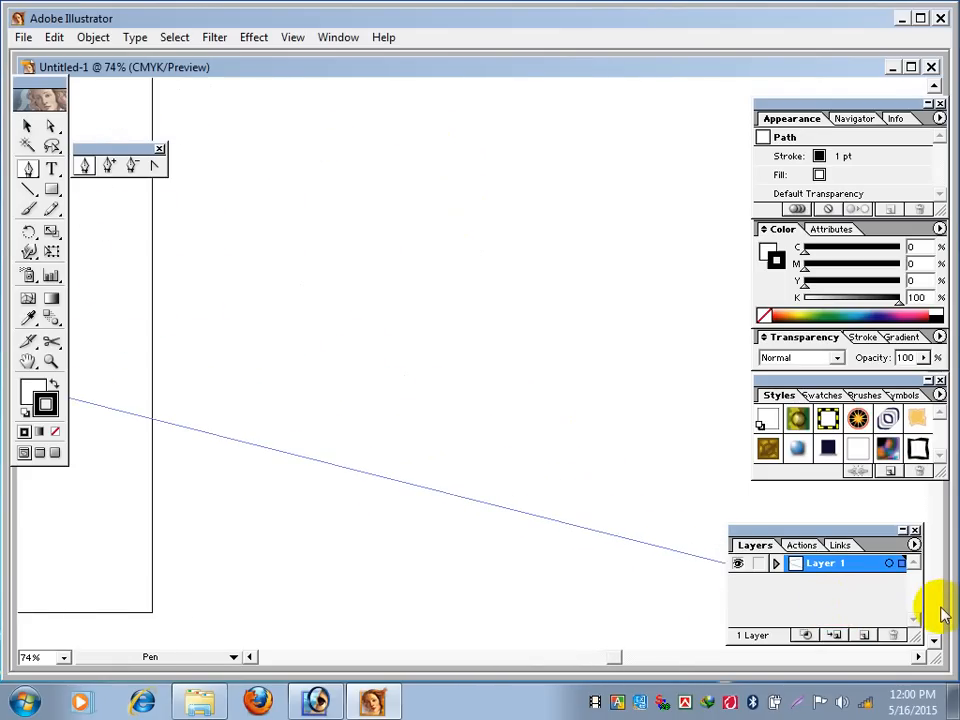
{"action": "key", "text": "Delete"}
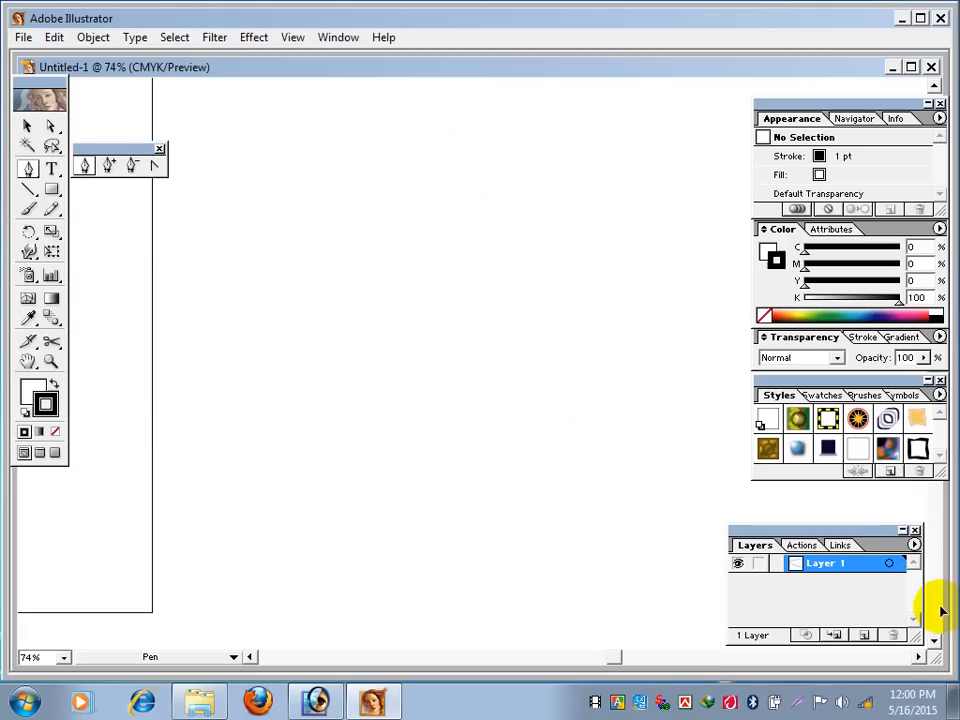
- Draw a left-bulging half-leaf curve with the Pen tool, from the artboard's upper centre straight down to its middle
{"action": "left_click", "coordinate": [28, 362]}
{"action": "left_click_drag", "start_coordinate": [268, 339], "coordinate": [489, 405]}
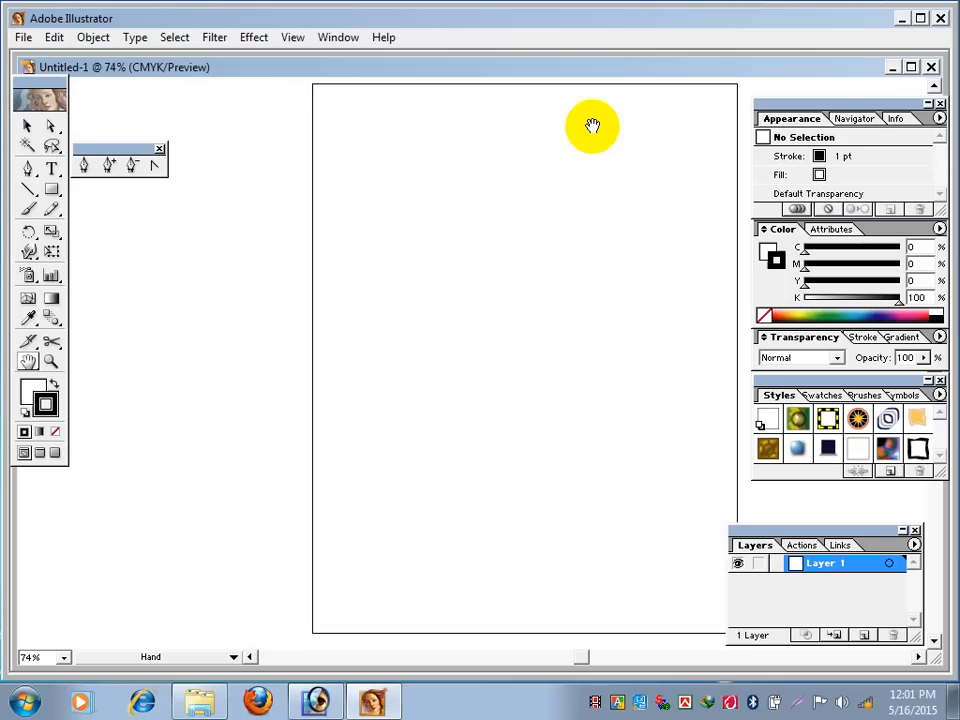
{"action": "left_click", "coordinate": [84, 167]}
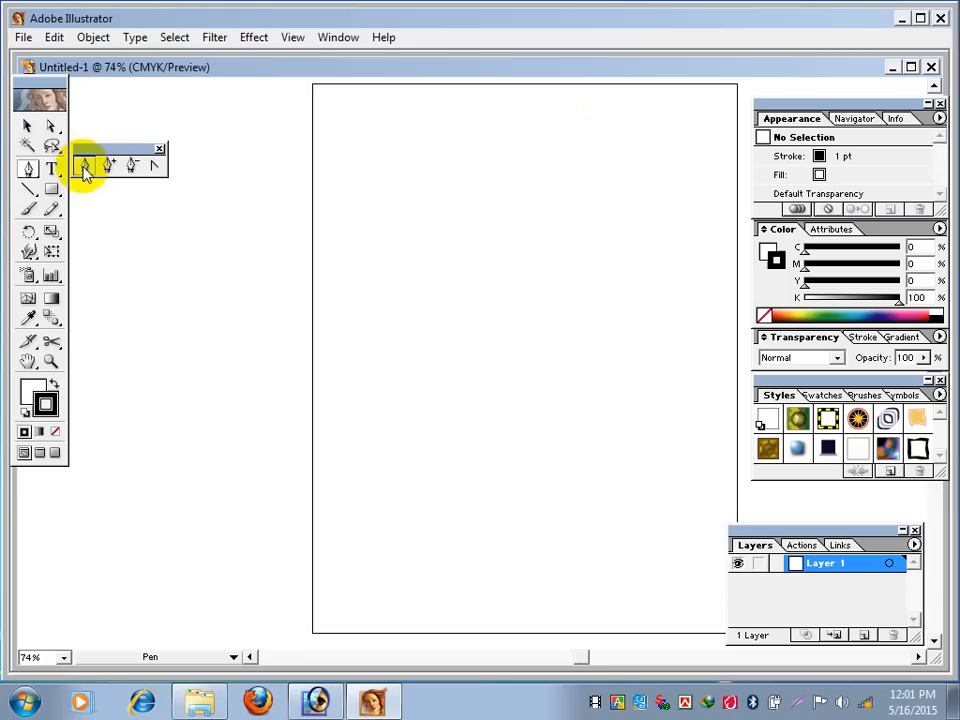
{"action": "left_click", "coordinate": [524, 138]}
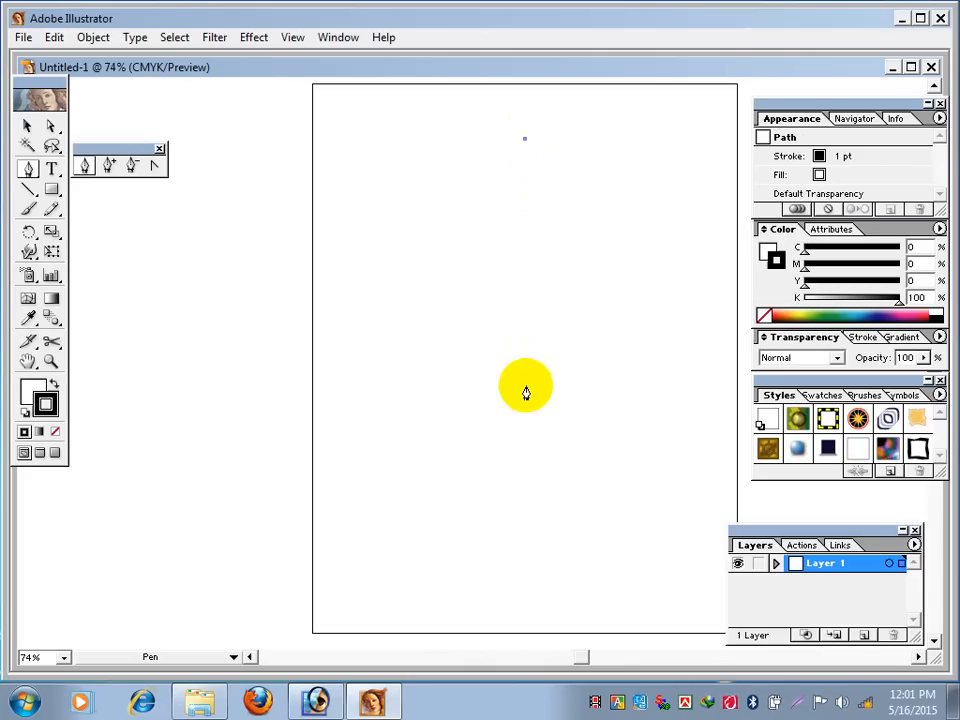
{"action": "left_click", "coordinate": [519, 170], "text": "ctrl"}
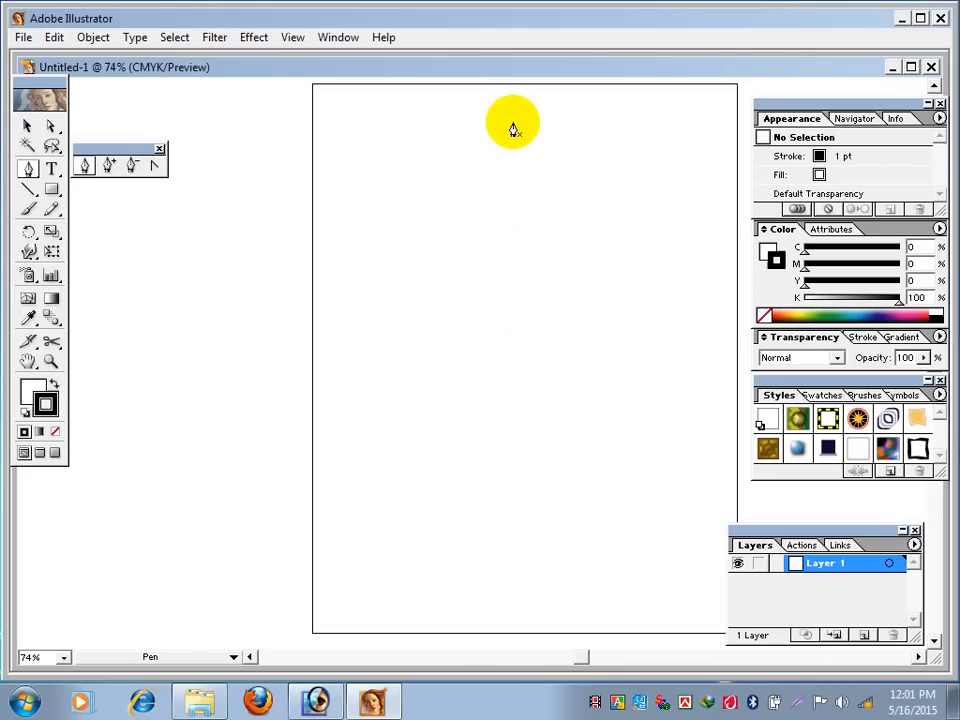
{"action": "left_click", "coordinate": [512, 121]}
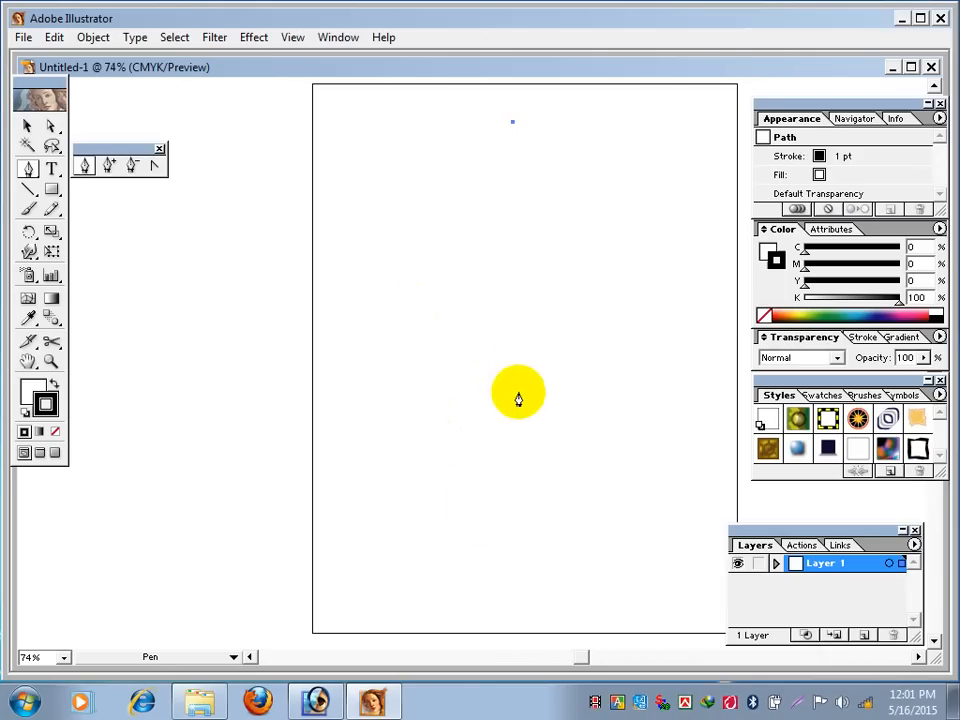
{"action": "left_click_drag", "start_coordinate": [510, 390], "coordinate": [627, 489]}
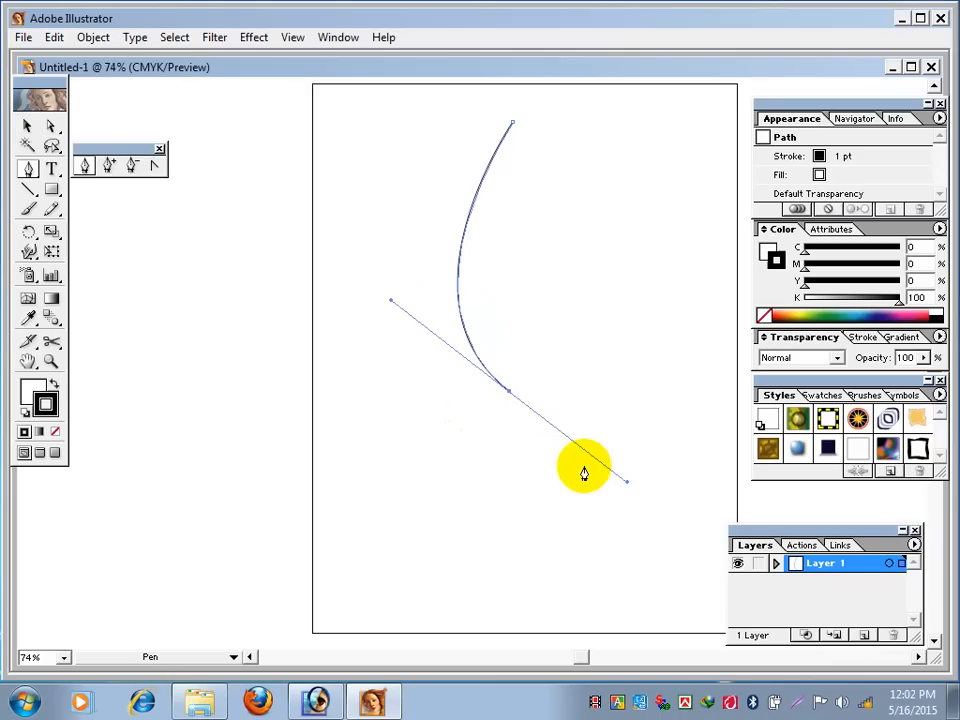
- Select the half-leaf curve and float the Rotate tool group as a palette beside the toolbox
{"action": "left_click", "coordinate": [29, 133]}
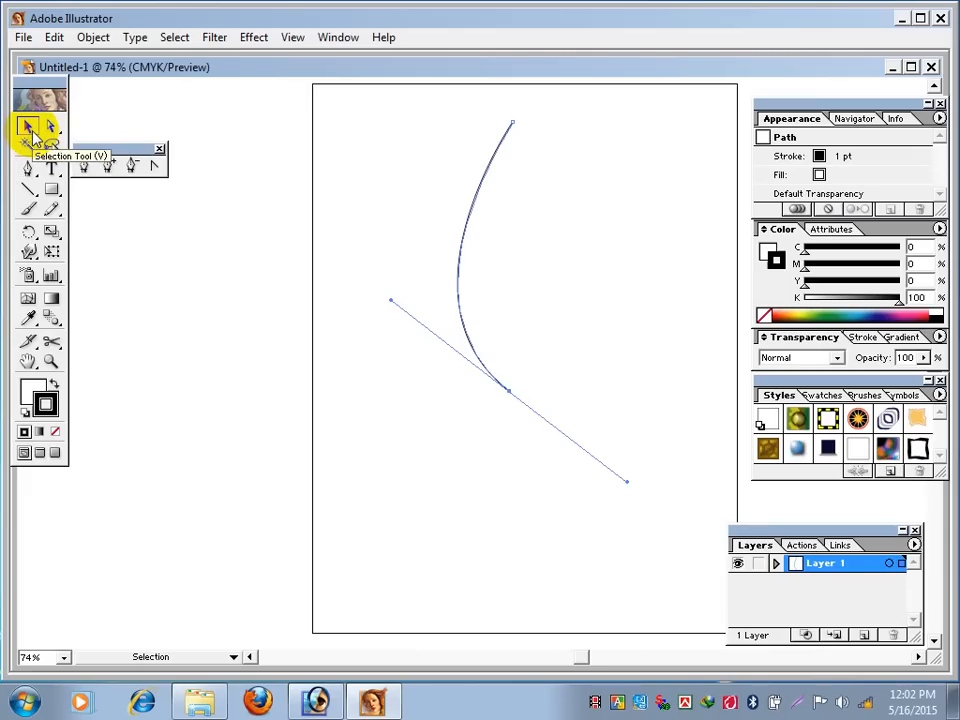
{"action": "left_click", "coordinate": [487, 177]}
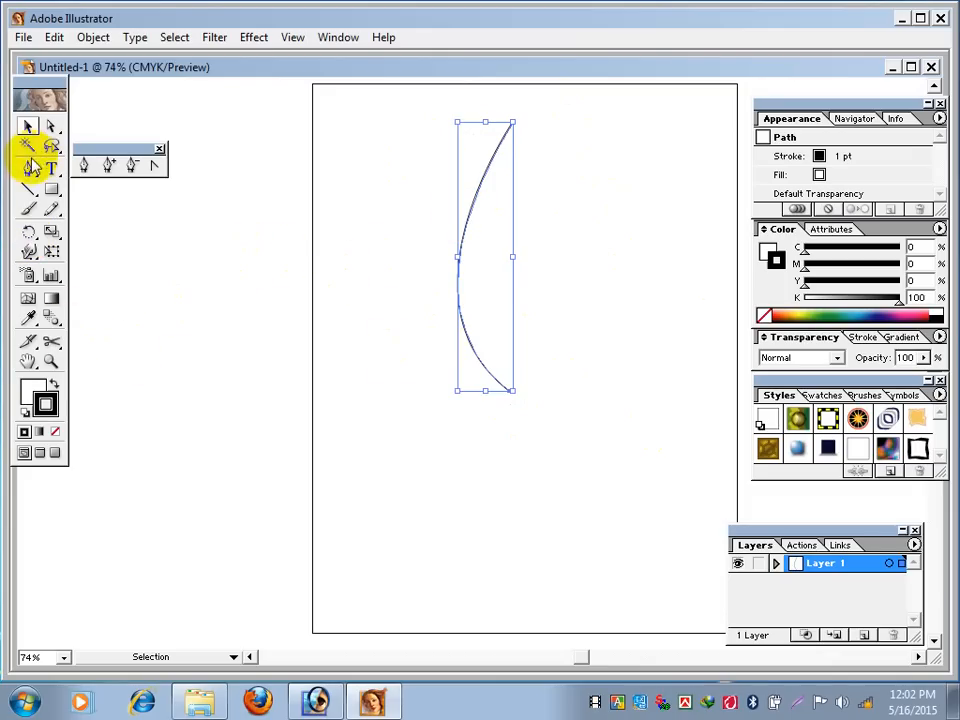
{"action": "left_click", "coordinate": [31, 235]}
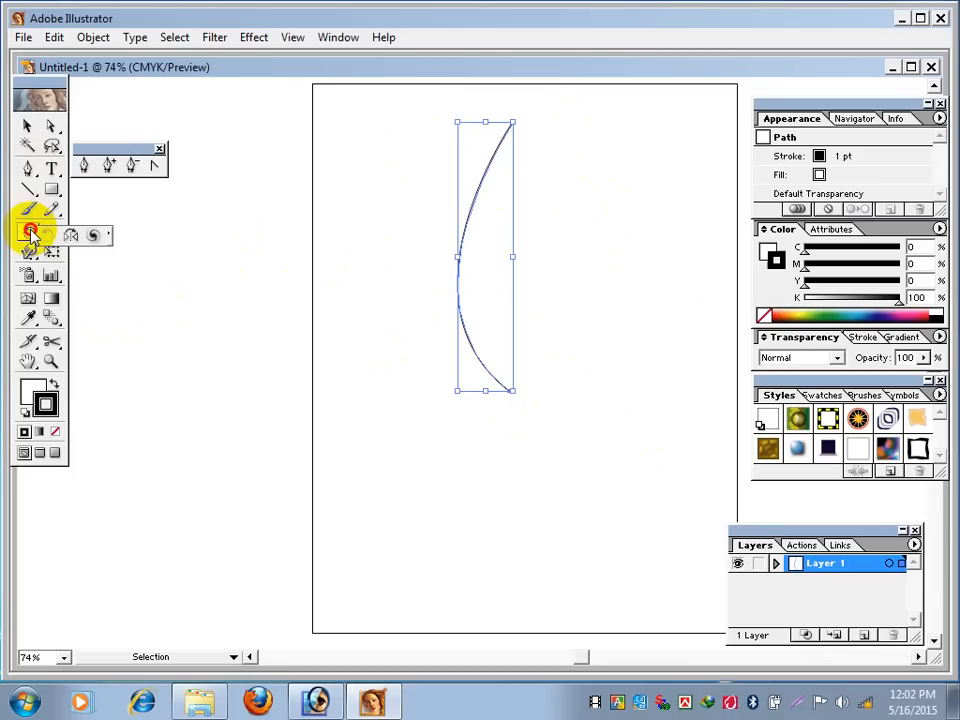
{"action": "left_click_drag", "start_coordinate": [31, 235], "coordinate": [133, 221]}
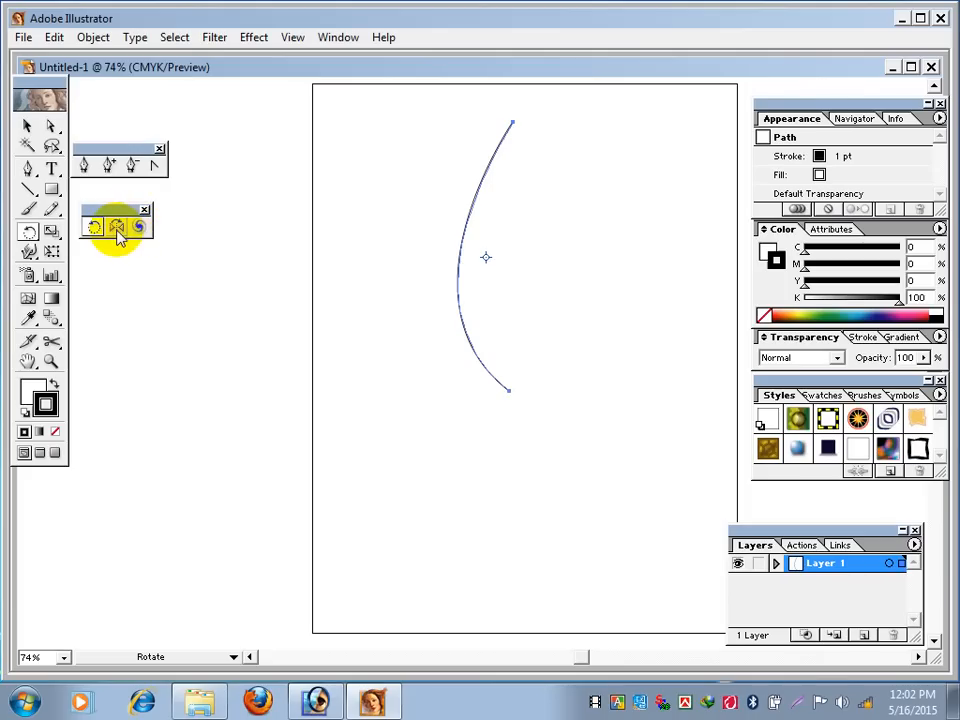
- Reflect a copy of the curve about its lower endpoint to form the leaf's right half, and delete the copy
{"action": "left_click", "coordinate": [118, 231]}
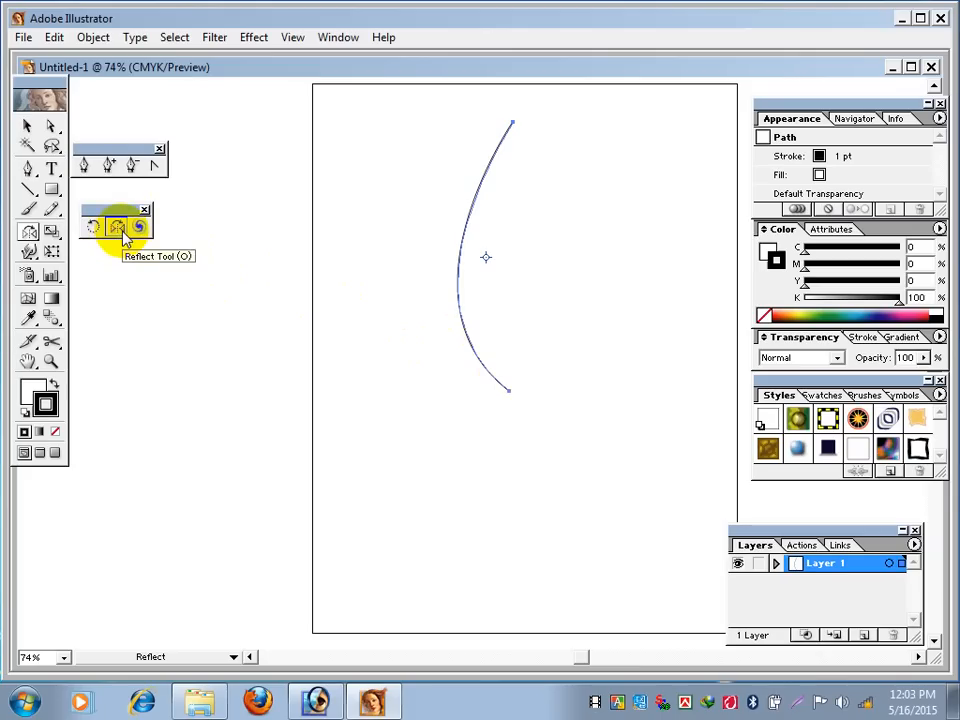
{"action": "left_click", "coordinate": [508, 390]}
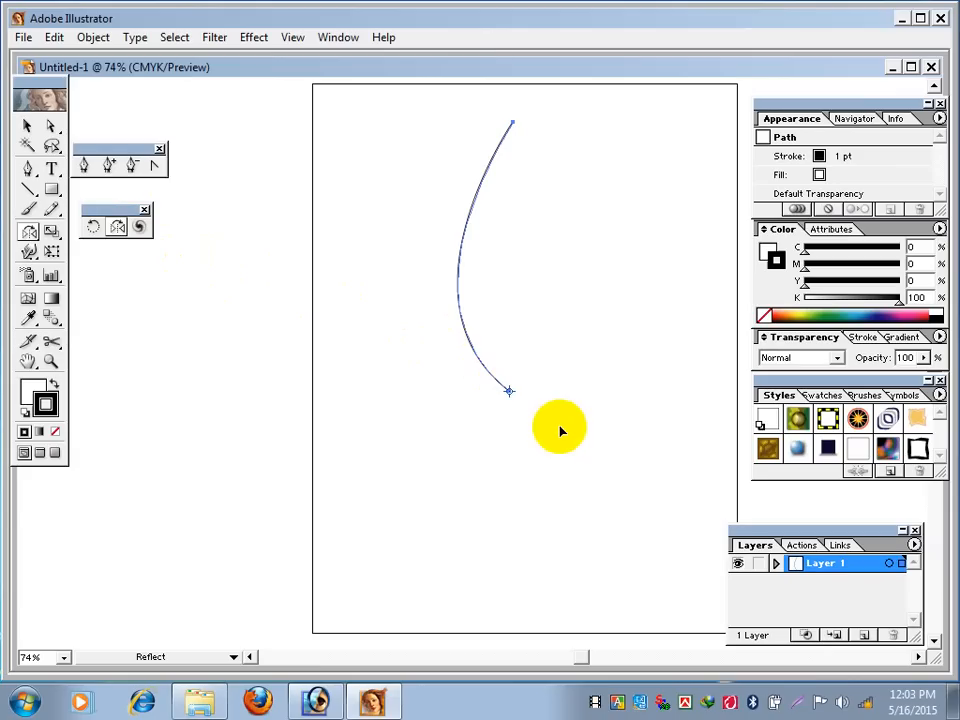
{"action": "left_click", "coordinate": [512, 122]}
{"action": "left_click_drag", "start_coordinate": [512, 122], "coordinate": [510, 130]}
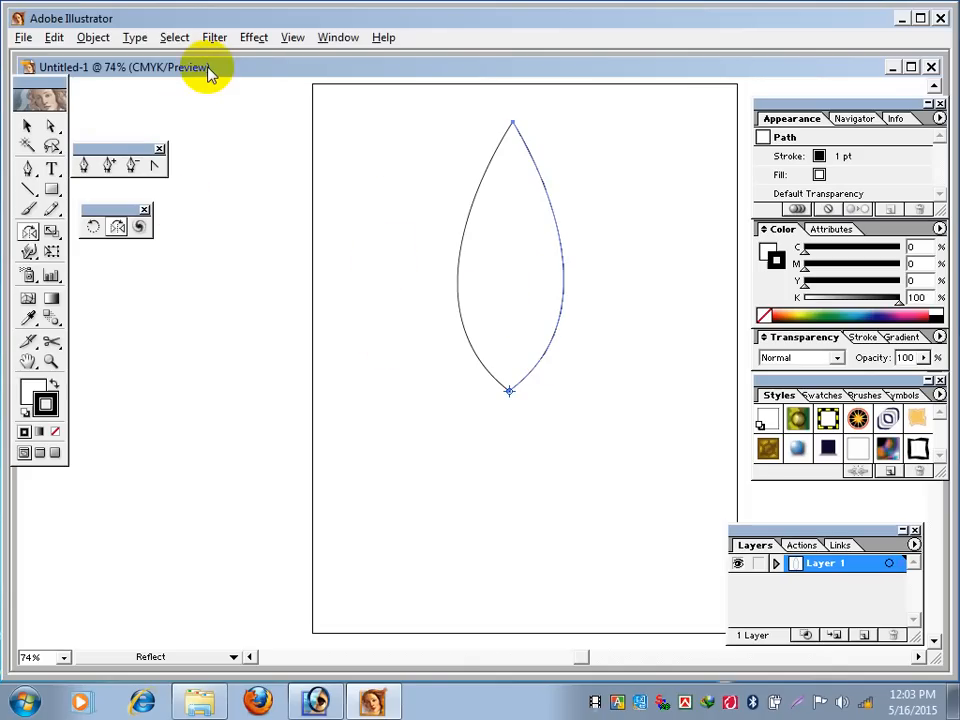
{"action": "left_click", "coordinate": [28, 125]}
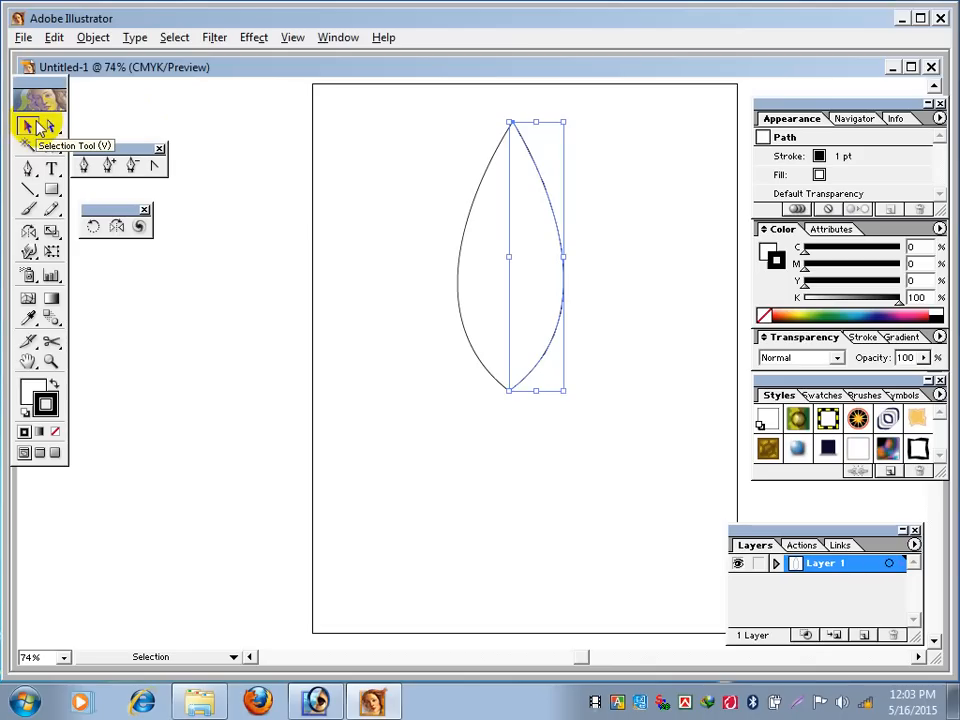
{"action": "key", "text": "Delete"}
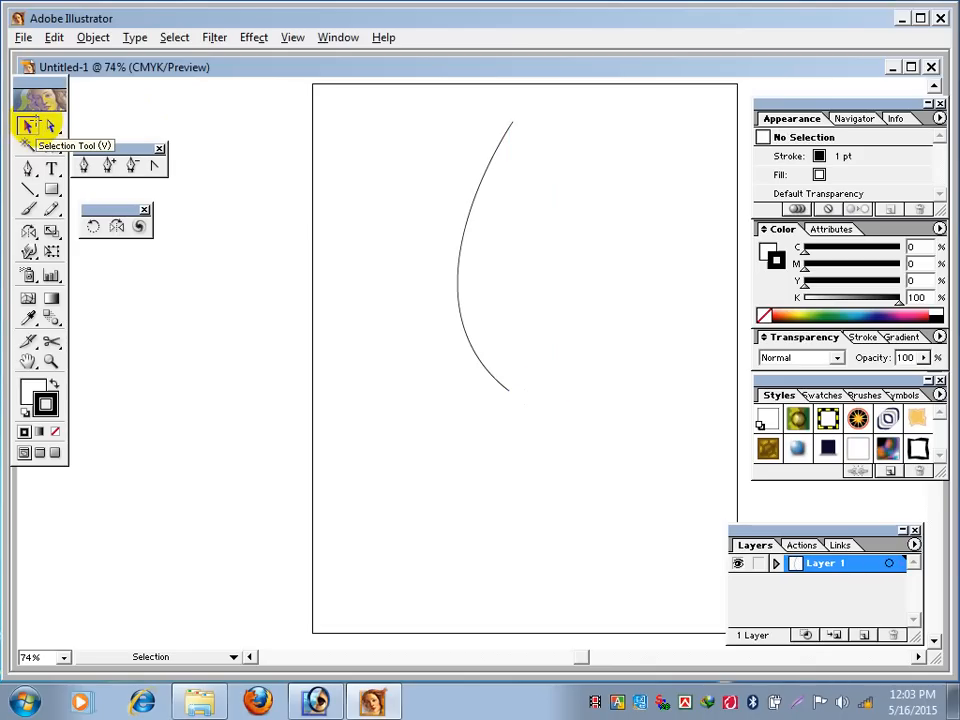
- Reselect the left curve, repeat the mirrored copy through its two endpoints, and delete that copy
{"action": "left_click", "coordinate": [481, 187]}
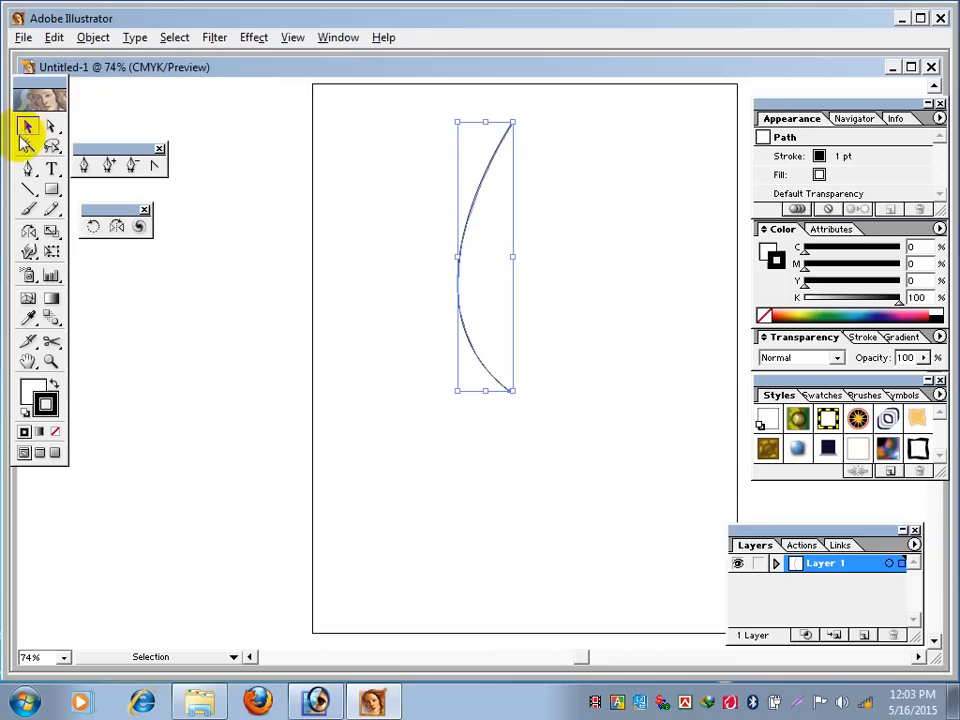
{"action": "left_click", "coordinate": [117, 229]}
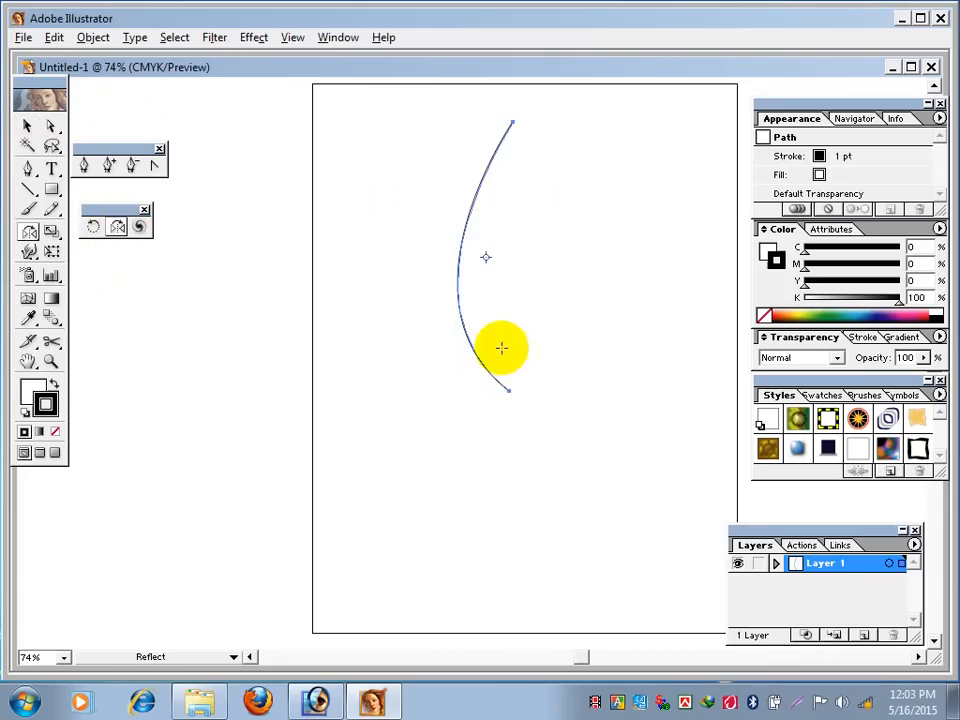
{"action": "left_click", "coordinate": [509, 391]}
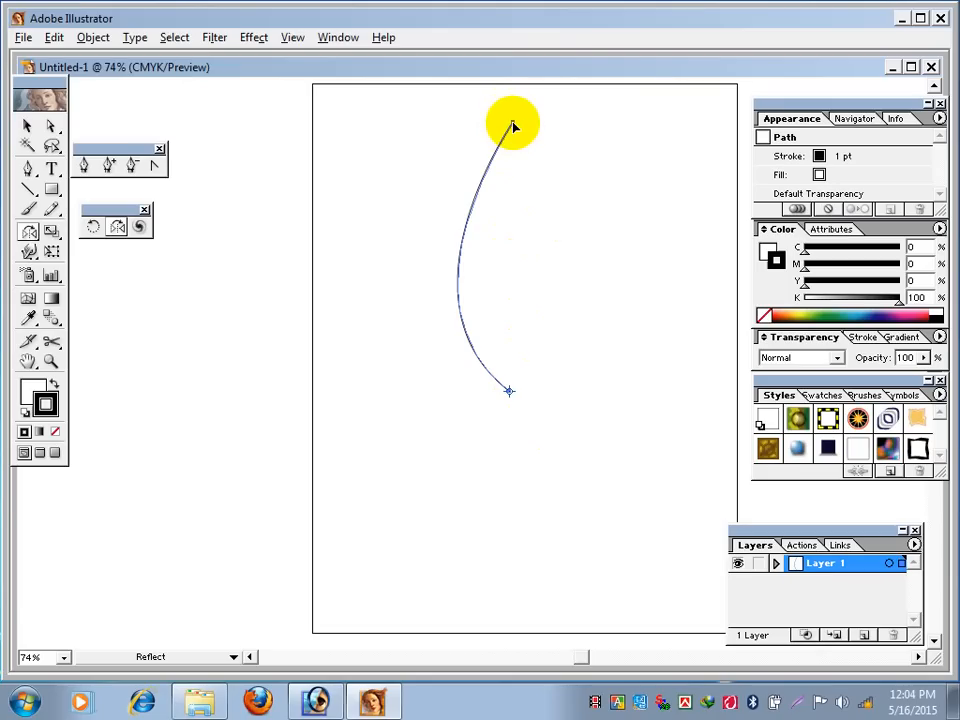
{"action": "left_click_drag", "start_coordinate": [512, 125], "coordinate": [512, 123]}
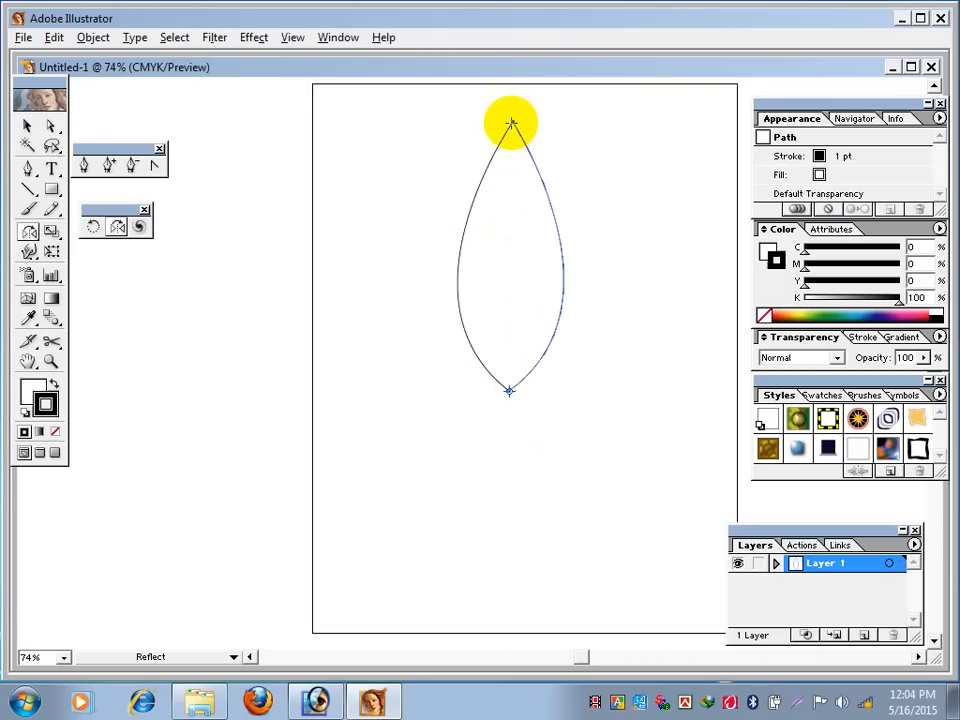
{"action": "left_click", "coordinate": [28, 126]}
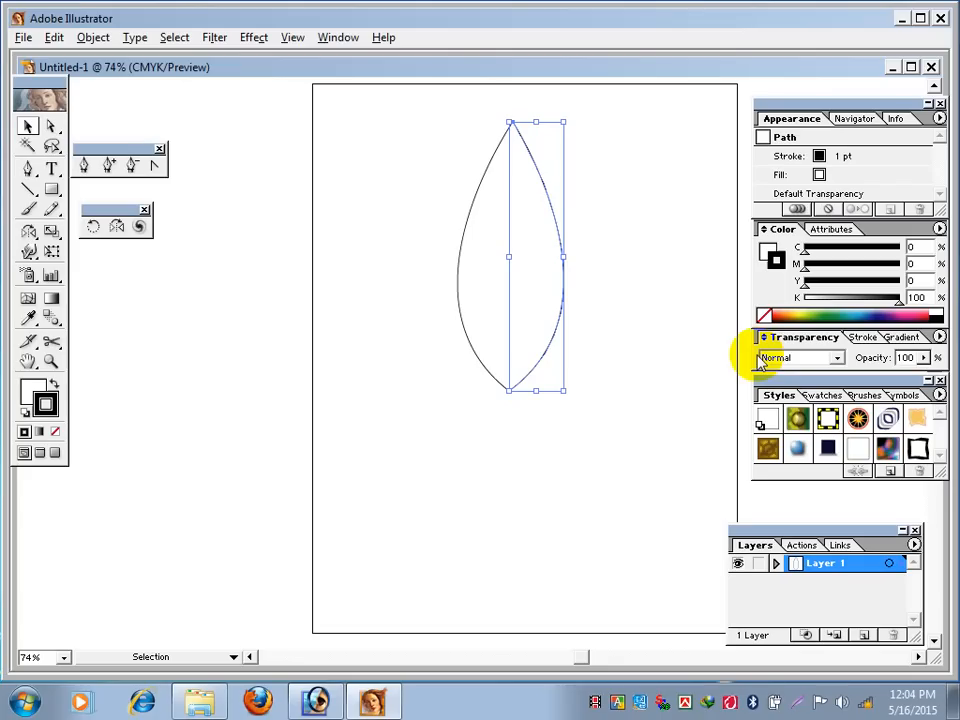
{"action": "key", "text": "Delete"}
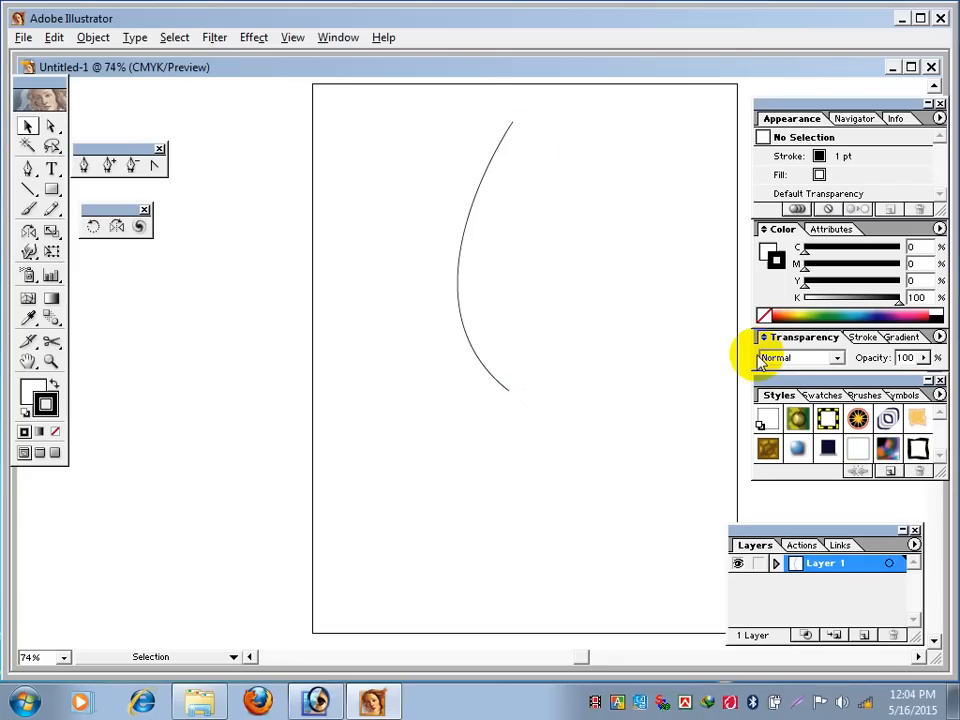
- Reflect a copy of the left curve across the axis through its lower and upper endpoints to complete the leaf outline
{"action": "left_click", "coordinate": [488, 172]}
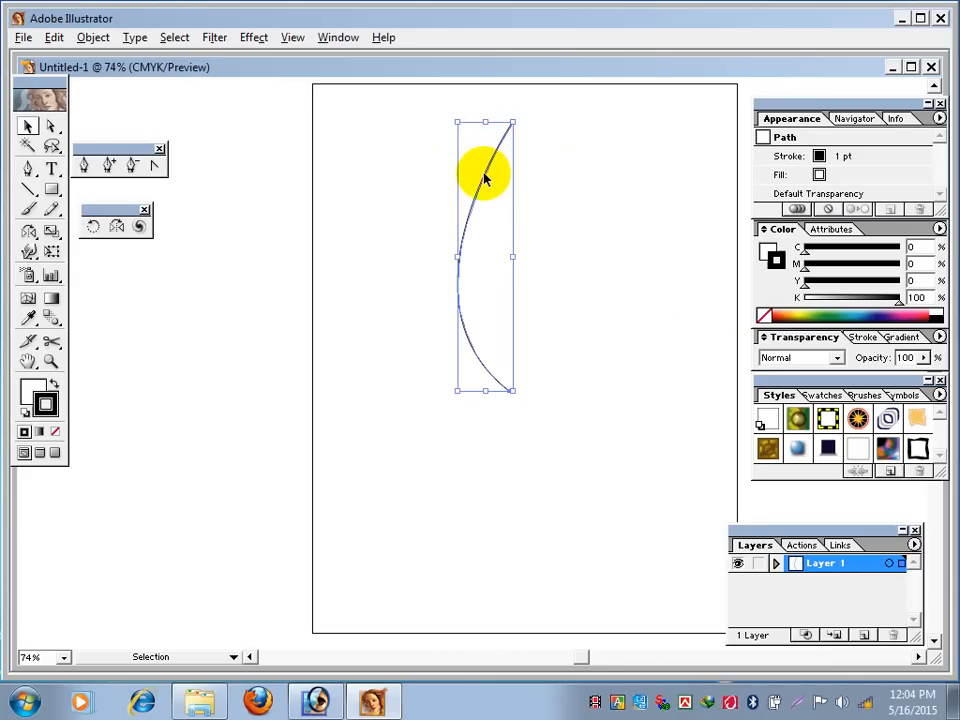
{"action": "left_click", "coordinate": [117, 226]}
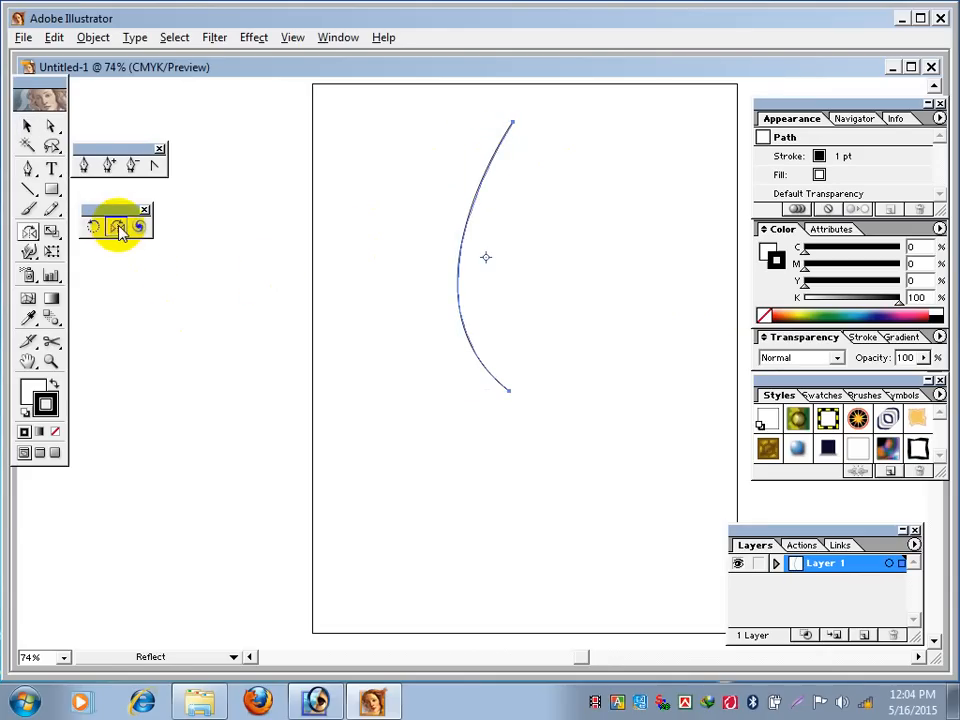
{"action": "left_click", "coordinate": [509, 391]}
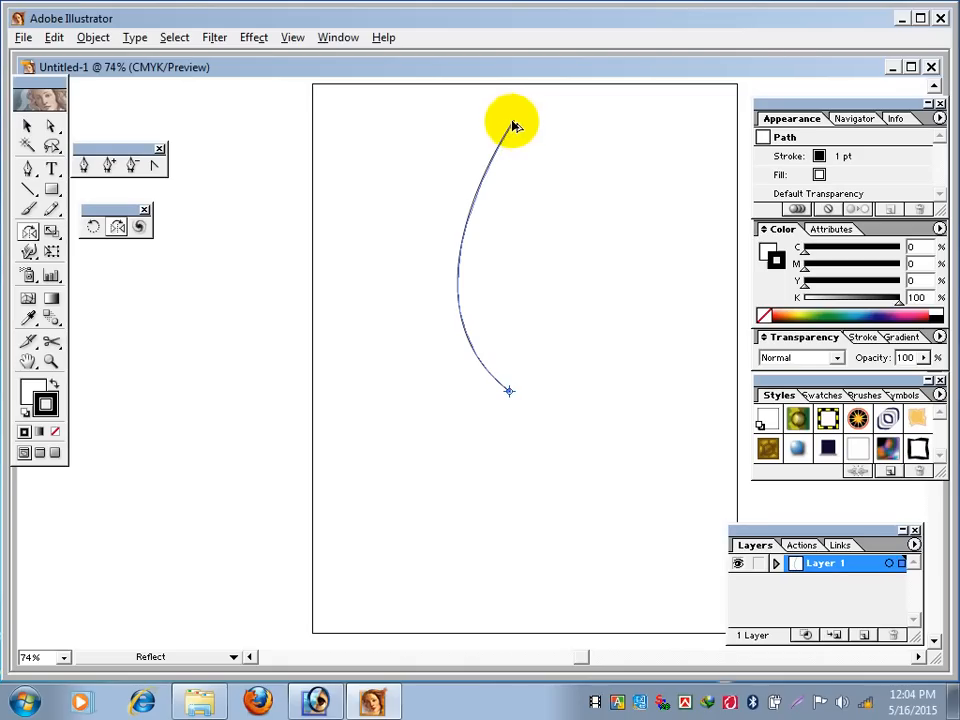
{"action": "left_click_drag", "start_coordinate": [513, 125], "coordinate": [511, 121]}
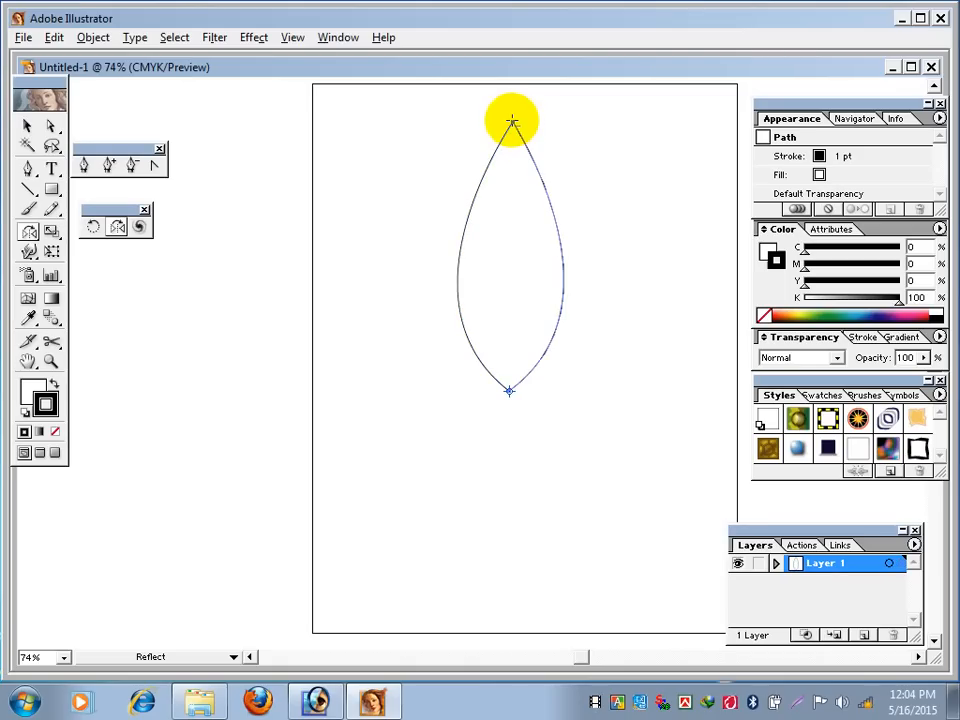
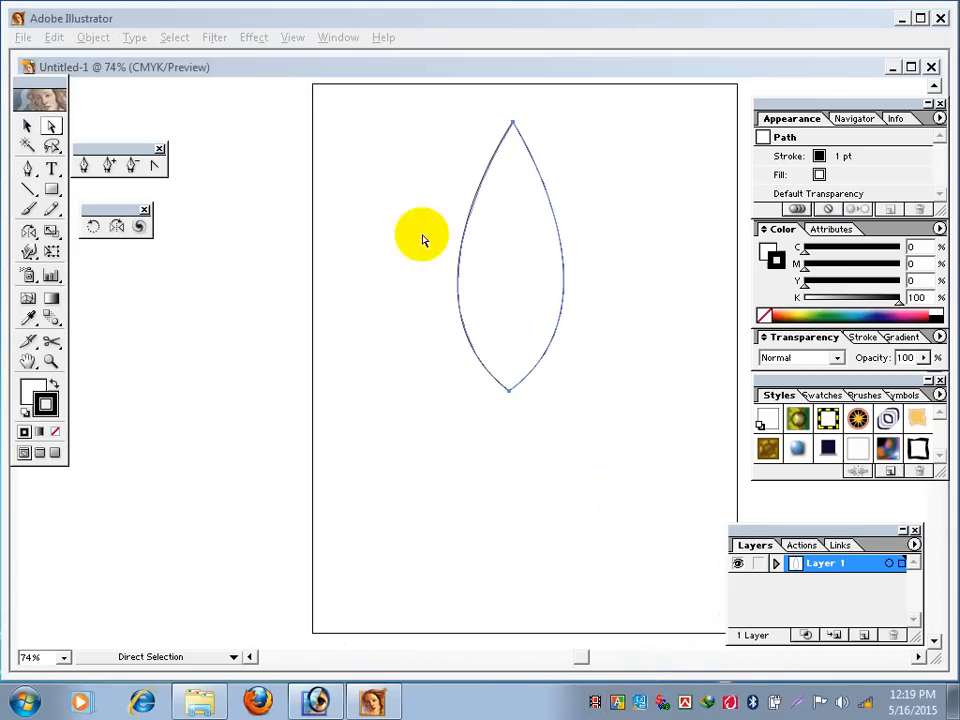
- Fill the leaf shape with green by setting cyan to 100% and yellow to 100%
{"action": "left_click", "coordinate": [27, 125]}
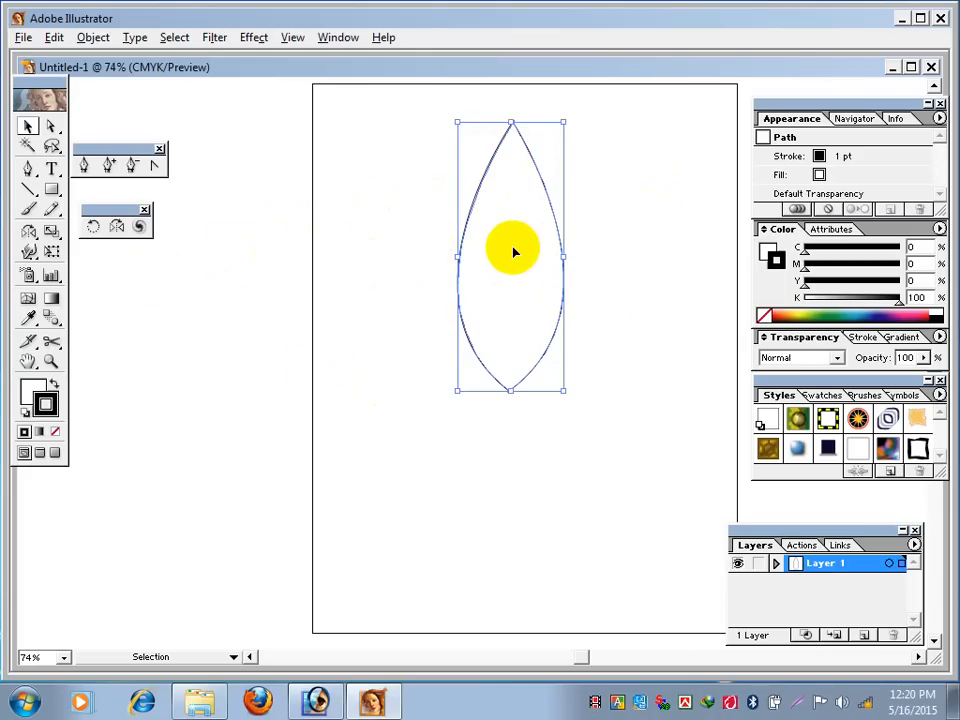
{"action": "left_click", "coordinate": [33, 393]}
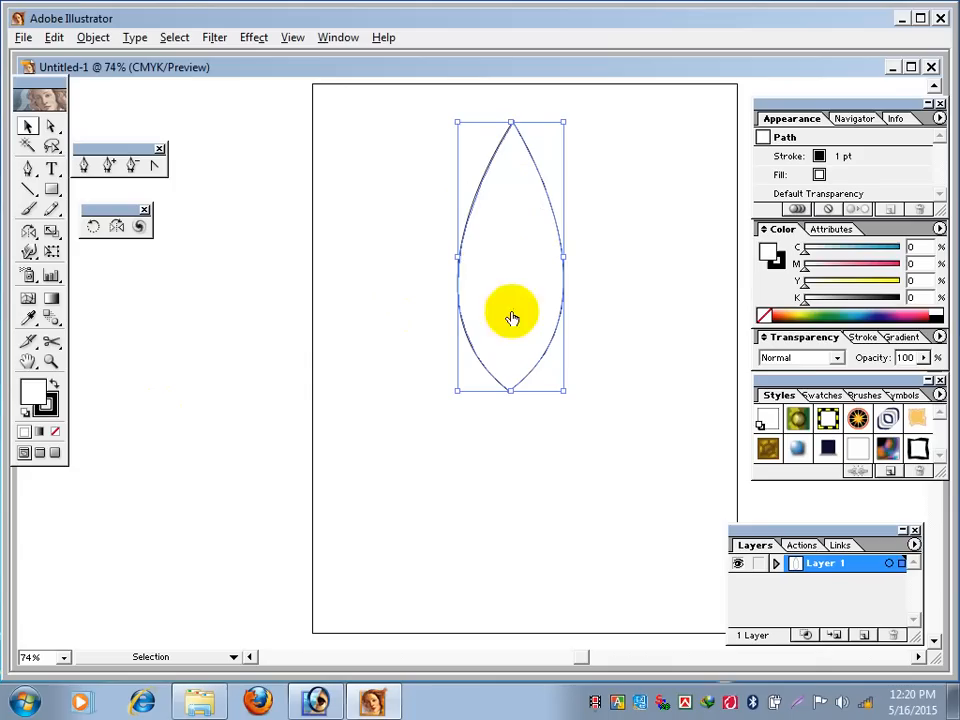
{"action": "left_click_drag", "start_coordinate": [889, 250], "coordinate": [911, 248]}
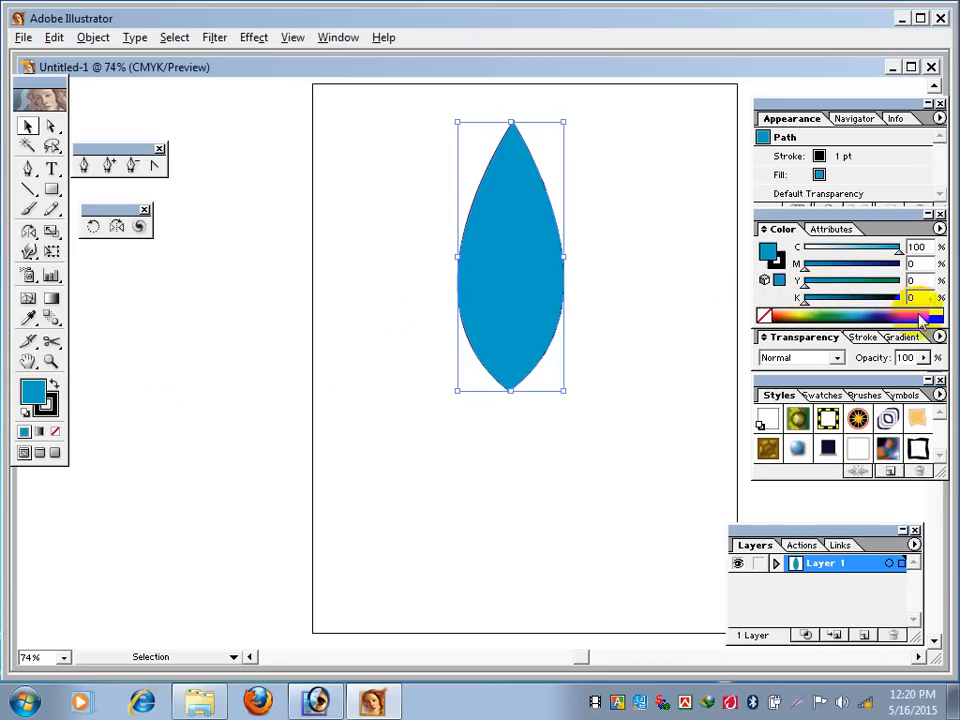
{"action": "left_click_drag", "start_coordinate": [879, 279], "coordinate": [908, 279]}
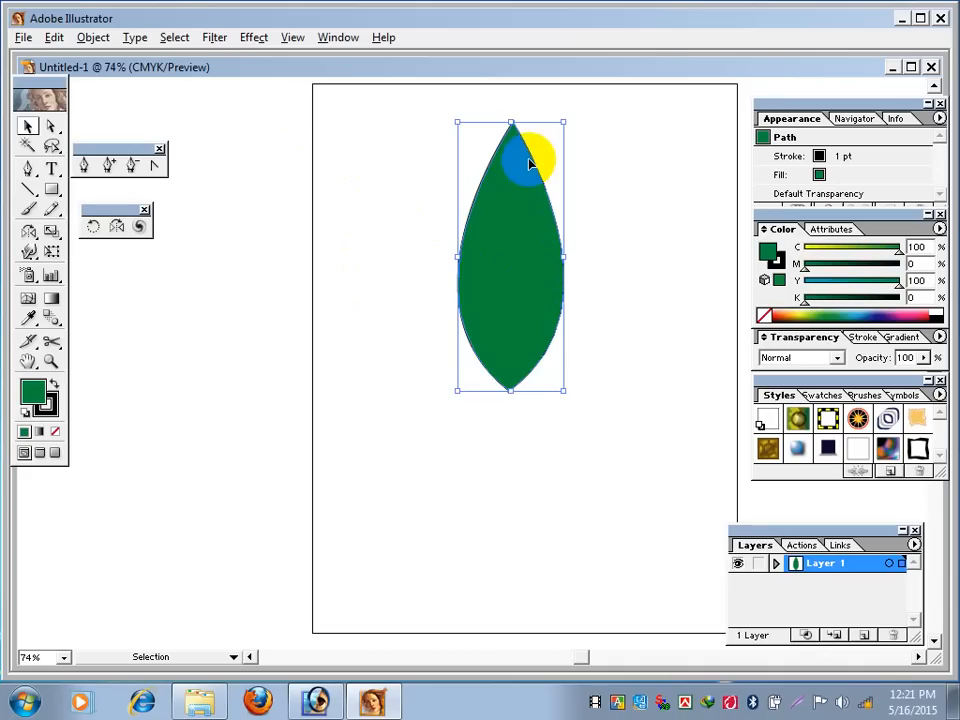
- Set the leaf's fill to None and move the toolbox closer to the artboard
{"action": "left_click", "coordinate": [54, 432]}
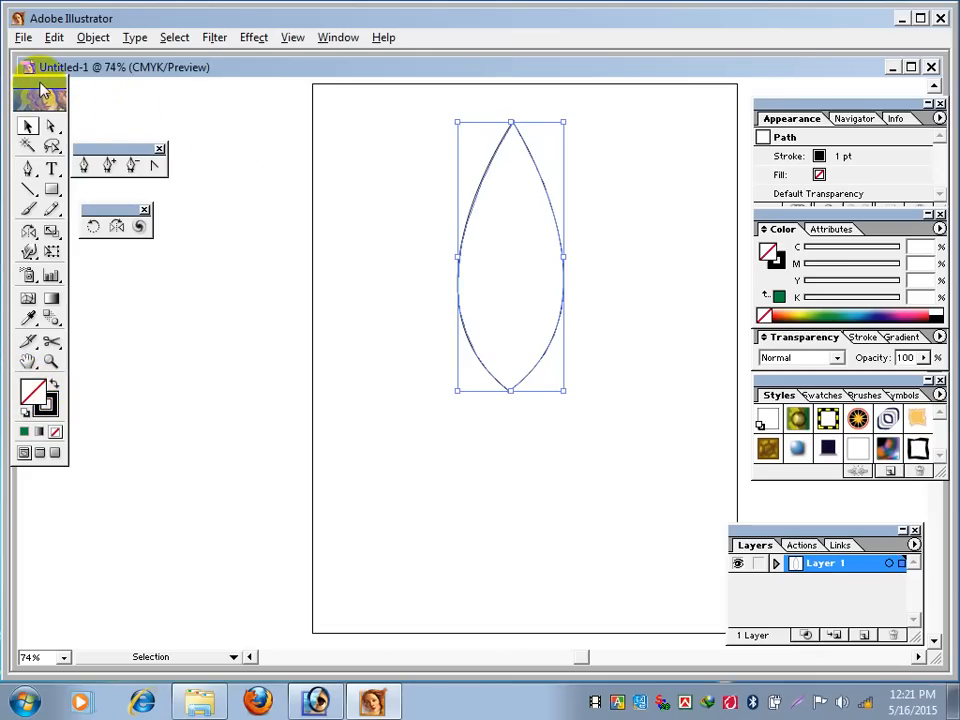
{"action": "left_click_drag", "start_coordinate": [40, 90], "coordinate": [199, 88]}
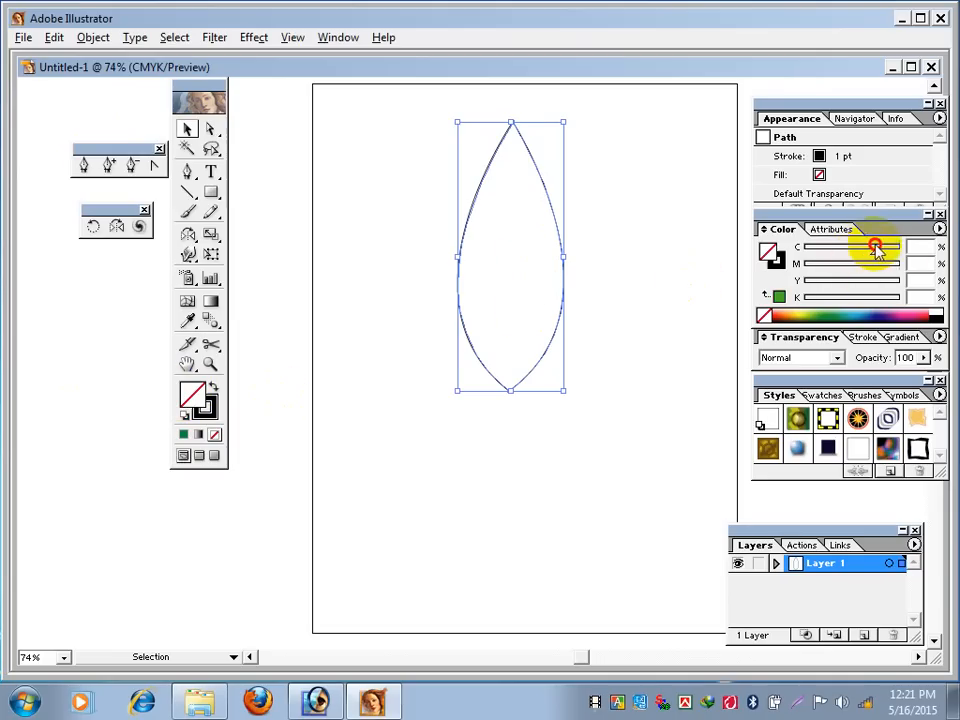
- Reapply the leaf's green fill with cyan 100% and yellow 100%
{"action": "left_click", "coordinate": [912, 245]}
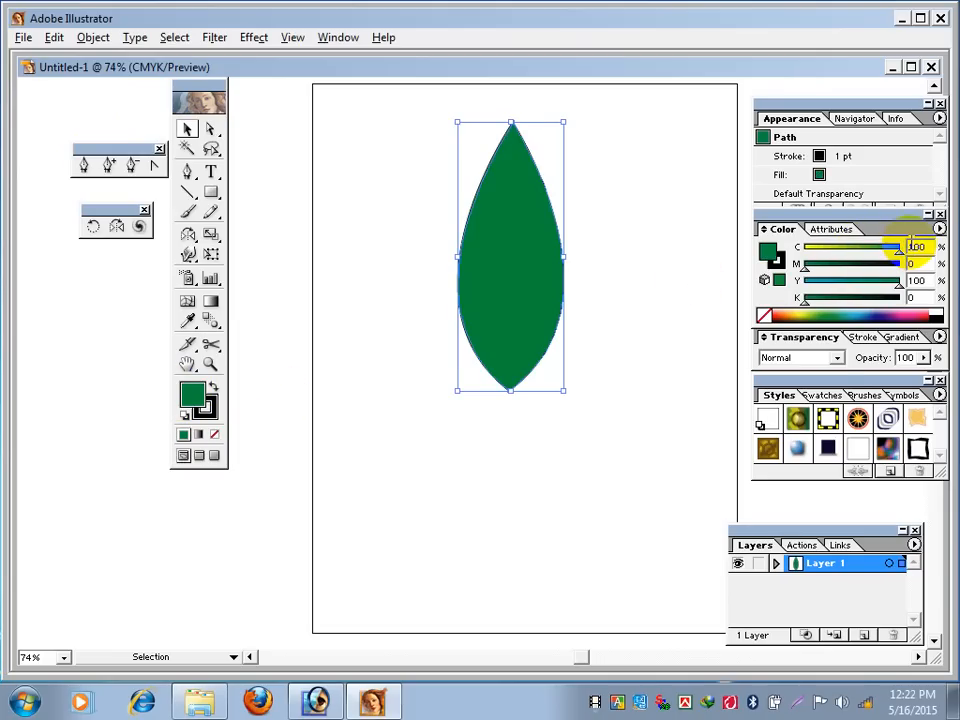
{"action": "left_click", "coordinate": [536, 178]}
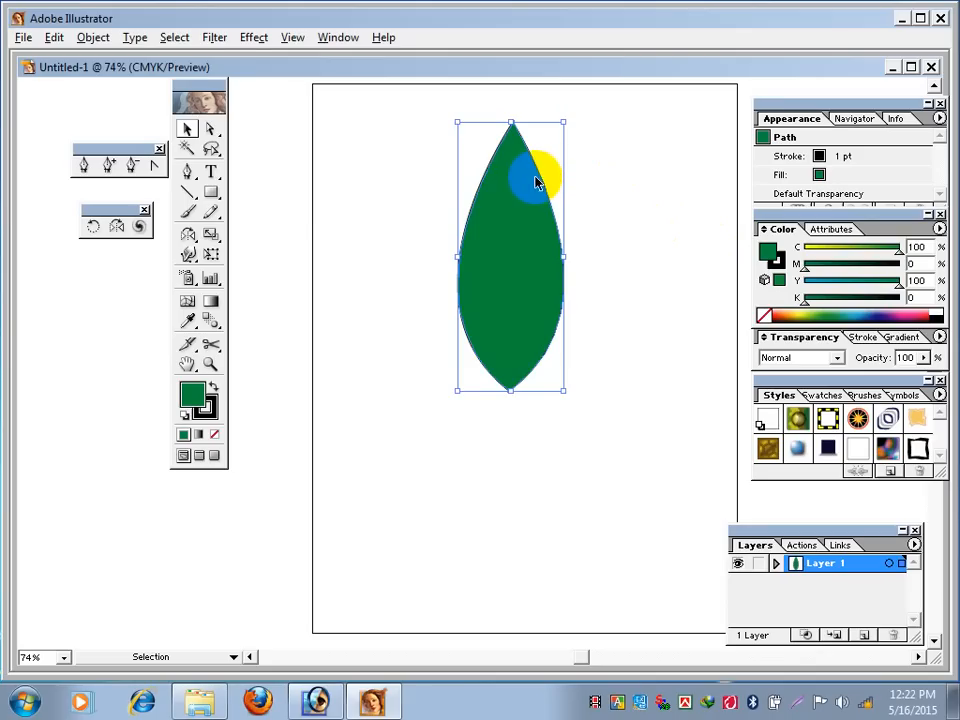
{"action": "left_click", "coordinate": [545, 152]}
{"action": "left_click", "coordinate": [534, 168]}
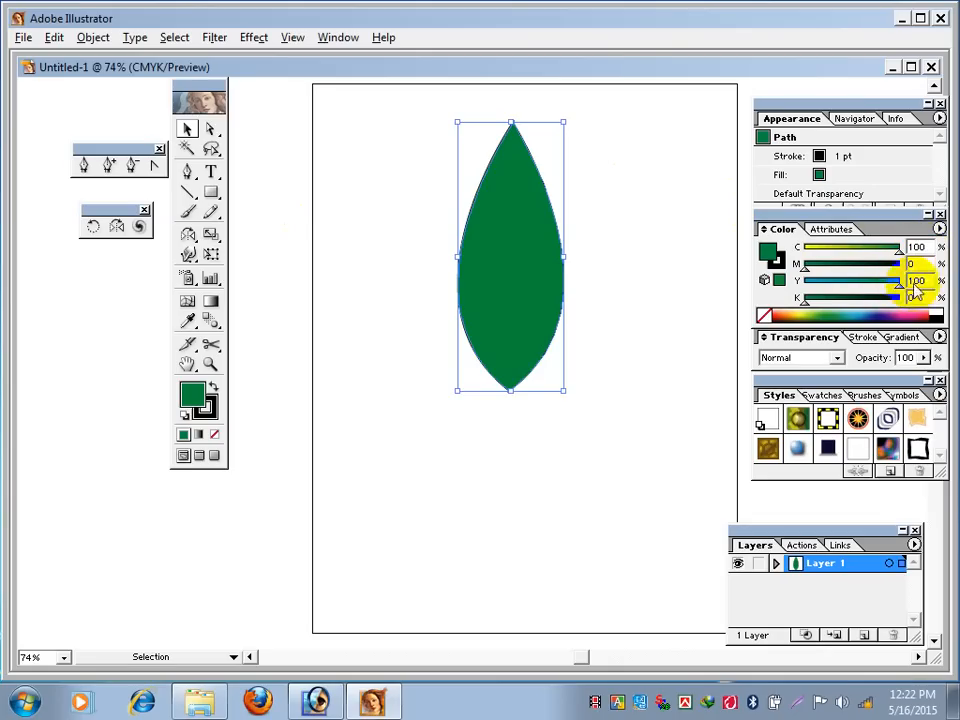
{"action": "left_click", "coordinate": [491, 186]}
{"action": "left_click", "coordinate": [551, 251]}
{"action": "left_click", "coordinate": [499, 212]}
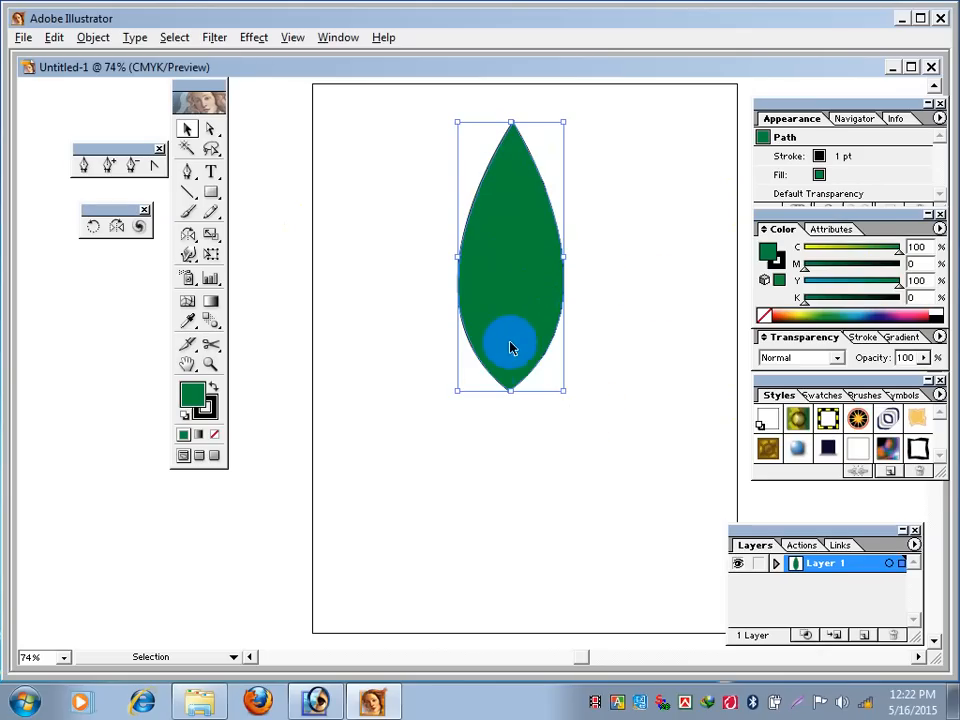
{"action": "left_click", "coordinate": [510, 242]}
{"action": "left_click", "coordinate": [527, 208]}
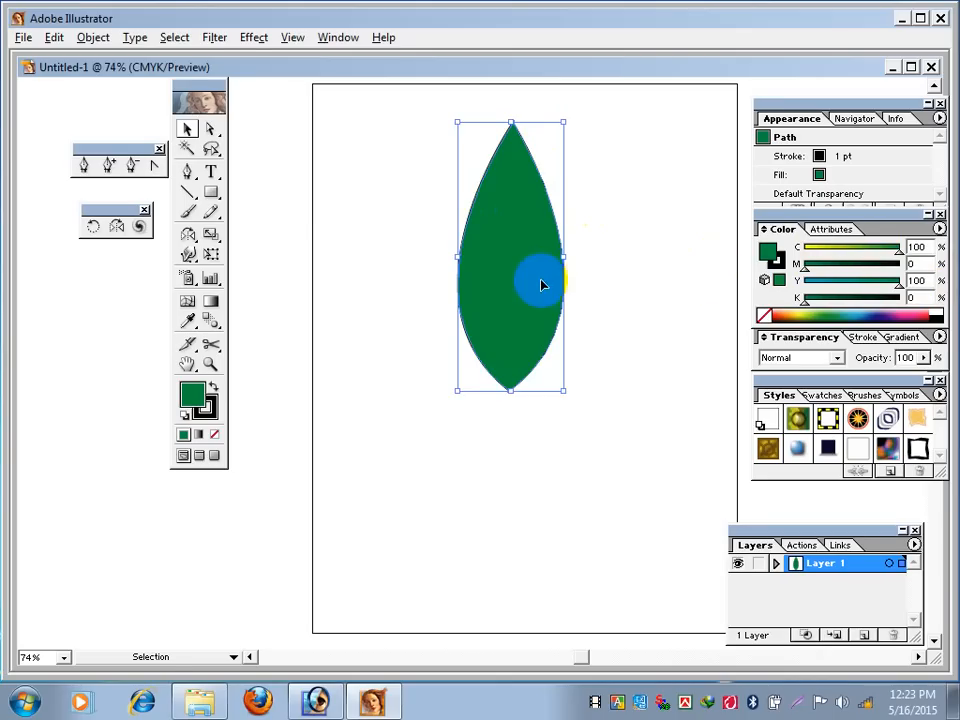
- Move the green leaf slightly to the right on the artboard and relocate the toolbox beside the floating pen and rotate palettes
{"action": "left_click_drag", "start_coordinate": [504, 261], "coordinate": [528, 264]}
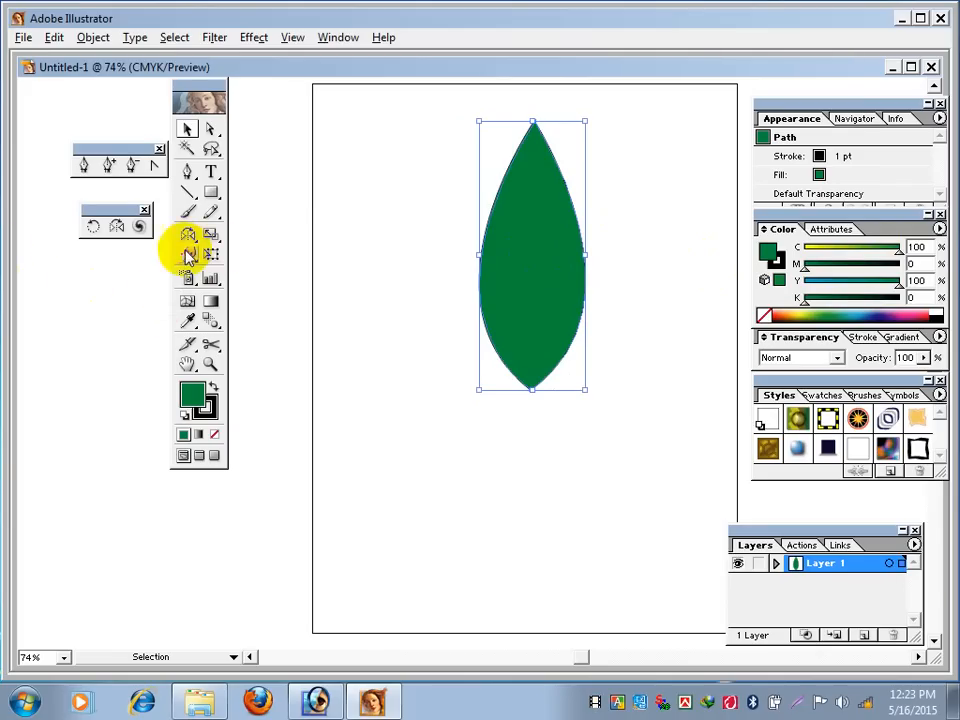
{"action": "left_click_drag", "start_coordinate": [189, 238], "coordinate": [269, 202]}
{"action": "left_click", "coordinate": [231, 248]}
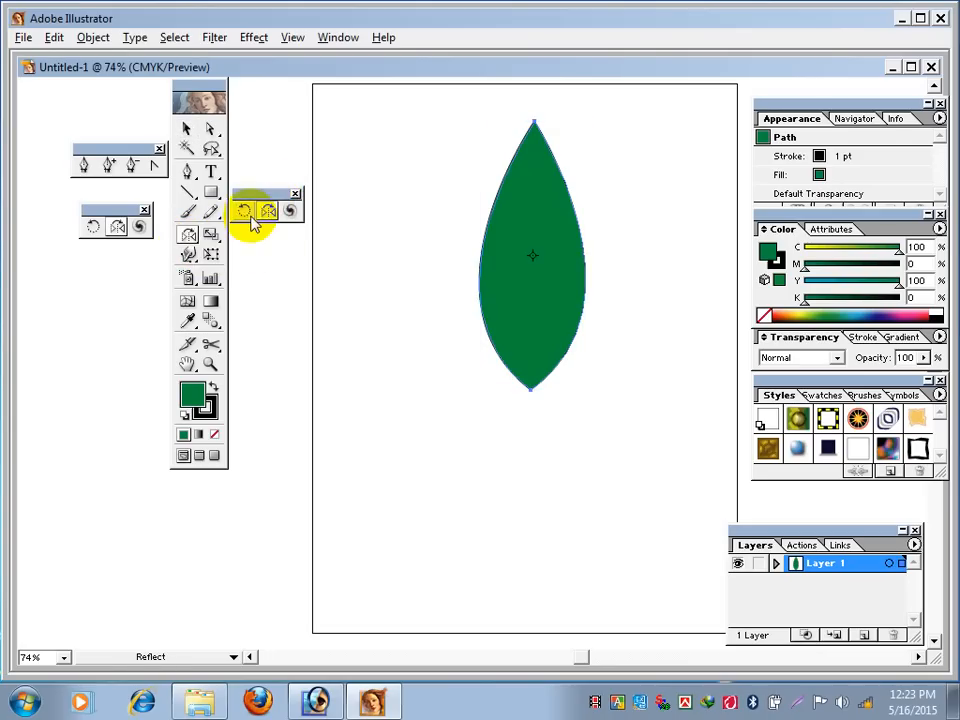
{"action": "left_click", "coordinate": [297, 192]}
{"action": "left_click_drag", "start_coordinate": [197, 90], "coordinate": [38, 101]}
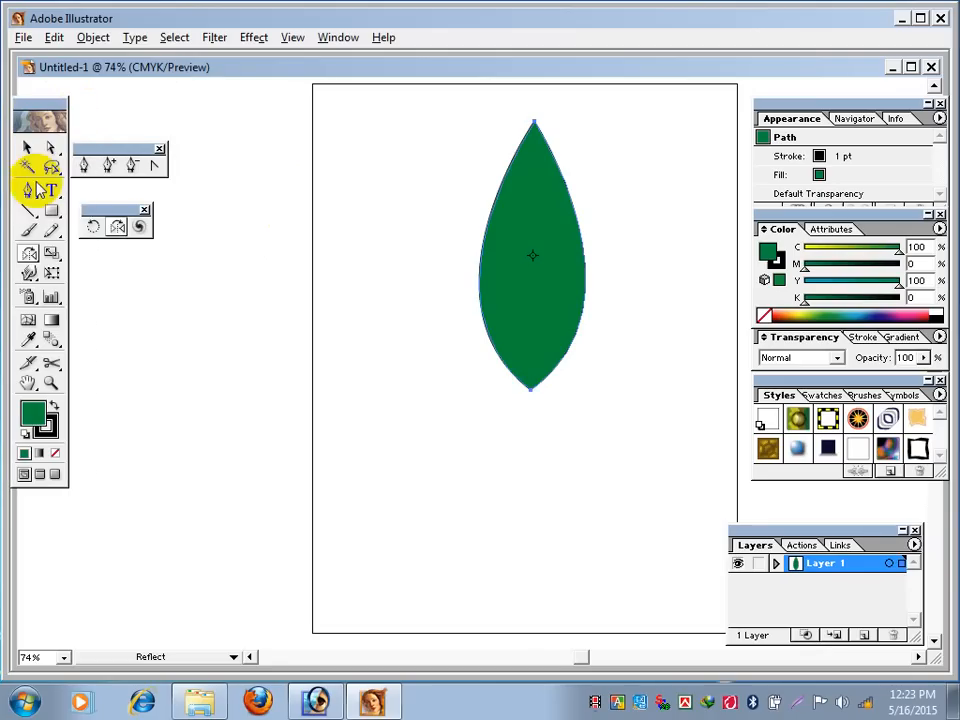
{"action": "left_click", "coordinate": [95, 229]}
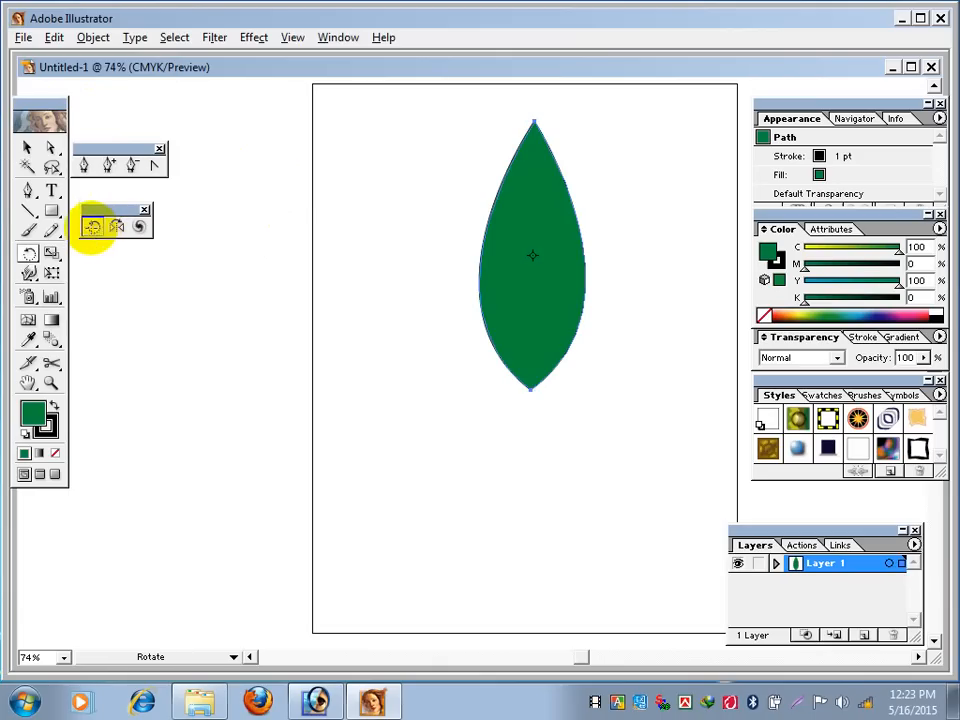
{"action": "mouse_move", "coordinate": [530, 330]}
{"action": "left_mouse_down"}
{"action": "mouse_move", "coordinate": [514, 319]}
{"action": "mouse_move", "coordinate": [514, 253]}
{"action": "mouse_move", "coordinate": [541, 248]}
{"action": "mouse_move", "coordinate": [548, 214]}
{"action": "left_mouse_up"}
{"action": "left_click", "coordinate": [28, 147]}
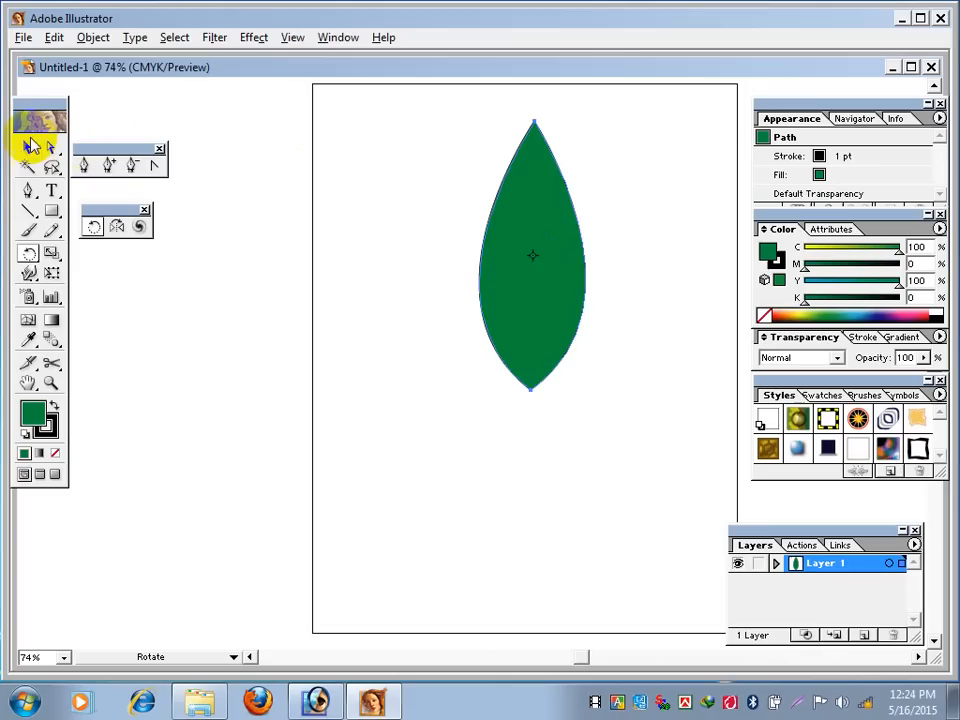
{"action": "left_click", "coordinate": [500, 237]}
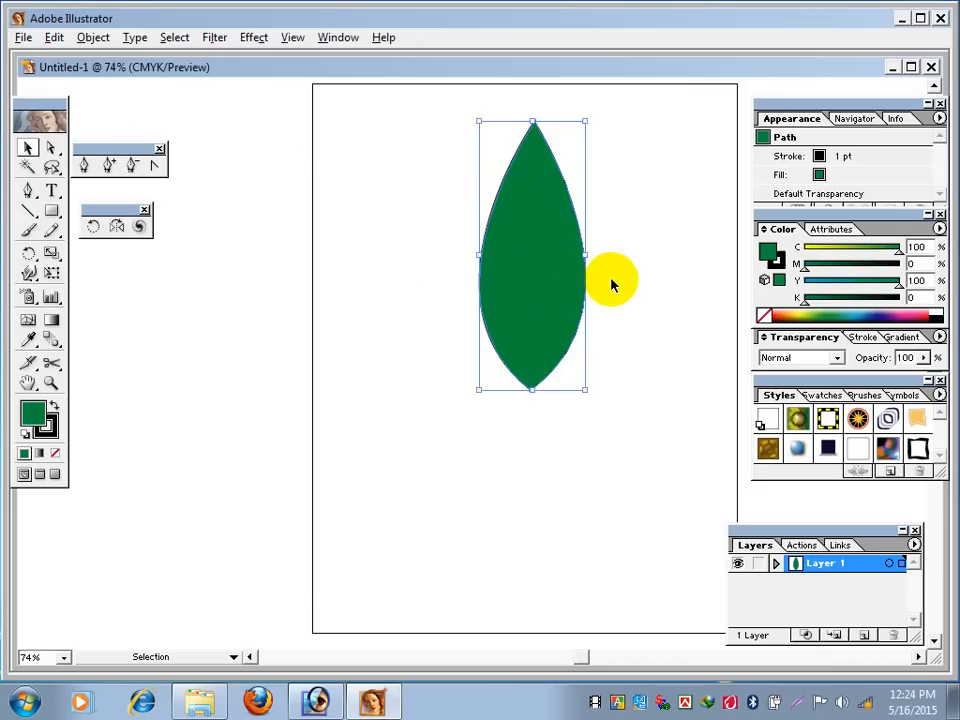
{"action": "left_click", "coordinate": [564, 332]}
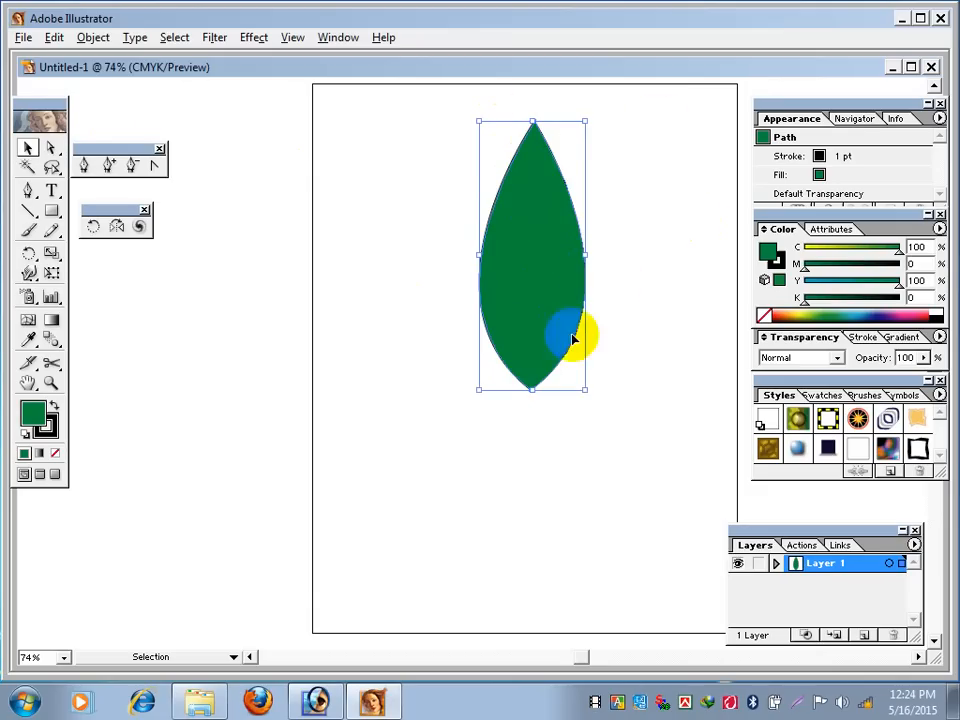
- Make a trial copy of the leaf rotated counterclockwise about its lower tip and delete that copy
{"action": "left_click", "coordinate": [91, 228]}
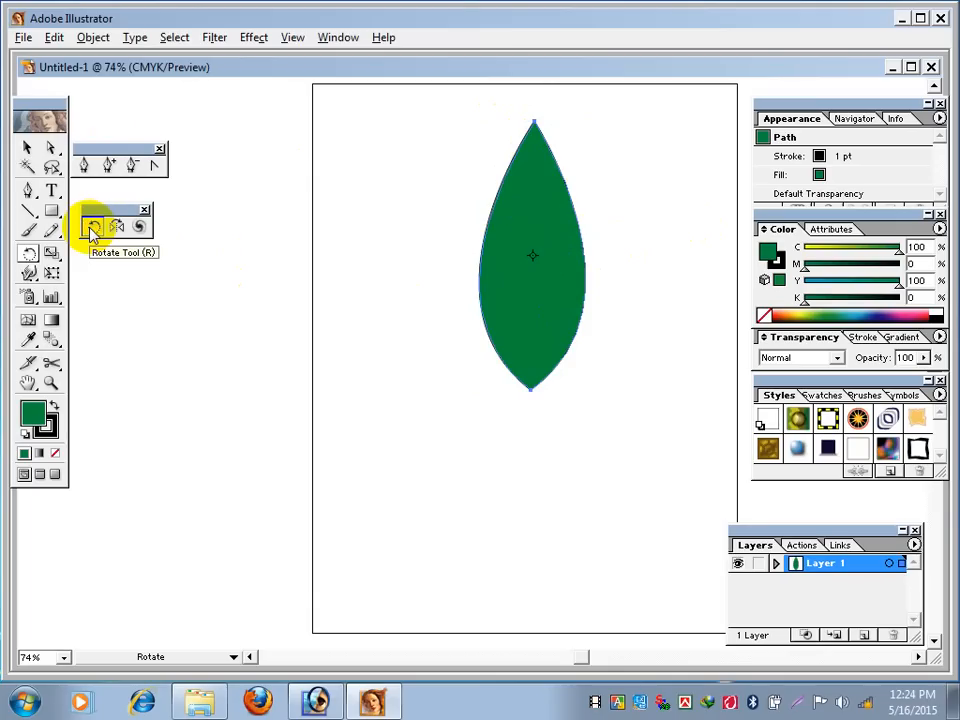
{"action": "left_click", "coordinate": [530, 389]}
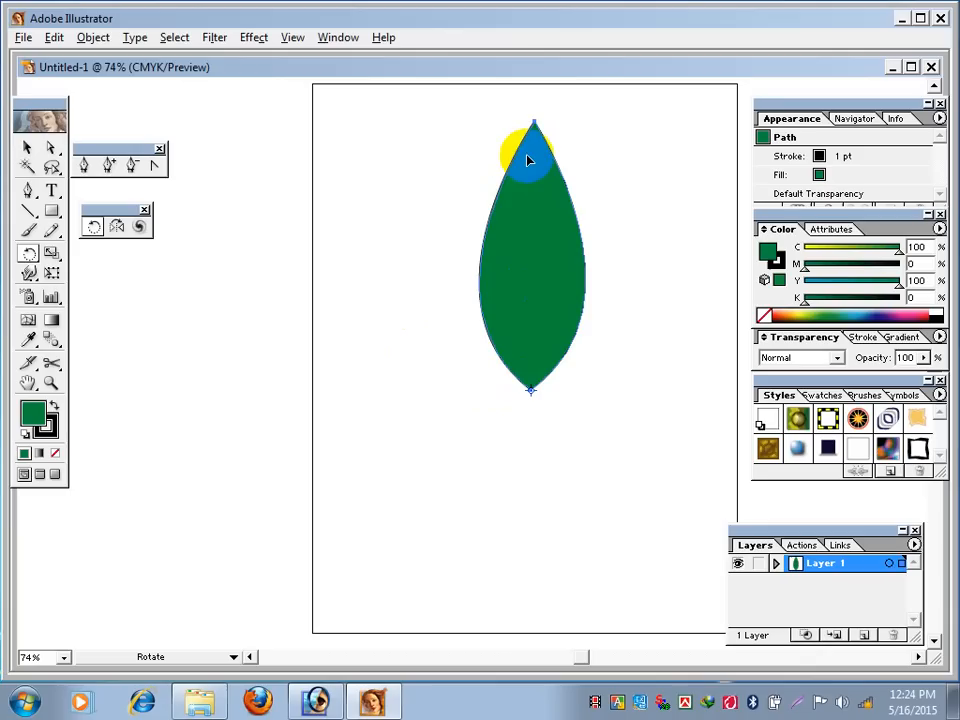
{"action": "left_click_drag", "start_coordinate": [527, 157], "coordinate": [483, 177]}
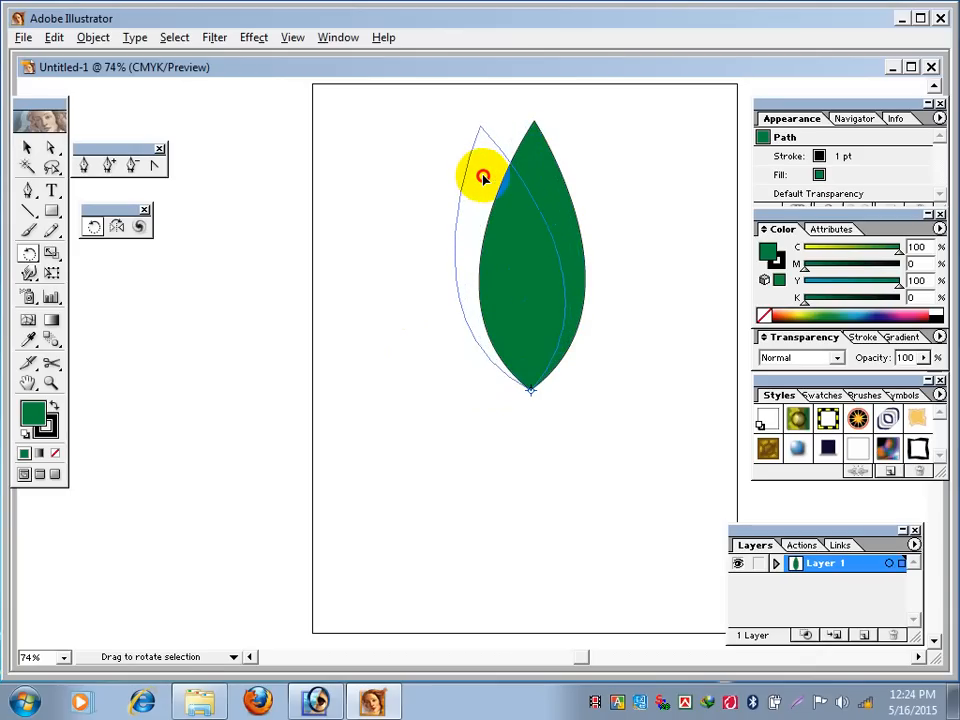
{"action": "left_click_drag", "start_coordinate": [483, 177], "coordinate": [483, 177]}
{"action": "key", "text": "alt"}
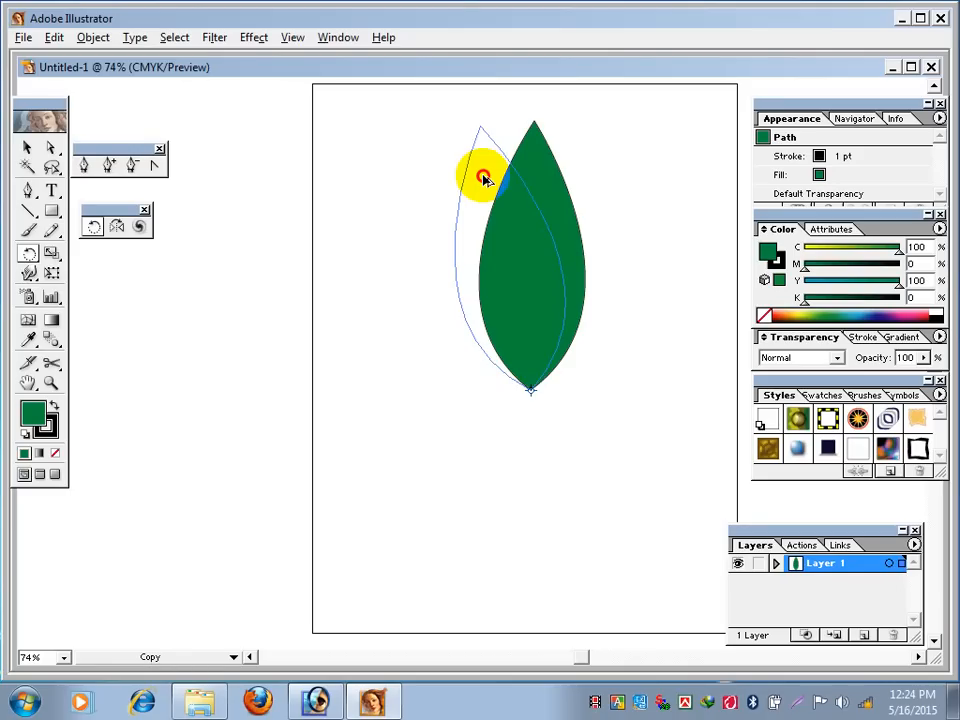
{"action": "left_click_drag", "start_coordinate": [483, 177], "coordinate": [483, 175]}
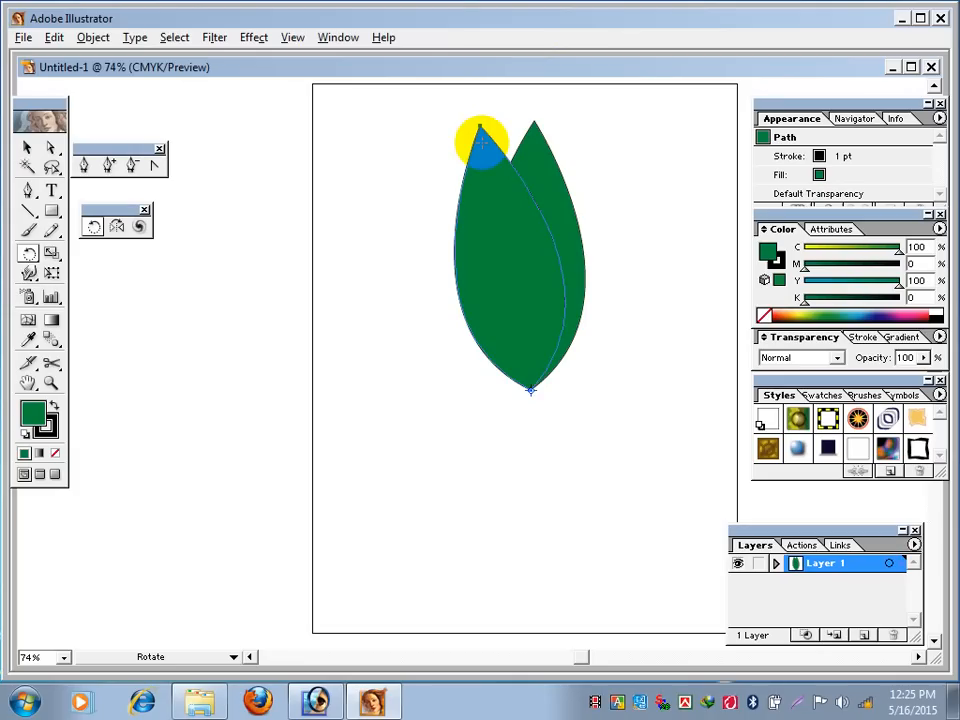
{"action": "key", "text": "Delete"}
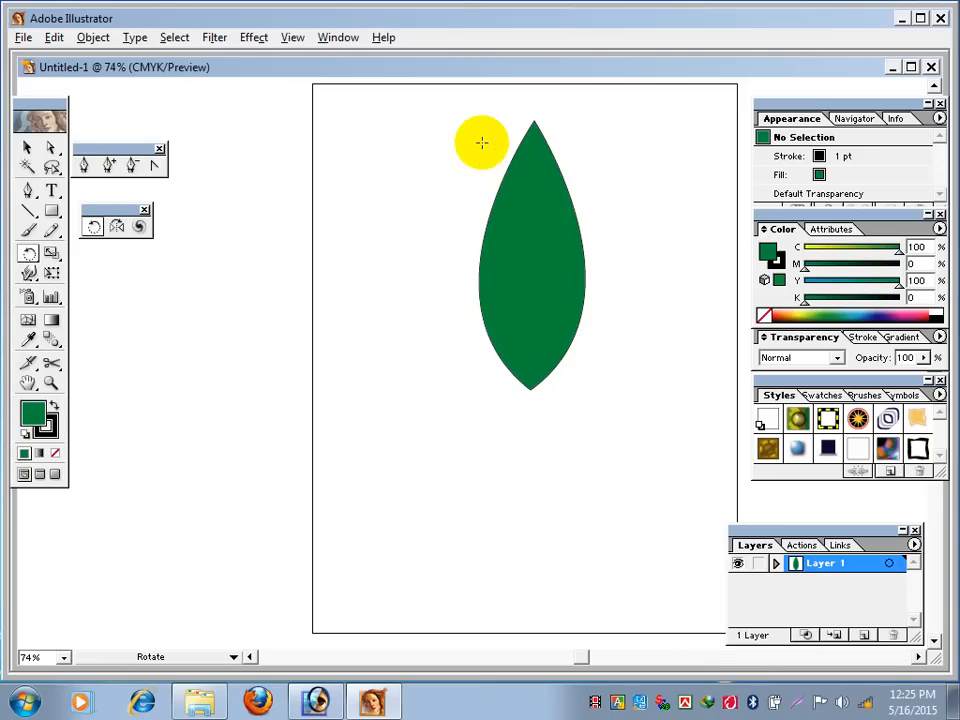
- Reselect the remaining leaf and shift it slightly down and to the left on the artboard
{"action": "left_click", "coordinate": [26, 150]}
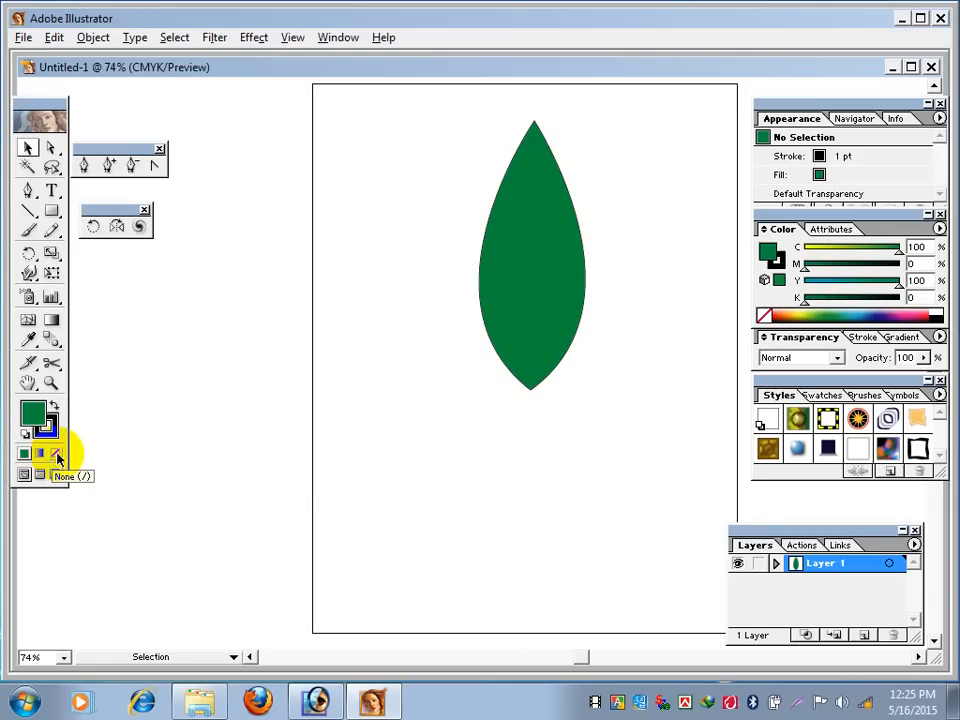
{"action": "left_click", "coordinate": [533, 221]}
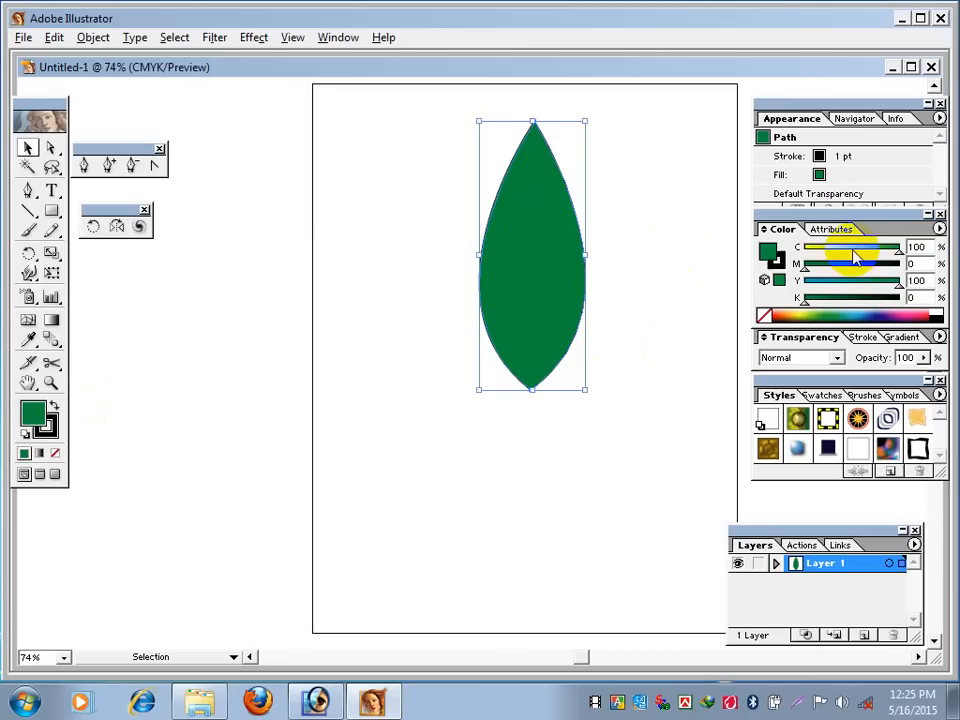
{"action": "mouse_move", "coordinate": [516, 244]}
{"action": "left_mouse_down"}
{"action": "mouse_move", "coordinate": [508, 251]}
{"action": "mouse_move", "coordinate": [519, 251]}
{"action": "left_mouse_up"}
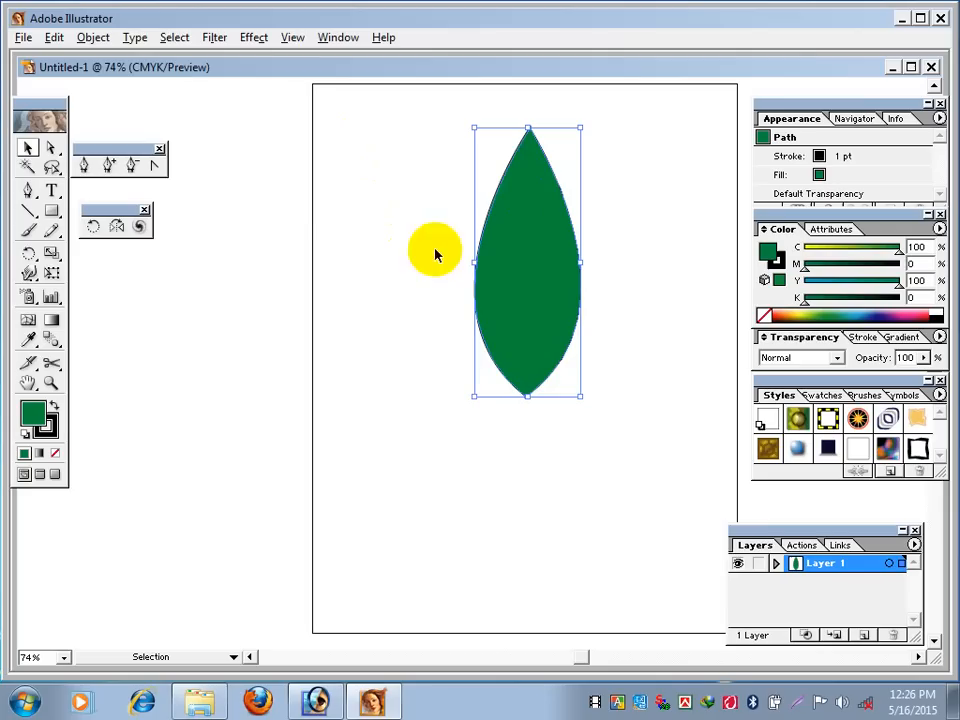
- Rotate a copy of the leaf slightly counterclockwise about its lower tip so the two leaves overlap
{"action": "left_click", "coordinate": [93, 228]}
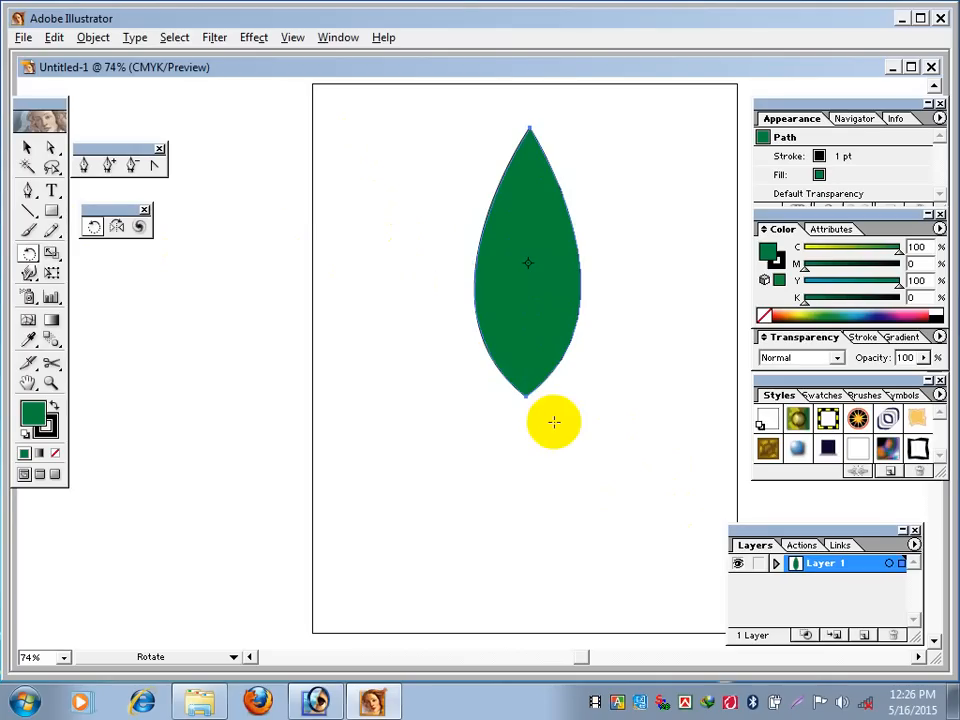
{"action": "left_click_drag", "start_coordinate": [525, 390], "coordinate": [525, 392]}
{"action": "left_click_drag", "start_coordinate": [514, 283], "coordinate": [489, 192]}
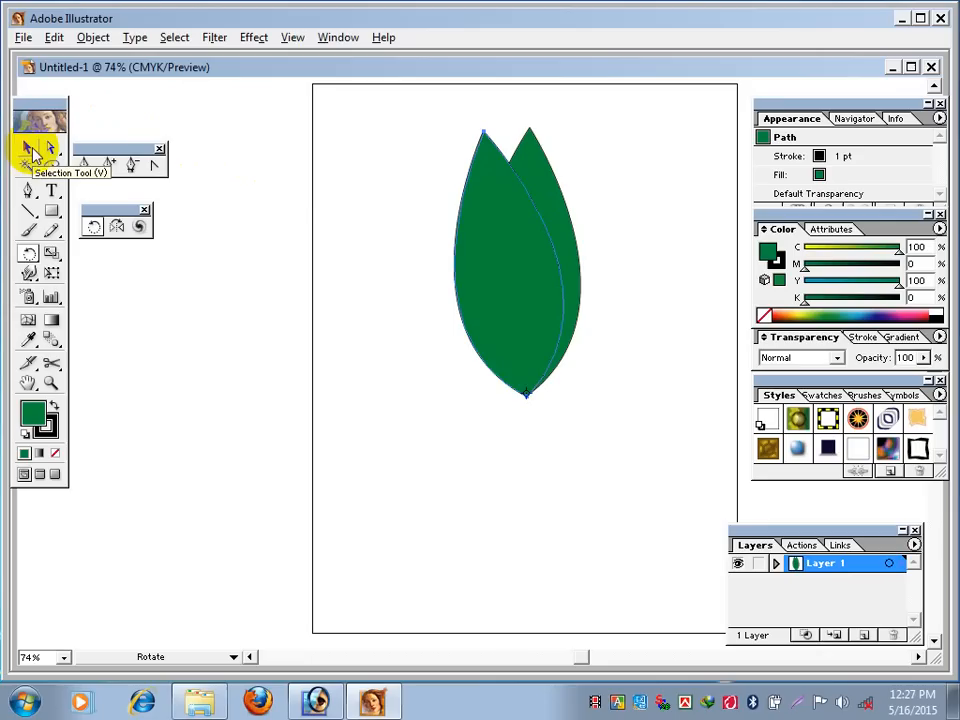
- Repeat the rotated copy three more times with Transform Again to build a fan of five leaves
{"action": "left_click", "coordinate": [88, 38]}
{"action": "mouse_move", "coordinate": [98, 58]}
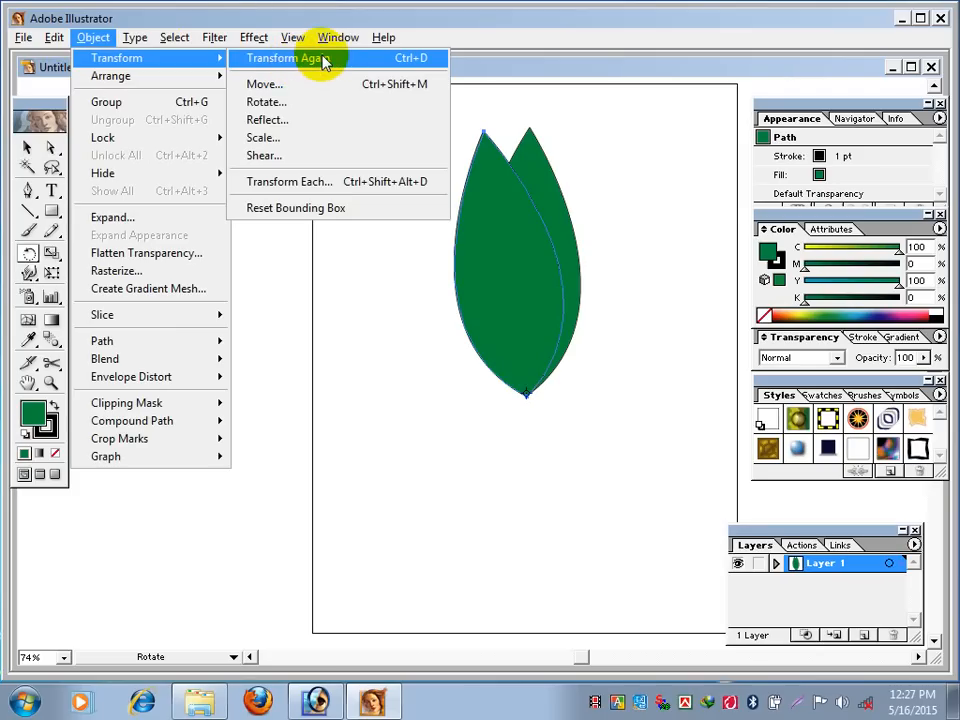
{"action": "left_click", "coordinate": [403, 59]}
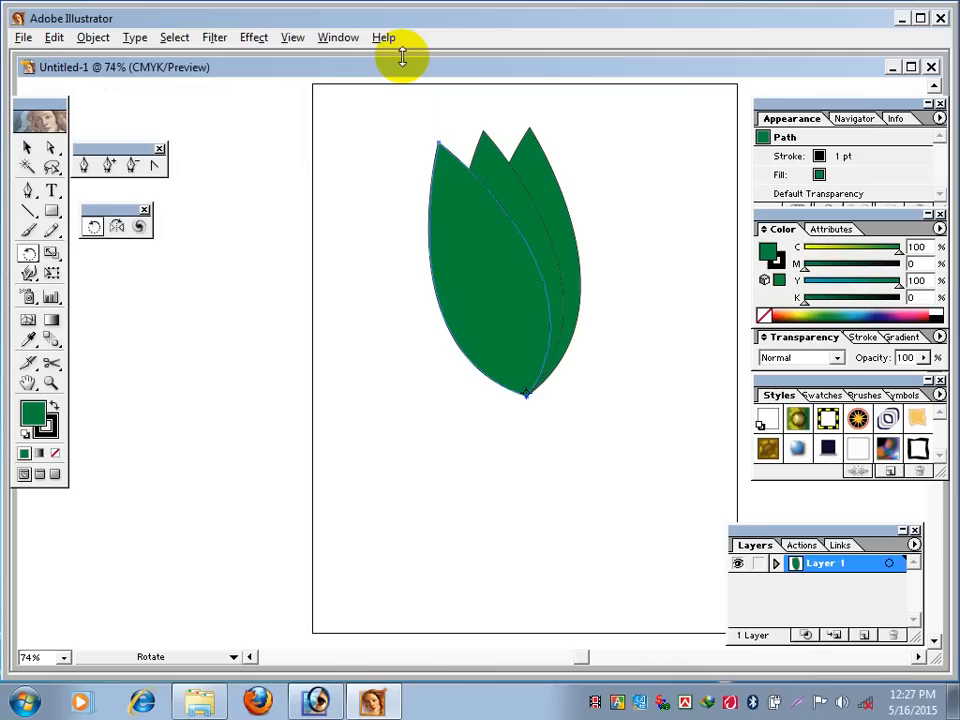
{"action": "key", "text": "v"}
{"action": "key", "text": "ctrl+d"}
{"action": "key", "text": "r"}
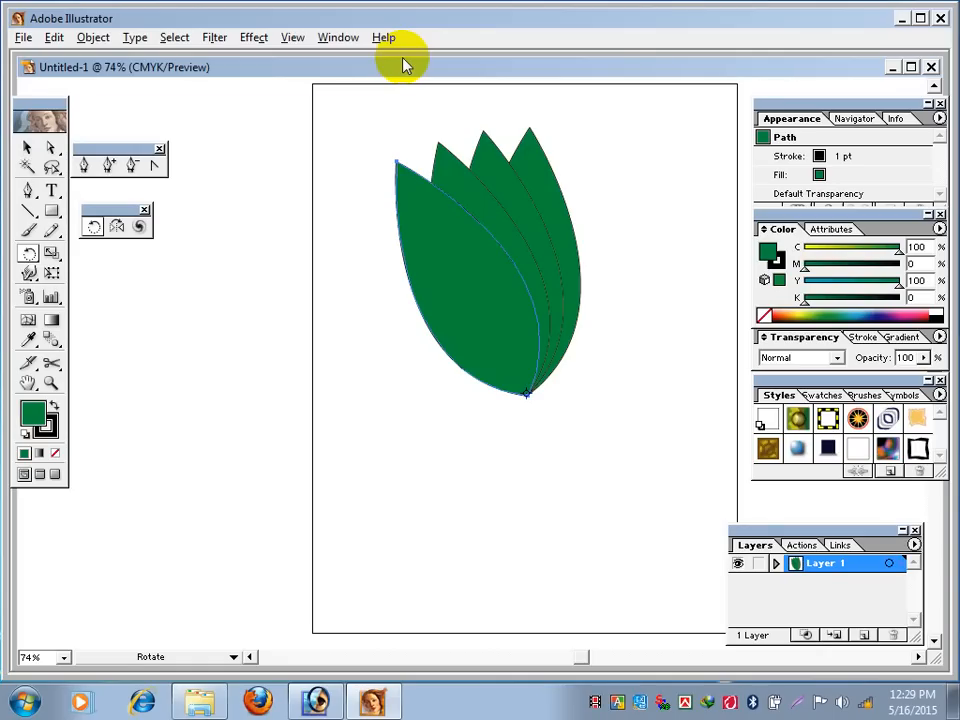
{"action": "key", "text": "ctrl"}
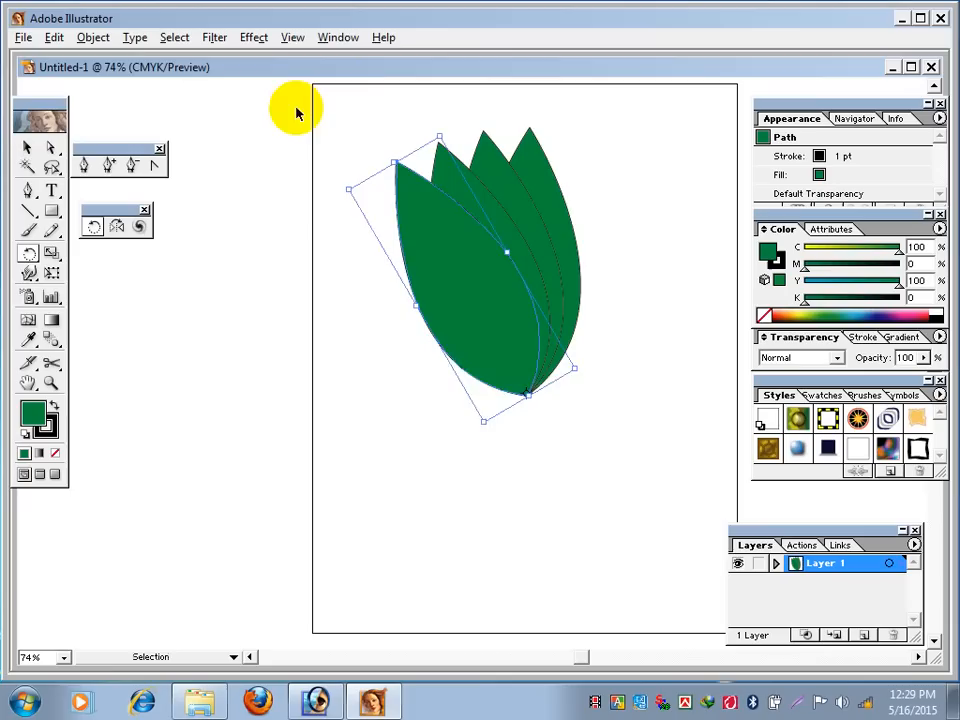
{"action": "left_click_drag", "start_coordinate": [296, 113], "coordinate": [296, 107]}
{"action": "left_click", "coordinate": [27, 148]}
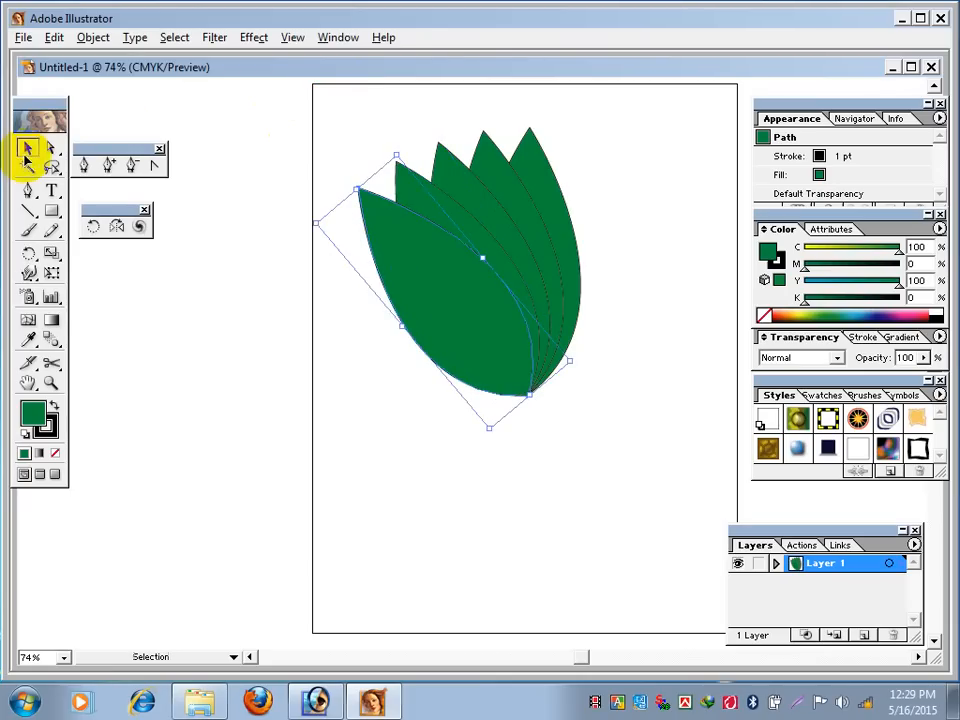
{"action": "left_click", "coordinate": [353, 125]}
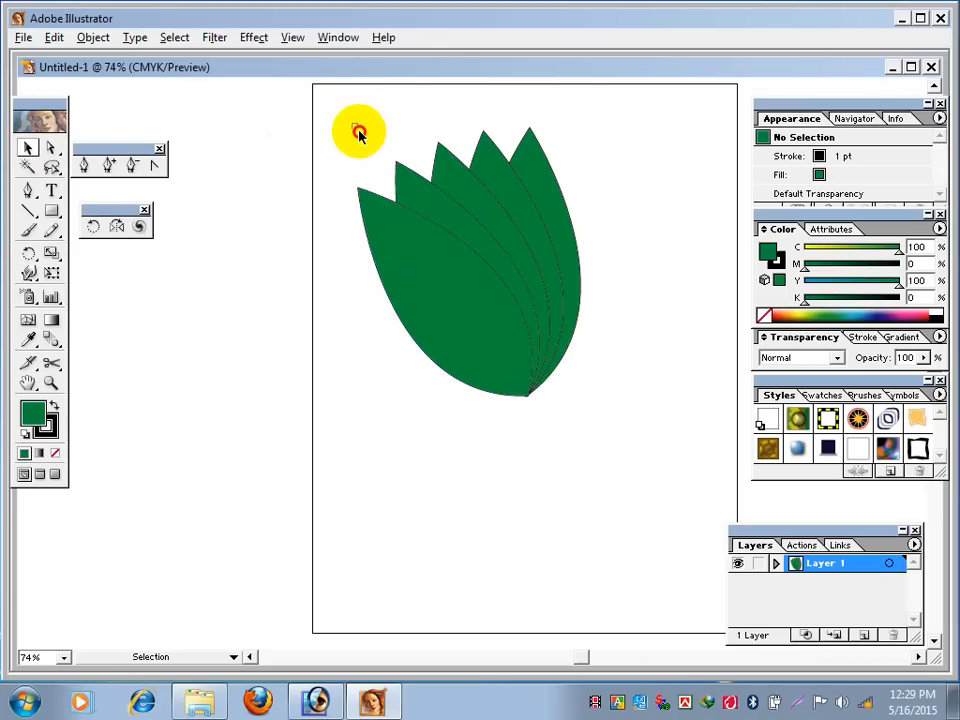
{"action": "left_click_drag", "start_coordinate": [352, 124], "coordinate": [497, 221]}
{"action": "left_click", "coordinate": [298, 148]}
{"action": "left_click", "coordinate": [338, 128]}
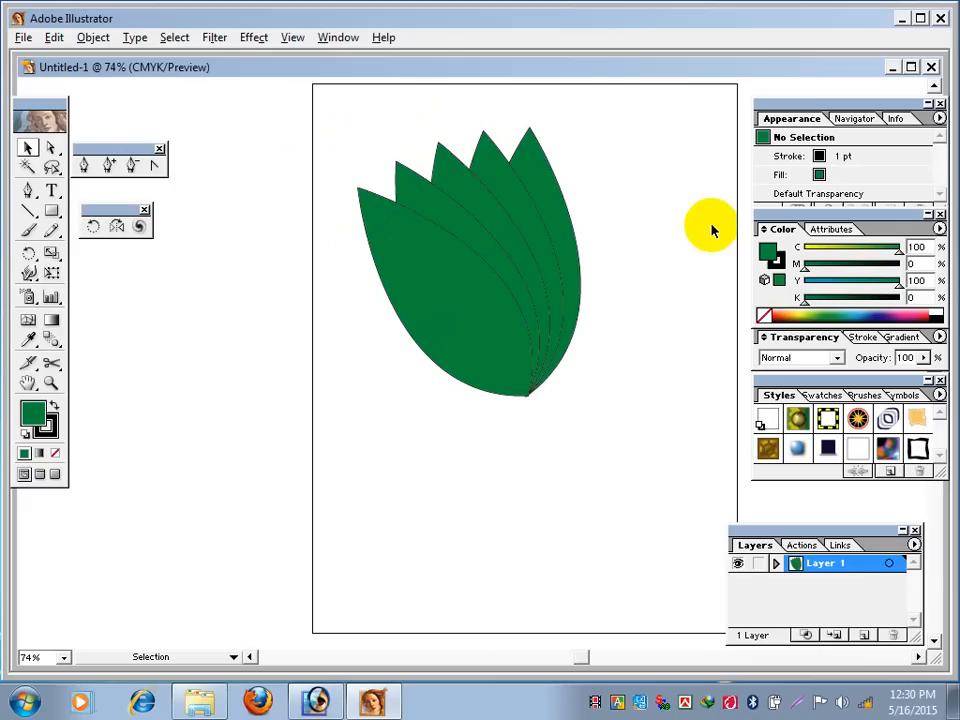
{"action": "left_click", "coordinate": [548, 206]}
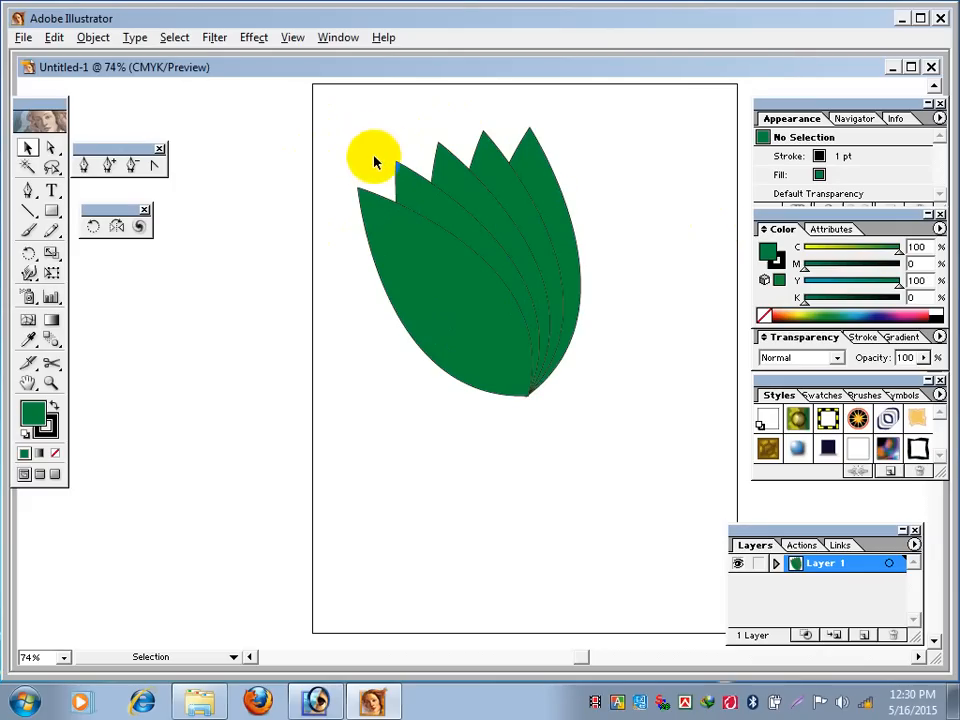
- Select all five leaves of the fan and drop the upright rightmost leaf from the selection
{"action": "left_click_drag", "start_coordinate": [348, 131], "coordinate": [517, 268]}
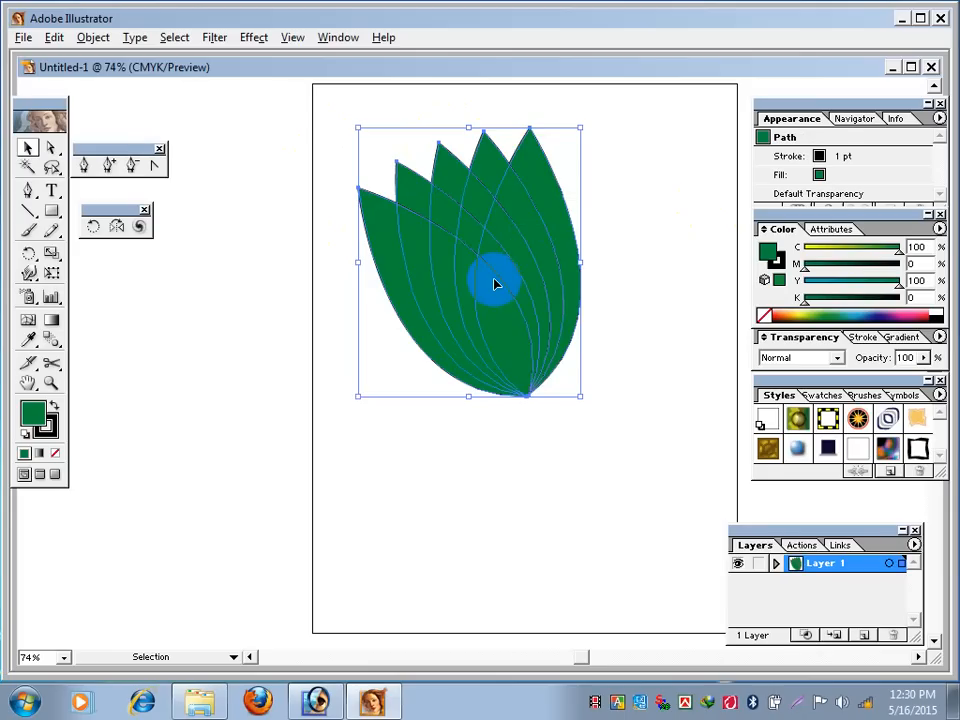
{"action": "left_click", "coordinate": [530, 148]}
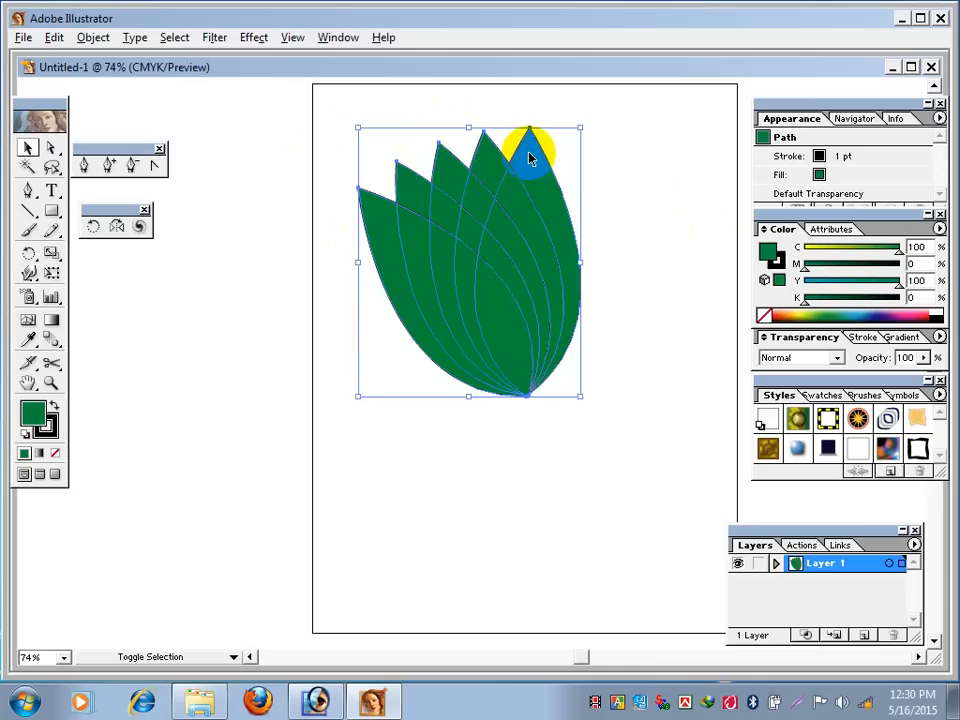
{"action": "left_click", "coordinate": [533, 151], "text": "shift"}
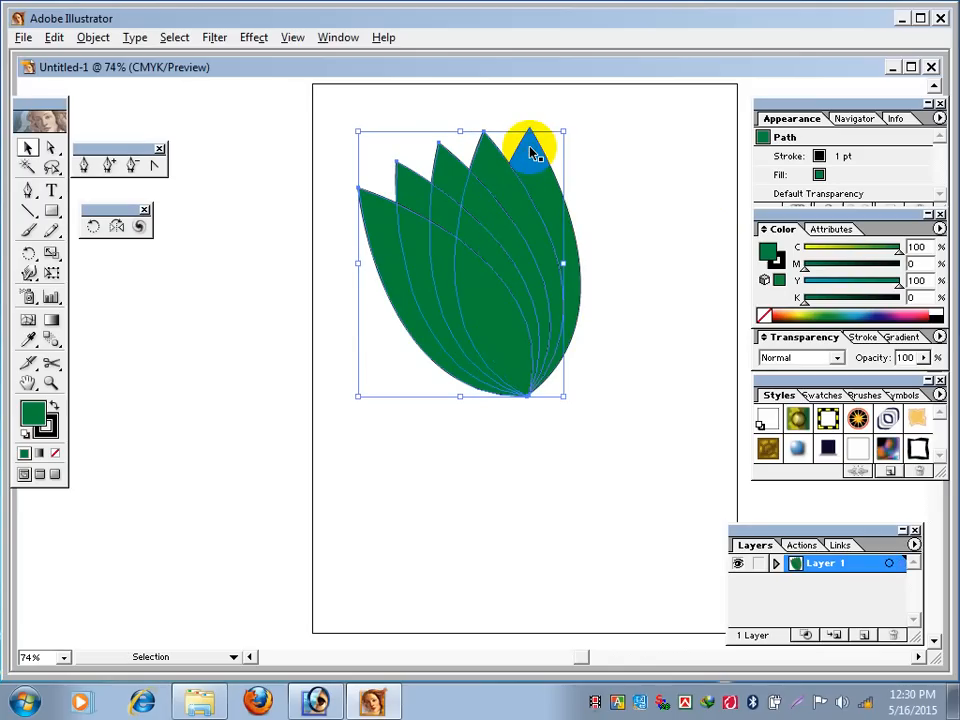
{"action": "left_click", "coordinate": [480, 171]}
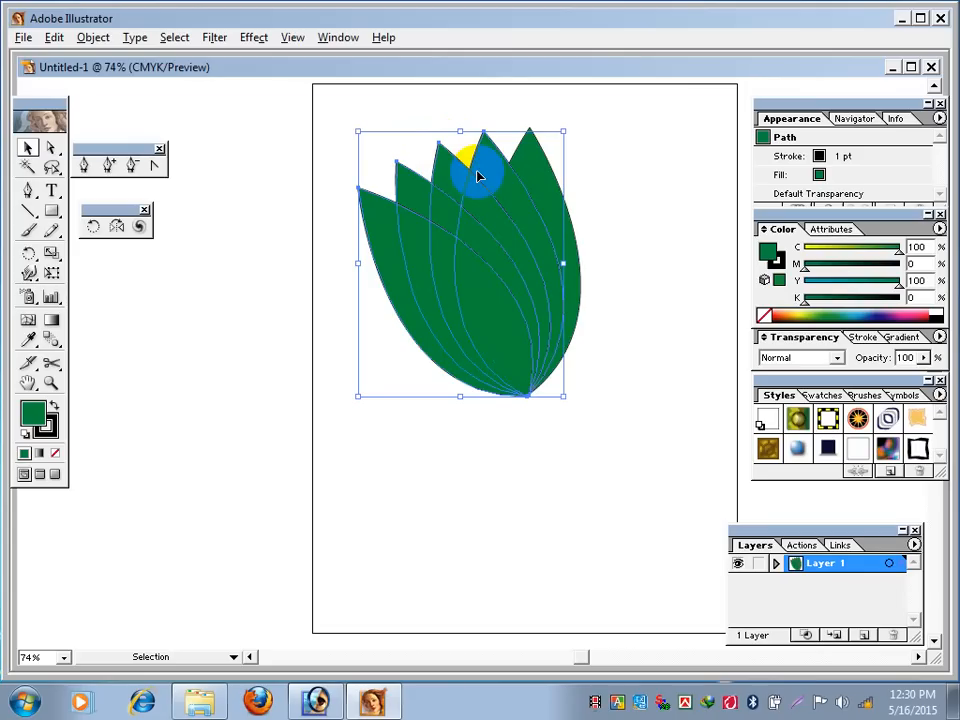
- Try reflecting a copy of the four selected leaves across the vertical axis through their shared base, and undo it
{"action": "left_click", "coordinate": [117, 228]}
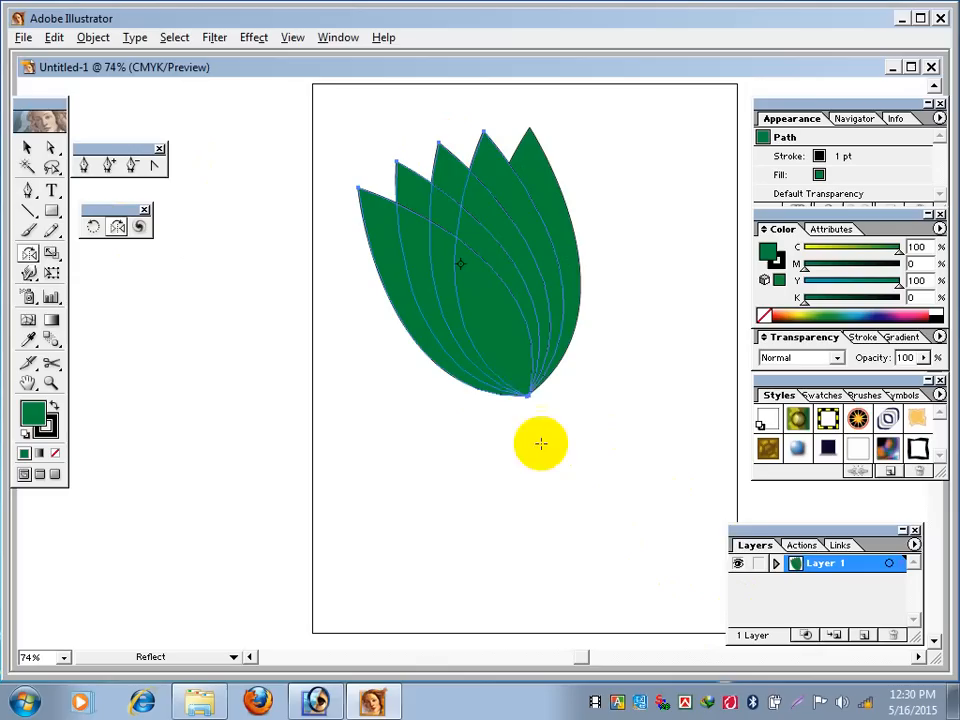
{"action": "left_click", "coordinate": [527, 393]}
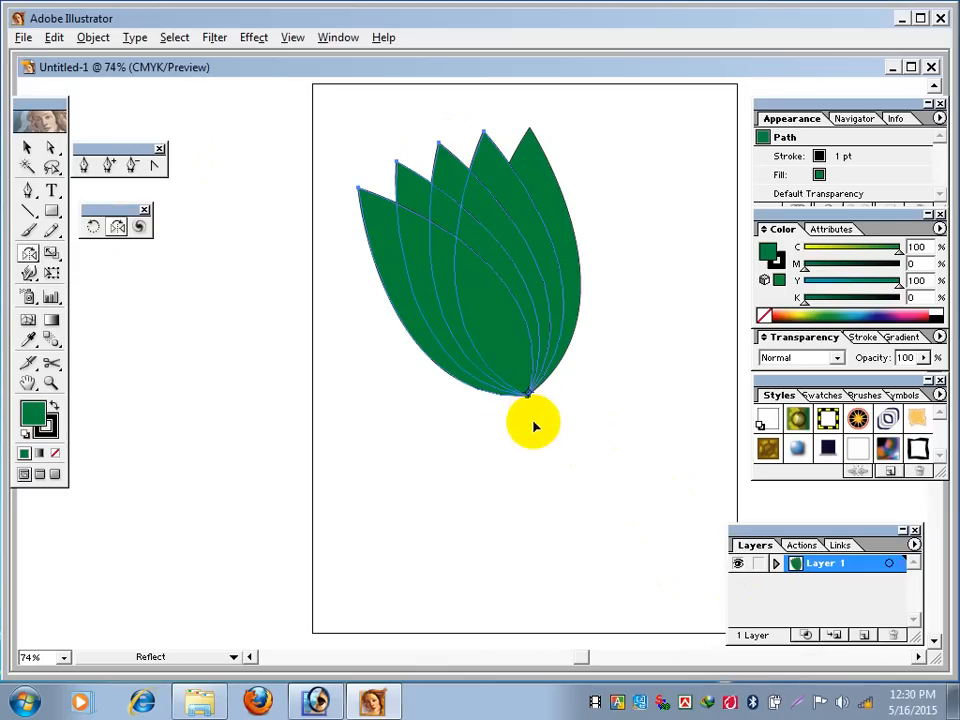
{"action": "left_click", "coordinate": [527, 136]}
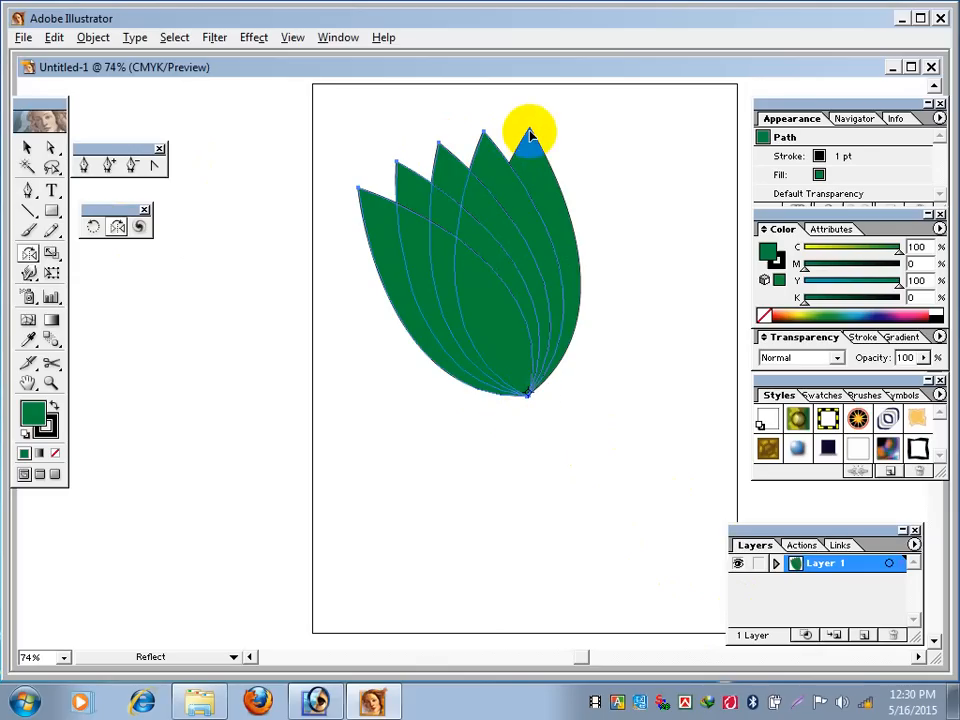
{"action": "left_click_drag", "start_coordinate": [527, 134], "coordinate": [523, 127]}
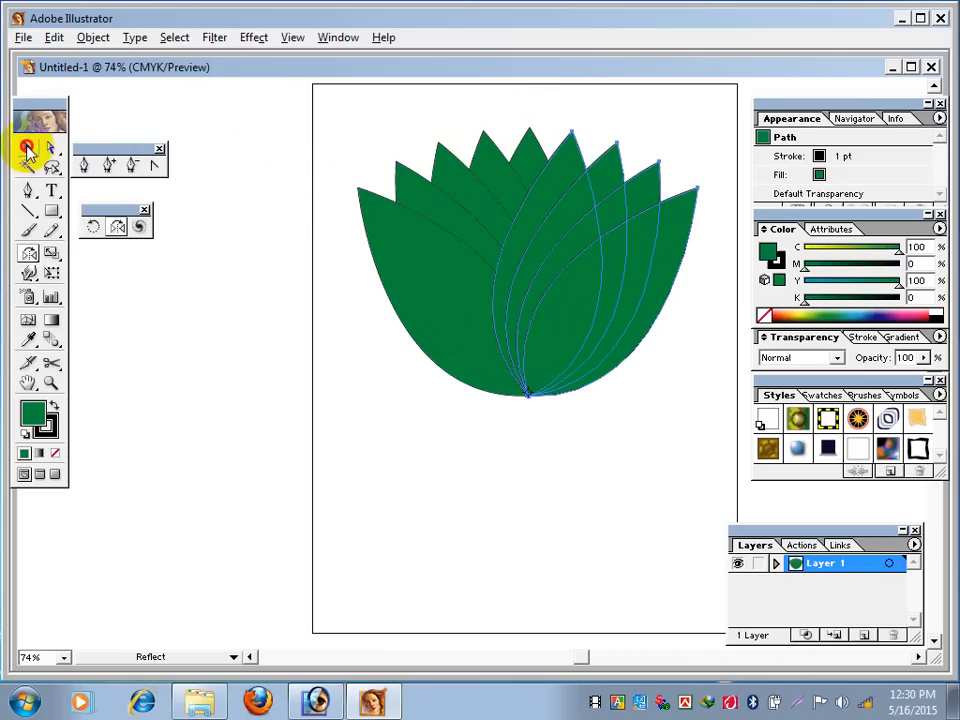
{"action": "left_click", "coordinate": [27, 148]}
{"action": "left_click", "coordinate": [604, 476]}
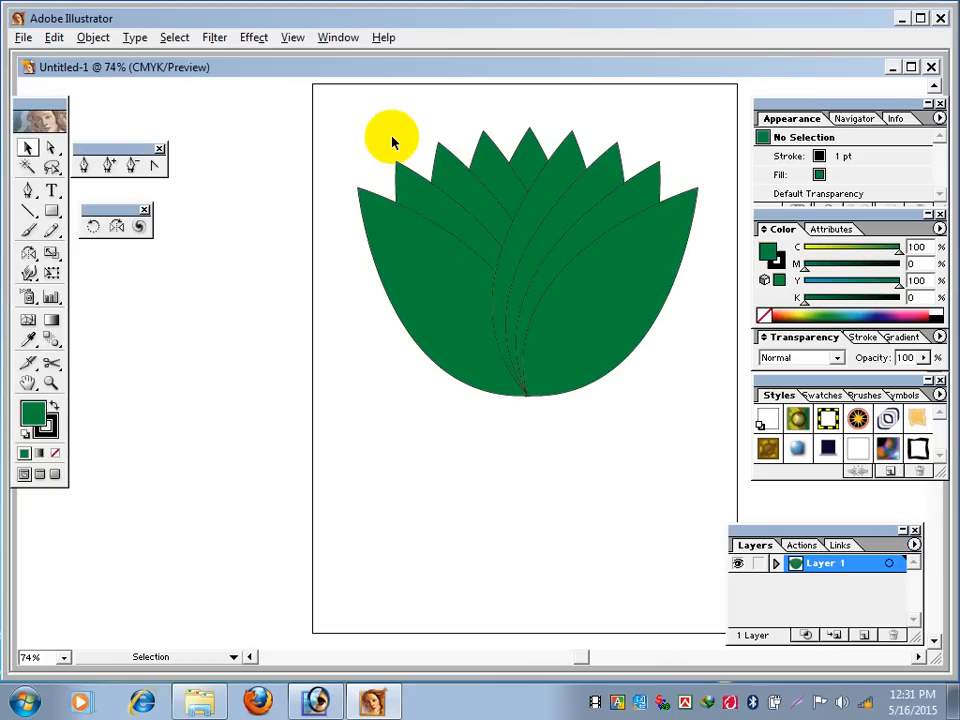
{"action": "key", "text": "ctrl+z"}
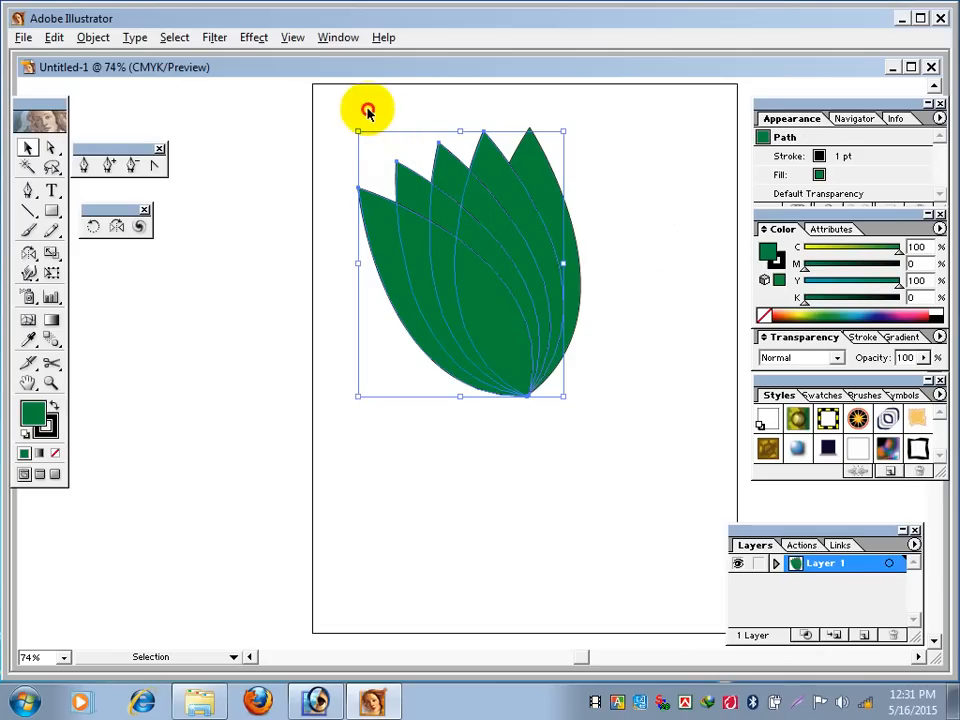
- Reselect the whole fan and exclude the upright leaf, keeping the four tilted leaves selected
{"action": "left_click", "coordinate": [354, 122]}
{"action": "left_click_drag", "start_coordinate": [351, 122], "coordinate": [535, 278]}
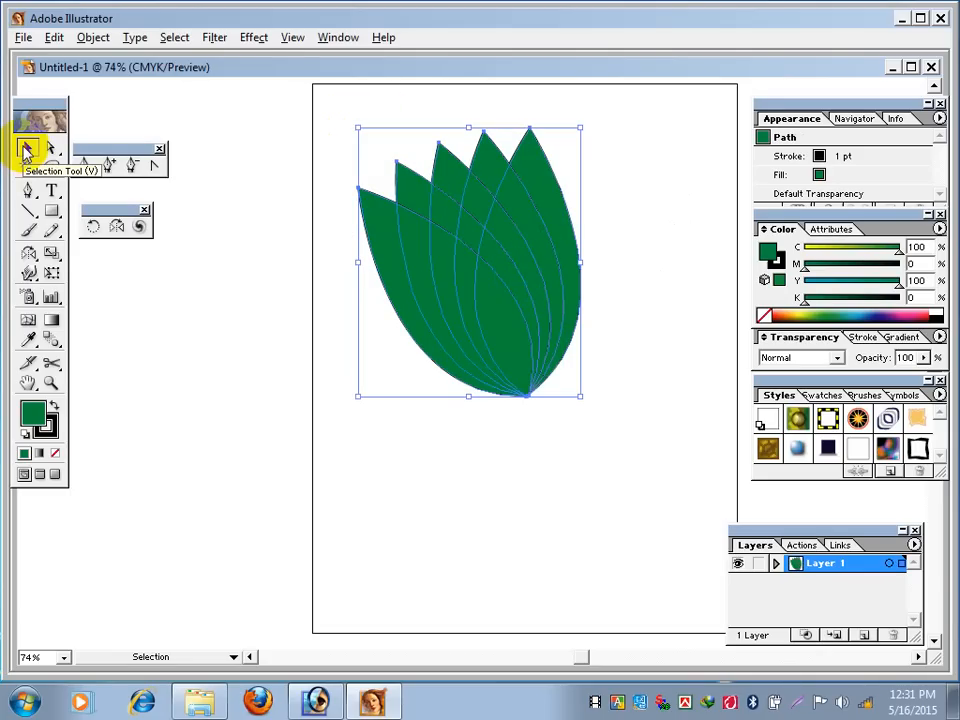
{"action": "left_click_drag", "start_coordinate": [333, 112], "coordinate": [481, 249]}
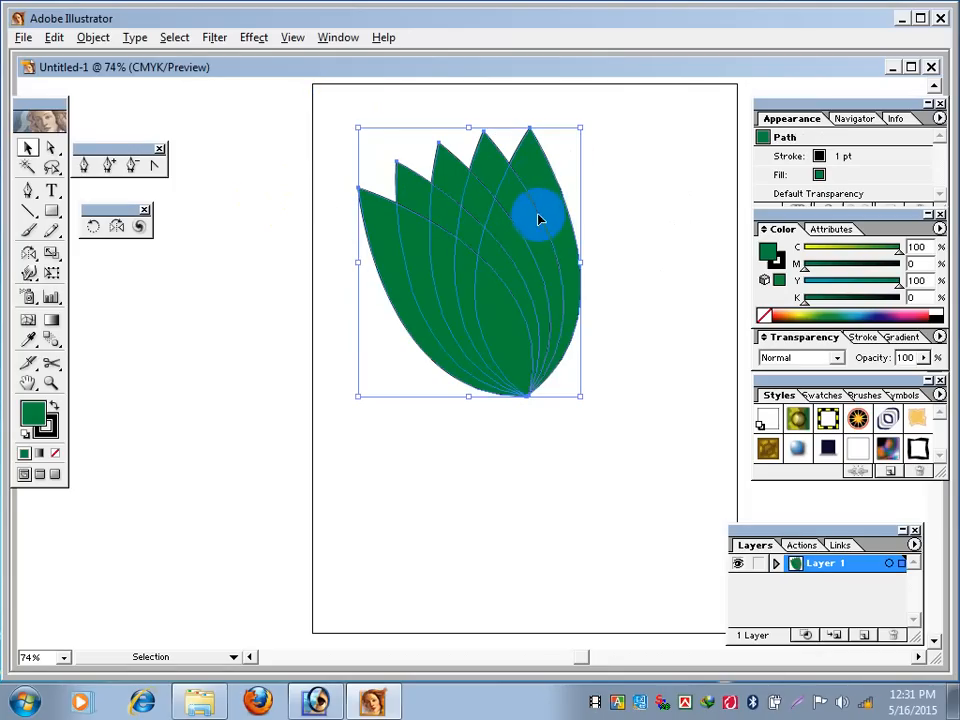
{"action": "left_click", "coordinate": [535, 155], "text": "shift"}
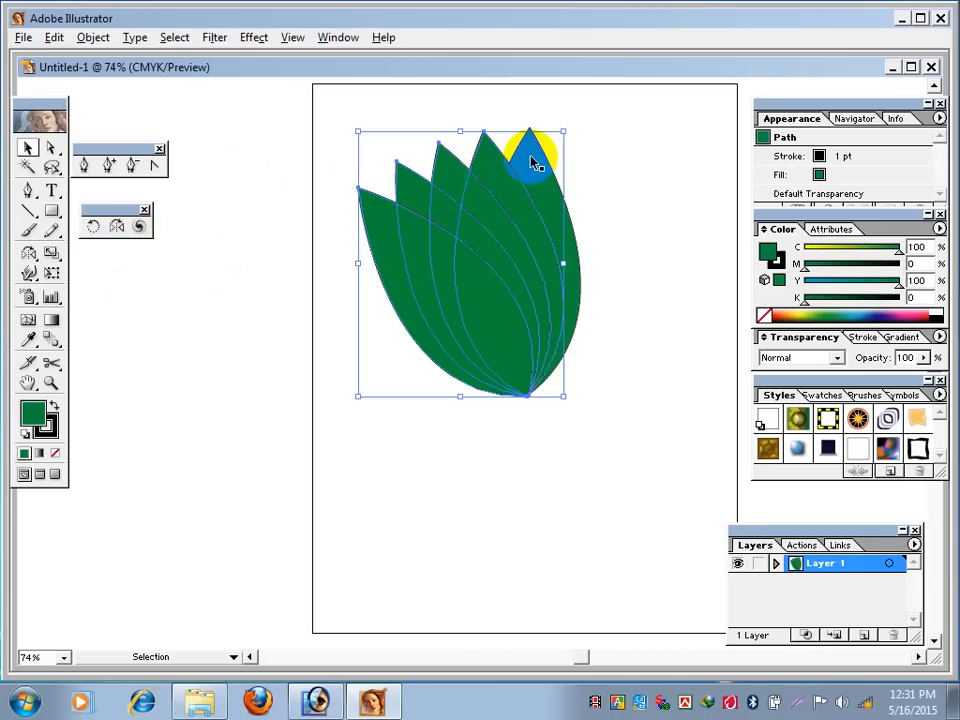
- Select the five leaves again and remove only the upright leaf from the selection
{"action": "left_click_drag", "start_coordinate": [332, 122], "coordinate": [583, 274]}
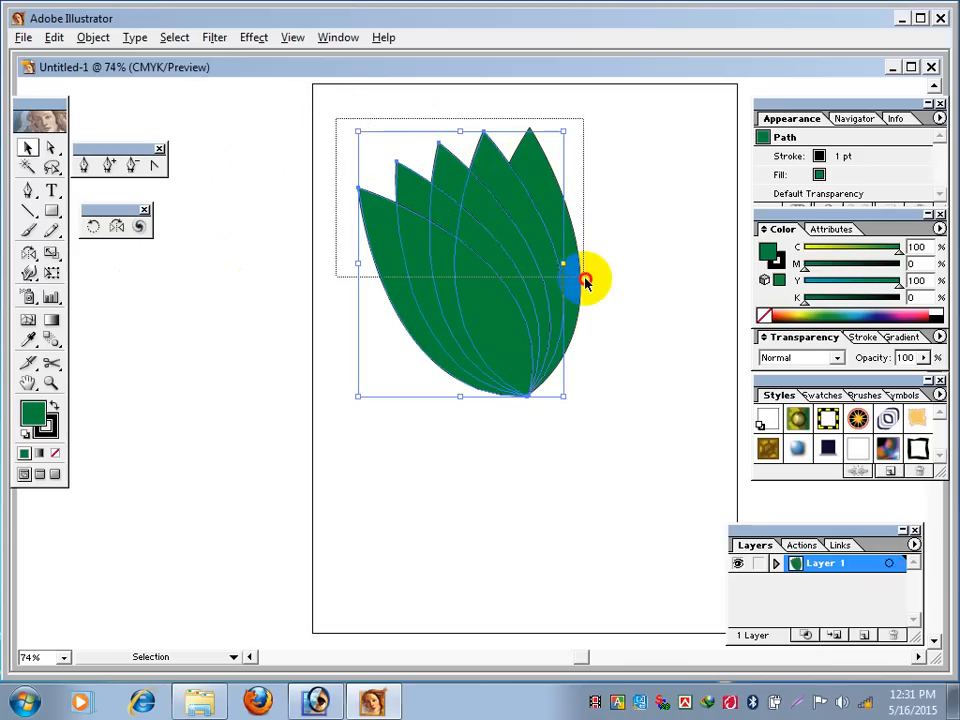
{"action": "left_click", "coordinate": [518, 230]}
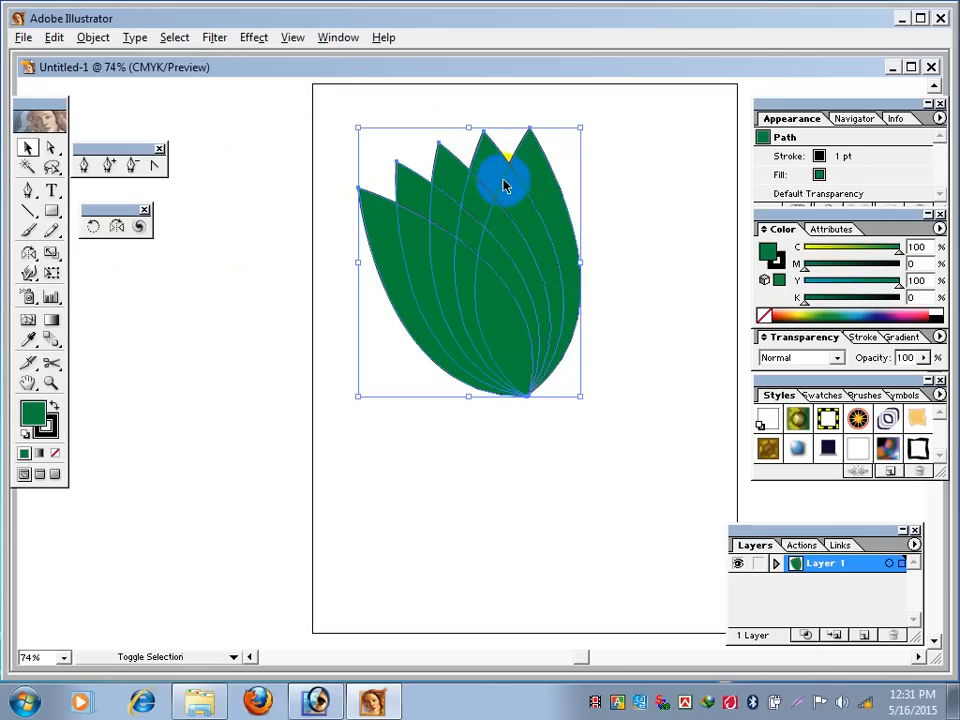
{"action": "left_click", "coordinate": [540, 170], "text": "shift"}
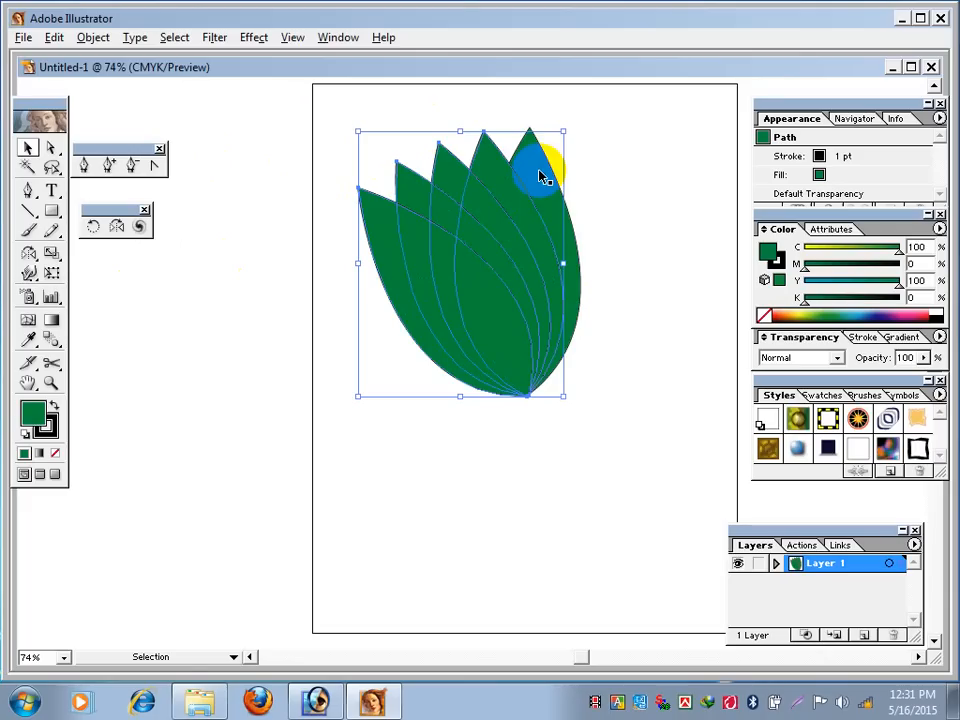
{"action": "left_click", "coordinate": [467, 180]}
{"action": "left_click", "coordinate": [437, 216]}
{"action": "left_click", "coordinate": [540, 155]}
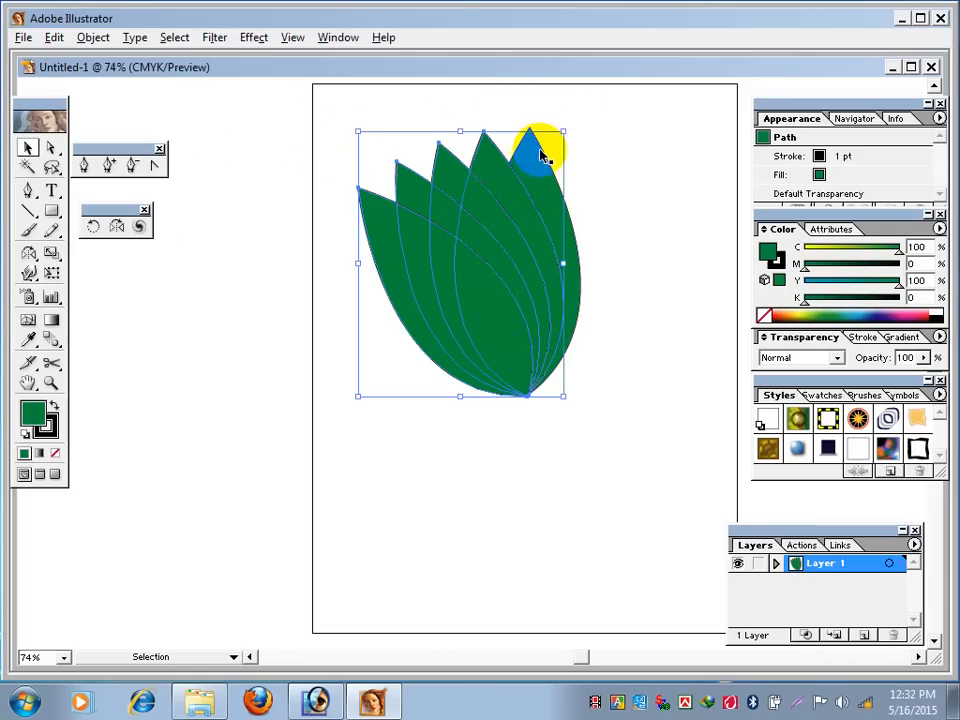
- Reflect a copy of the four selected leaves across the vertical axis through the base to complete the symmetrical plant, and deselect everything
{"action": "left_click", "coordinate": [117, 229]}
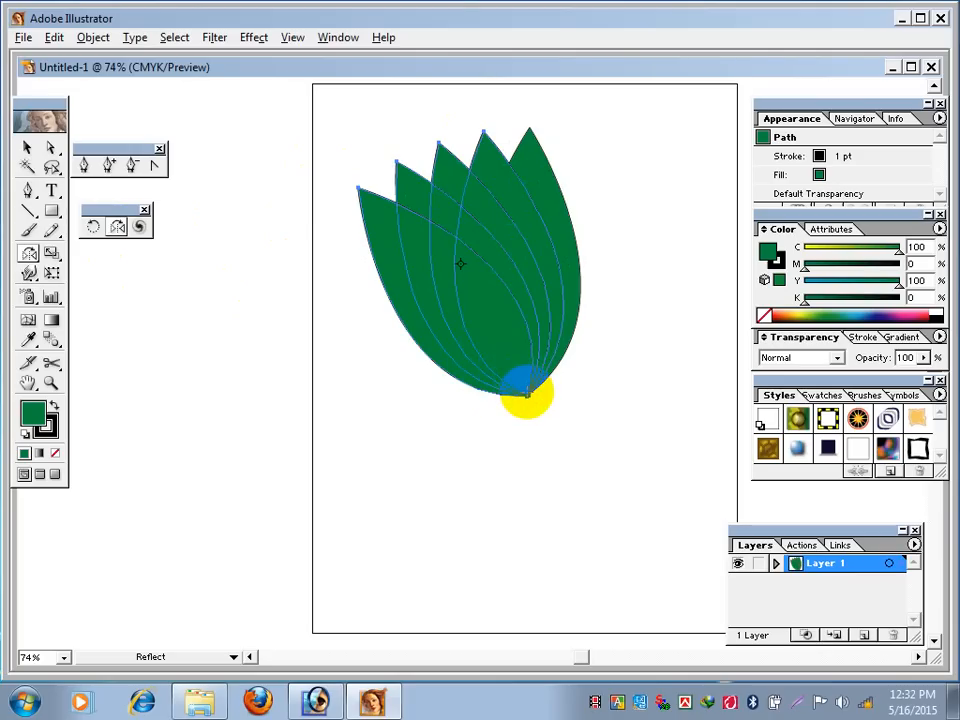
{"action": "left_click", "coordinate": [527, 393]}
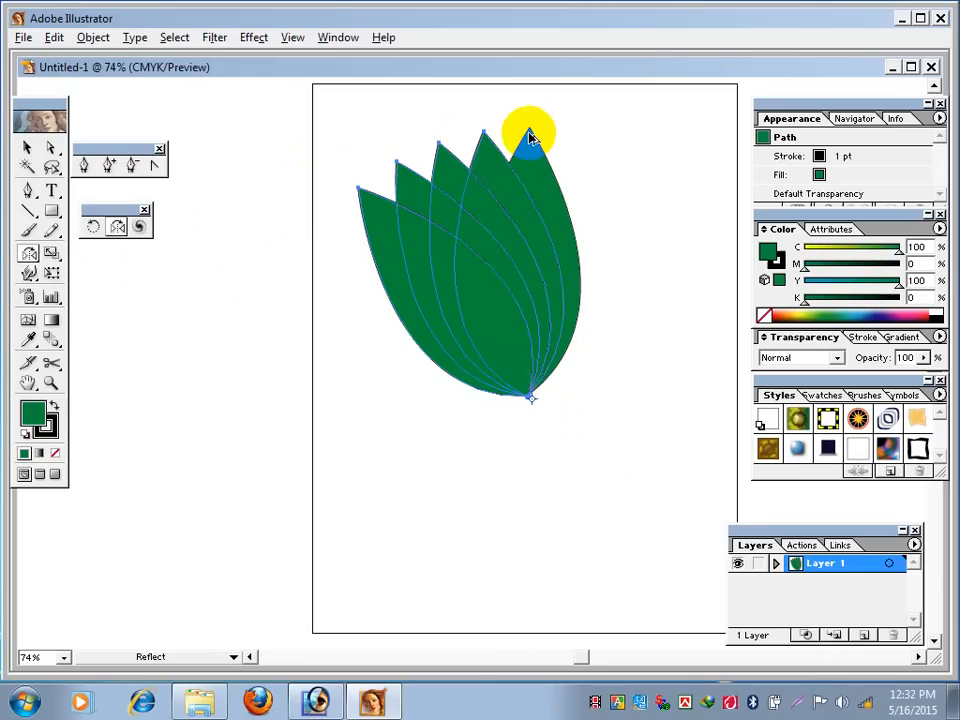
{"action": "left_click_drag", "start_coordinate": [530, 135], "coordinate": [529, 134]}
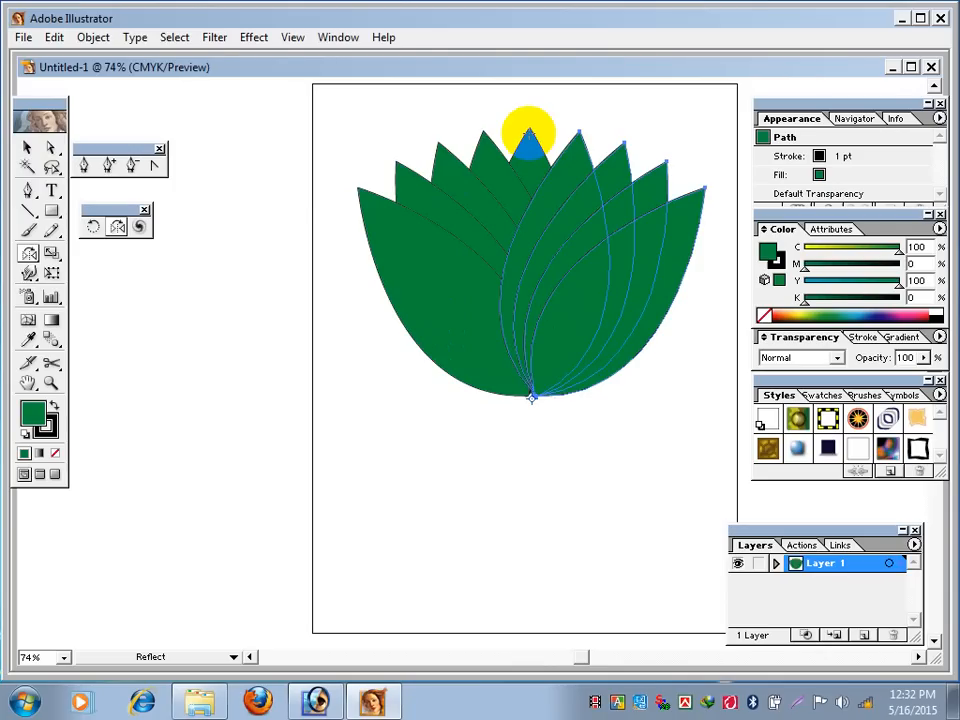
{"action": "left_click", "coordinate": [26, 148]}
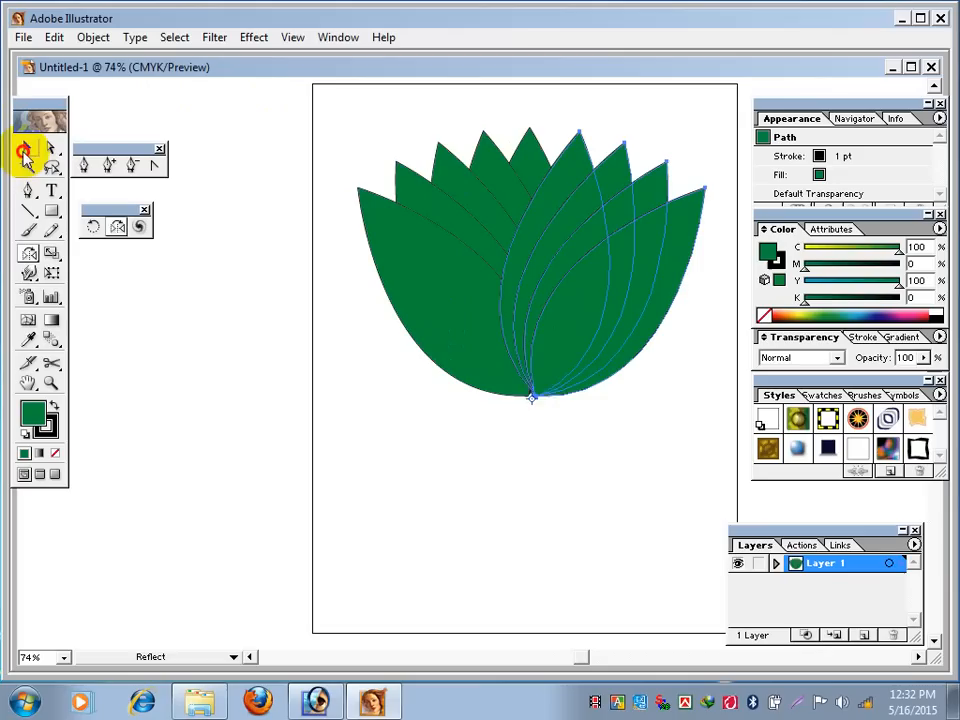
{"action": "left_click", "coordinate": [400, 129]}
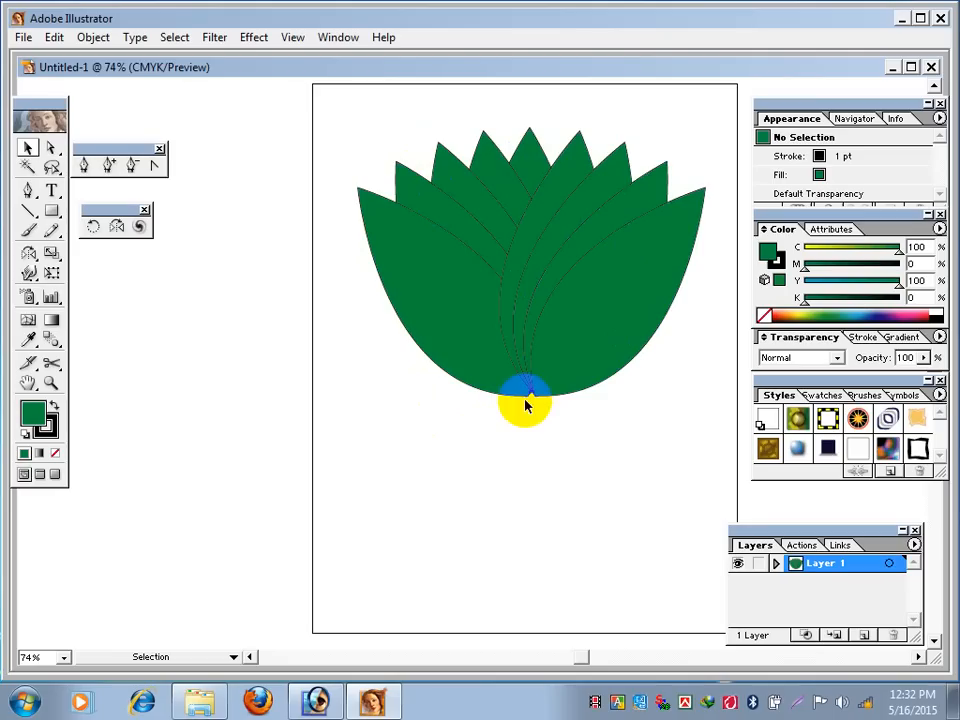
- Draw a narrow vertical rounded rectangle as a stem overlapping the base of the leaves, and deselect it
{"action": "left_click", "coordinate": [52, 211]}
{"action": "left_click_drag", "start_coordinate": [52, 211], "coordinate": [195, 272]}
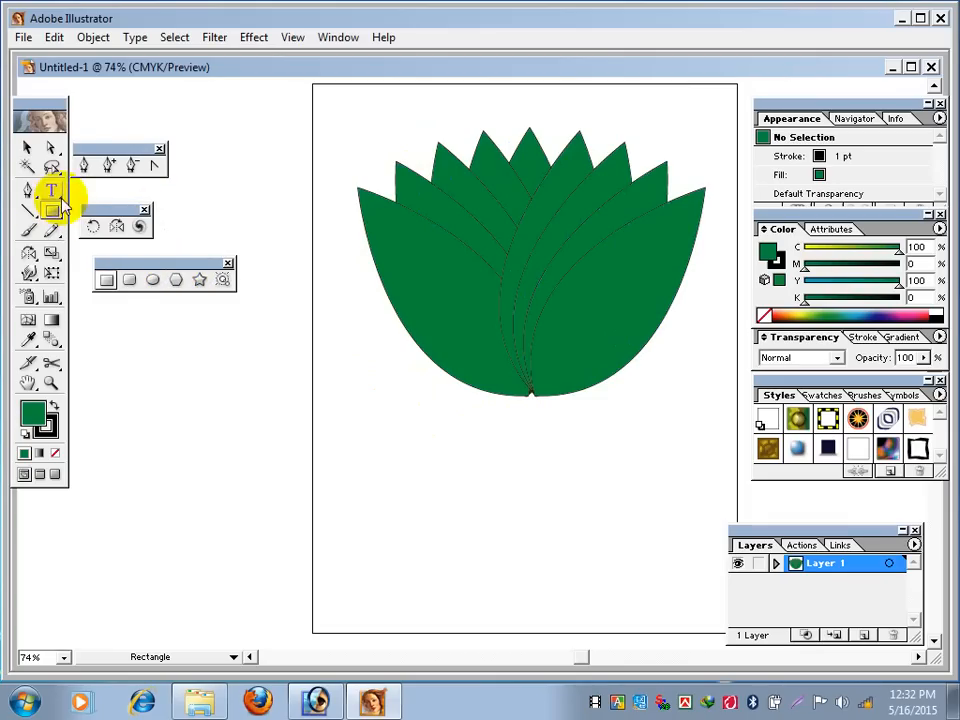
{"action": "left_click", "coordinate": [129, 282]}
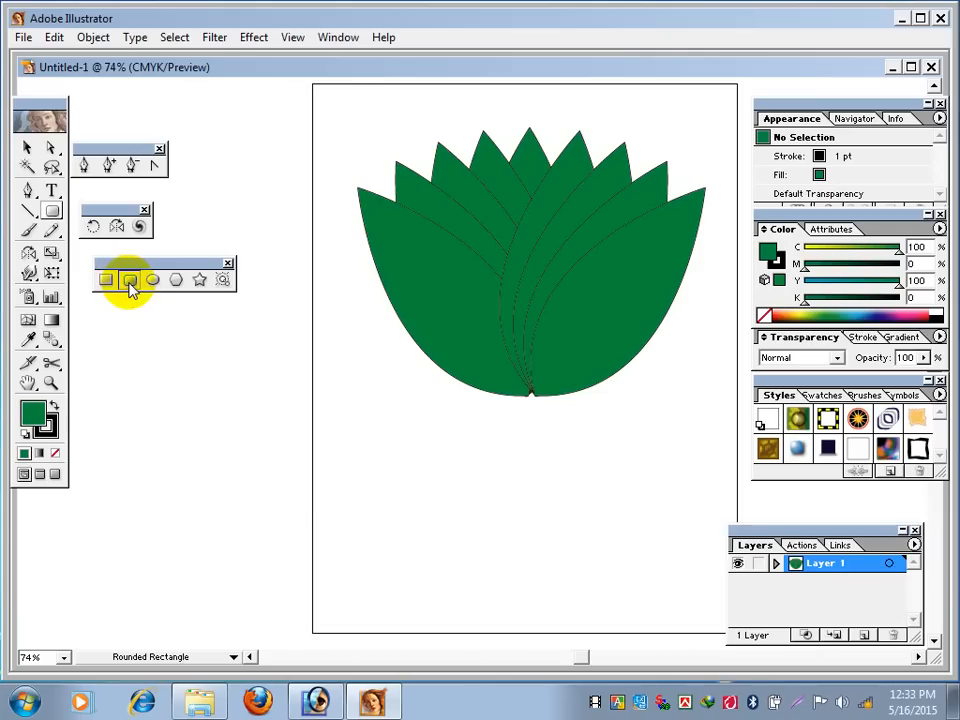
{"action": "left_click_drag", "start_coordinate": [506, 393], "coordinate": [536, 455]}
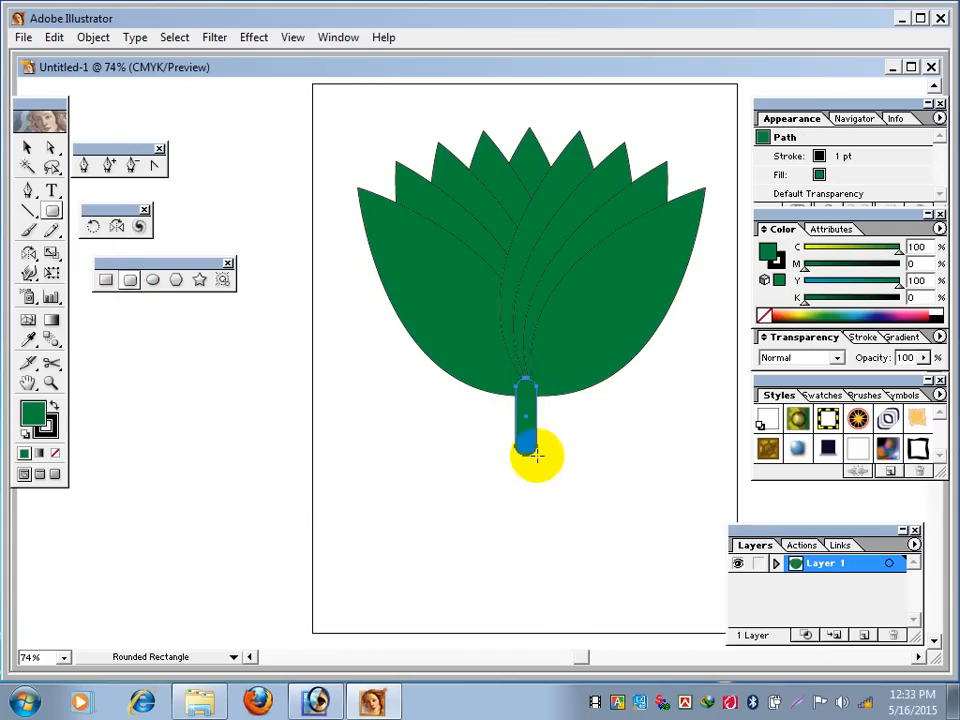
{"action": "left_click", "coordinate": [27, 148]}
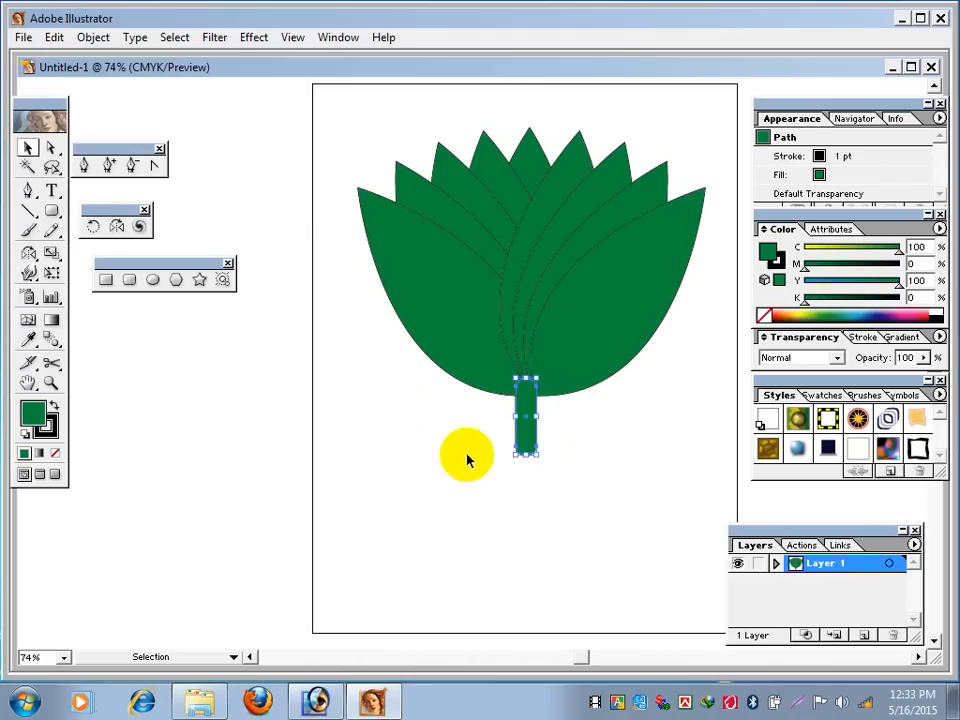
{"action": "left_click", "coordinate": [440, 447]}
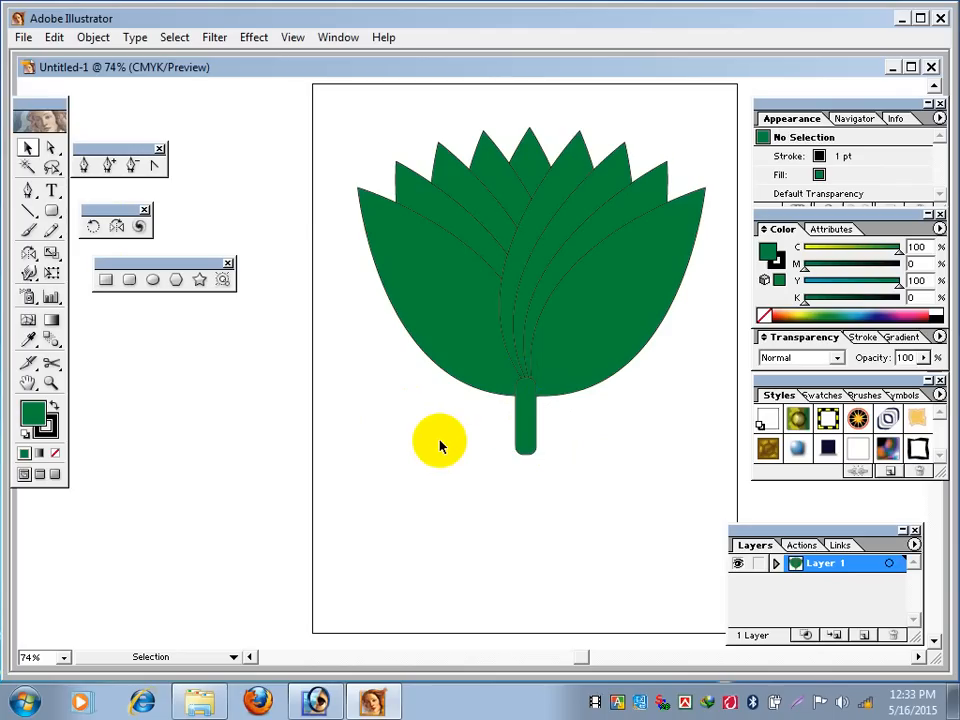
- Draw a trial rounded rectangle in the empty area to the right of the stem and delete it
{"action": "left_click", "coordinate": [403, 282]}
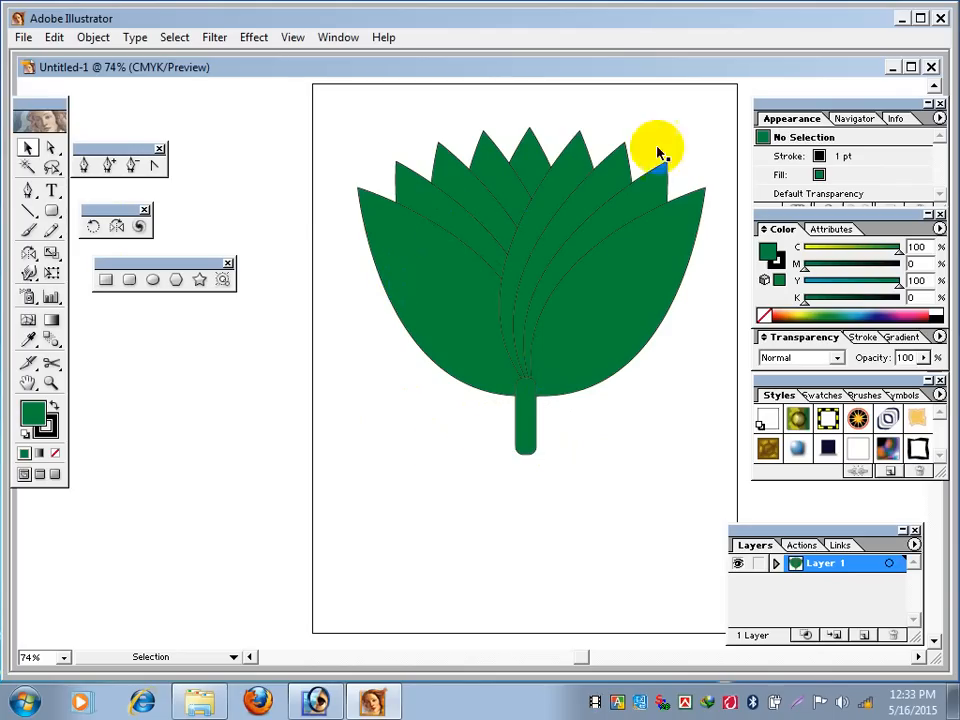
{"action": "left_click", "coordinate": [565, 277]}
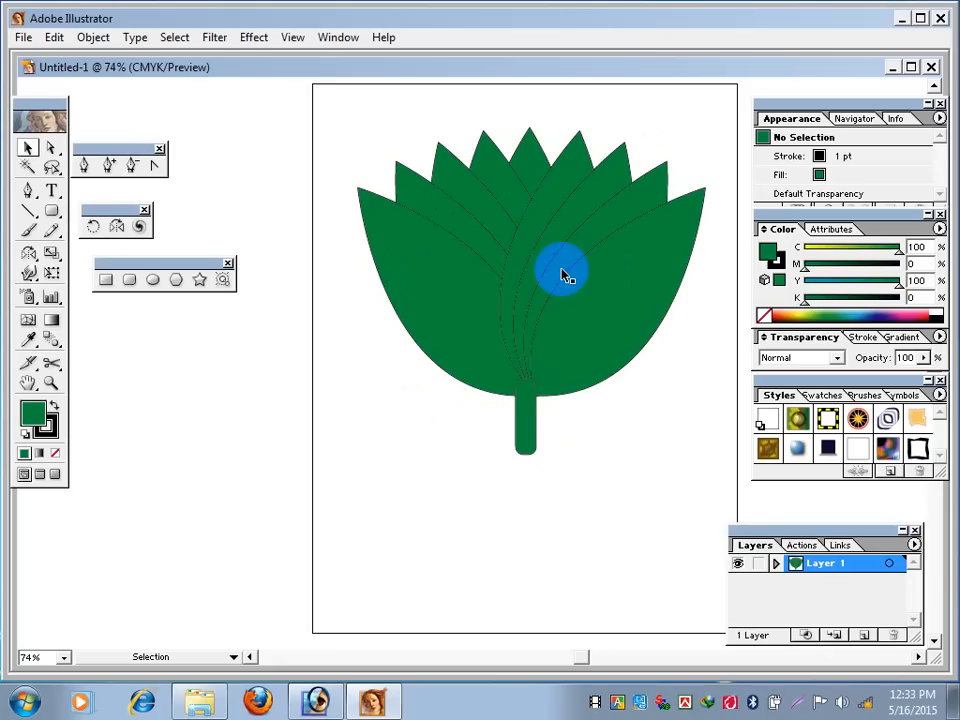
{"action": "left_click", "coordinate": [128, 282]}
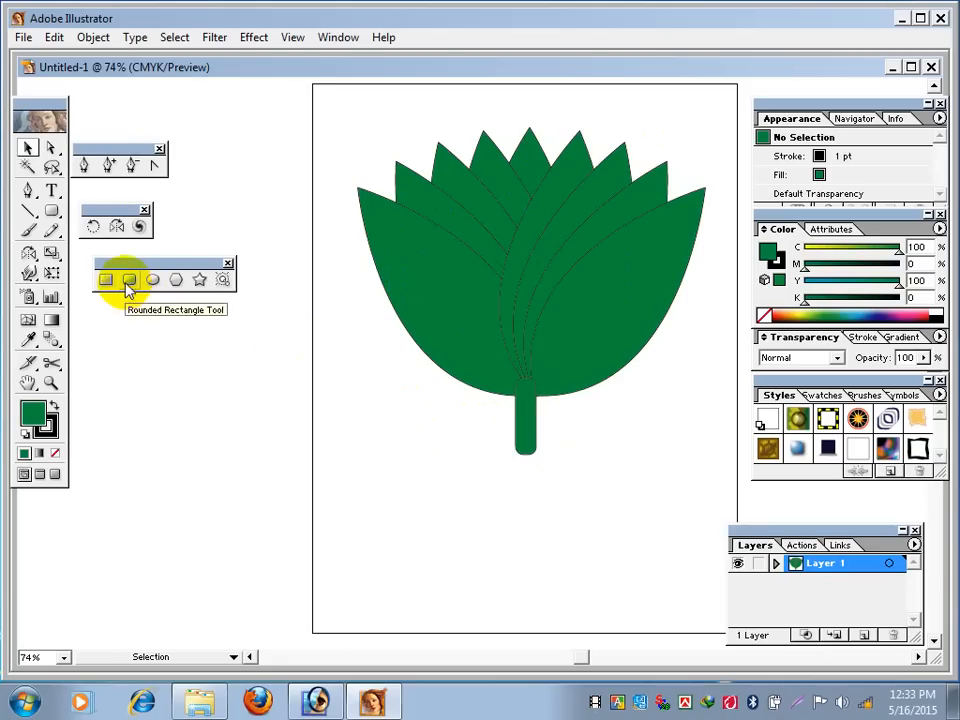
{"action": "left_click", "coordinate": [48, 214]}
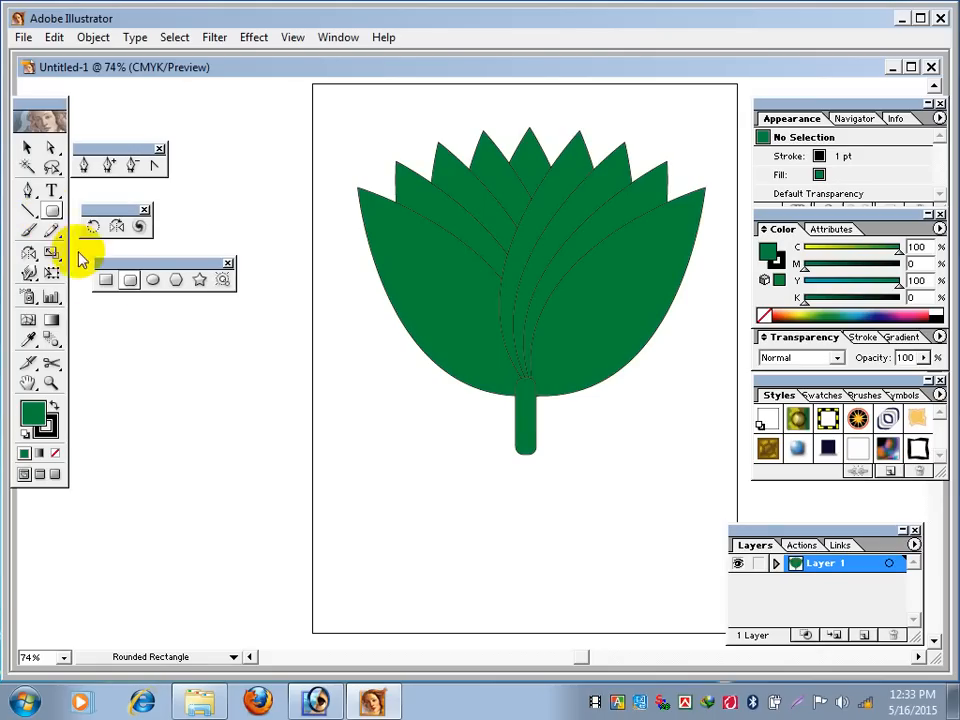
{"action": "left_click", "coordinate": [131, 281]}
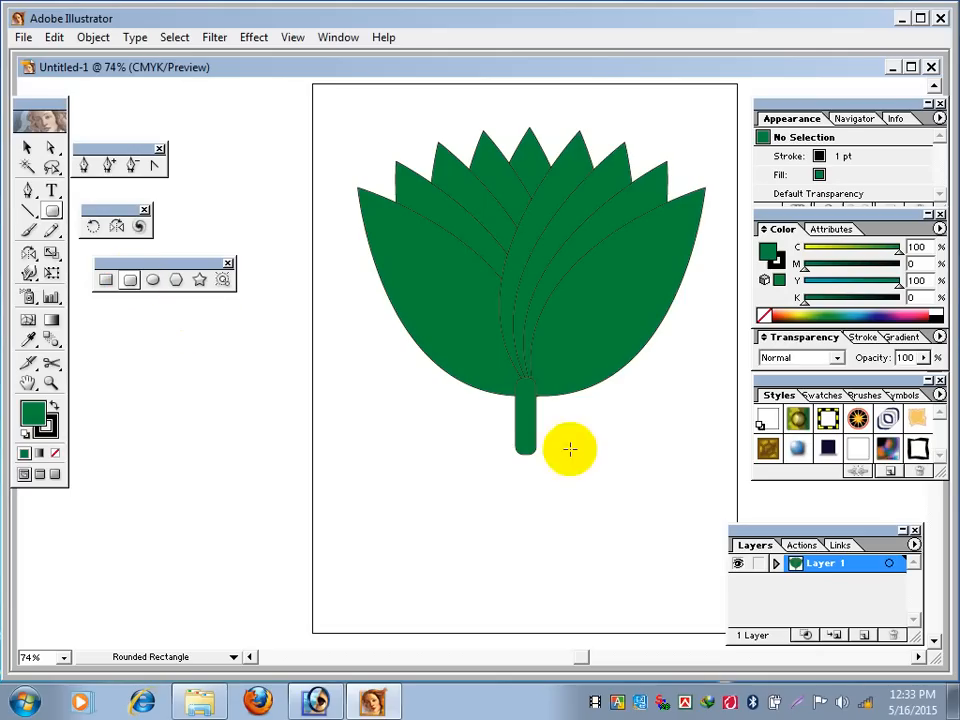
{"action": "left_click_drag", "start_coordinate": [671, 366], "coordinate": [697, 446]}
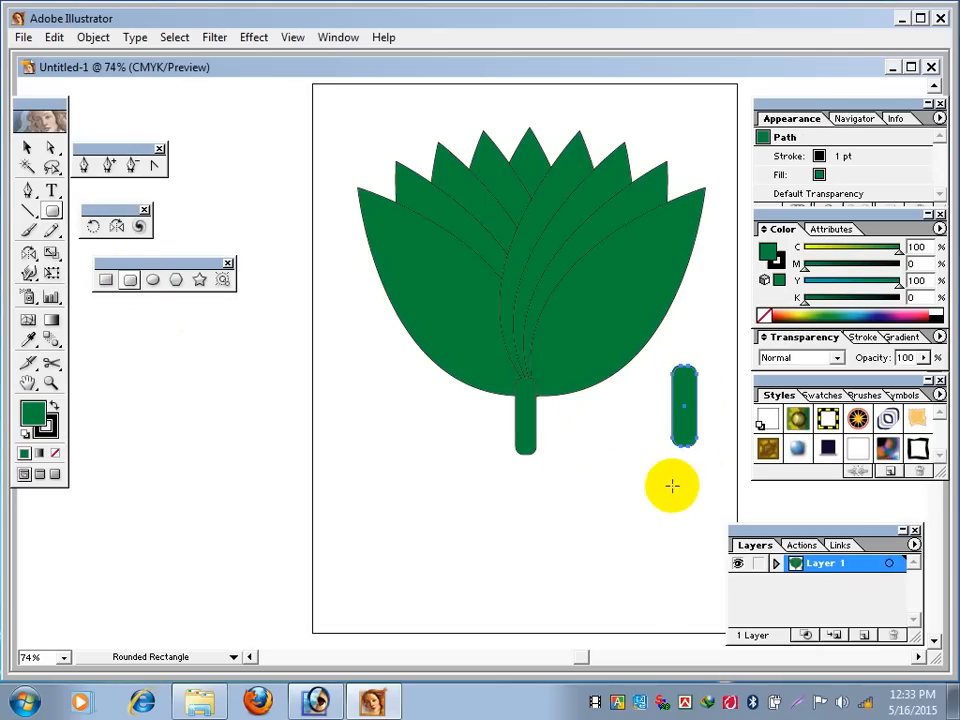
{"action": "key", "text": "Delete"}
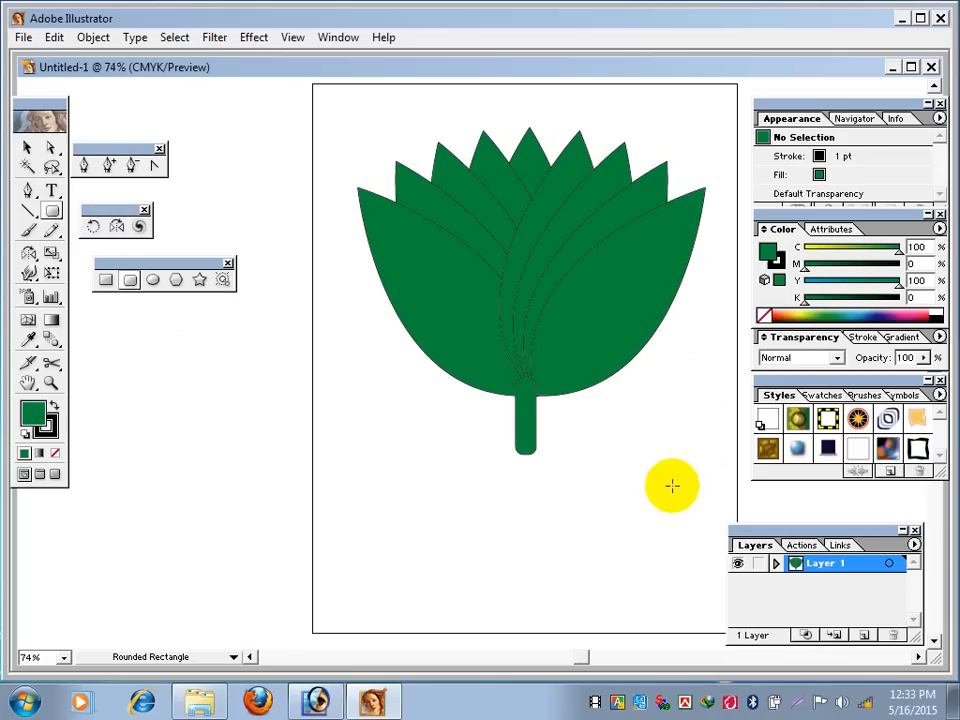
- Delete the green rounded-rectangle stem at the base of the leaves
{"action": "left_click", "coordinate": [27, 148]}
{"action": "left_click", "coordinate": [531, 420]}
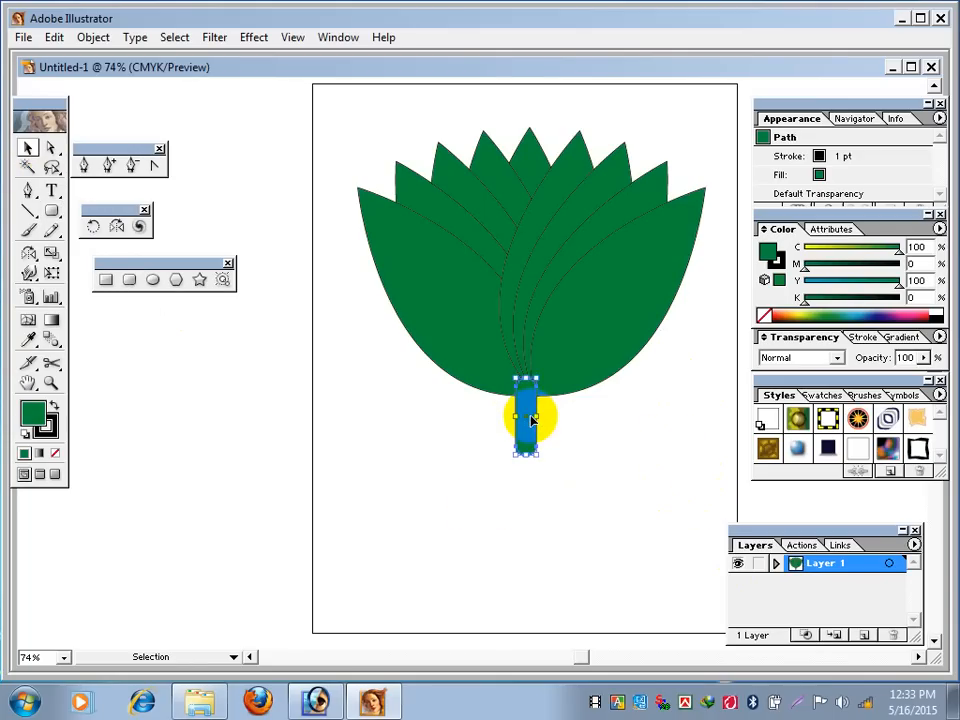
{"action": "key", "text": "Delete"}
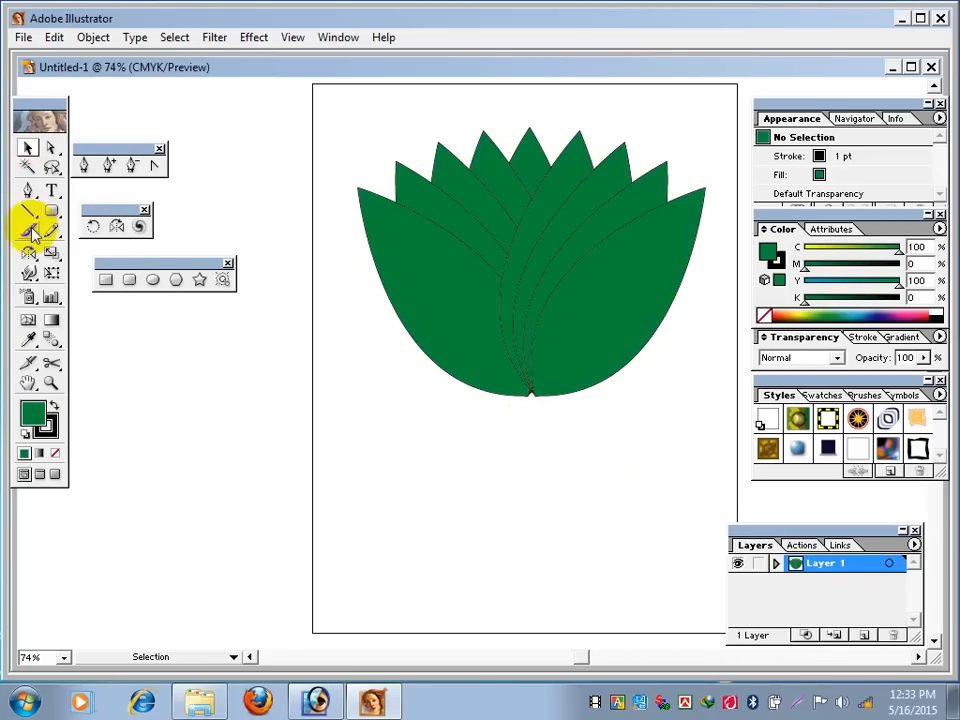
- Draw a trial vertical rounded rectangle centred over the base of the leaves and delete it
{"action": "left_click", "coordinate": [50, 212]}
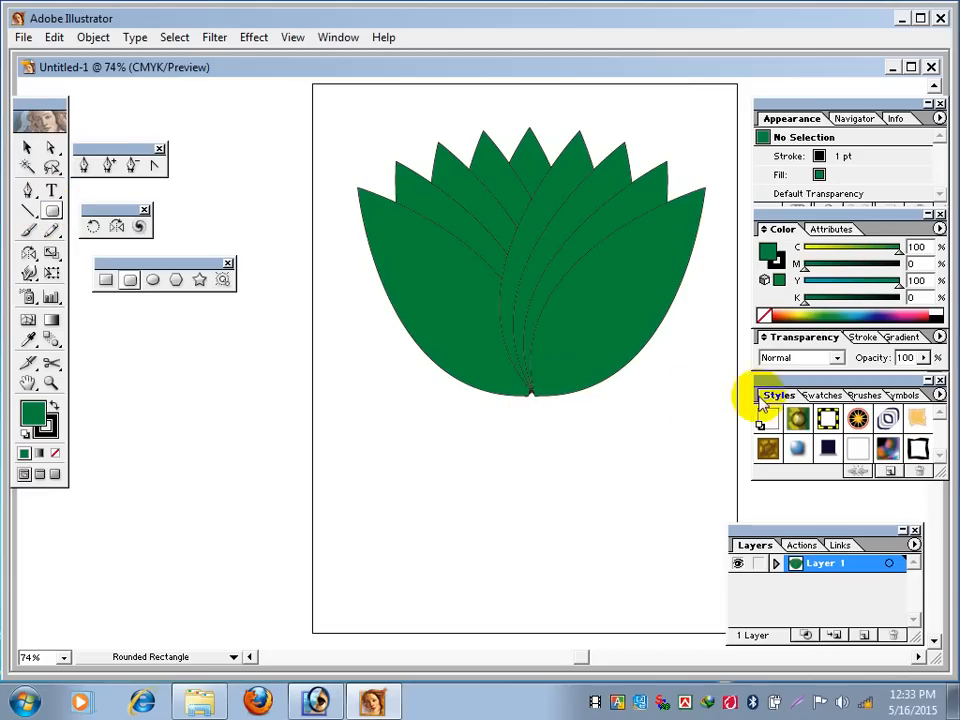
{"action": "left_click", "coordinate": [130, 281]}
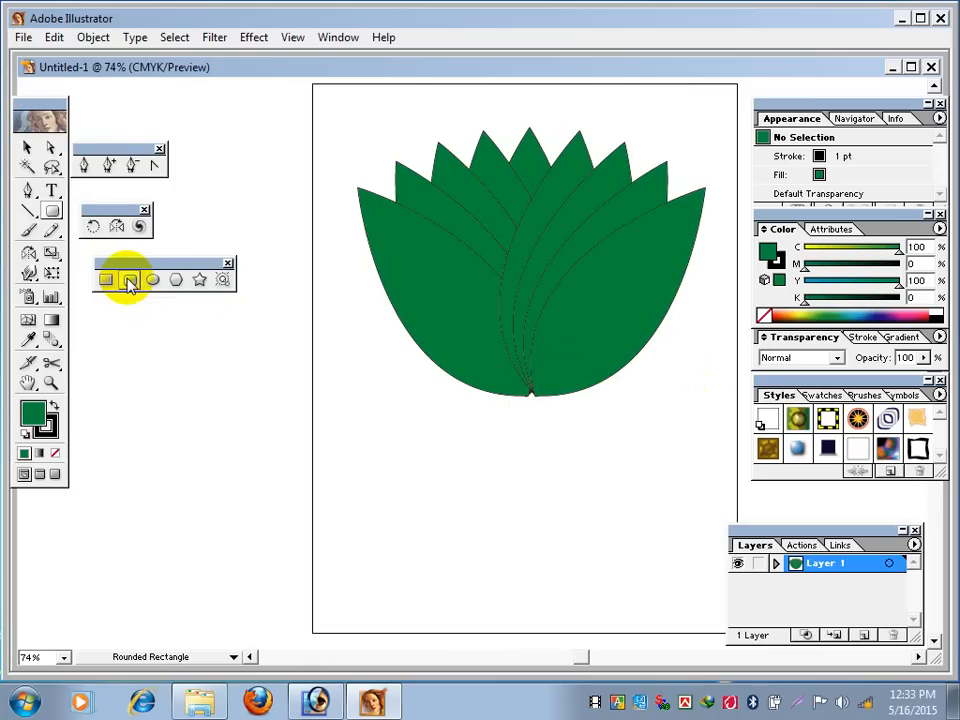
{"action": "left_click_drag", "start_coordinate": [561, 388], "coordinate": [542, 457]}
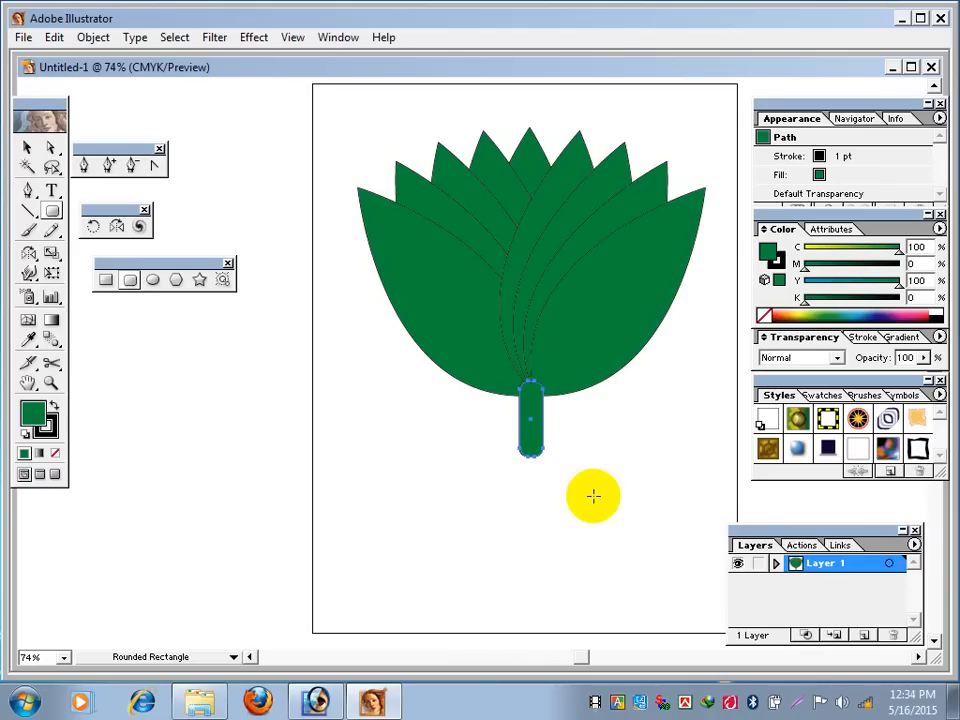
{"action": "left_click", "coordinate": [25, 149]}
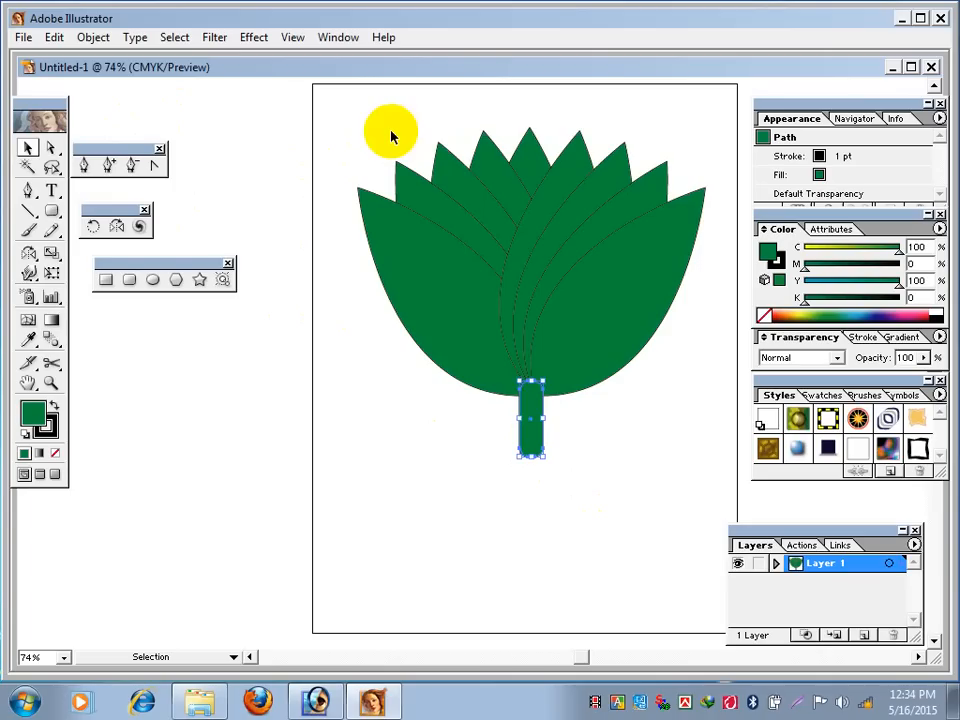
{"action": "key", "text": "Delete"}
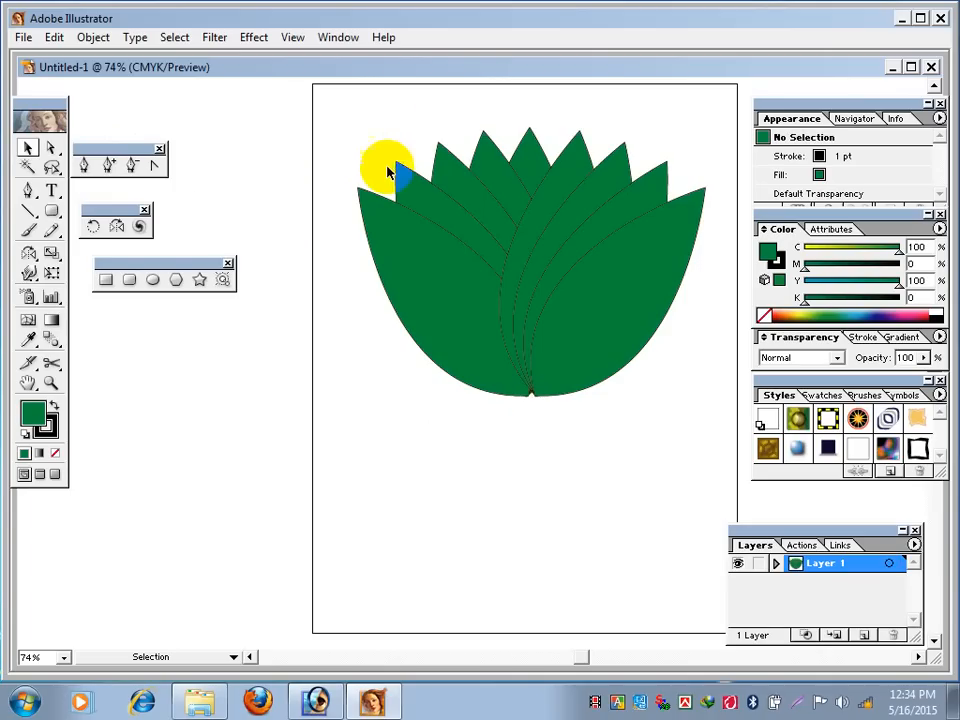
- Draw a narrow vertical rounded-rectangle stem overlapping the base of the leaves, and deselect it
{"action": "left_click", "coordinate": [128, 279]}
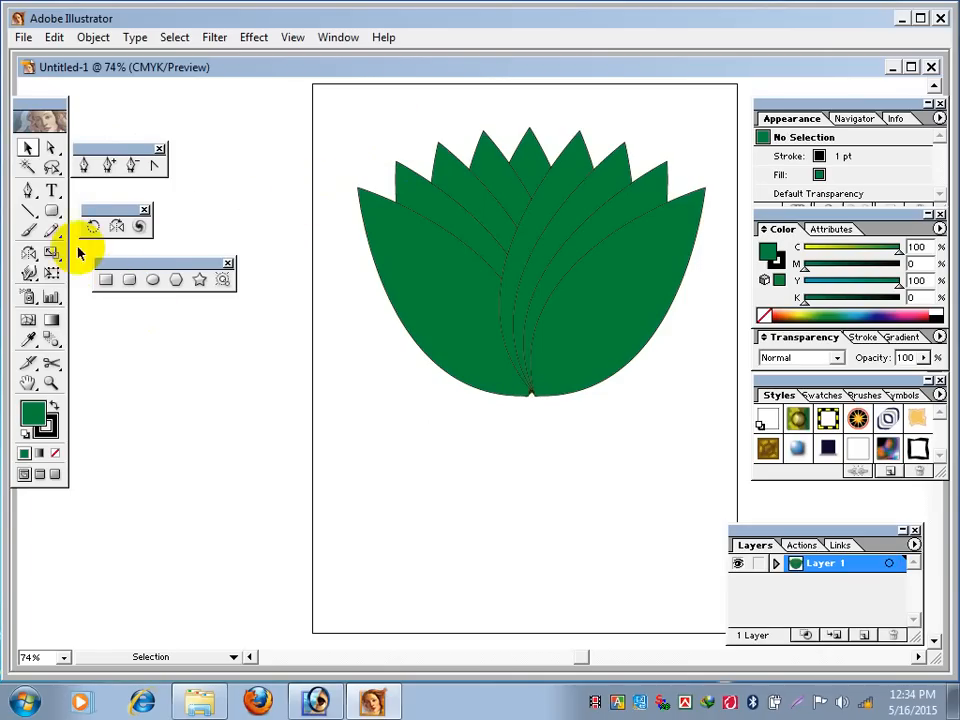
{"action": "left_click", "coordinate": [53, 215]}
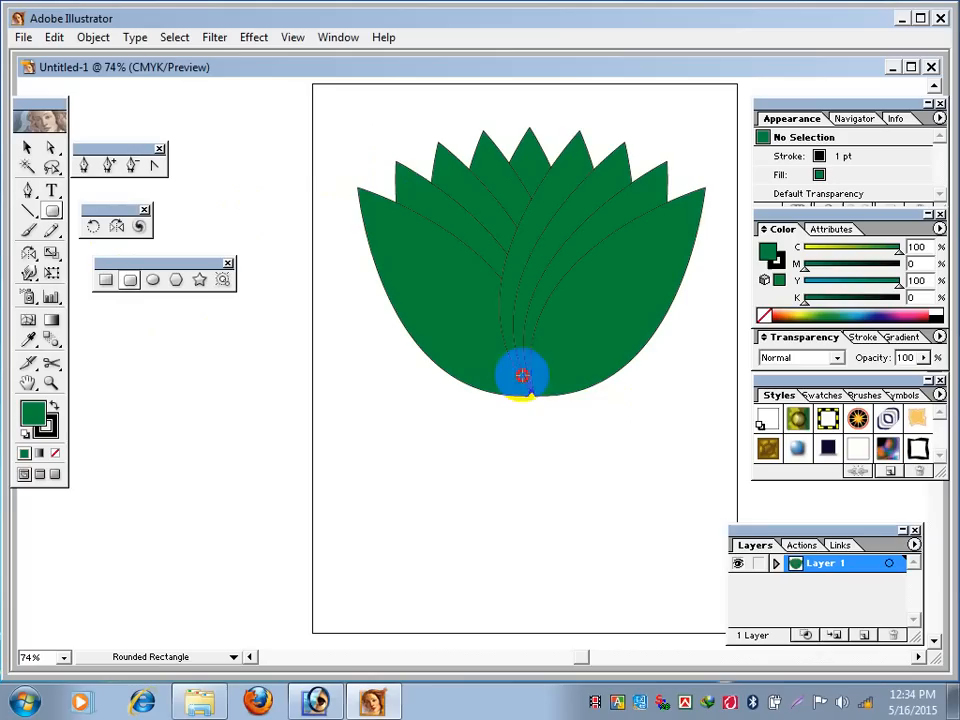
{"action": "left_click_drag", "start_coordinate": [521, 379], "coordinate": [545, 452]}
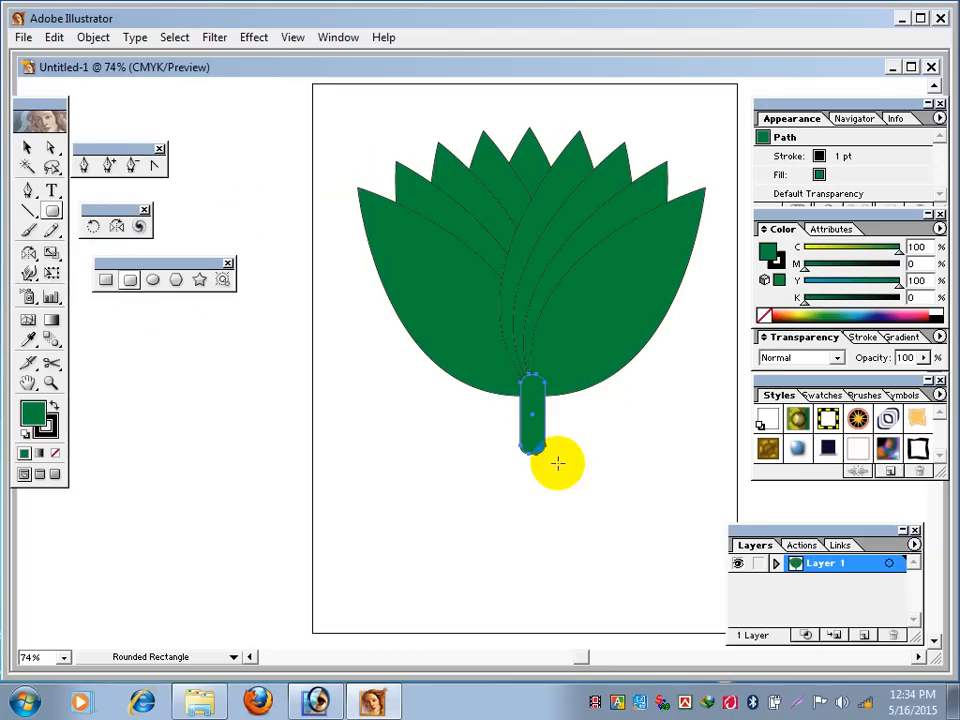
{"action": "left_click", "coordinate": [28, 152]}
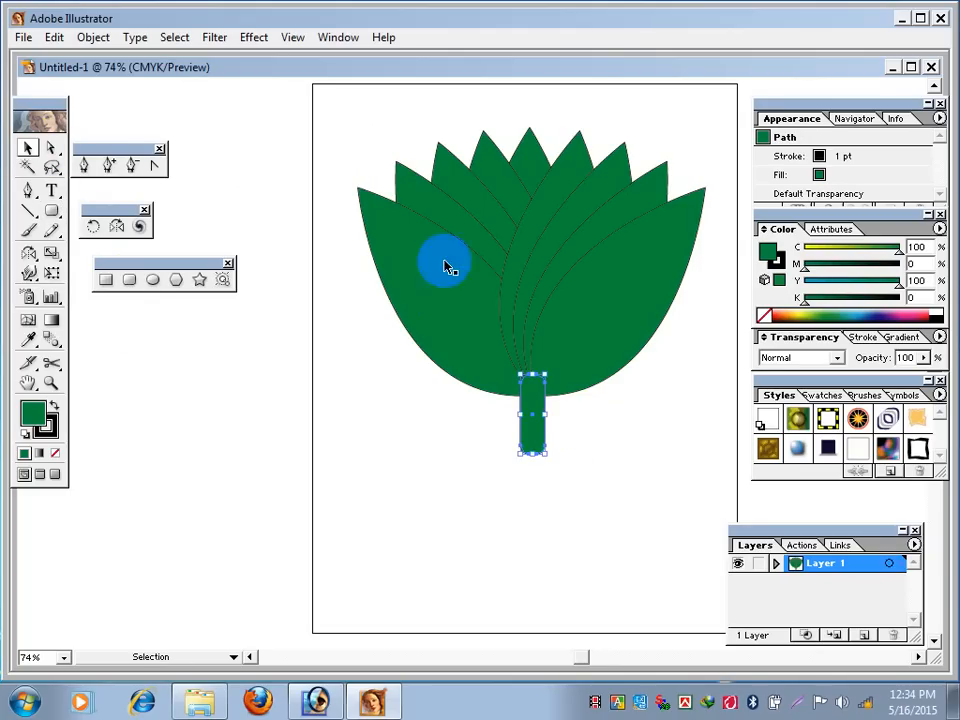
{"action": "left_click", "coordinate": [381, 137]}
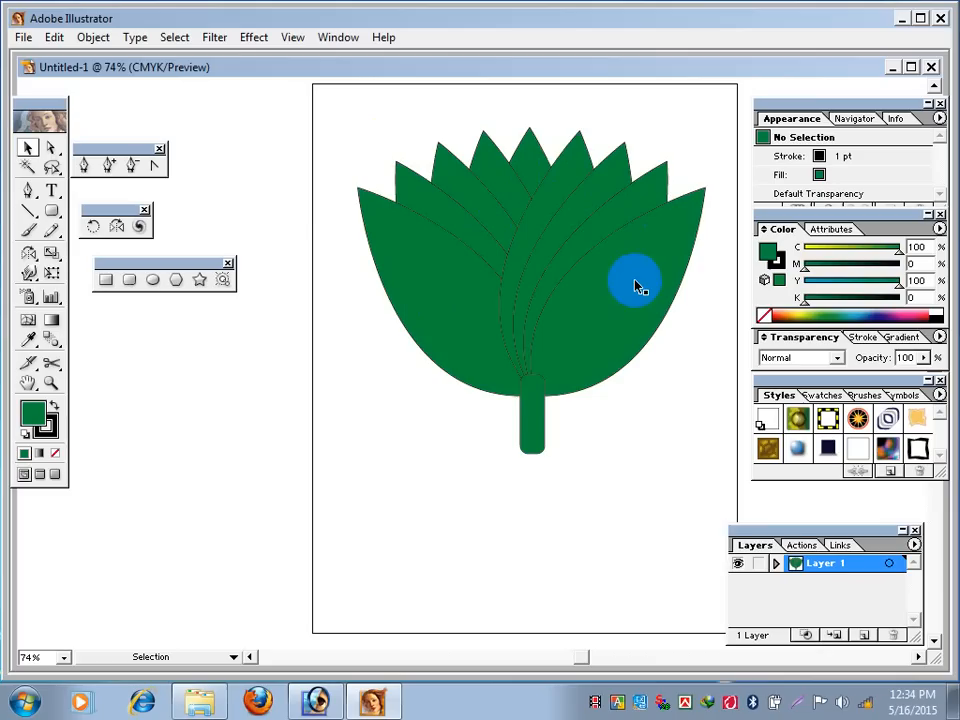
- Move the colour settings nearer the artwork and fill the four left leaves, outermost inward, with pink, yellow-green, purple and brown
{"action": "left_click_drag", "start_coordinate": [795, 220], "coordinate": [761, 118]}
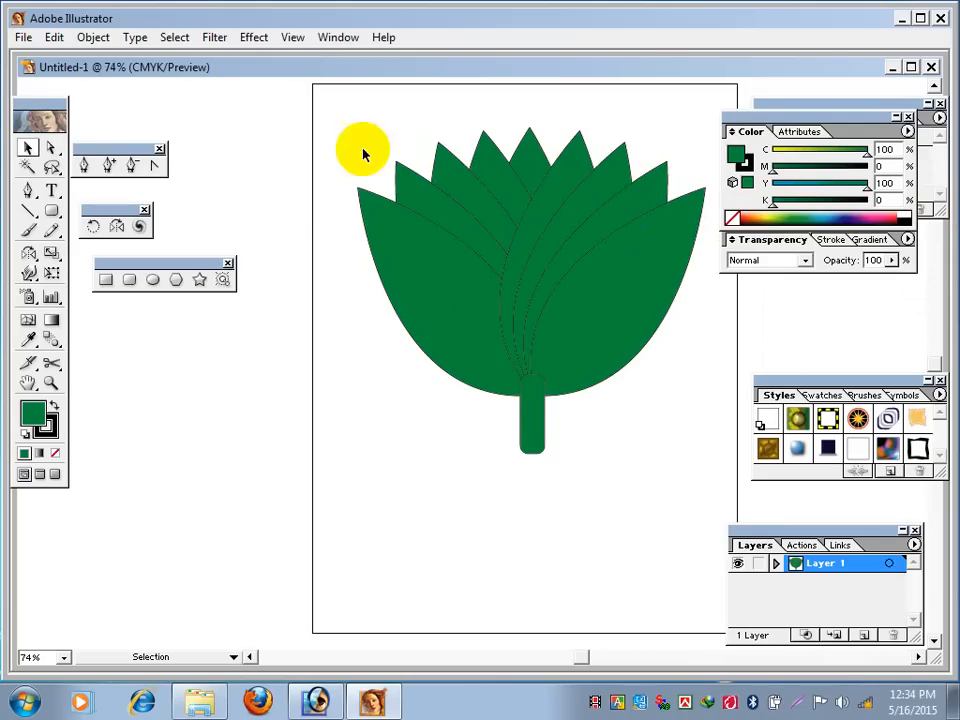
{"action": "left_click", "coordinate": [404, 256]}
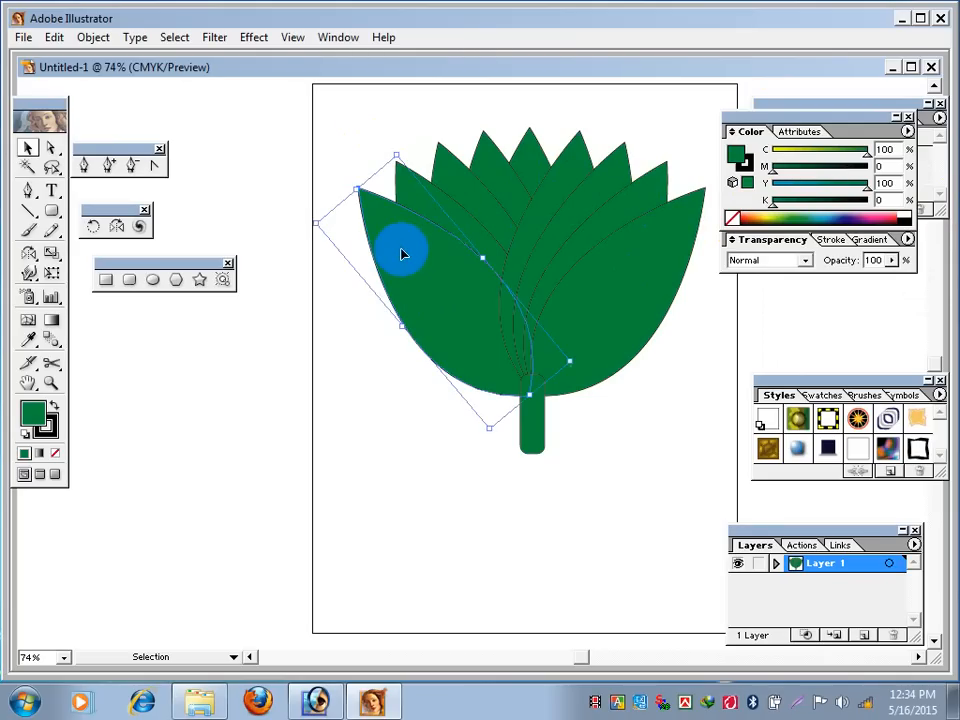
{"action": "left_click", "coordinate": [884, 214]}
{"action": "left_click", "coordinate": [418, 189]}
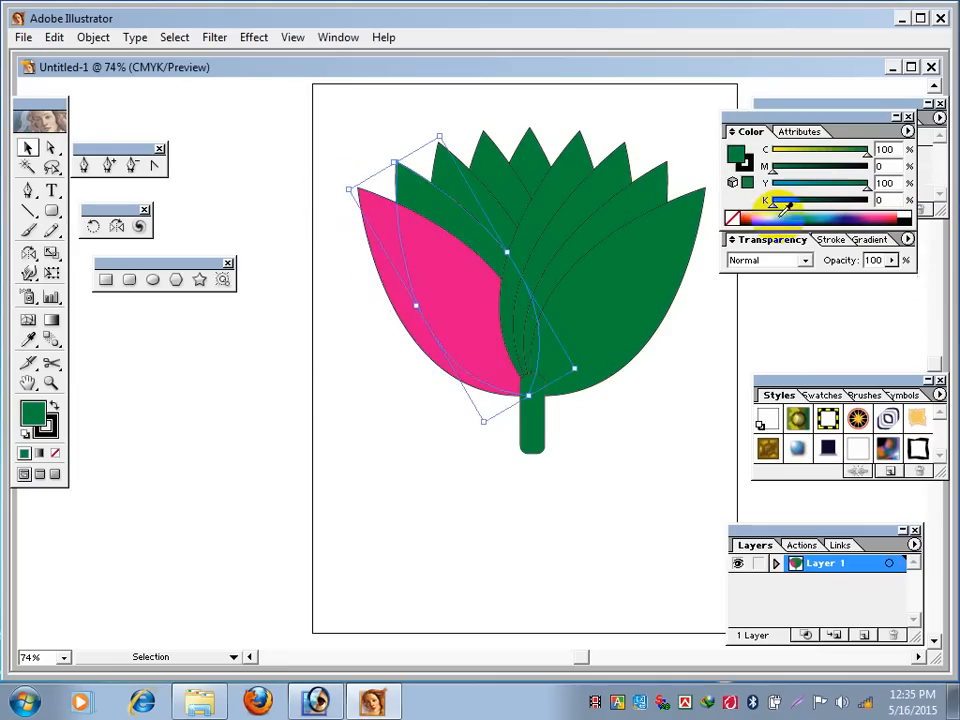
{"action": "left_click", "coordinate": [776, 212]}
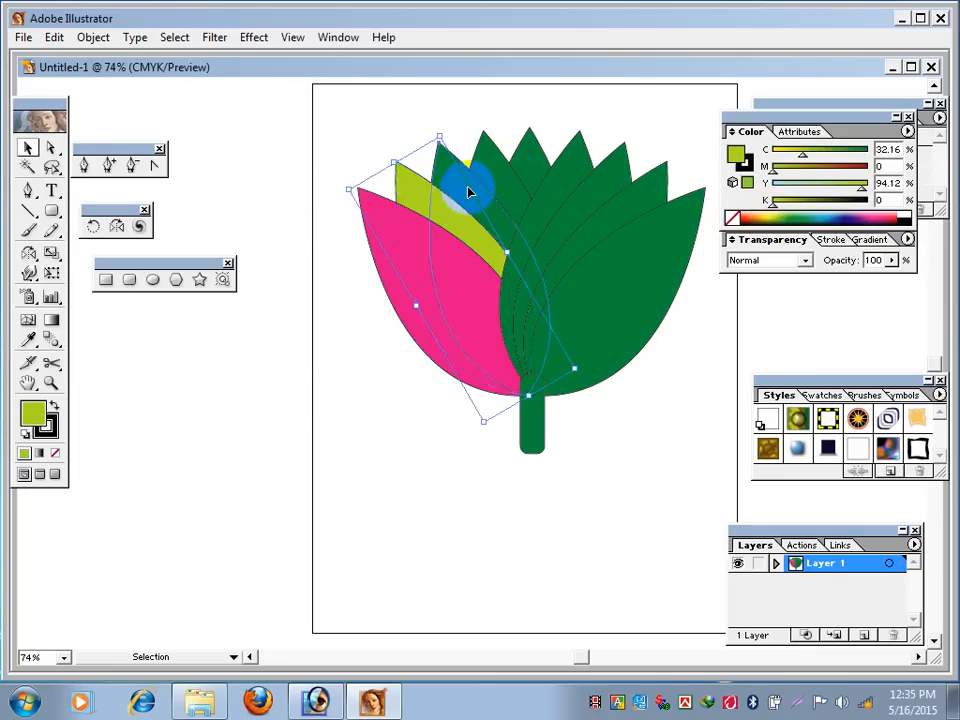
{"action": "left_click", "coordinate": [467, 189]}
{"action": "left_click", "coordinate": [893, 213]}
{"action": "left_click", "coordinate": [508, 183]}
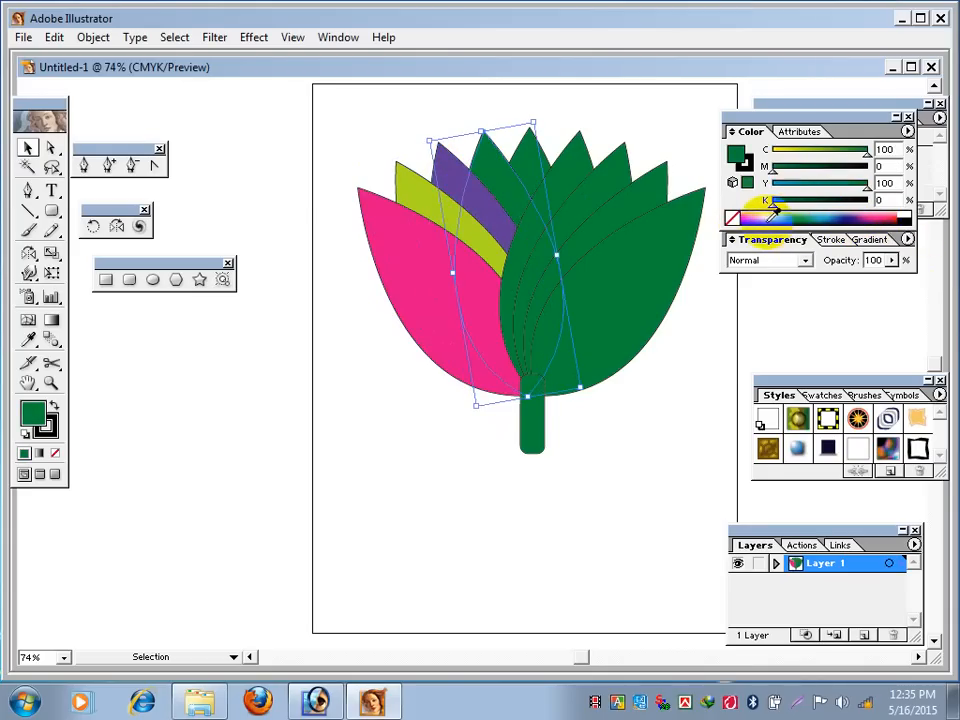
{"action": "left_click", "coordinate": [752, 213]}
- Fill the four right leaves, from the innermost outward, with purple, pink, dark olive green and navy blue, and deselect everything
{"action": "left_click", "coordinate": [557, 178]}
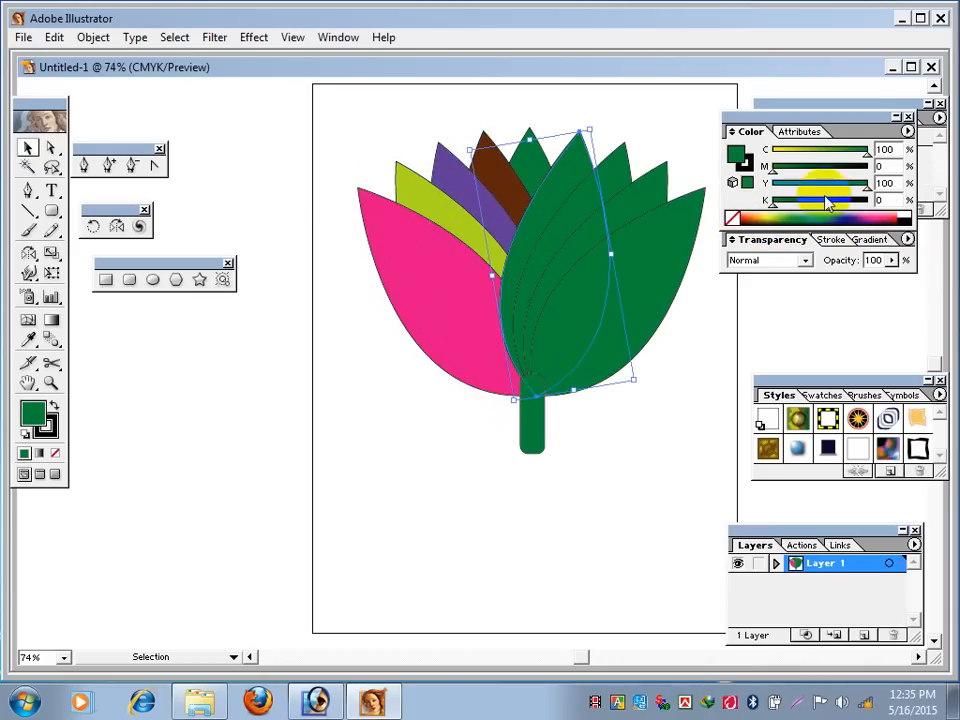
{"action": "left_click", "coordinate": [893, 213]}
{"action": "left_click", "coordinate": [618, 155]}
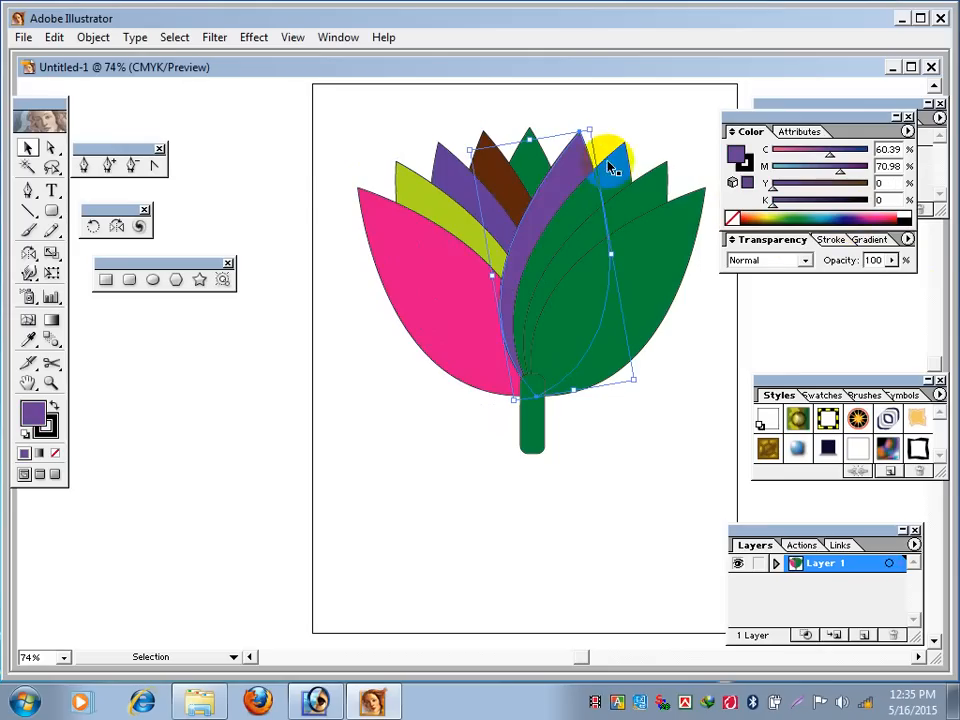
{"action": "left_click", "coordinate": [874, 212]}
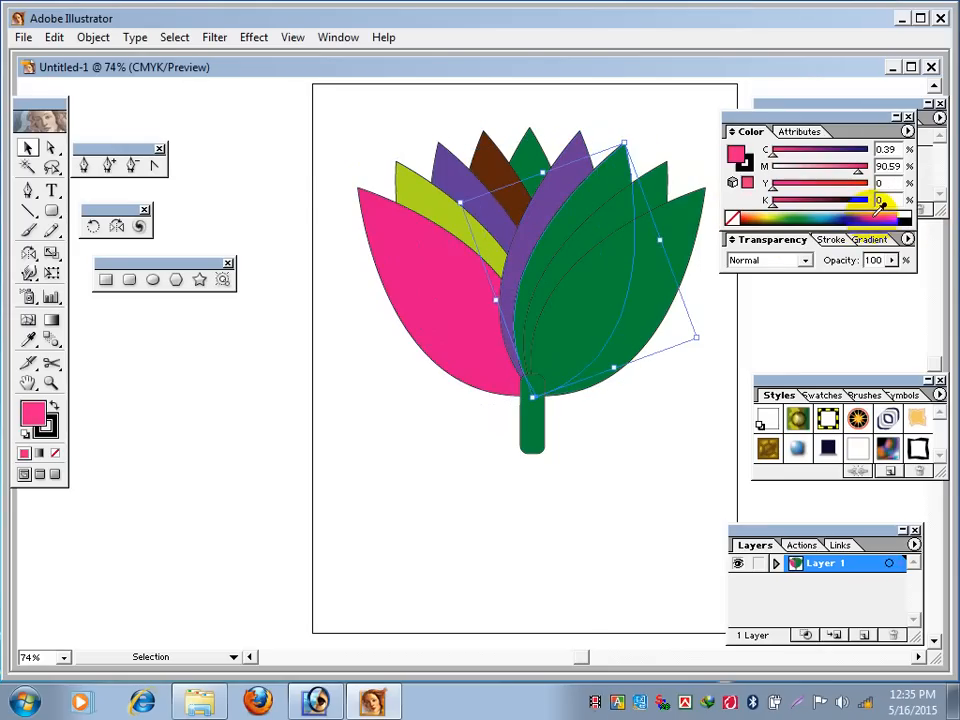
{"action": "left_click", "coordinate": [621, 214]}
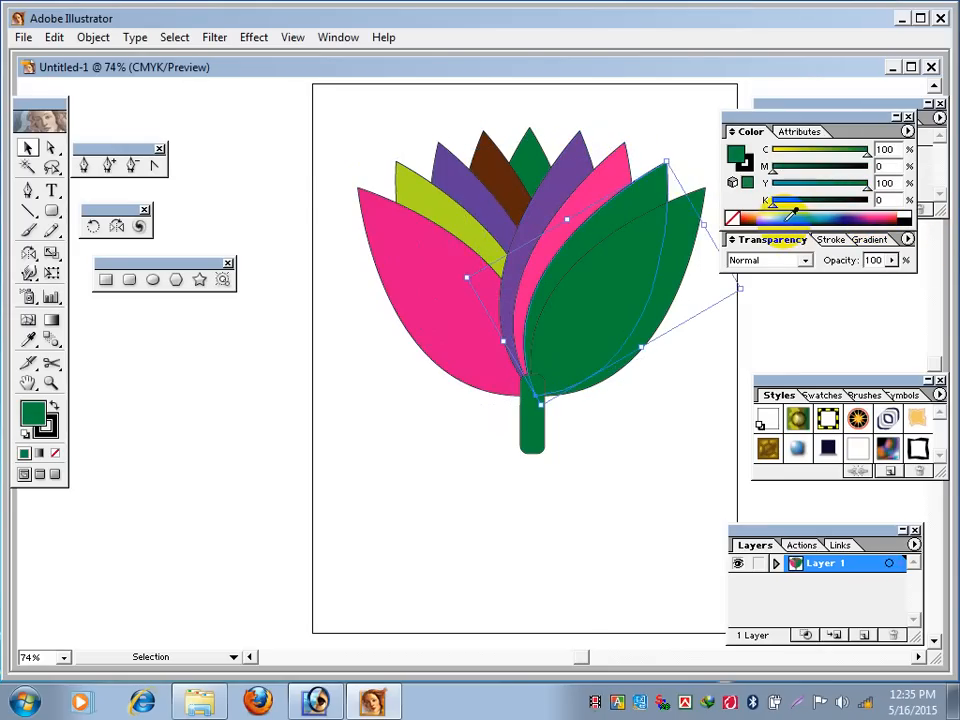
{"action": "left_click", "coordinate": [686, 240]}
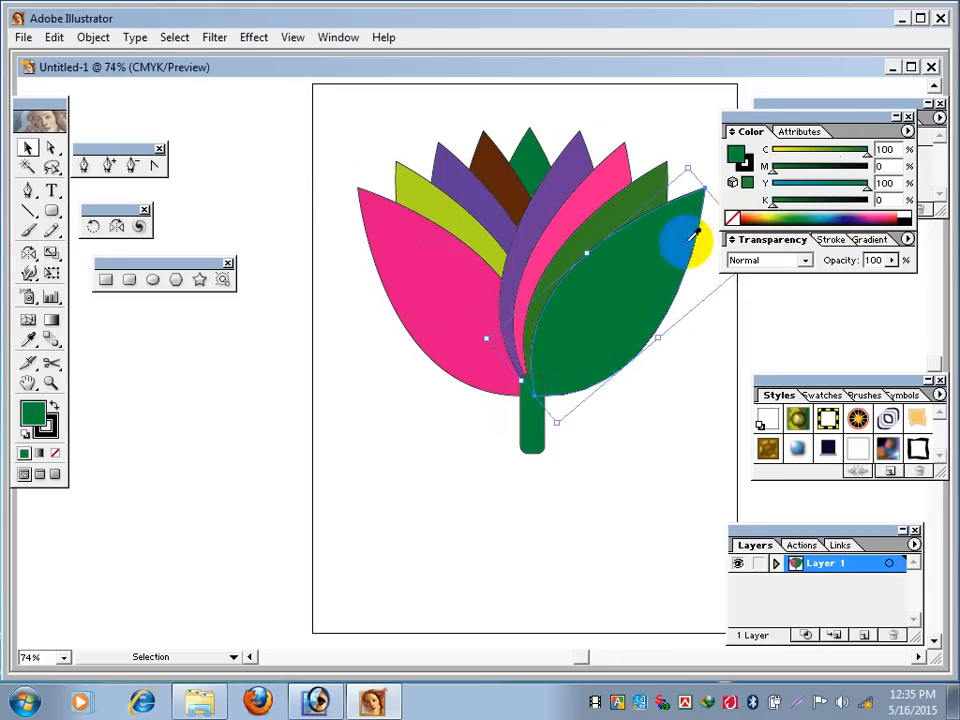
{"action": "left_click", "coordinate": [847, 216]}
{"action": "left_click", "coordinate": [614, 407]}
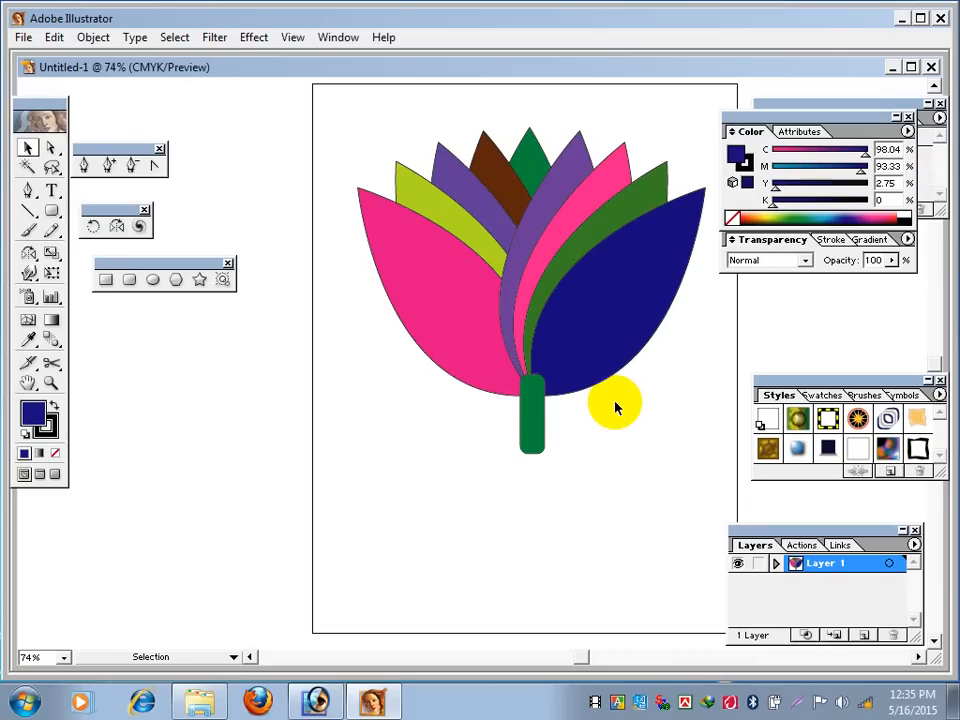
- Select the upright green leaf behind the others and examine the Arrange options for its stacking order
{"action": "left_click", "coordinate": [524, 160]}
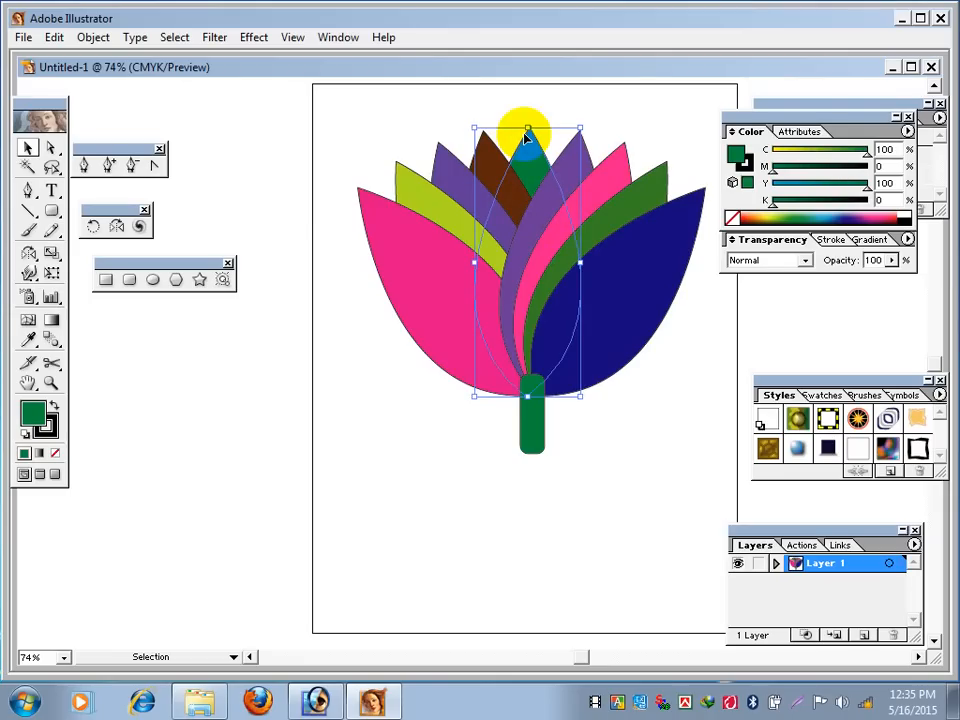
{"action": "left_click_drag", "start_coordinate": [525, 137], "coordinate": [533, 163]}
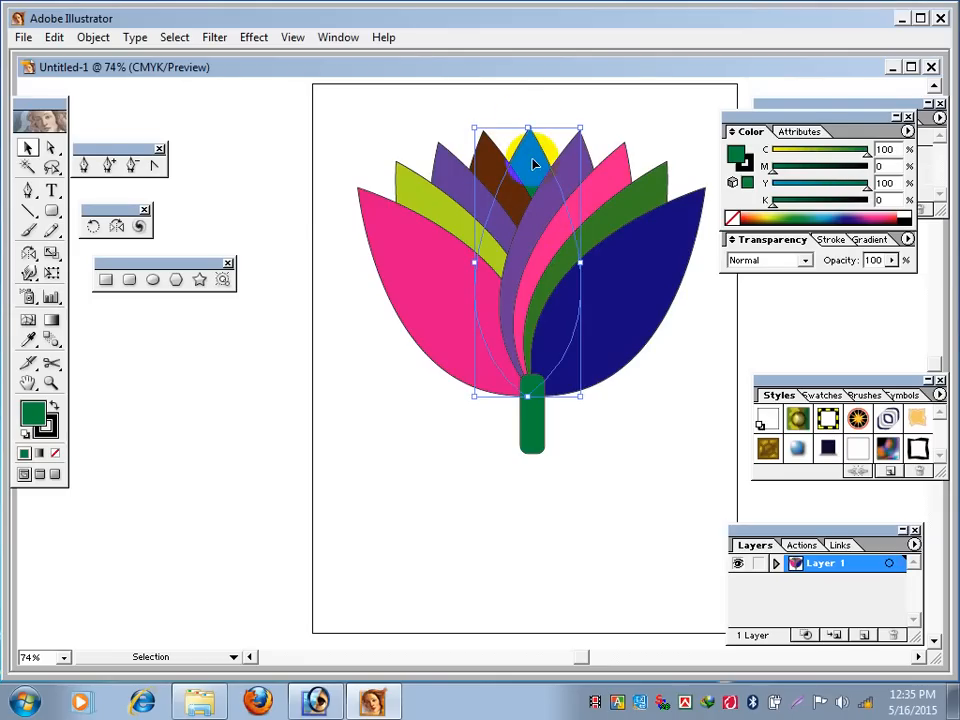
{"action": "left_click", "coordinate": [93, 37]}
{"action": "mouse_move", "coordinate": [84, 78]}
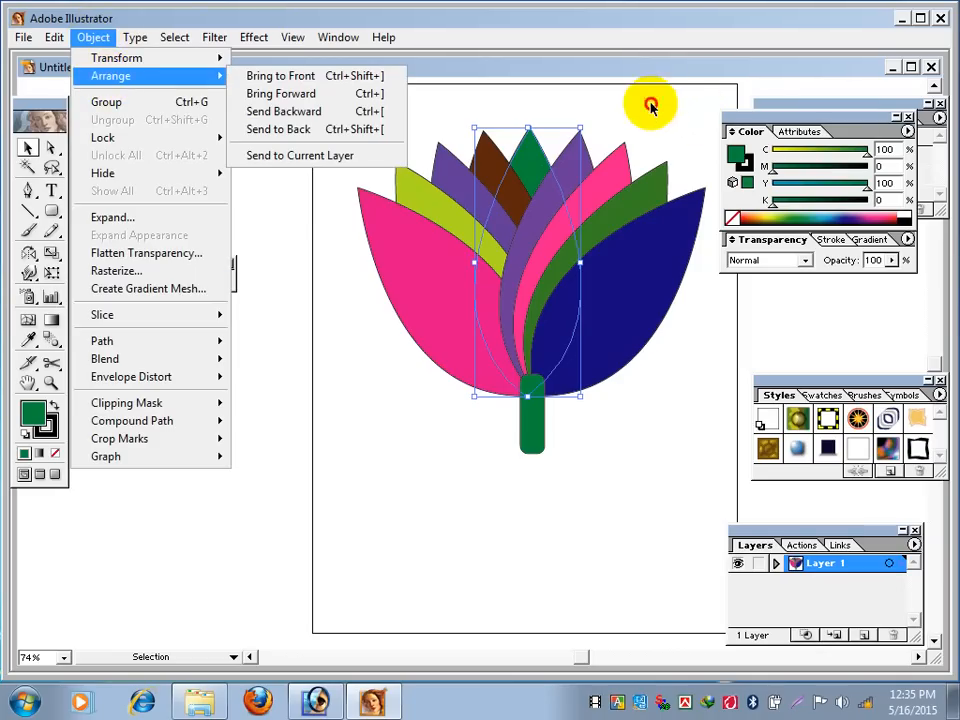
{"action": "key", "text": "ctrl+shift+bracketright"}
{"action": "left_click", "coordinate": [535, 156]}
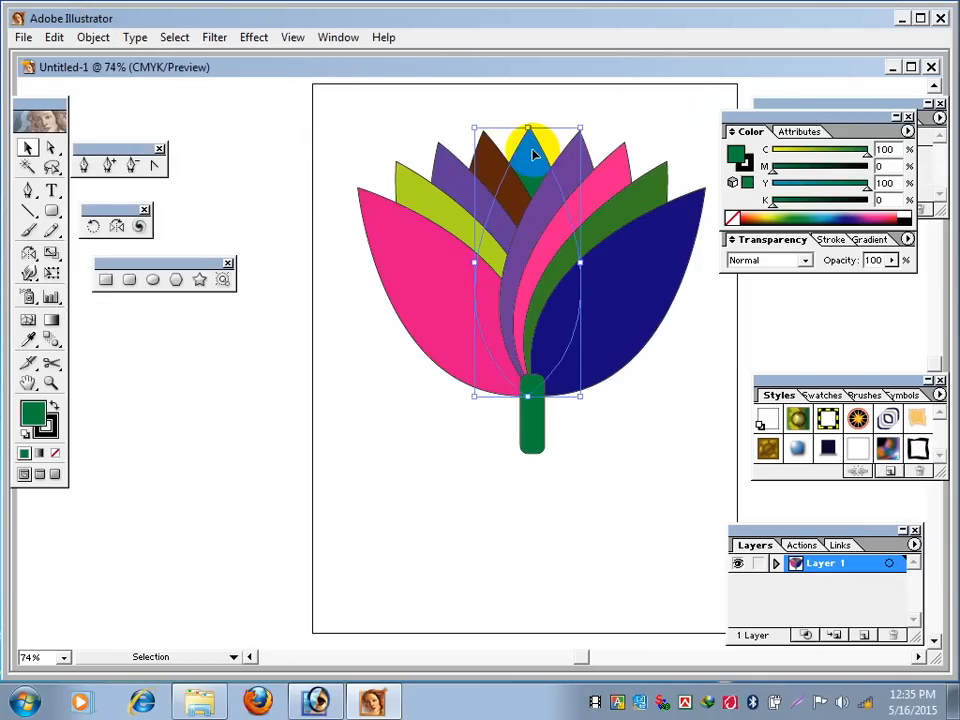
{"action": "key", "text": "ctrl+bracketleft"}
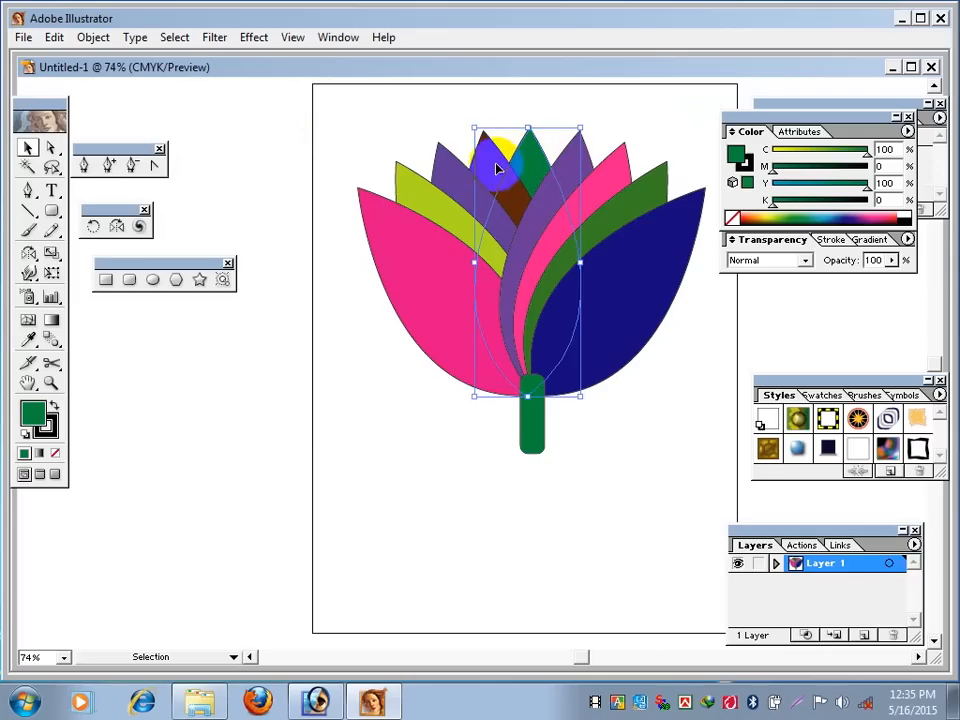
{"action": "key", "text": "ctrl+bracketright"}
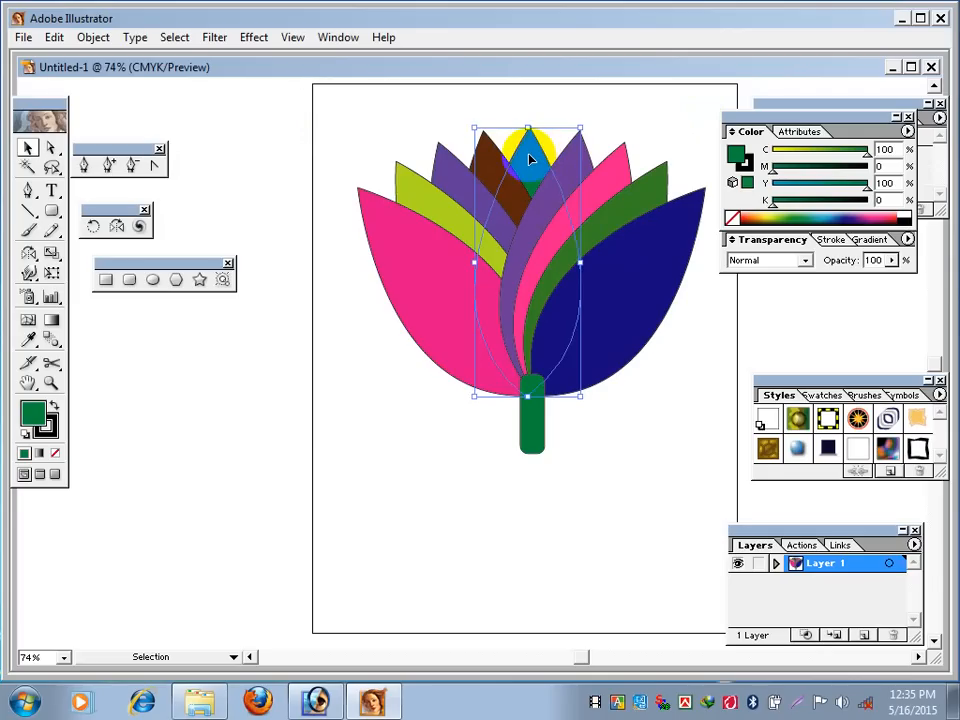
{"action": "key", "text": "ctrl+shift+bracketleft"}
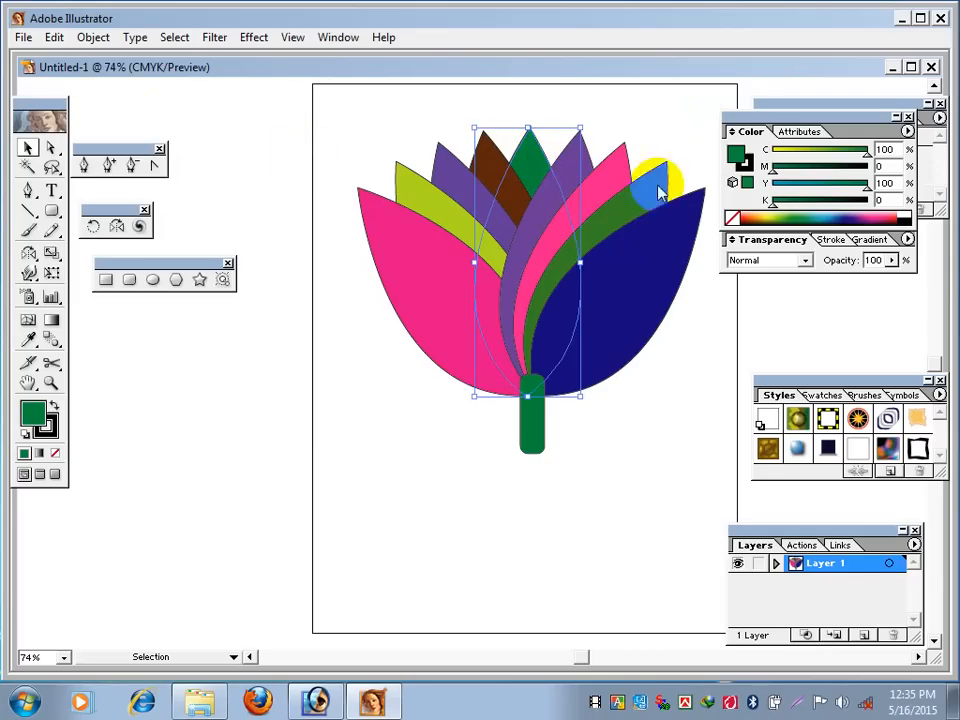
- Bring the upright green leaf to the front of all the other shapes, and deselect it
{"action": "left_click", "coordinate": [92, 37]}
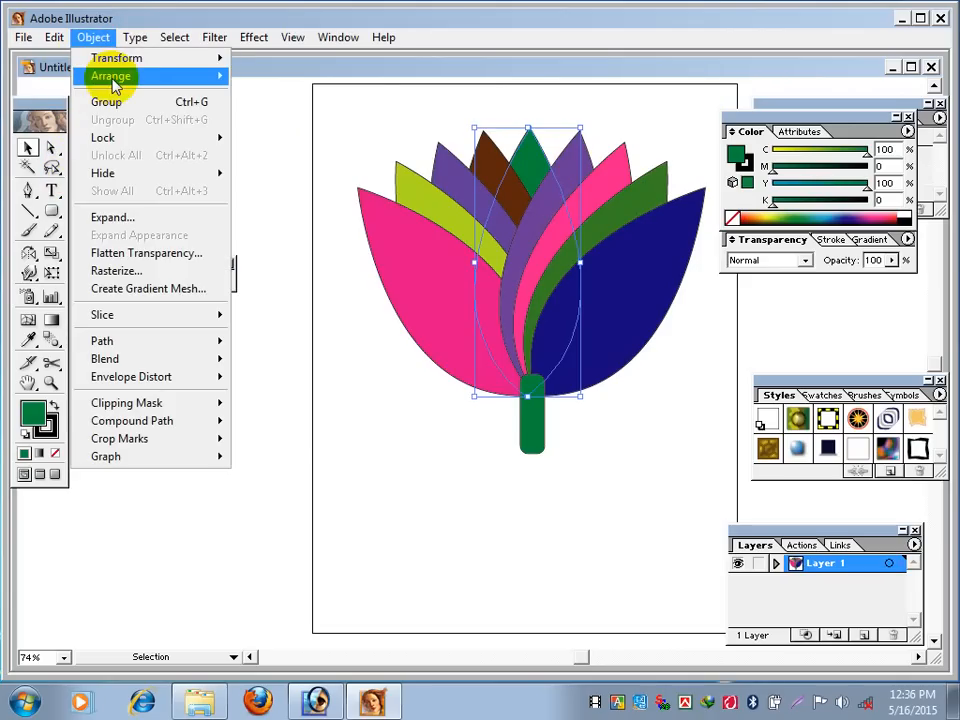
{"action": "mouse_move", "coordinate": [118, 77]}
{"action": "left_click", "coordinate": [339, 79]}
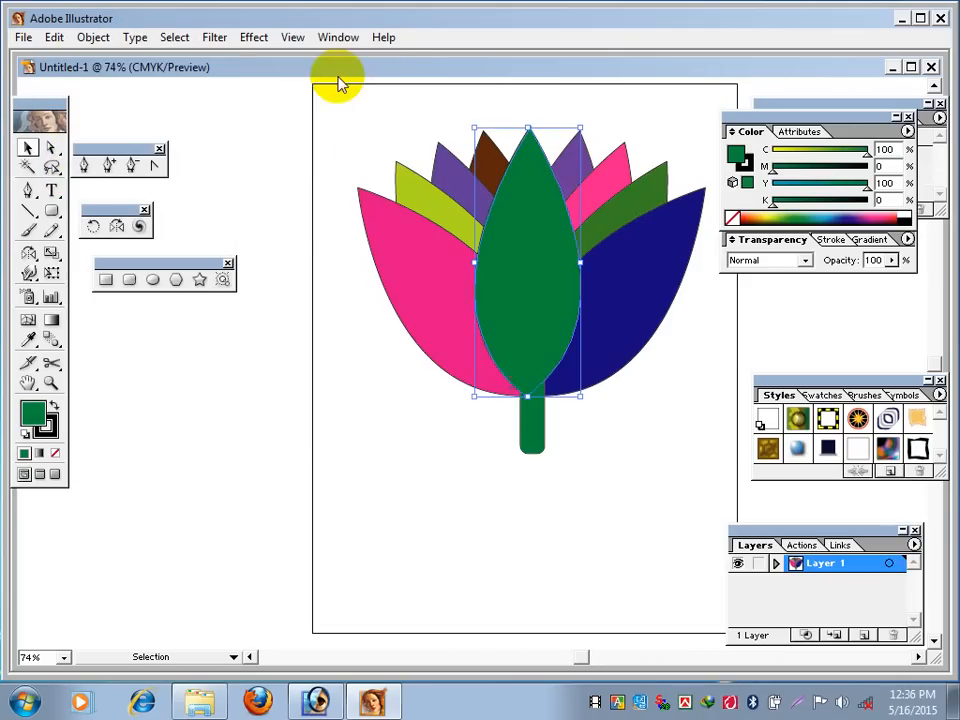
{"action": "left_click", "coordinate": [338, 228]}
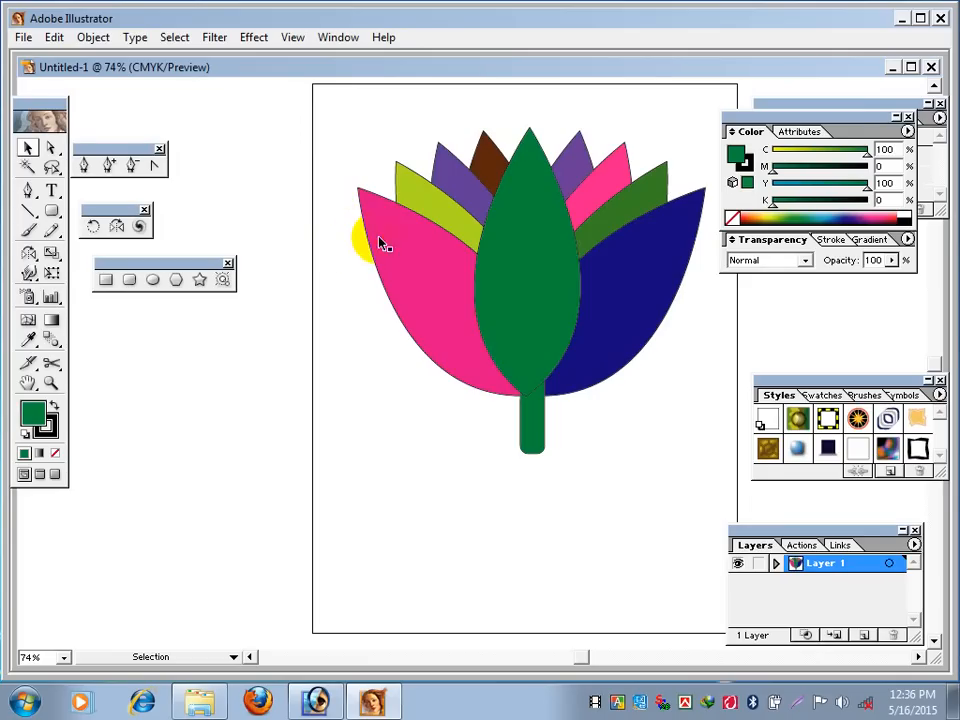
- Recolour the three outer leaves of the left half, outermost inward, with magenta, teal and orange
{"action": "left_click", "coordinate": [380, 240]}
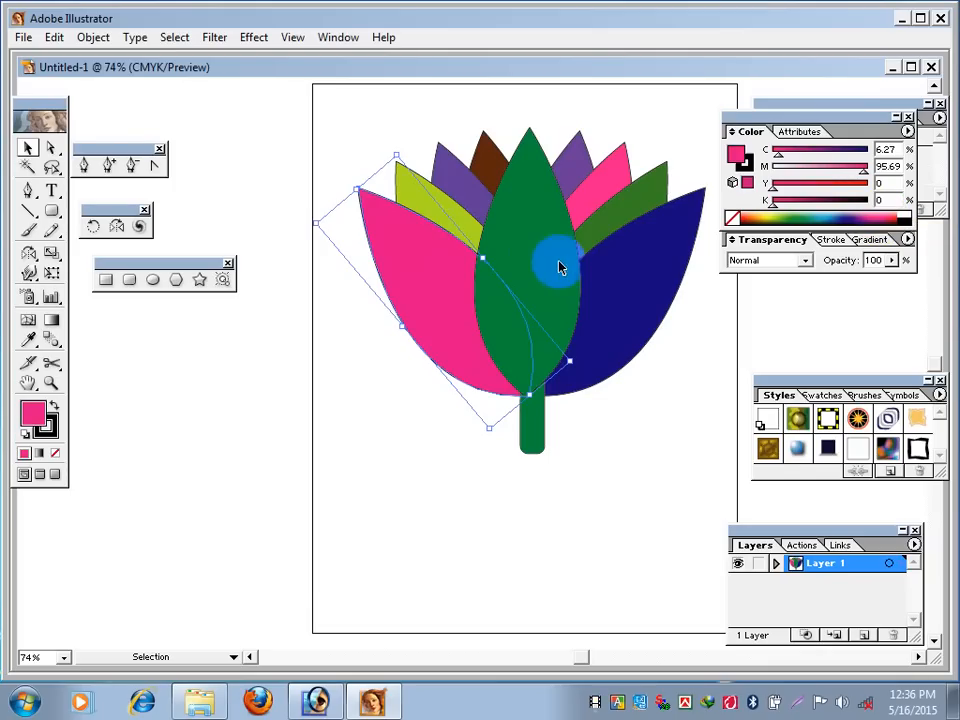
{"action": "left_click", "coordinate": [868, 220]}
{"action": "left_click", "coordinate": [442, 211]}
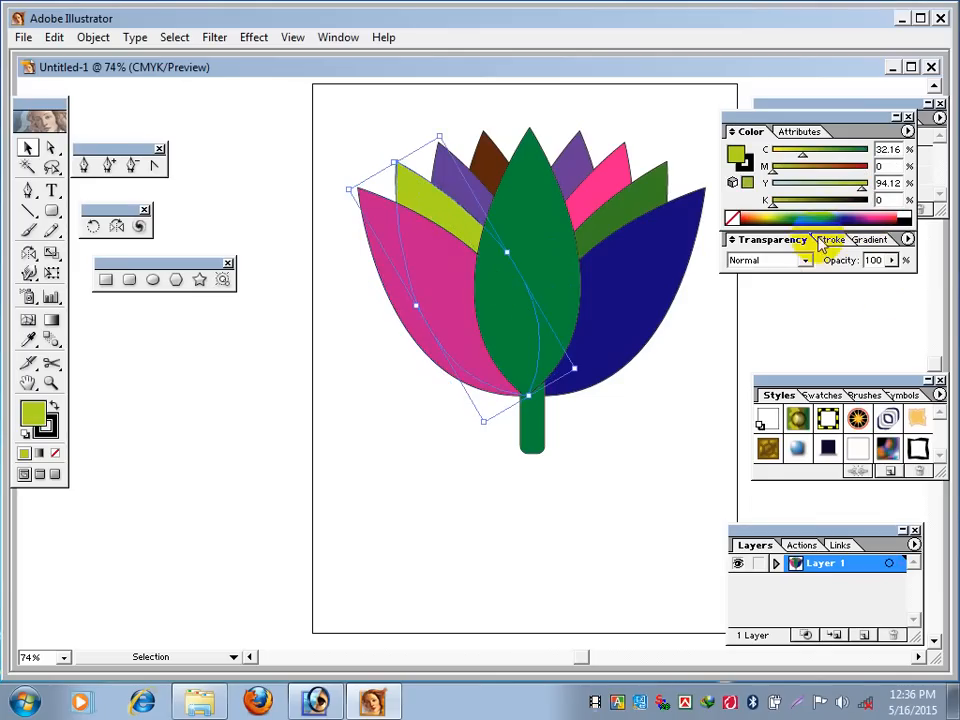
{"action": "left_click", "coordinate": [808, 213]}
{"action": "left_click", "coordinate": [462, 185]}
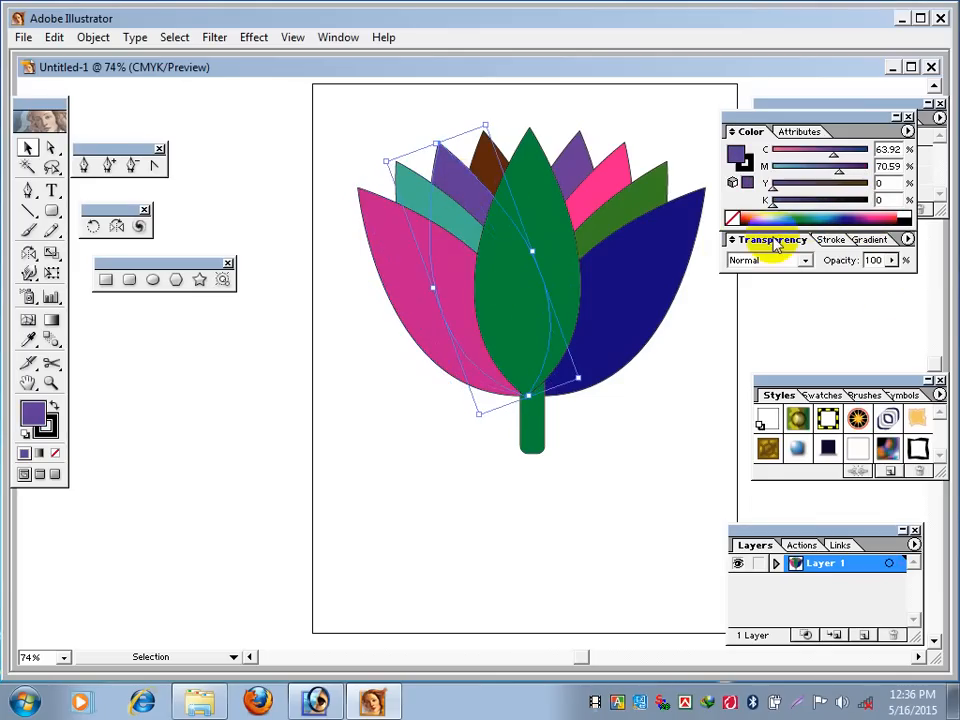
{"action": "left_click", "coordinate": [757, 214]}
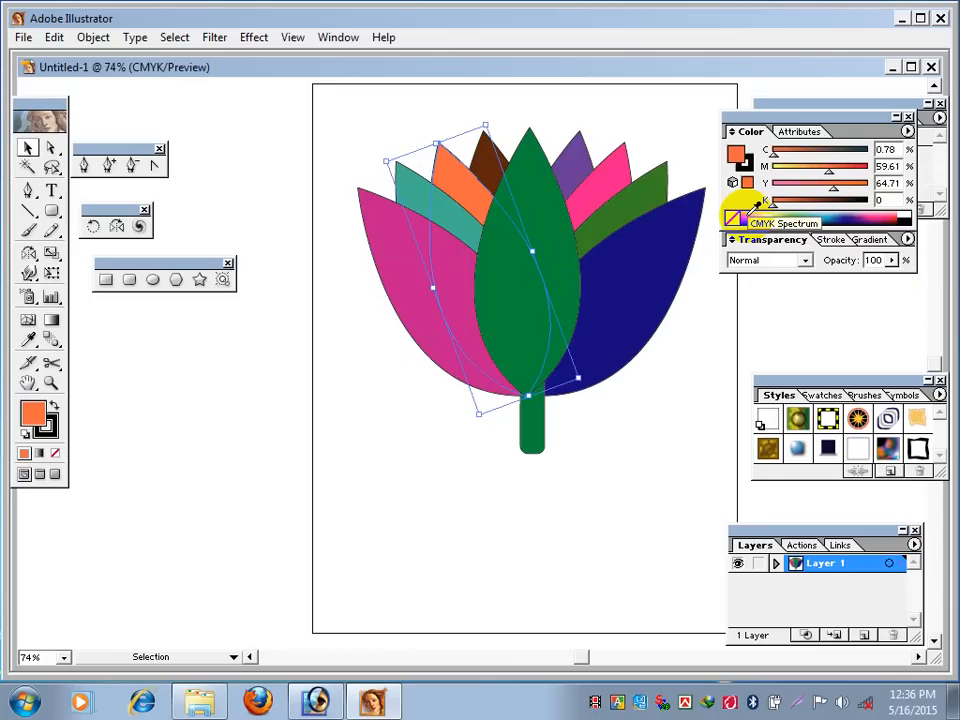
- Send the upright green leaf behind all the other shapes, and deselect it
{"action": "left_click", "coordinate": [527, 142]}
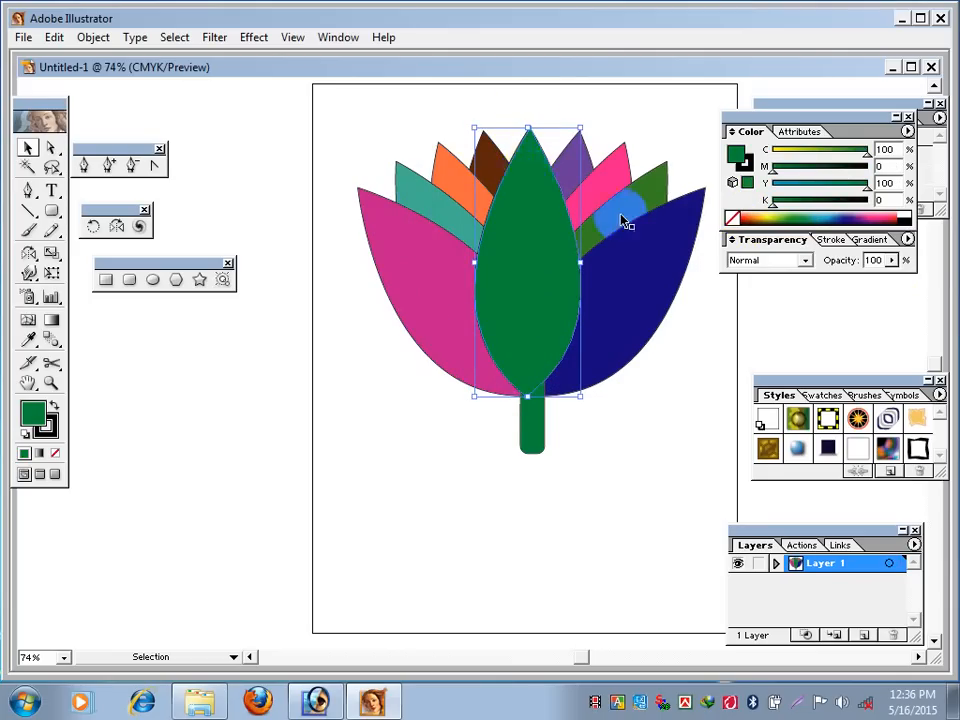
{"action": "left_click", "coordinate": [512, 155]}
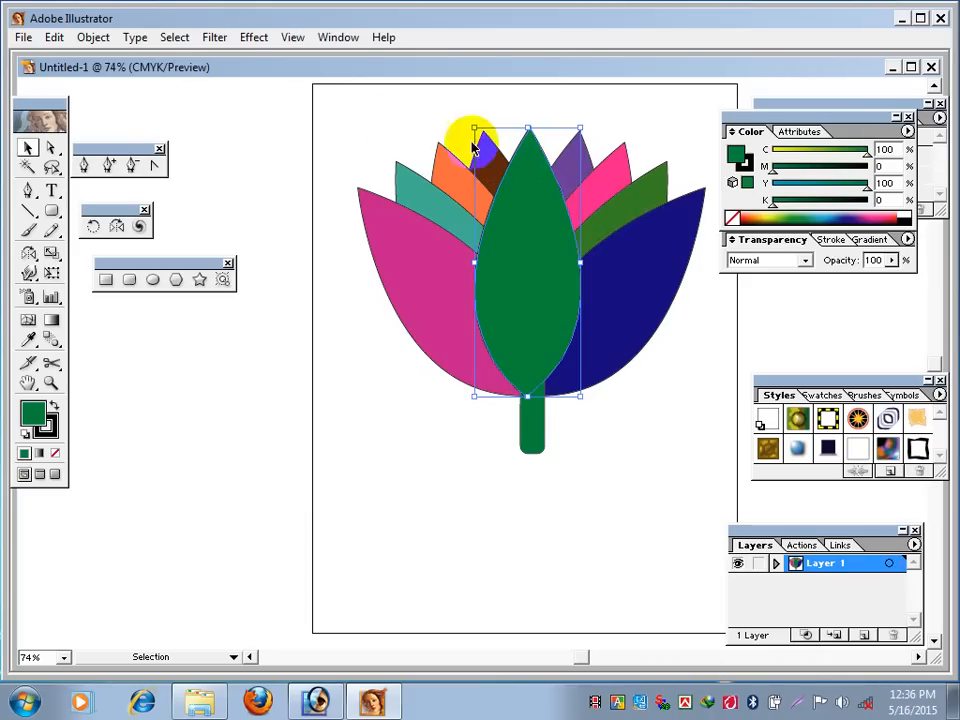
{"action": "left_click", "coordinate": [93, 38]}
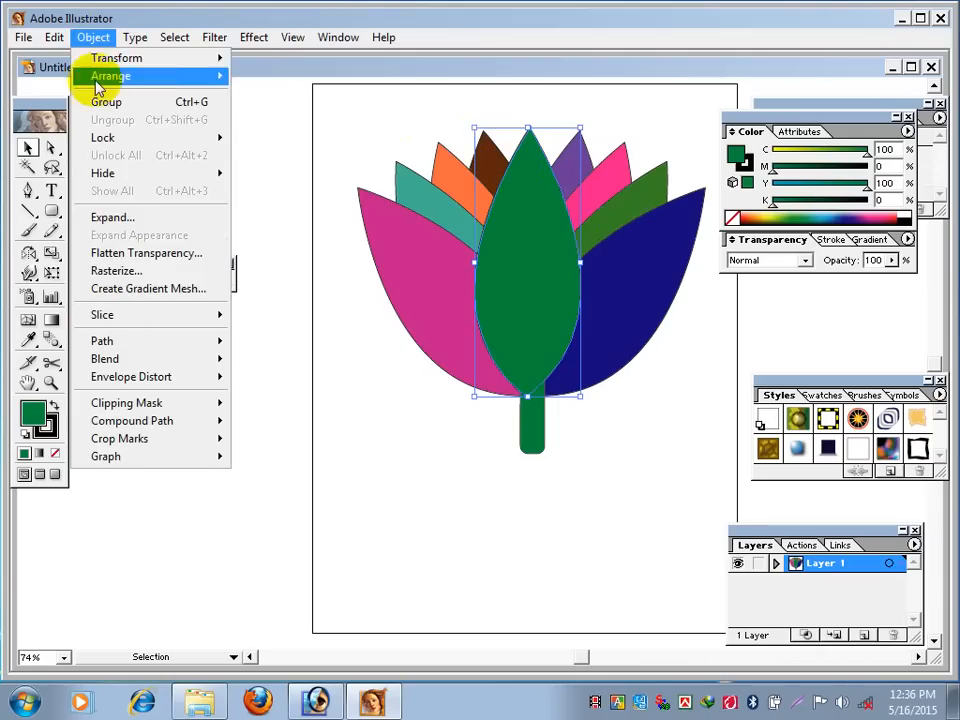
{"action": "mouse_move", "coordinate": [101, 86]}
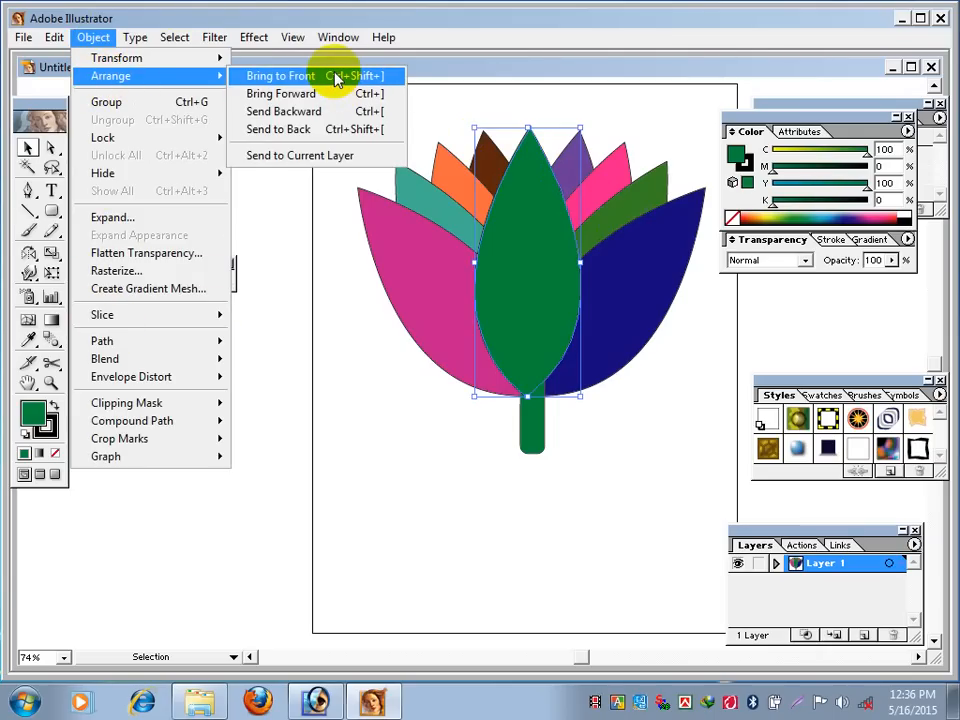
{"action": "left_click", "coordinate": [333, 138]}
{"action": "left_click", "coordinate": [330, 137]}
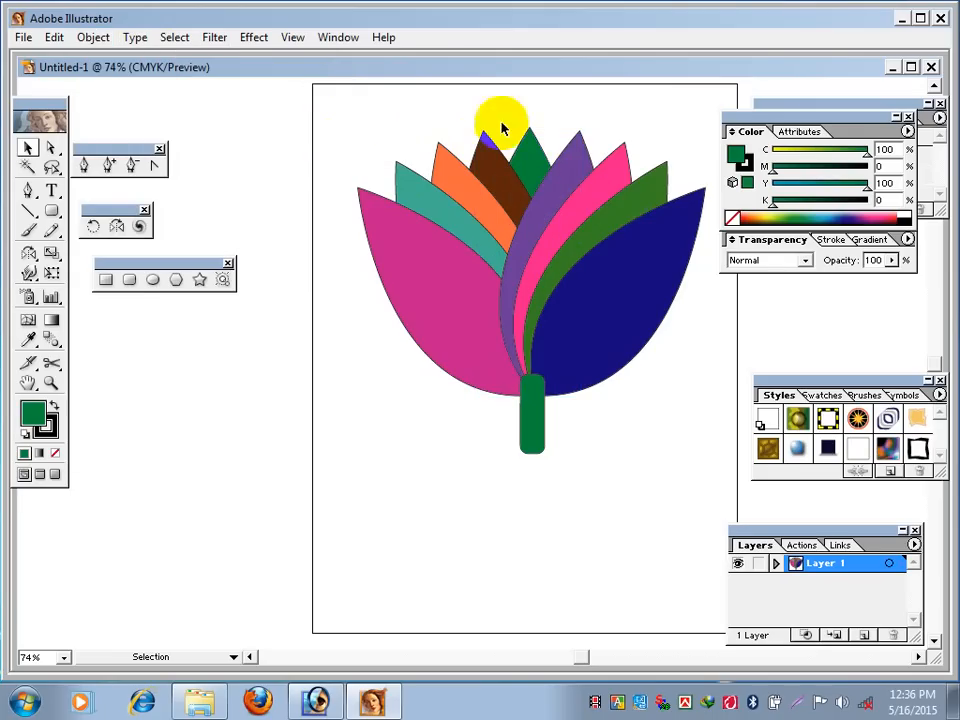
- Select the upright green leaf again and bring it to the front of all the shapes
{"action": "left_click", "coordinate": [525, 147]}
{"action": "left_click", "coordinate": [86, 38]}
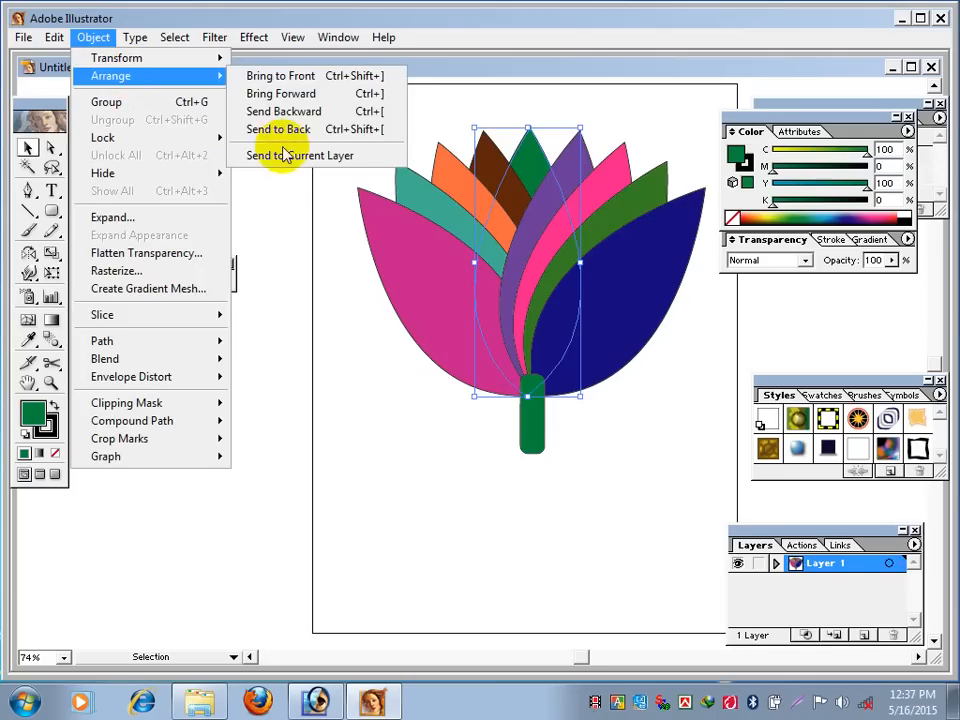
{"action": "left_click", "coordinate": [300, 77]}
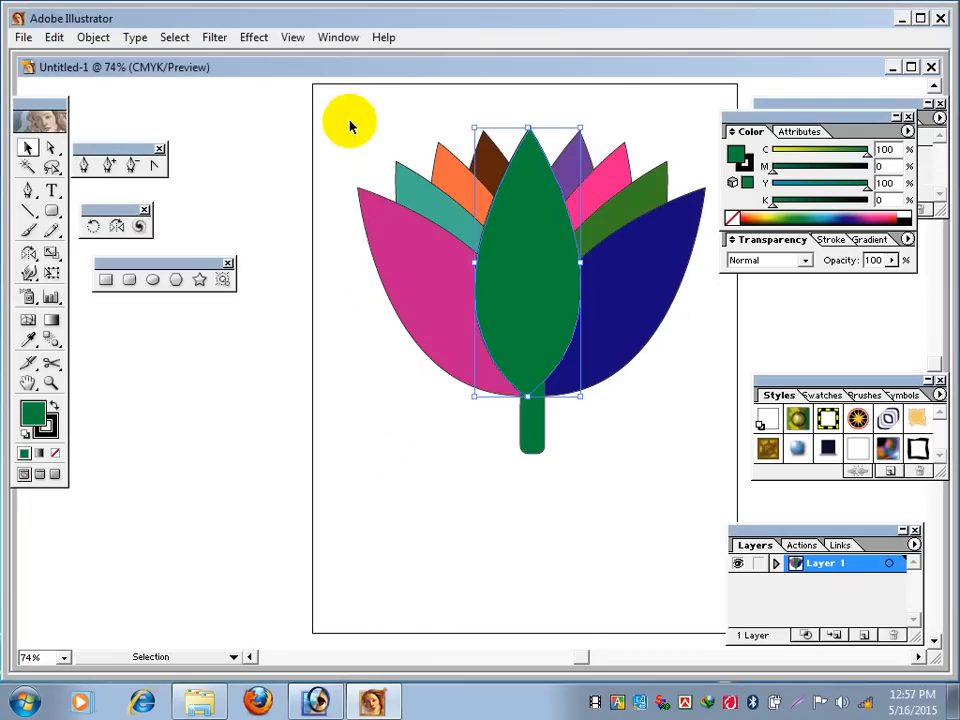
- Select and deselect the whole plant, and examine the black outlines of its leaves up close
{"action": "left_click_drag", "start_coordinate": [350, 121], "coordinate": [677, 390]}
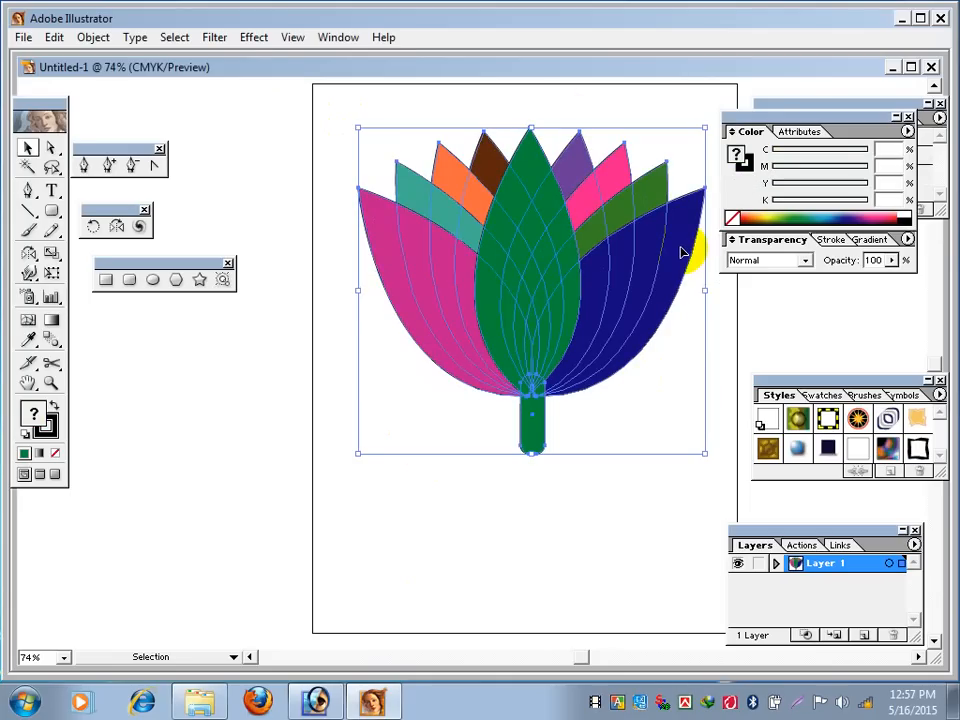
{"action": "left_click", "coordinate": [640, 175]}
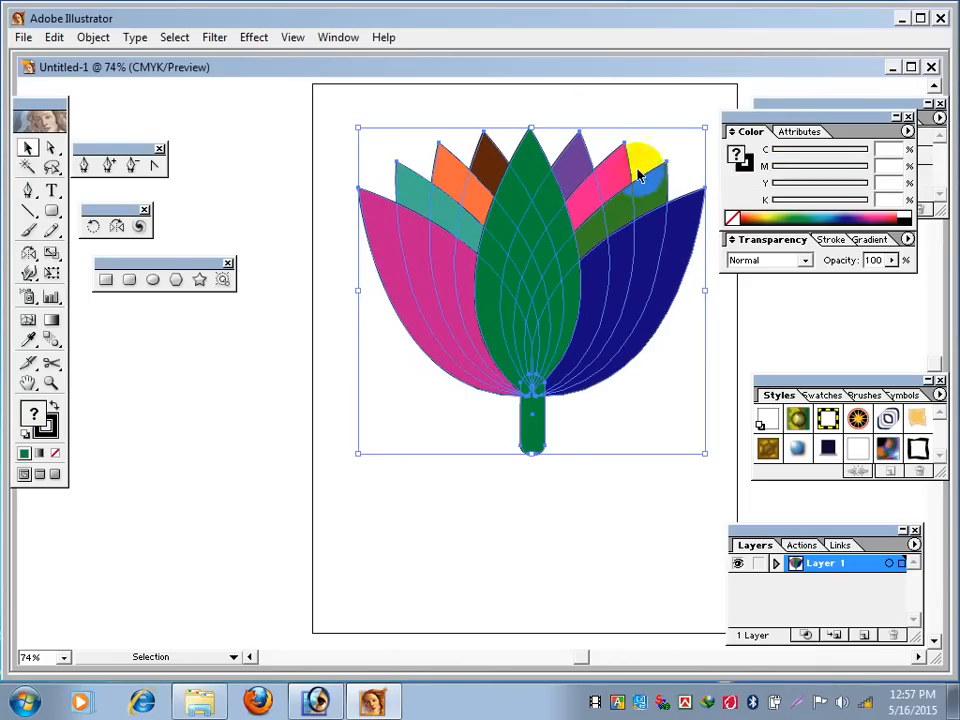
{"action": "left_click", "coordinate": [349, 193]}
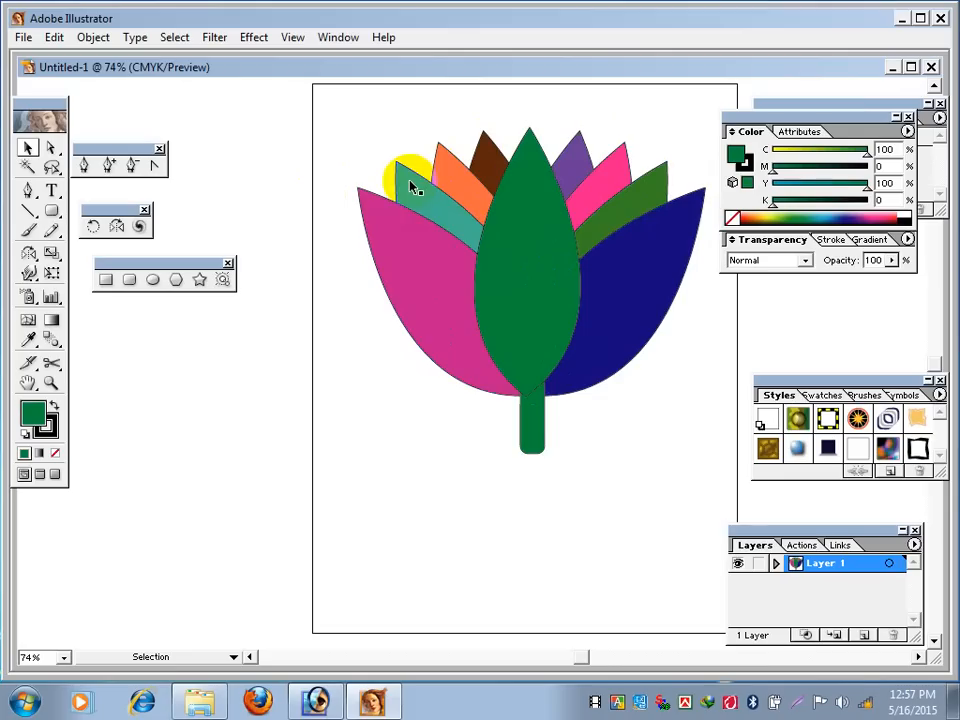
{"action": "key", "text": "z"}
{"action": "left_click_drag", "start_coordinate": [332, 139], "coordinate": [656, 323]}
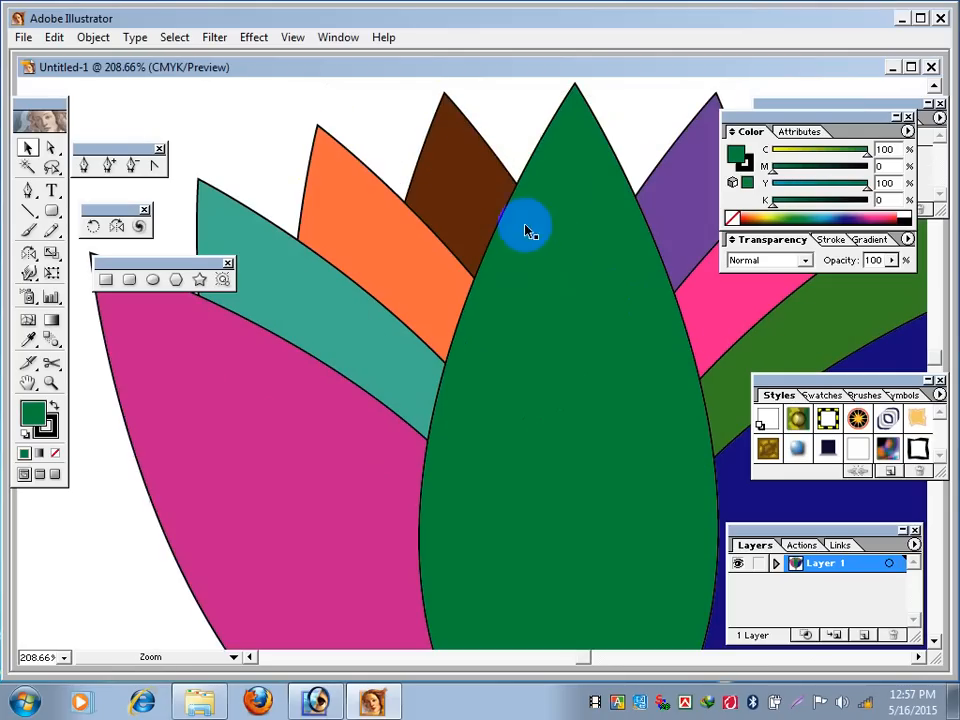
{"action": "key", "text": "v"}
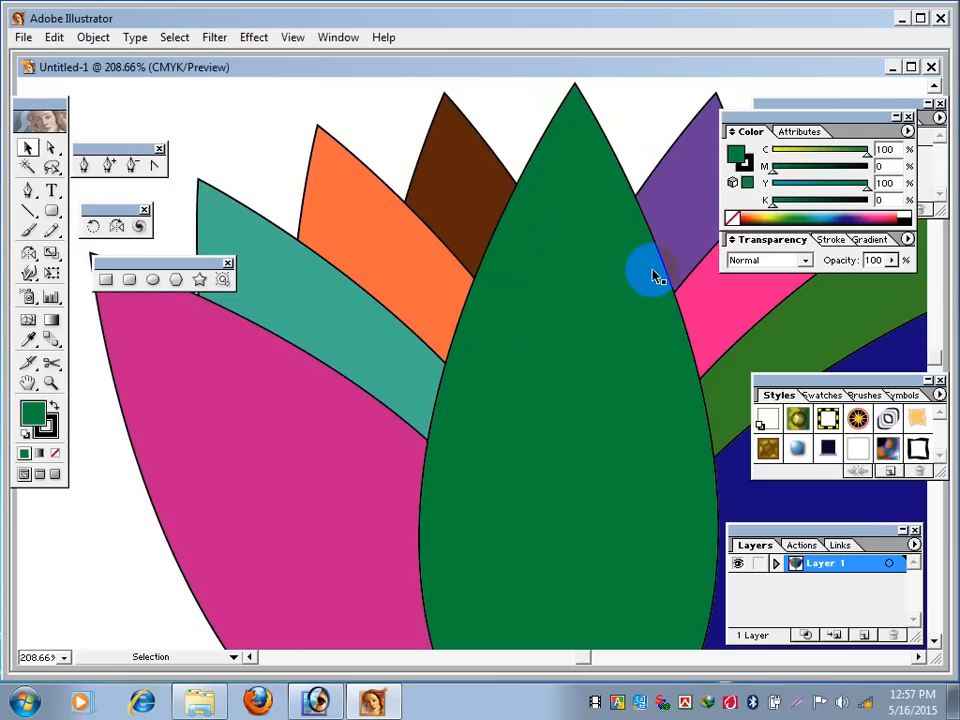
{"action": "left_click", "coordinate": [606, 325], "text": "ctrl+alt"}
{"action": "left_click", "coordinate": [597, 330], "text": "ctrl+alt"}
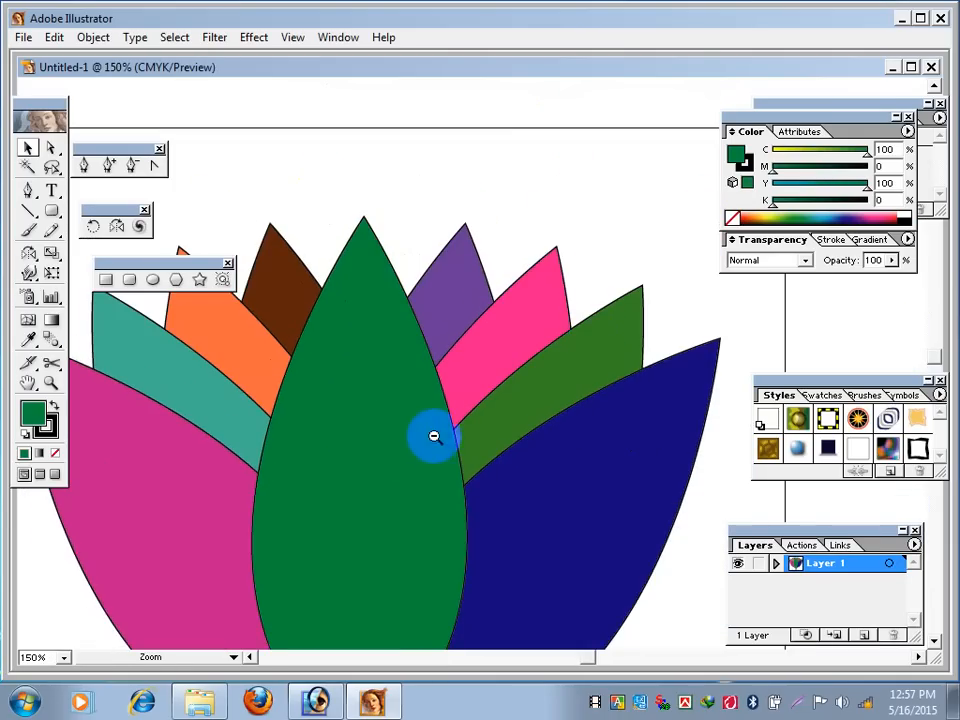
{"action": "left_click", "coordinate": [403, 453], "text": "ctrl+alt"}
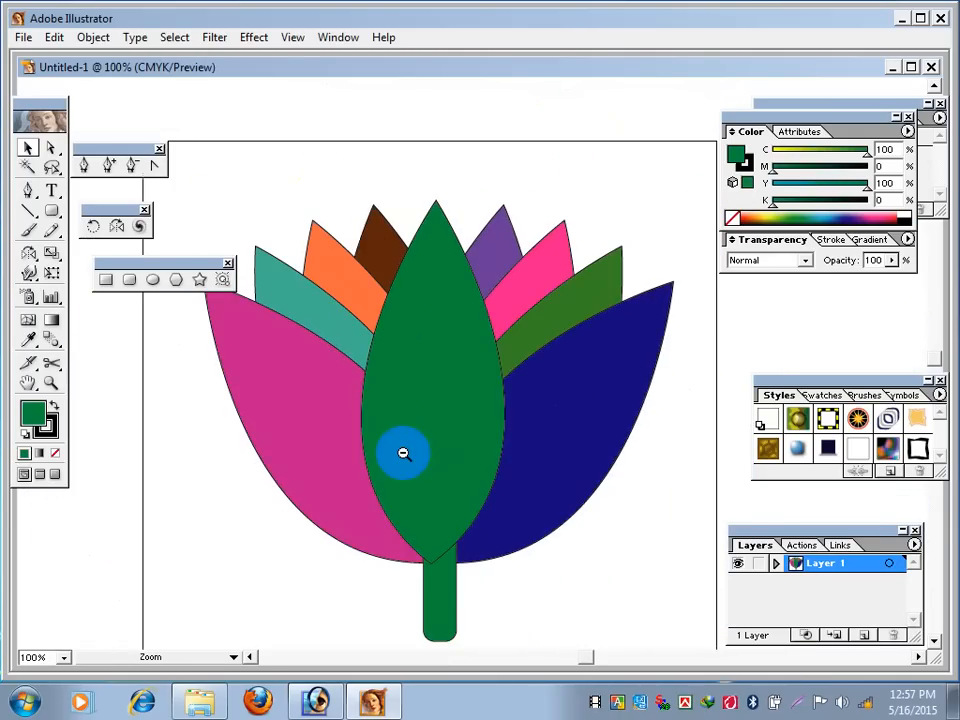
- Select the whole plant and set the stroke of all its leaves and stem to None
{"action": "left_click_drag", "start_coordinate": [493, 328], "coordinate": [566, 266]}
{"action": "left_click_drag", "start_coordinate": [249, 160], "coordinate": [652, 541]}
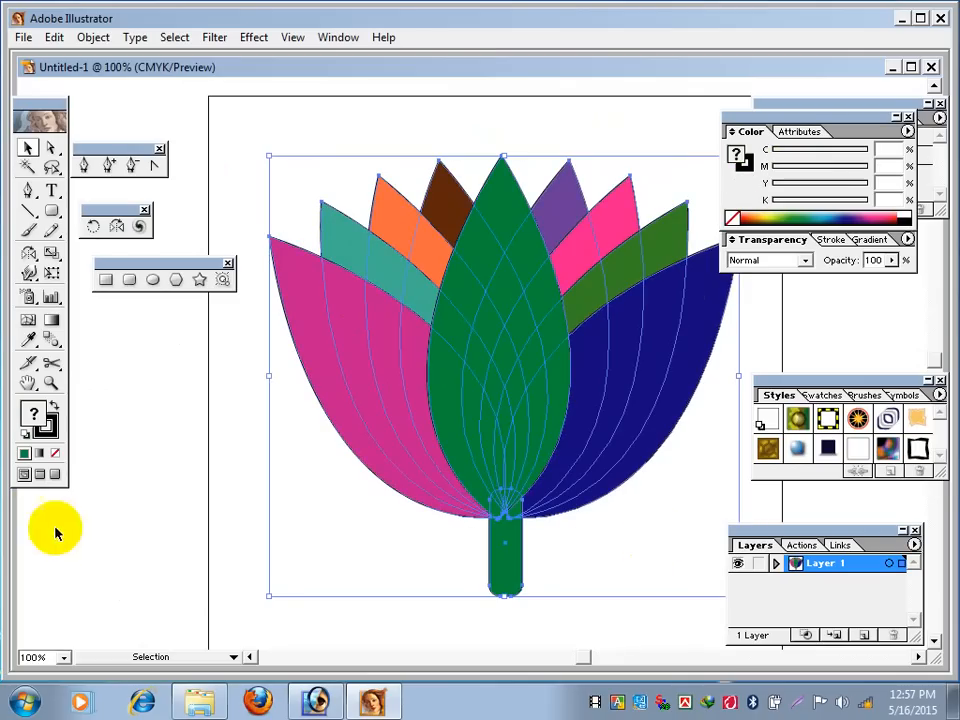
{"action": "left_click", "coordinate": [33, 413]}
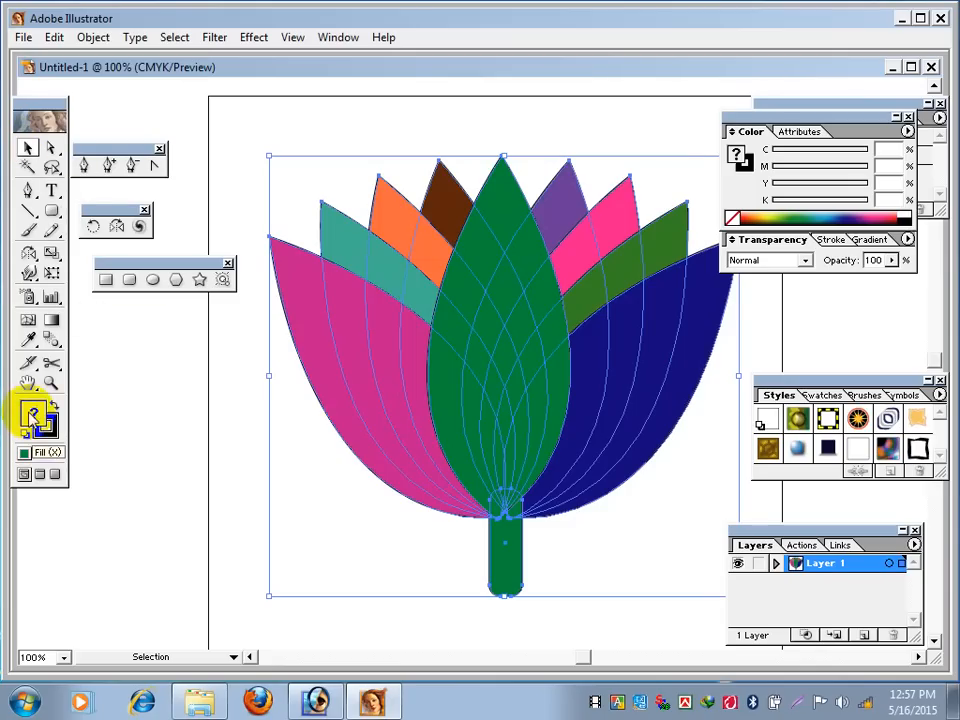
{"action": "left_click", "coordinate": [44, 427]}
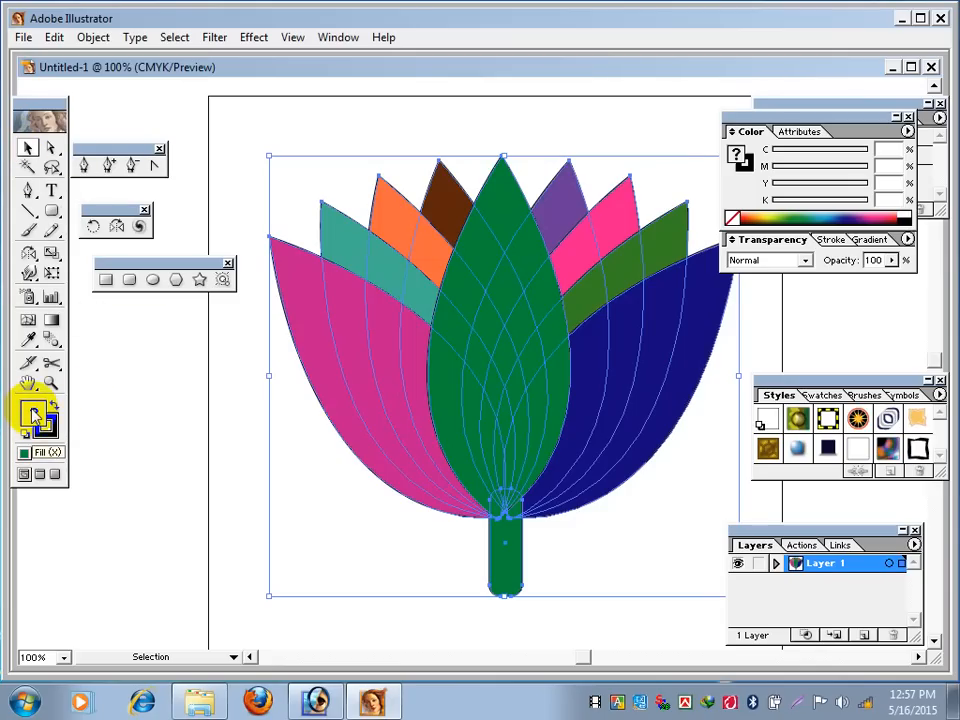
{"action": "left_click", "coordinate": [33, 414]}
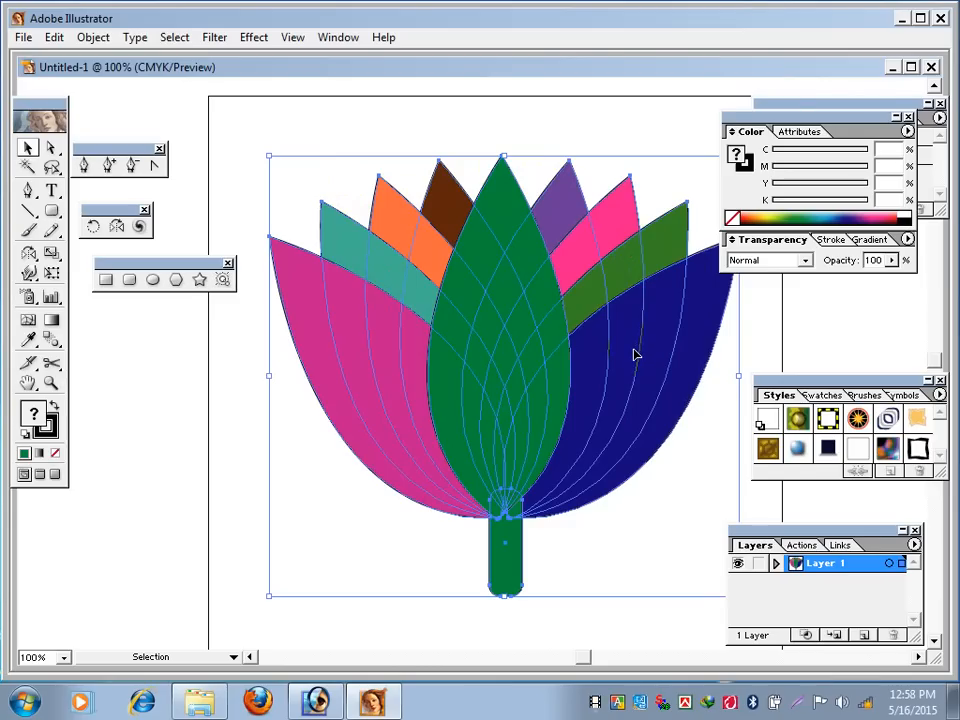
{"action": "left_click", "coordinate": [44, 437]}
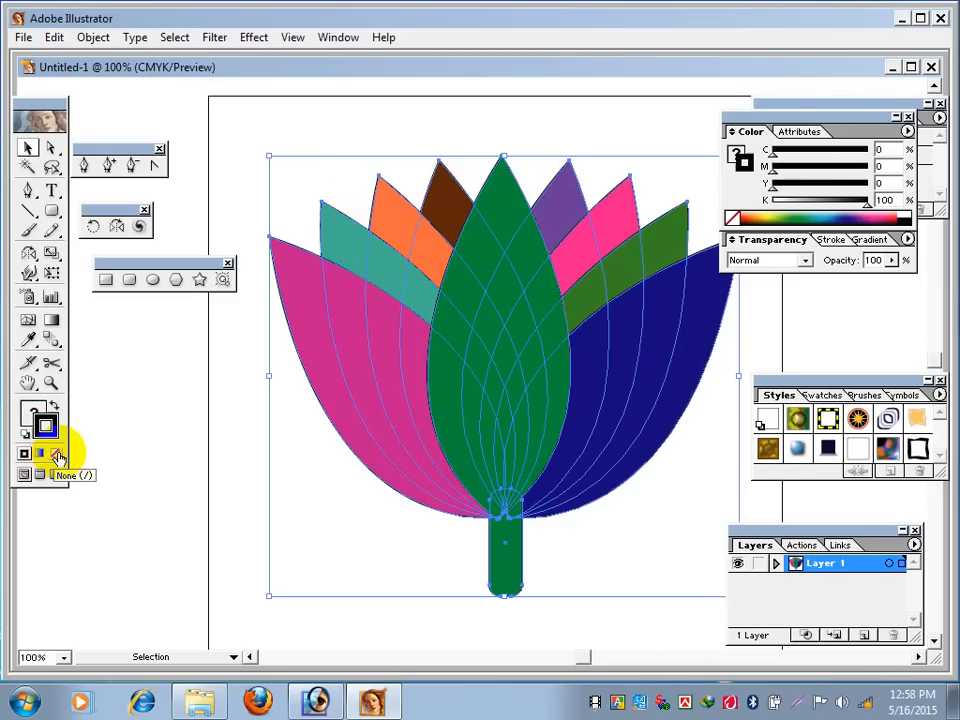
{"action": "left_click", "coordinate": [58, 456]}
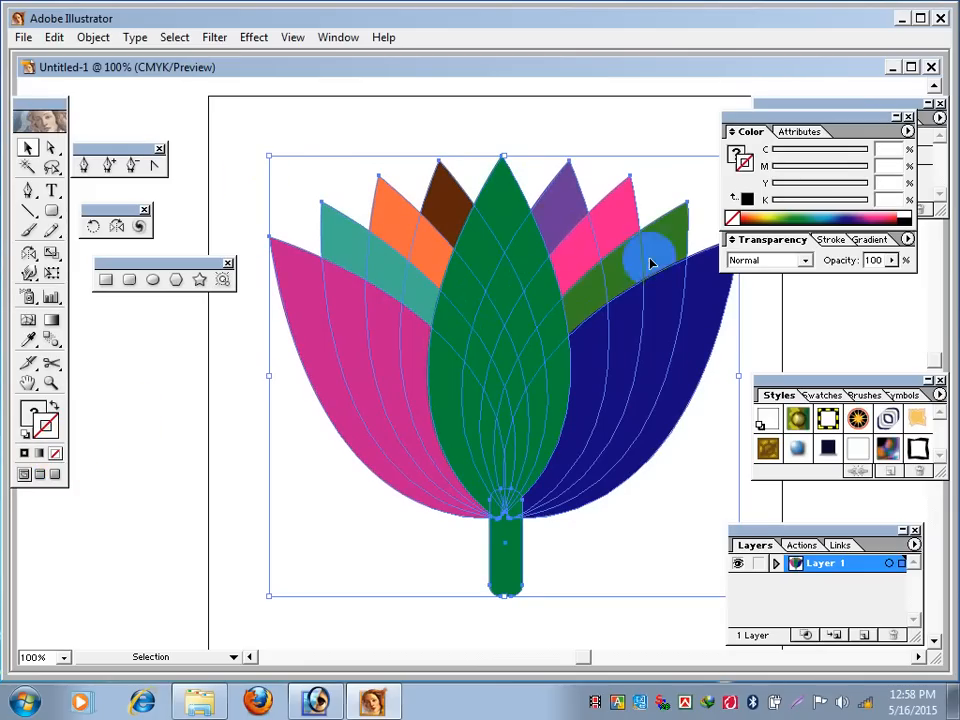
- Group all the leaves and the stem into one object, and deselect it
{"action": "left_click", "coordinate": [92, 39]}
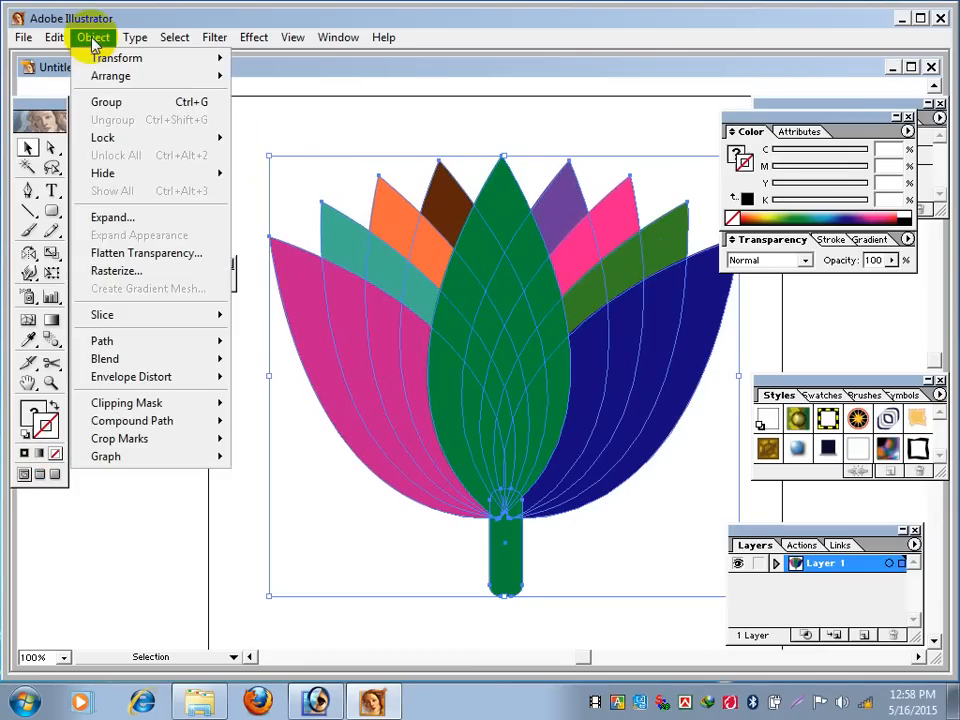
{"action": "left_click", "coordinate": [129, 103]}
{"action": "left_click", "coordinate": [308, 135]}
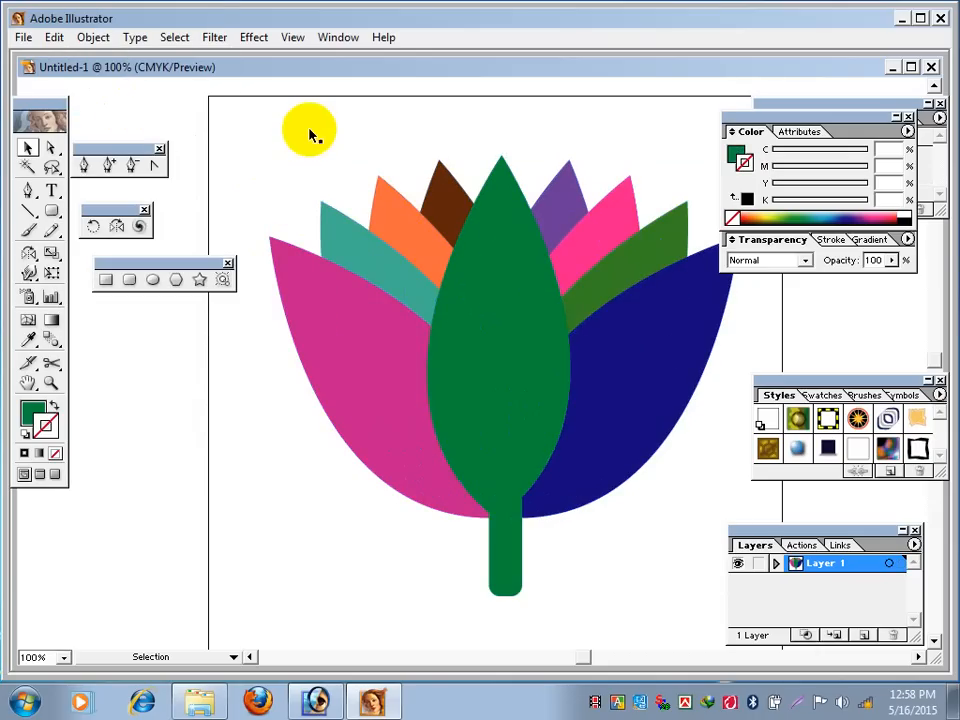
- Move the colour settings back between the Appearance and Styles settings, clear of the artwork, and deselect the plant group
{"action": "left_click", "coordinate": [553, 313]}
{"action": "left_click_drag", "start_coordinate": [775, 118], "coordinate": [797, 229]}
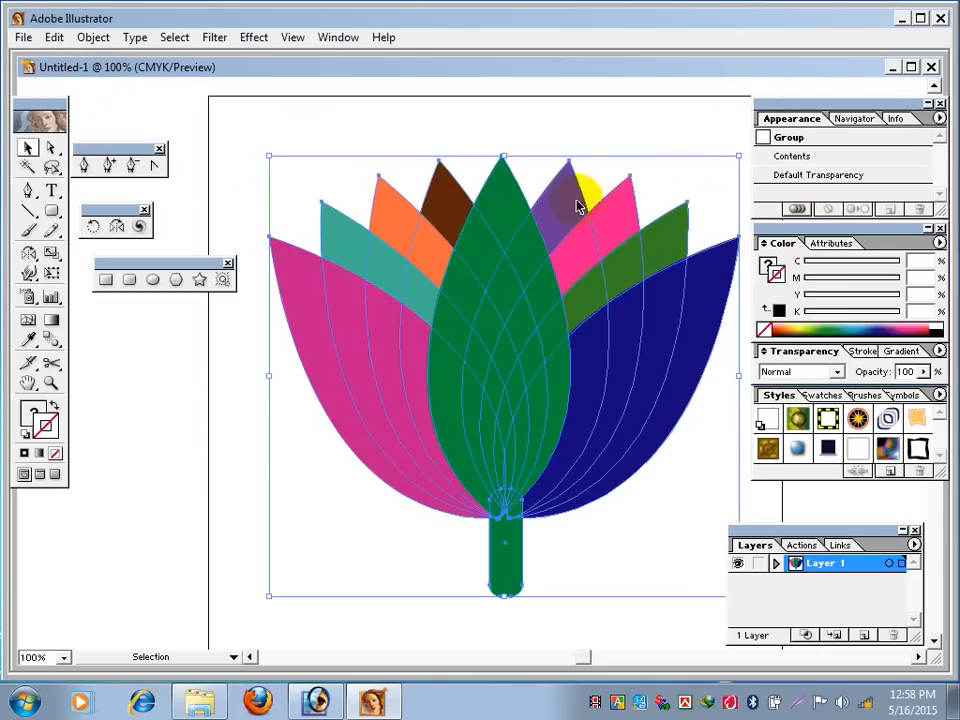
{"action": "left_click", "coordinate": [540, 130]}
- Delete the grouped plant, and reset the drawing colours to no fill with a black 1 pt stroke
{"action": "left_click_drag", "start_coordinate": [489, 289], "coordinate": [481, 239]}
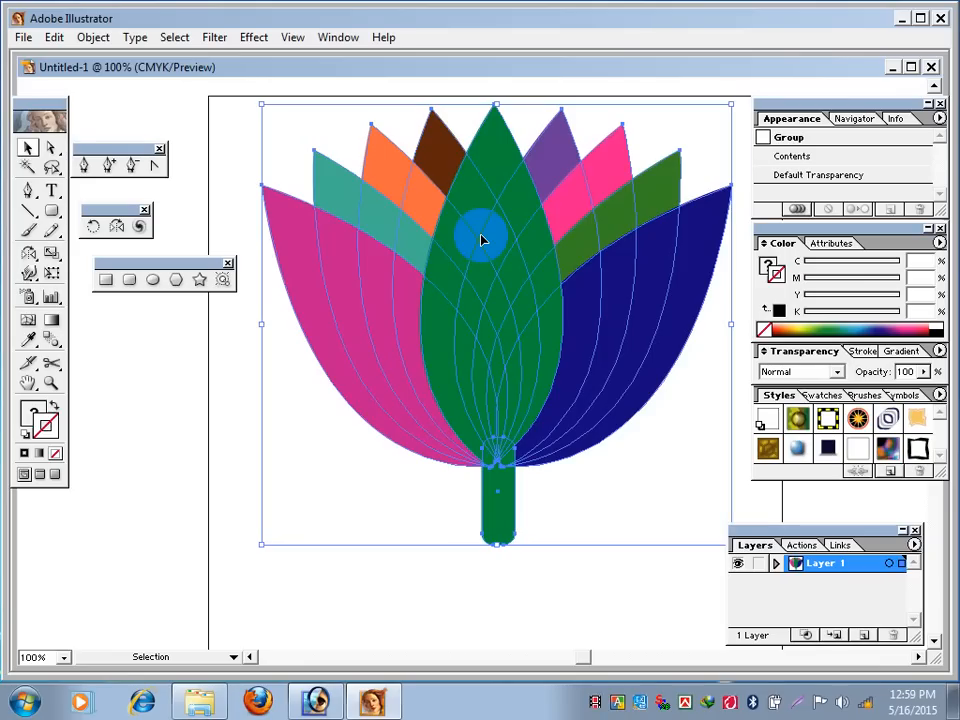
{"action": "key", "text": "Delete"}
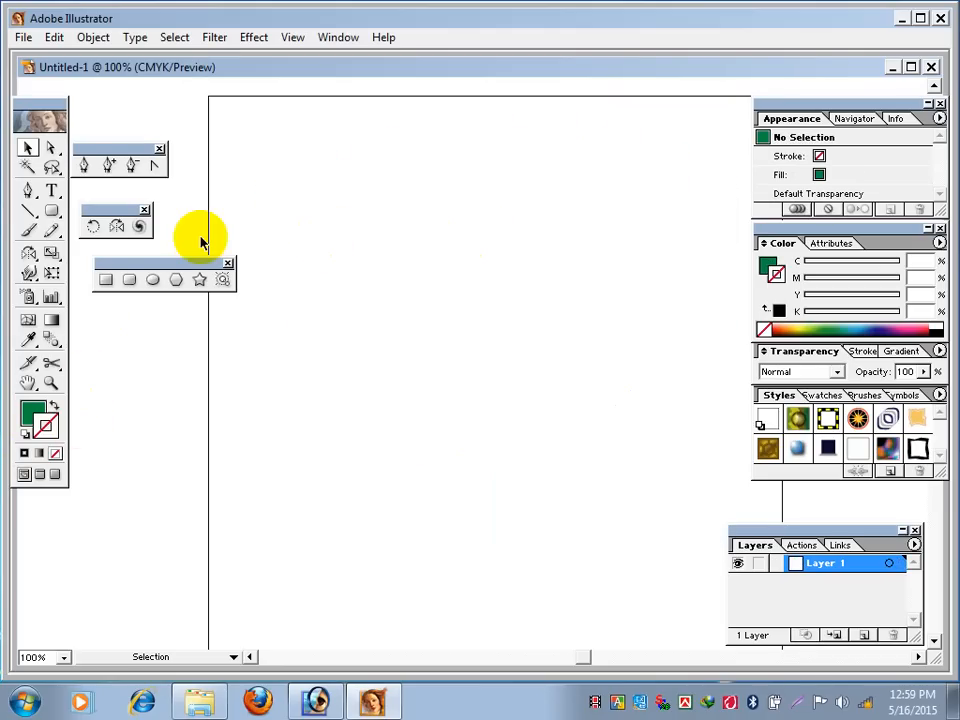
{"action": "left_click", "coordinate": [23, 437]}
{"action": "left_click", "coordinate": [33, 412]}
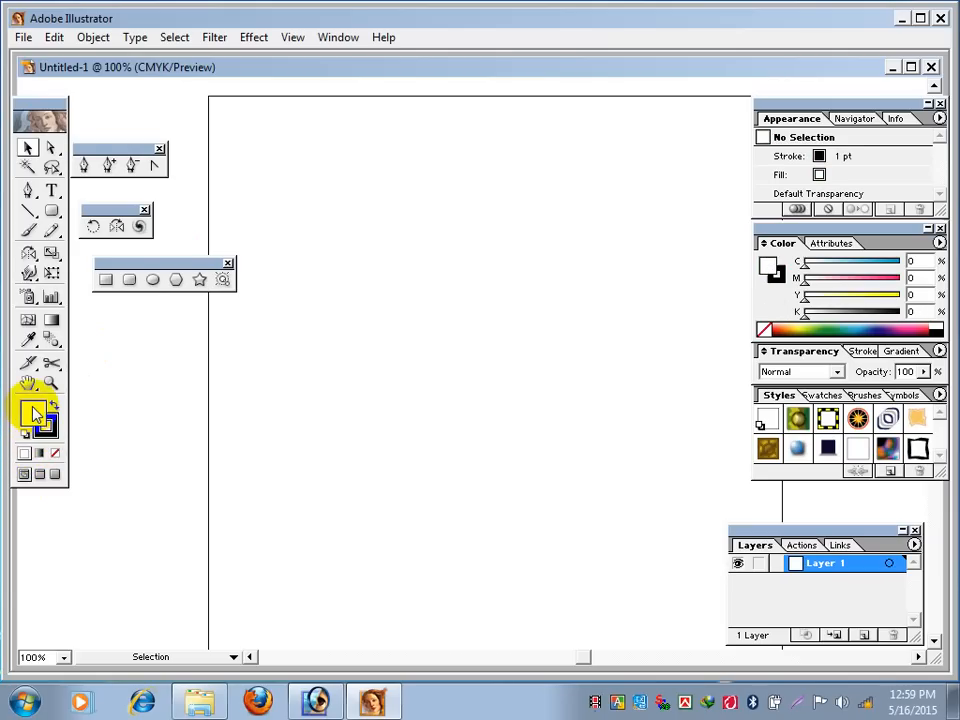
{"action": "left_click", "coordinate": [56, 454]}
{"action": "left_click", "coordinate": [45, 424]}
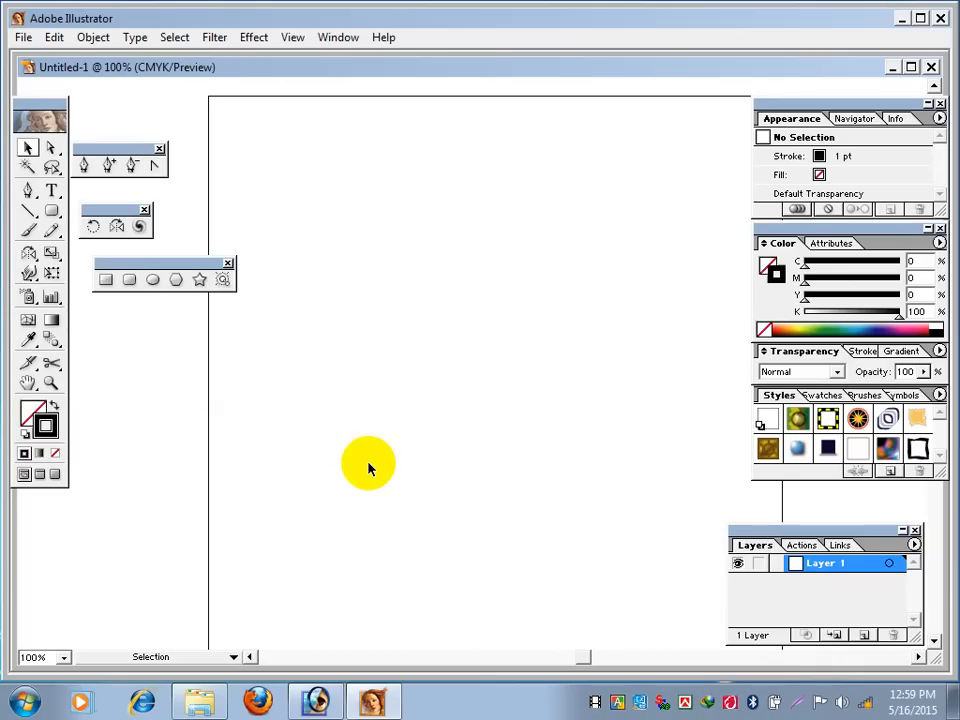
- Try drawing a two-point curve bulging to the left with the Pen tool, and undo it
{"action": "left_click", "coordinate": [84, 166]}
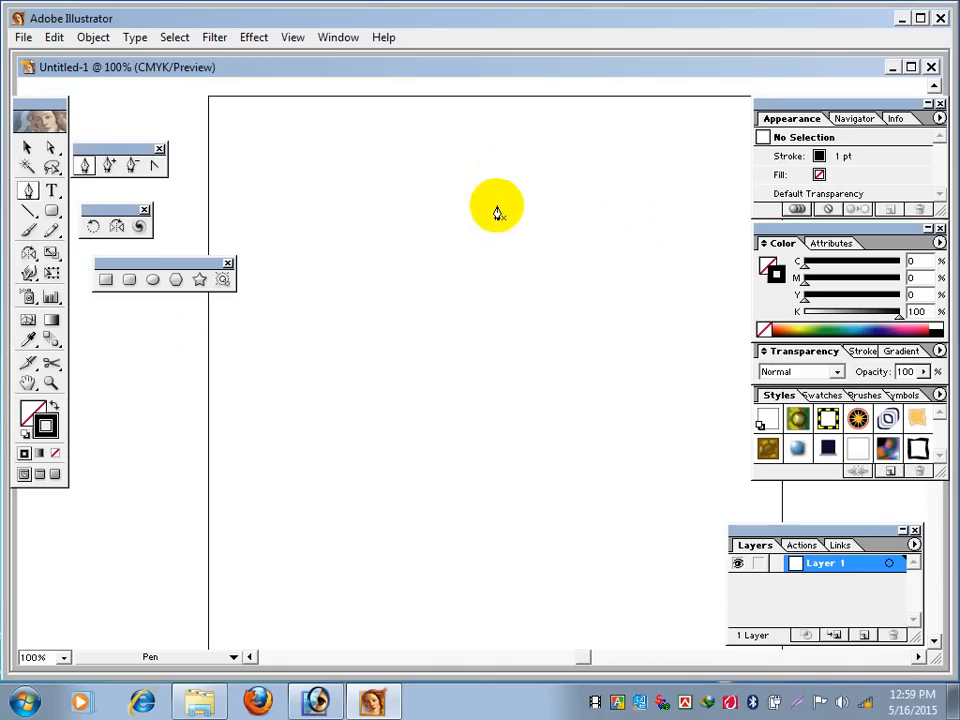
{"action": "left_click", "coordinate": [497, 207]}
{"action": "left_click_drag", "start_coordinate": [497, 207], "coordinate": [378, 143]}
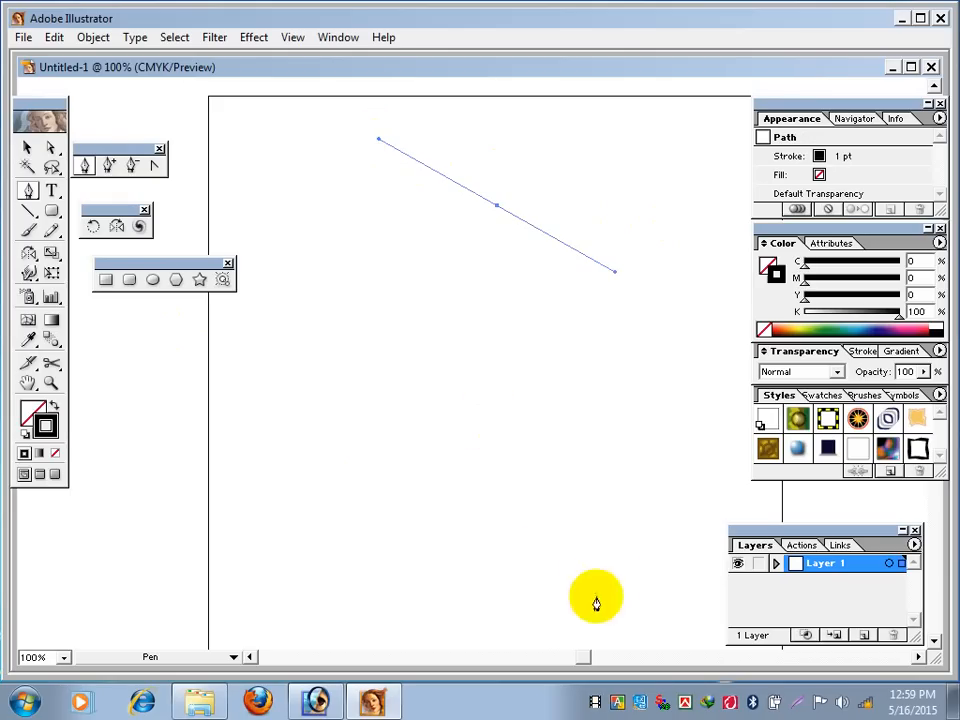
{"action": "left_click_drag", "start_coordinate": [488, 461], "coordinate": [725, 465]}
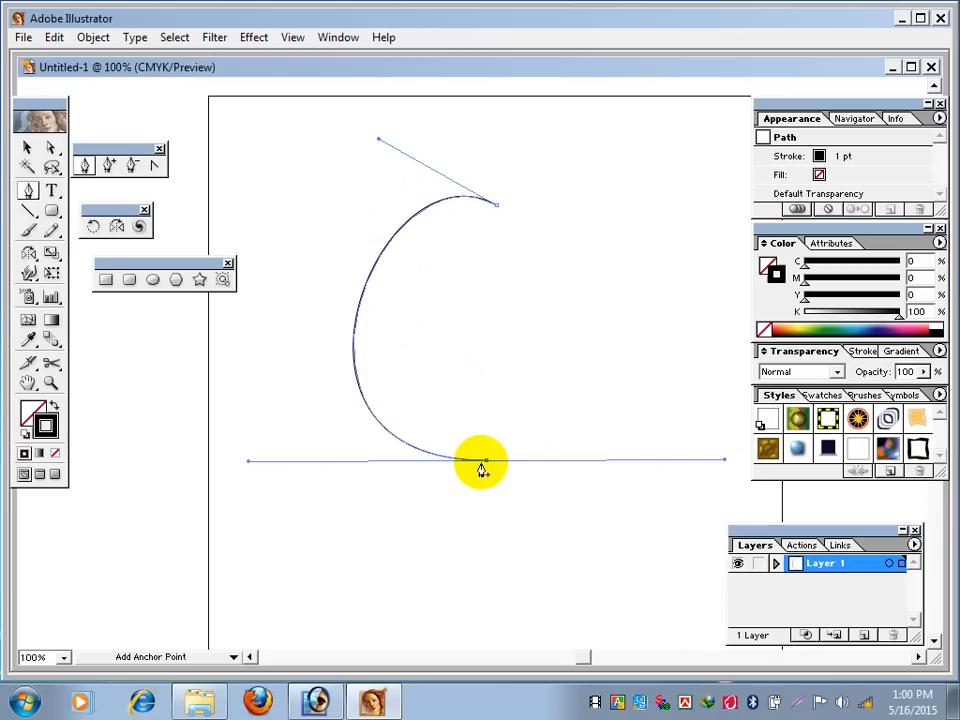
{"action": "key", "text": "ctrl+z"}
{"action": "key", "text": "ctrl+z"}
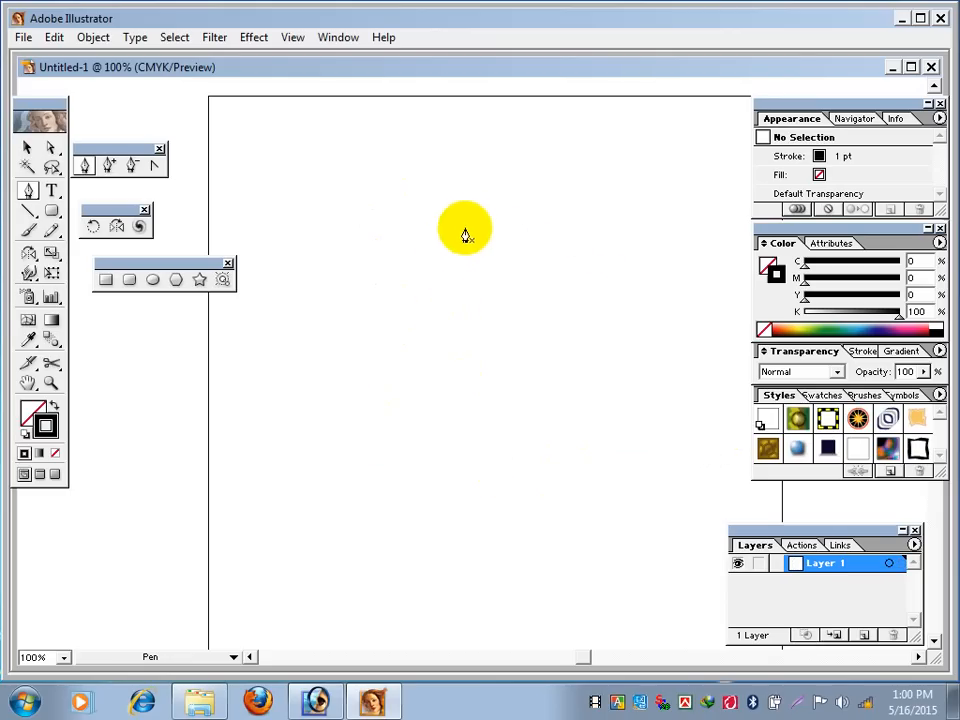
- Try drawing a two-point curve on the empty artboard, fit the artboard in the window, and delete the curve
{"action": "left_click_drag", "start_coordinate": [487, 207], "coordinate": [375, 147]}
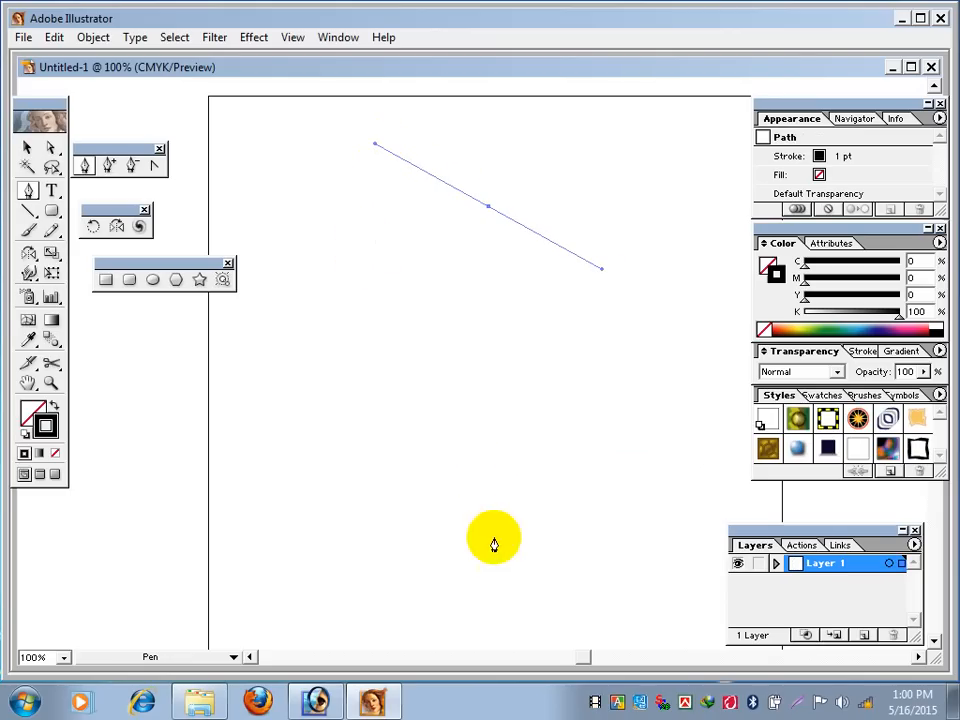
{"action": "left_click_drag", "start_coordinate": [494, 468], "coordinate": [718, 96]}
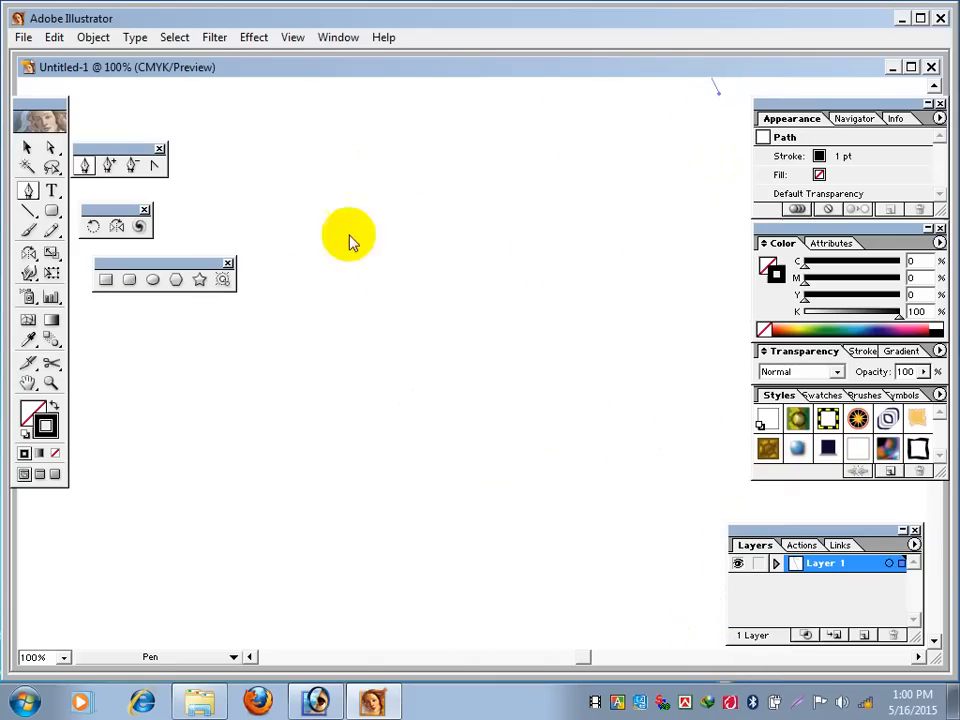
{"action": "double_click", "coordinate": [28, 383]}
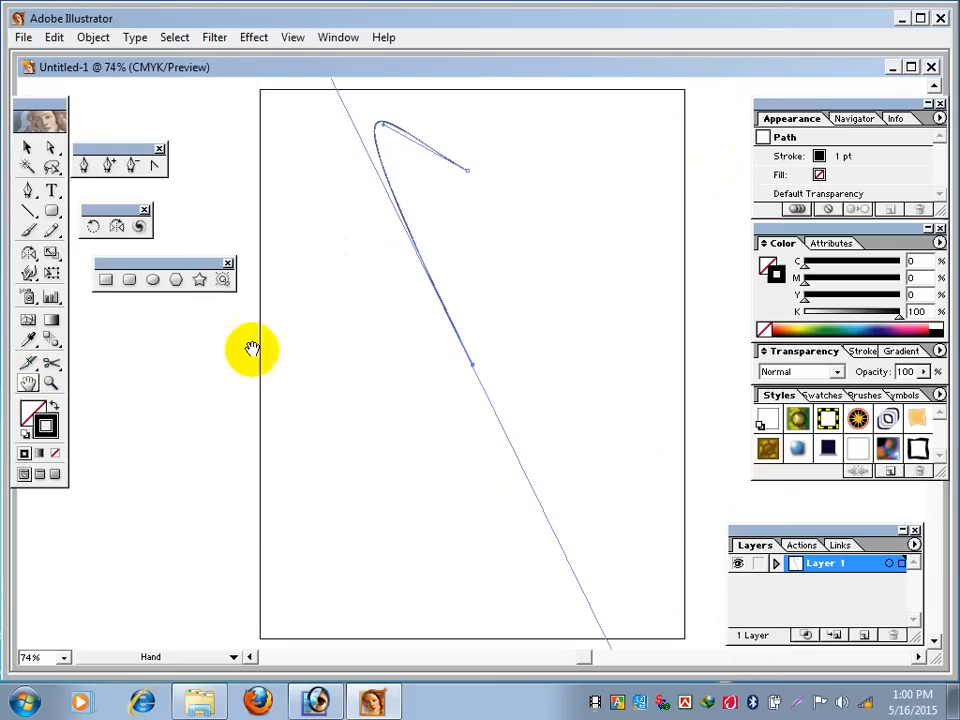
{"action": "key", "text": "Delete"}
- Try drawing a tall left-bulging curve down the artboard with the Pen tool, and delete it
{"action": "left_click", "coordinate": [84, 165]}
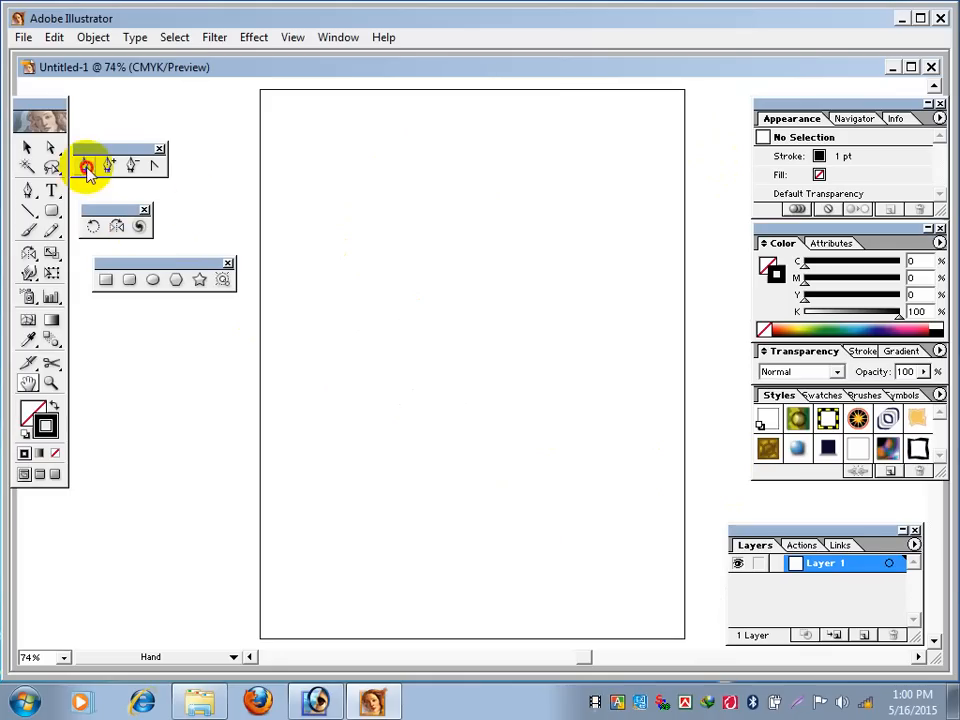
{"action": "left_click_drag", "start_coordinate": [456, 199], "coordinate": [363, 146]}
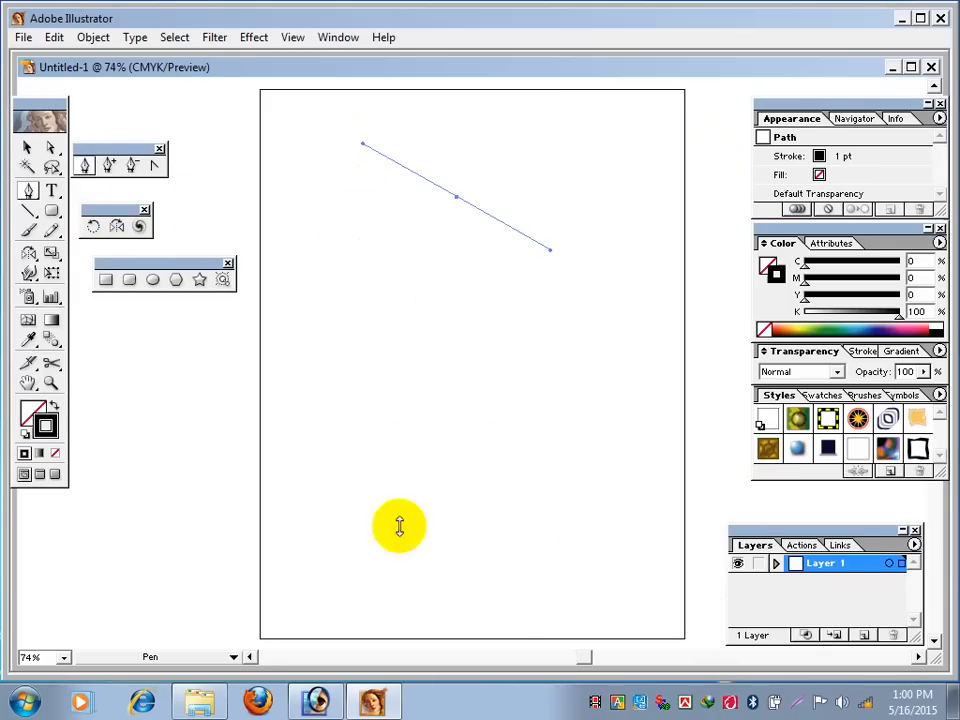
{"action": "left_click", "coordinate": [482, 480]}
{"action": "mouse_move", "coordinate": [481, 480]}
{"action": "left_mouse_down"}
{"action": "mouse_move", "coordinate": [570, 525]}
{"action": "mouse_move", "coordinate": [668, 624]}
{"action": "mouse_move", "coordinate": [684, 606]}
{"action": "mouse_move", "coordinate": [709, 619]}
{"action": "left_mouse_up"}
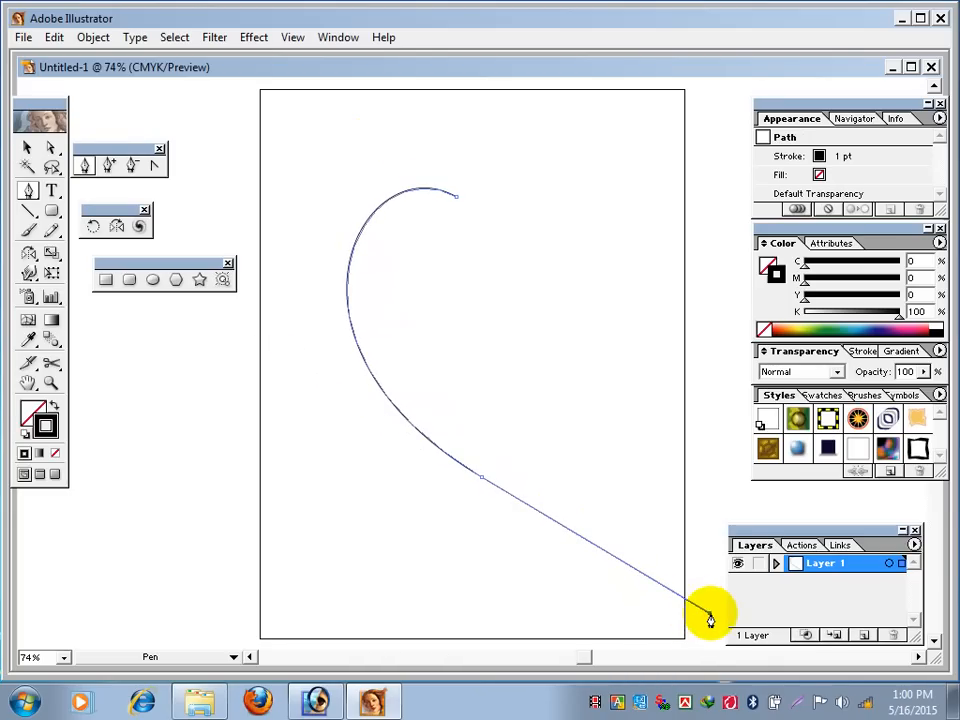
{"action": "key", "text": "ctrl+z"}
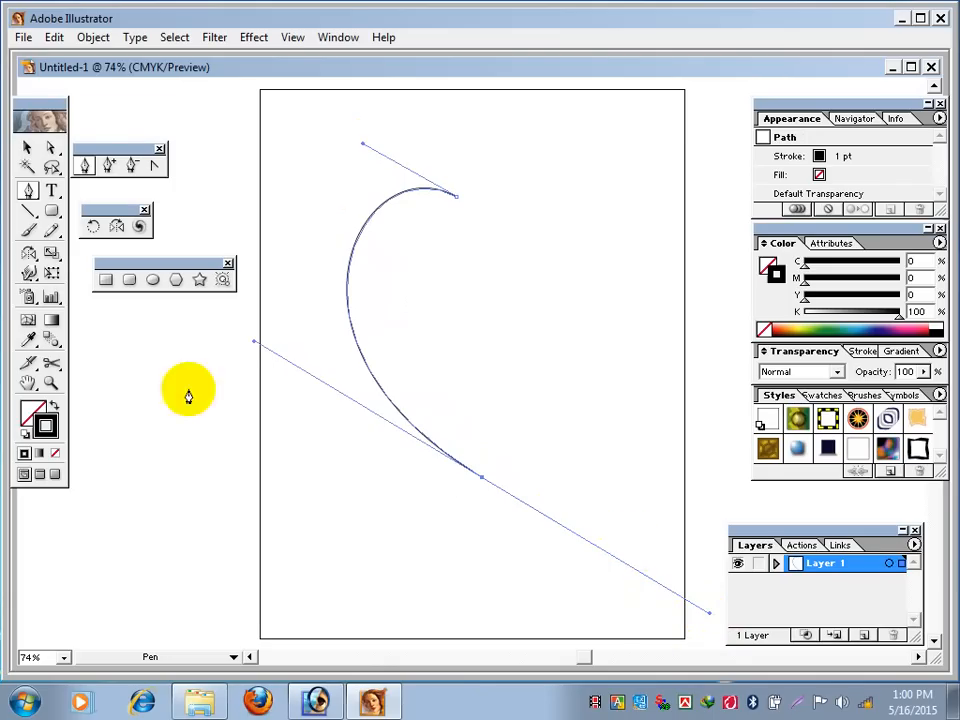
{"action": "left_click", "coordinate": [26, 148]}
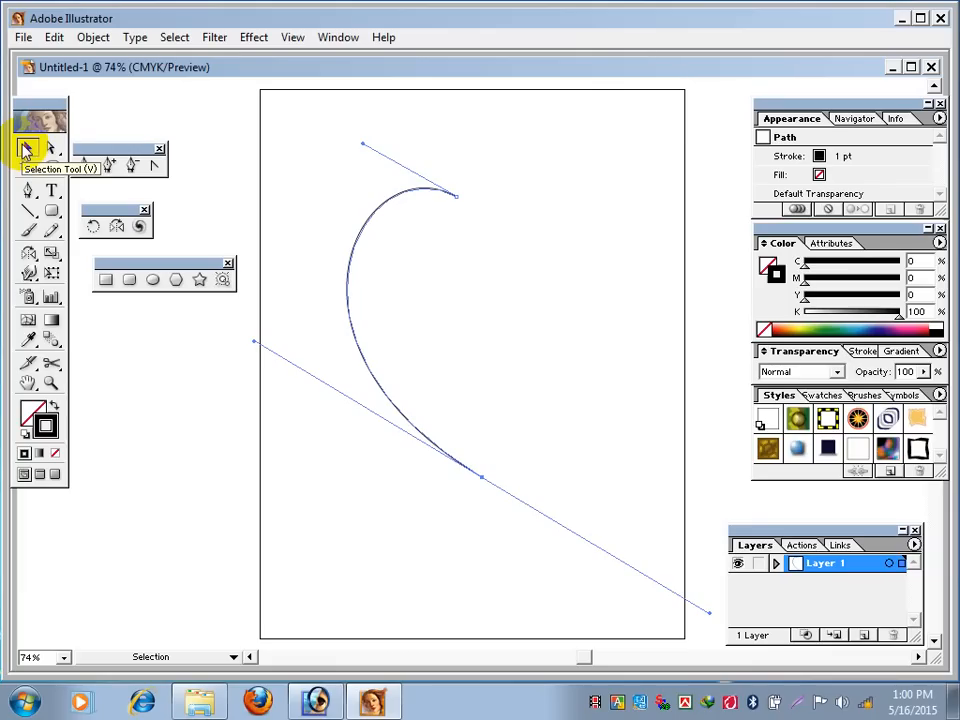
{"action": "key", "text": "Delete"}
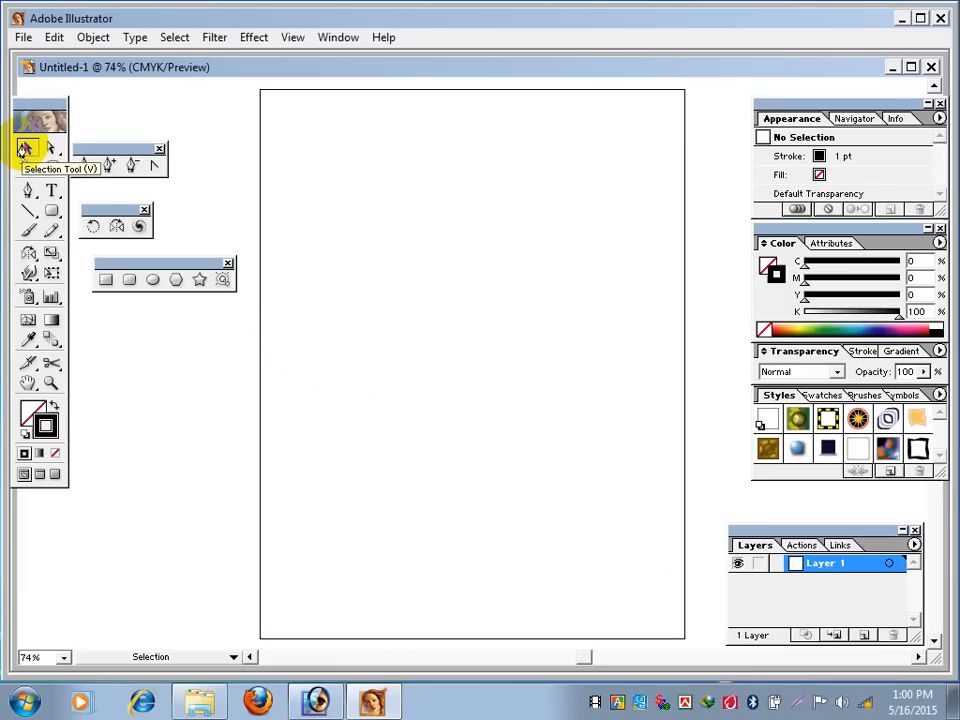
- Draw a two-point left-bulging curve in the upper half of the artboard as the left half of a rounded fruit
{"action": "left_click", "coordinate": [85, 165]}
{"action": "left_click_drag", "start_coordinate": [457, 173], "coordinate": [364, 127]}
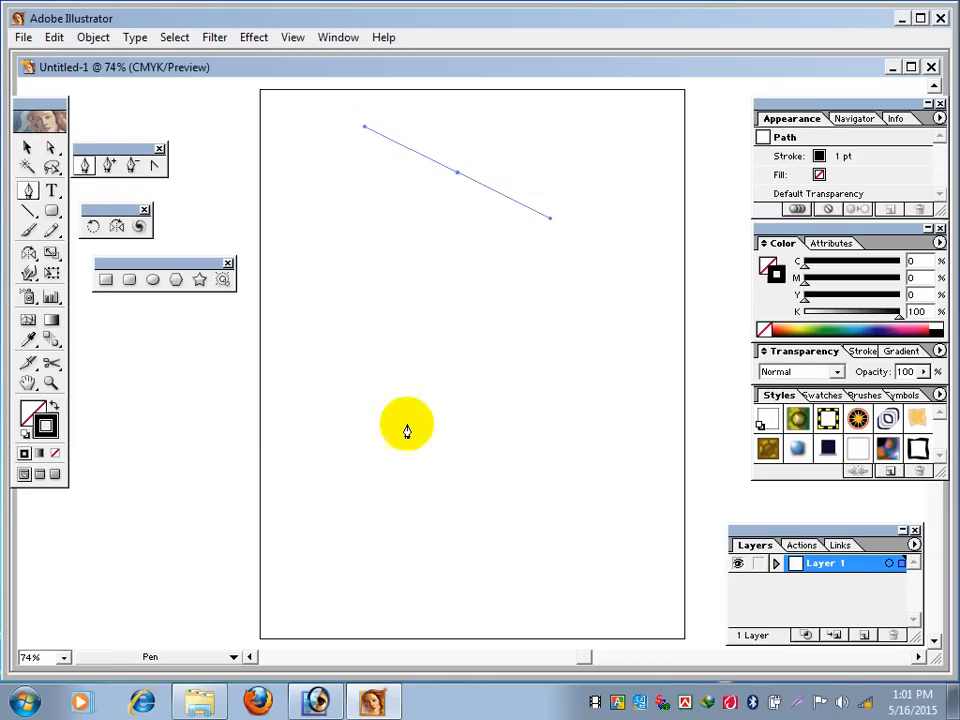
{"action": "left_click", "coordinate": [456, 370]}
{"action": "mouse_move", "coordinate": [456, 370]}
{"action": "left_mouse_down"}
{"action": "mouse_move", "coordinate": [628, 377]}
{"action": "mouse_move", "coordinate": [630, 358]}
{"action": "left_mouse_up"}
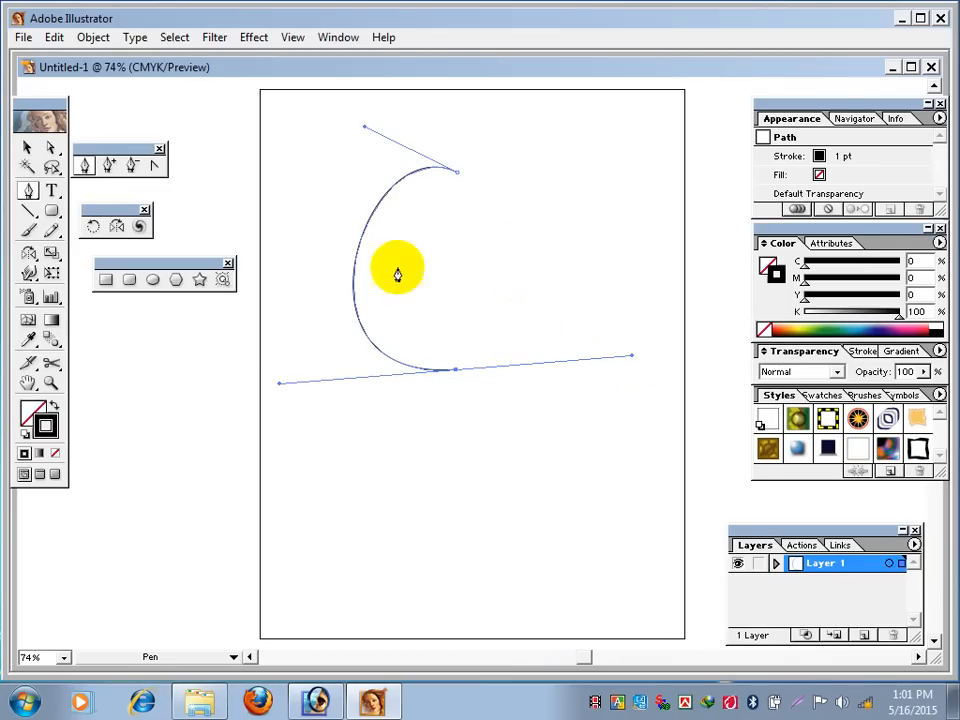
- Make the half outline fuller by extending its upper handle outward and its lower handle outward and down, and deselect it
{"action": "left_click", "coordinate": [27, 148]}
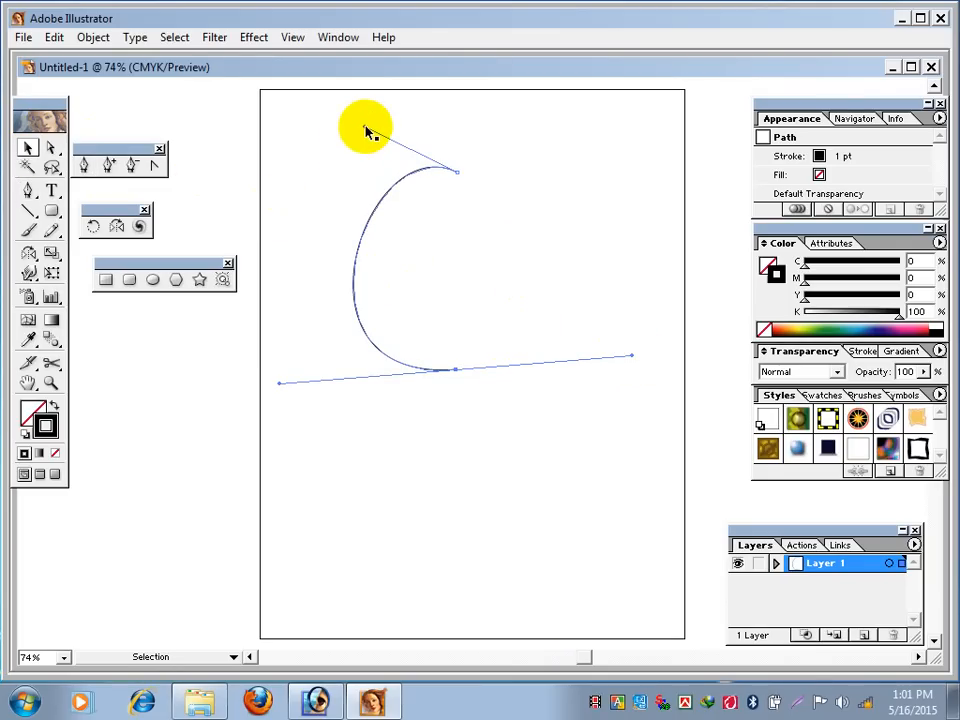
{"action": "left_click_drag", "start_coordinate": [366, 130], "coordinate": [324, 114]}
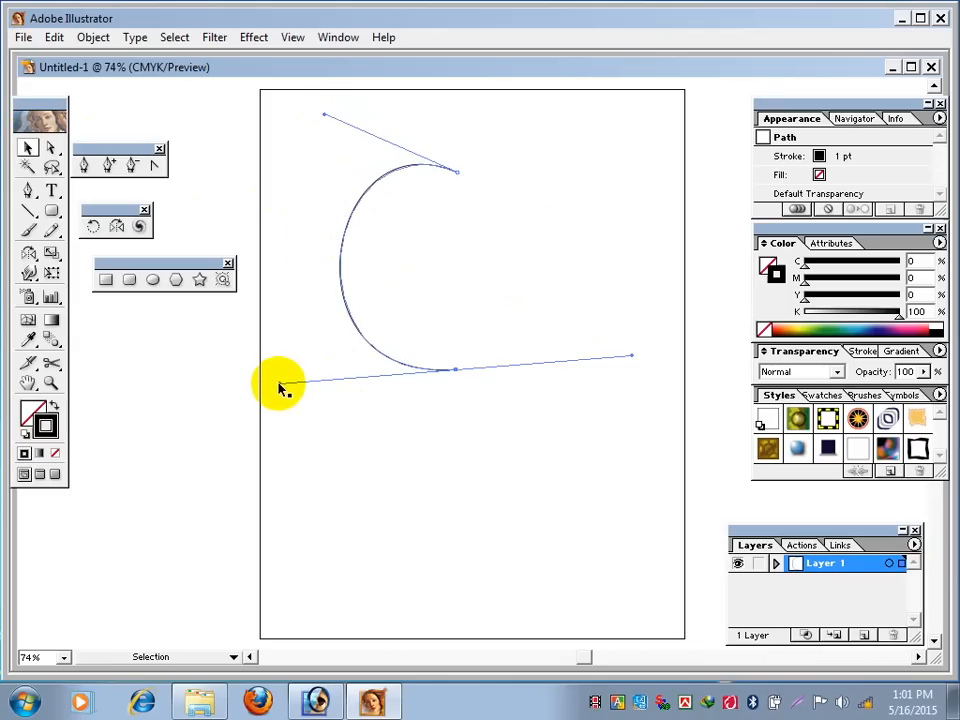
{"action": "left_click_drag", "start_coordinate": [279, 383], "coordinate": [267, 406]}
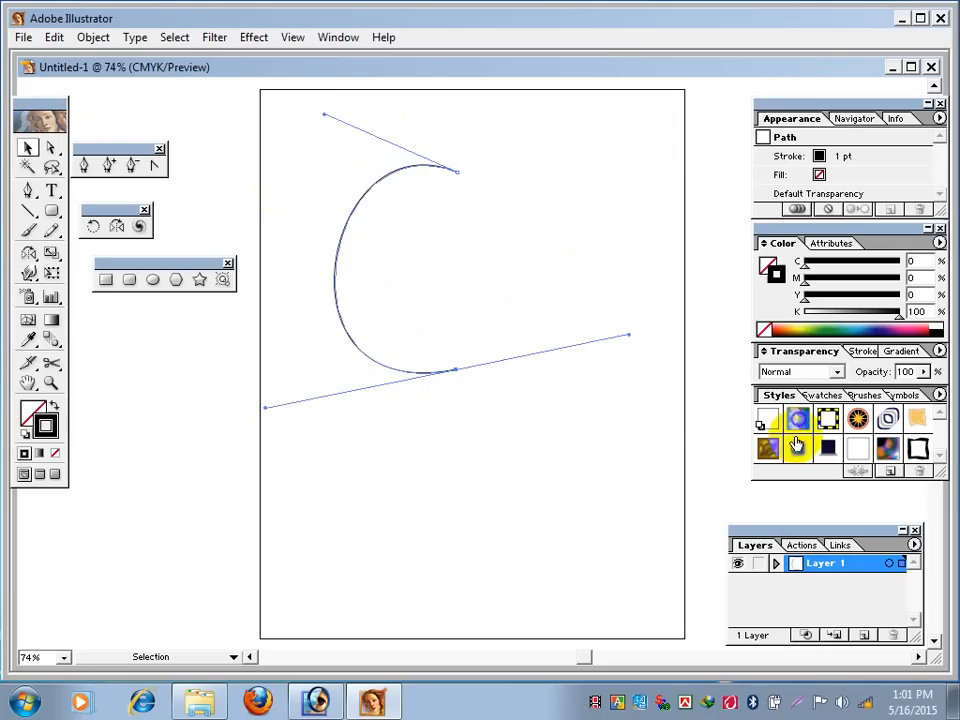
{"action": "left_click", "coordinate": [363, 199]}
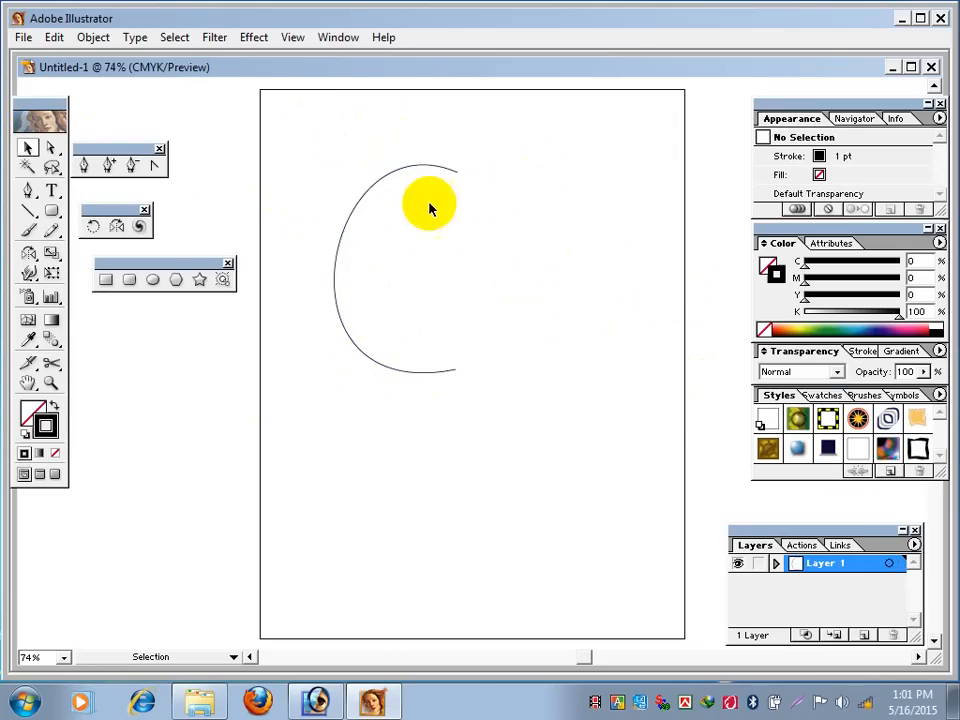
- Reflect a copy of the half outline across the line through its two endpoints to form the right half
{"action": "left_click", "coordinate": [405, 170]}
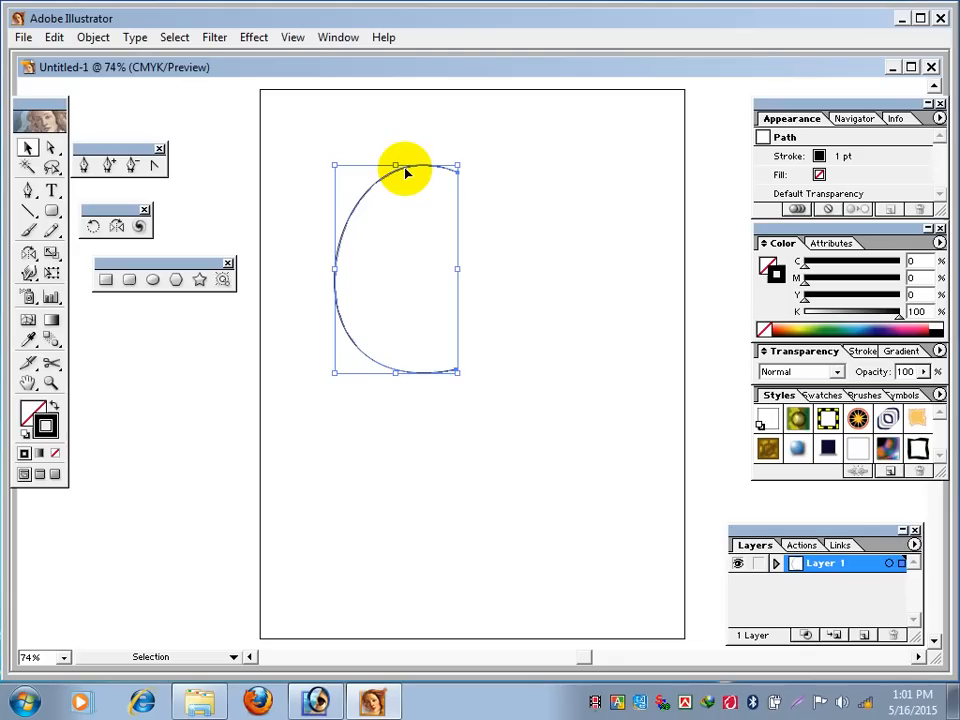
{"action": "left_click", "coordinate": [117, 226]}
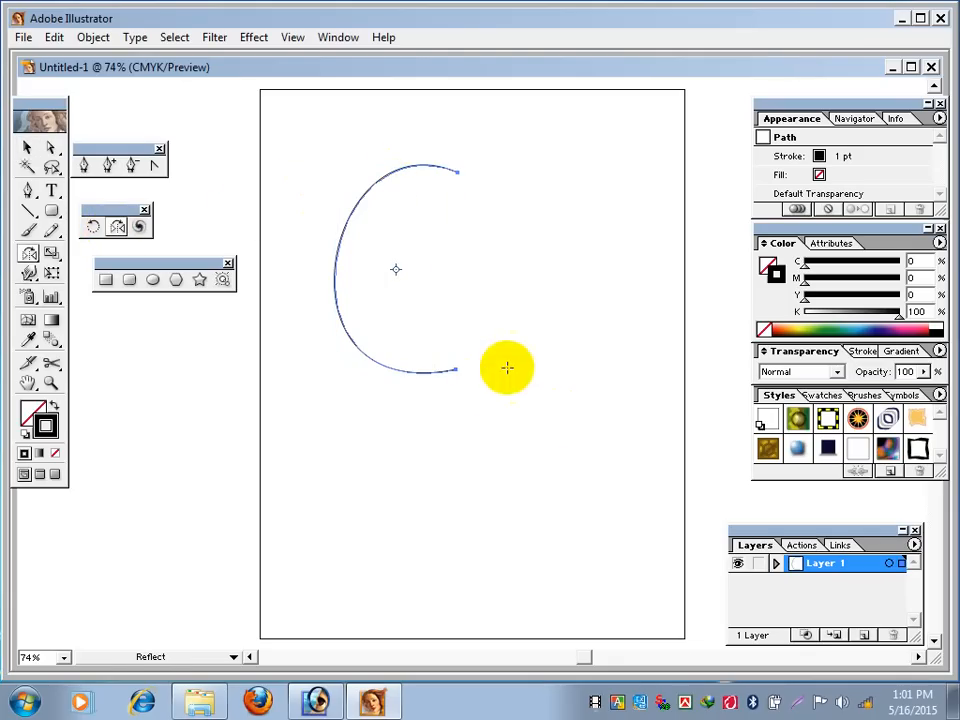
{"action": "left_click", "coordinate": [455, 370]}
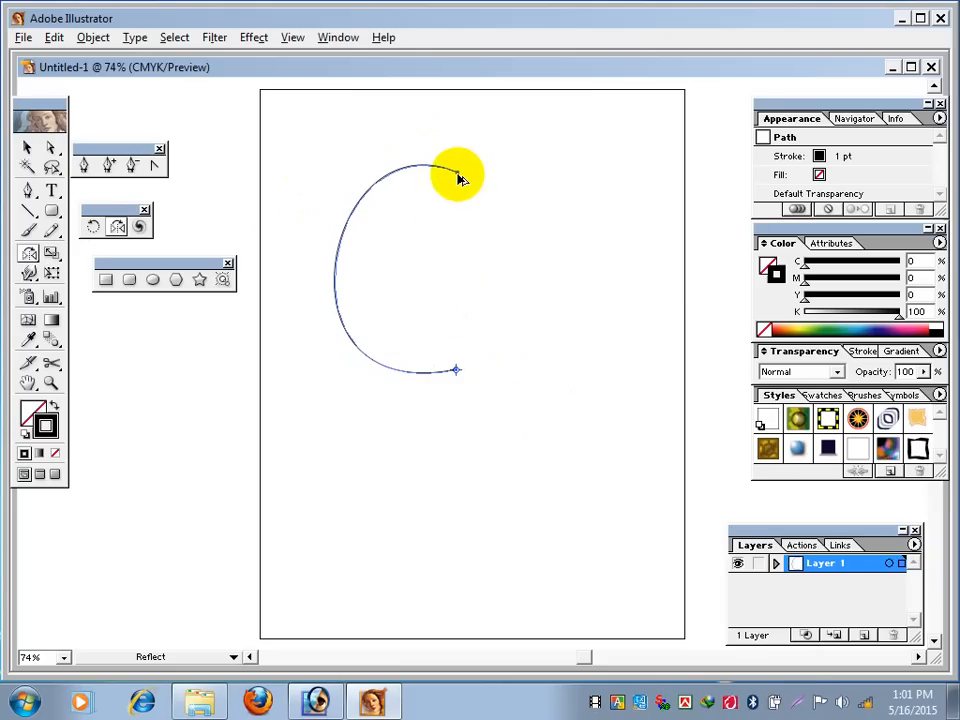
{"action": "left_click_drag", "start_coordinate": [459, 178], "coordinate": [456, 176]}
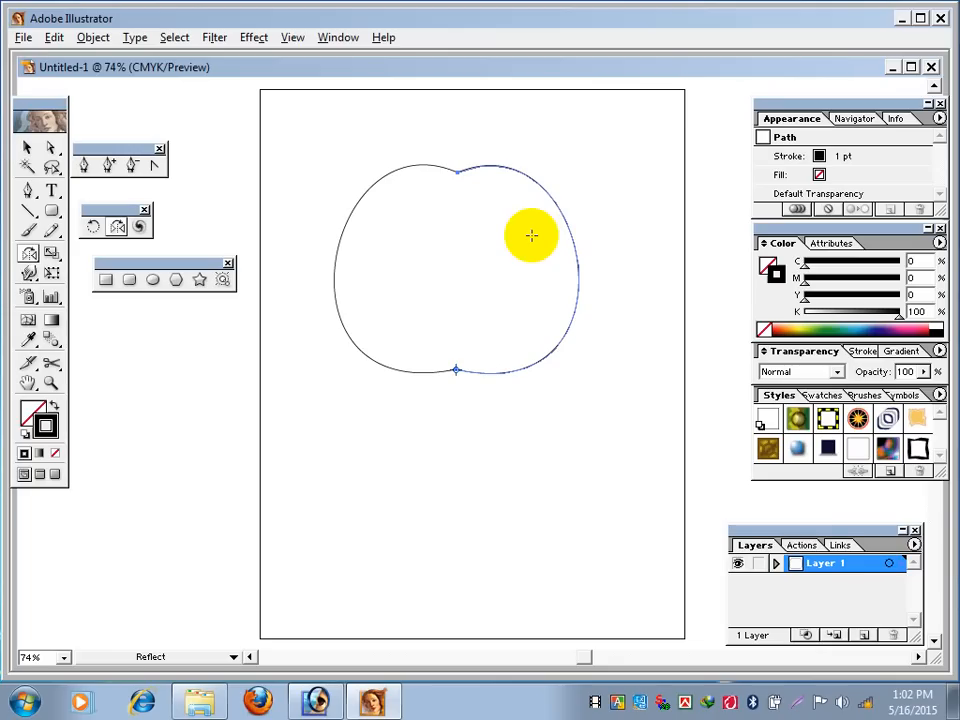
- Select the overlapping top endpoints of the two halves and join them into a corner point
{"action": "left_click", "coordinate": [51, 147]}
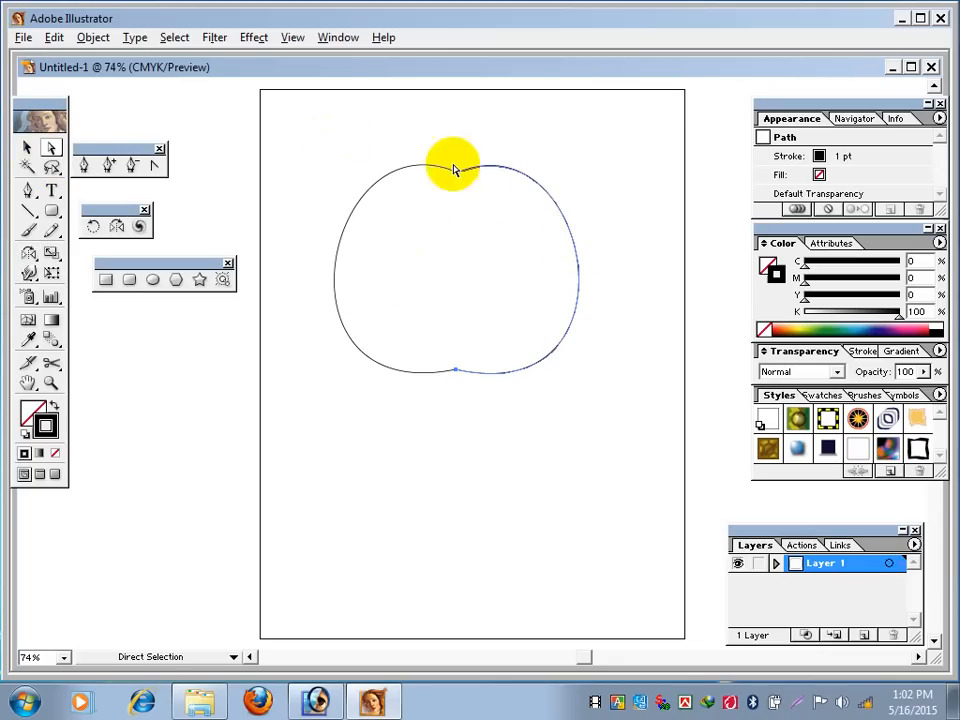
{"action": "left_click_drag", "start_coordinate": [452, 170], "coordinate": [471, 195]}
{"action": "left_click", "coordinate": [476, 201]}
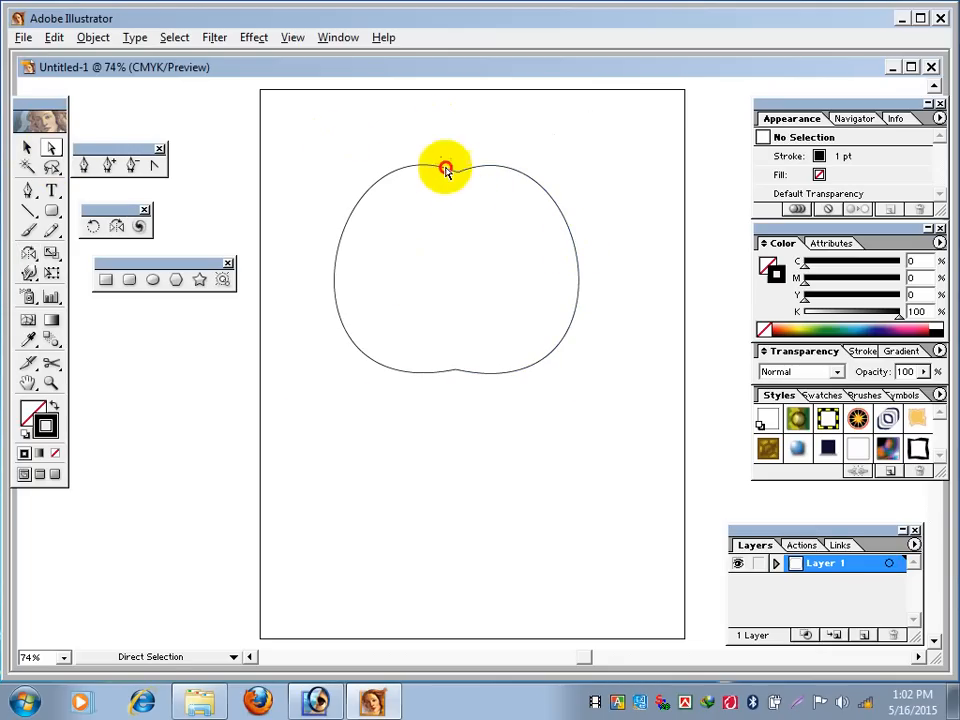
{"action": "left_click", "coordinate": [446, 170]}
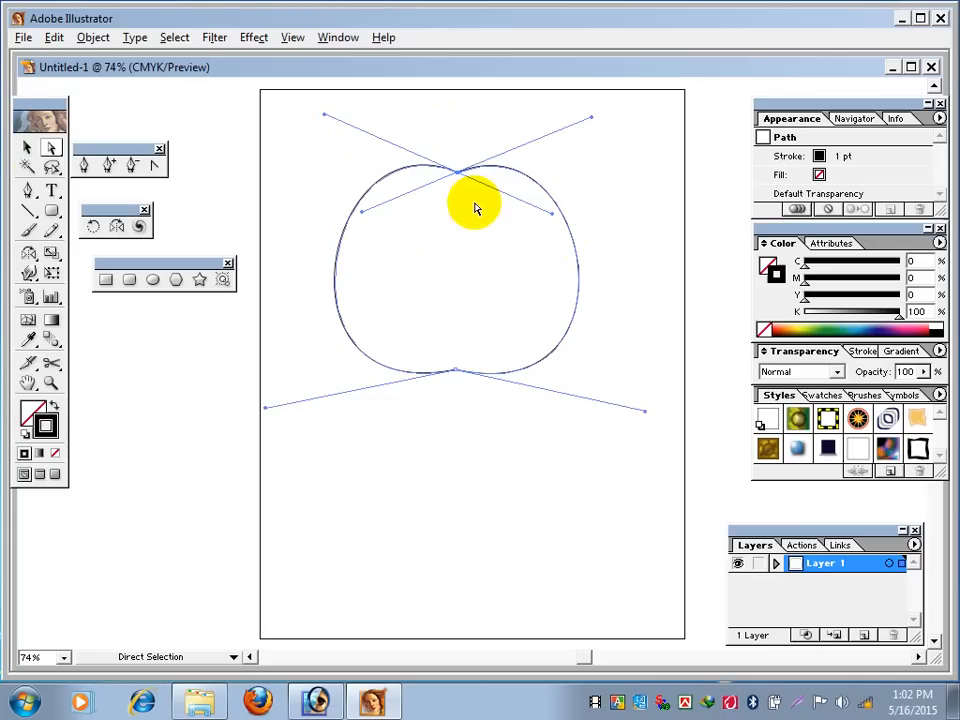
{"action": "left_click", "coordinate": [89, 37]}
{"action": "mouse_move", "coordinate": [175, 351]}
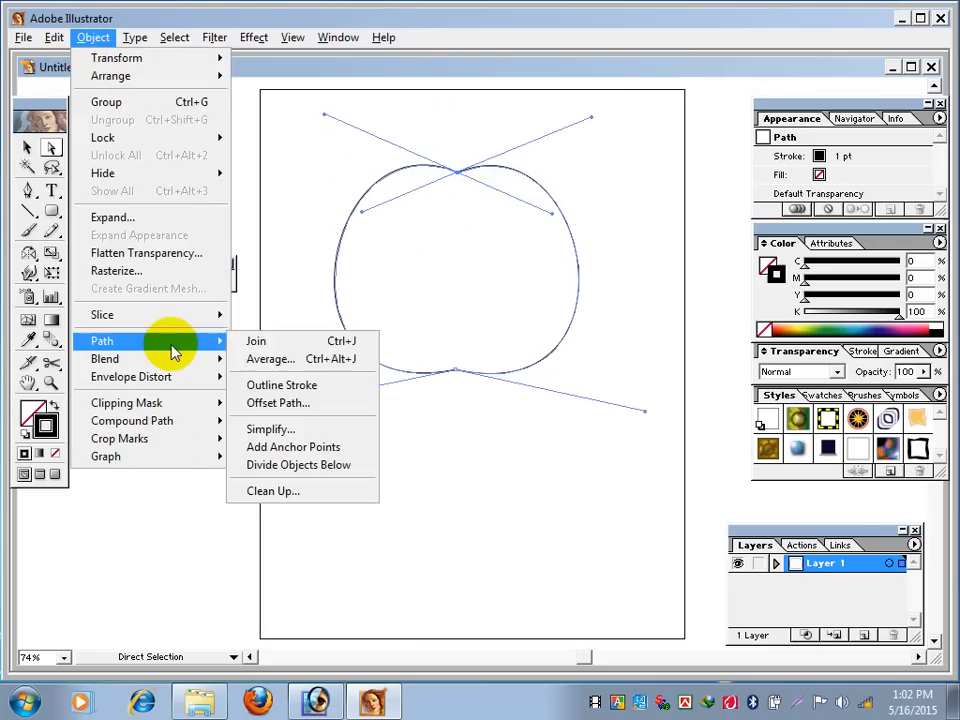
{"action": "left_click", "coordinate": [252, 341]}
{"action": "left_click", "coordinate": [532, 334]}
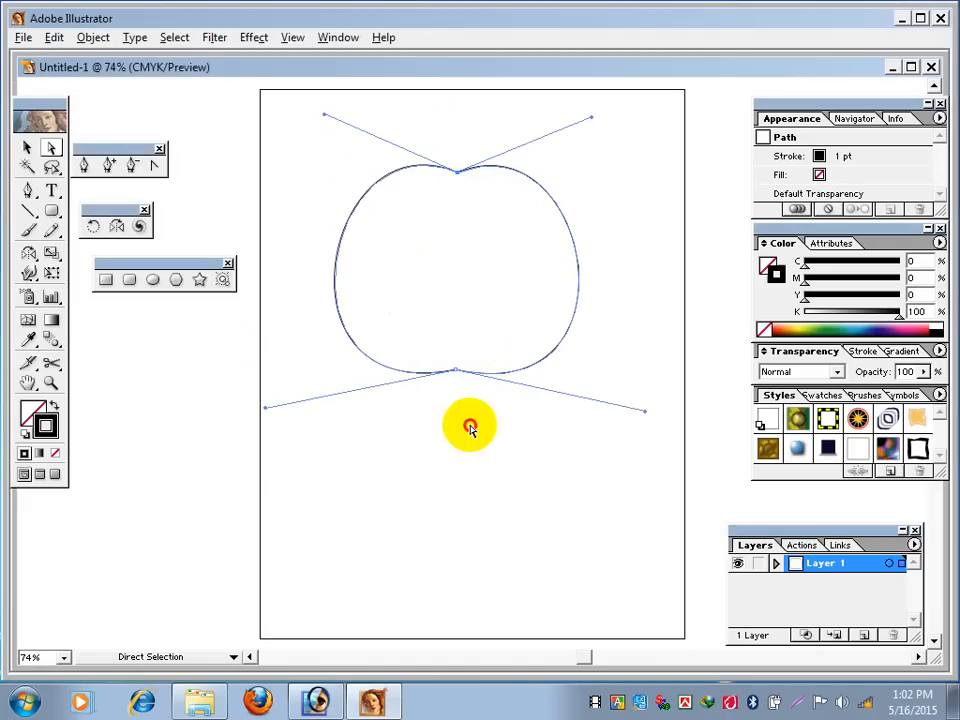
- Join the overlapping bottom endpoints of the two halves with a Corner point, and deselect the closed outline
{"action": "left_click_drag", "start_coordinate": [470, 427], "coordinate": [442, 360]}
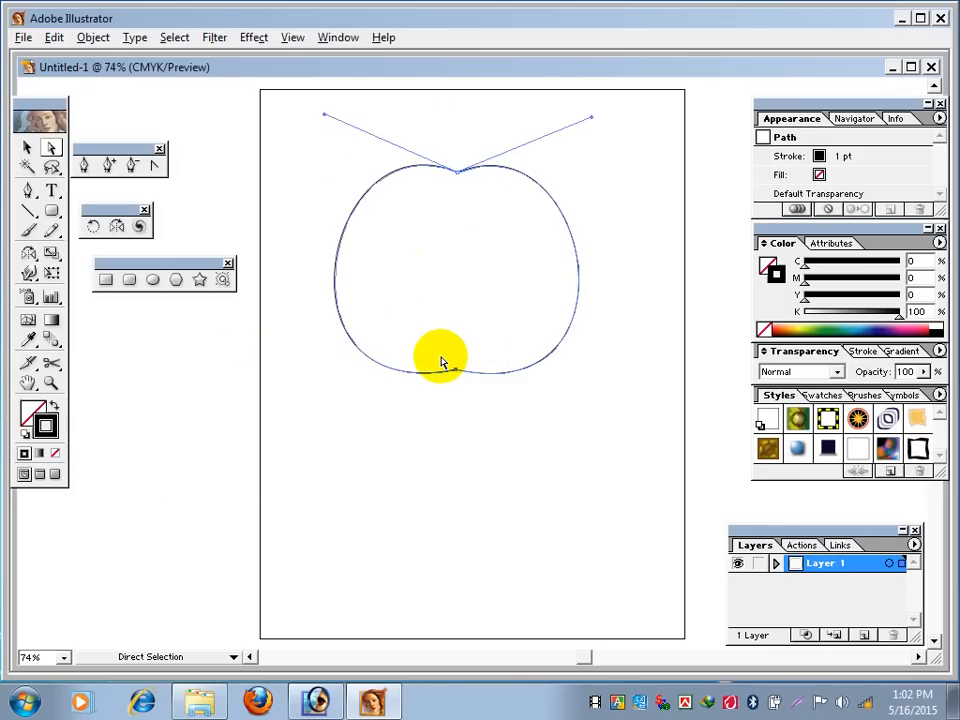
{"action": "key", "text": "ctrl+j"}
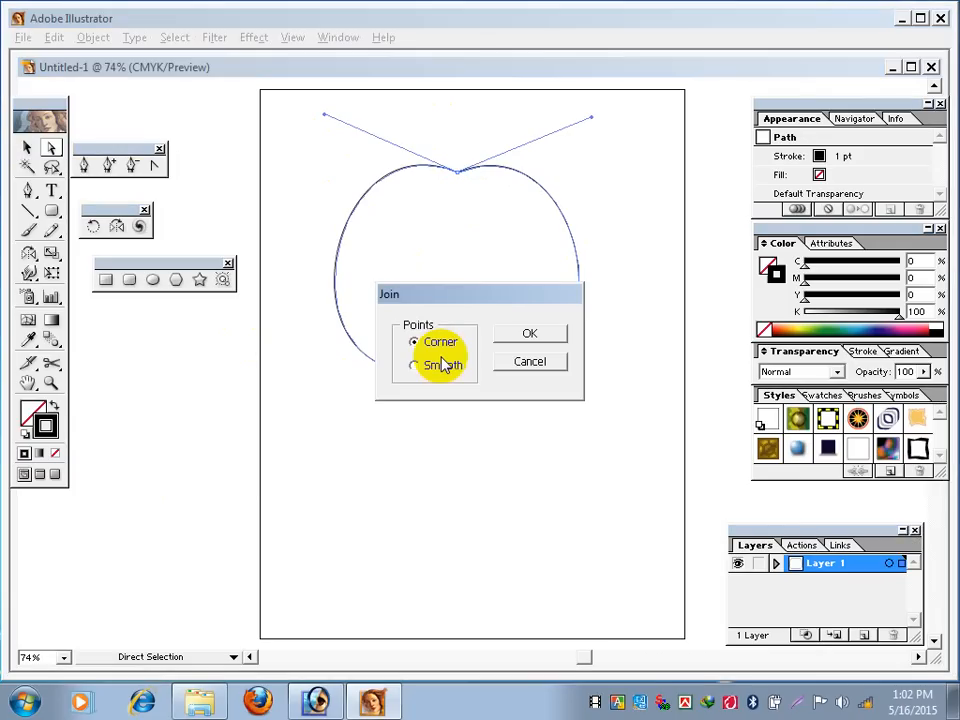
{"action": "left_click", "coordinate": [530, 338]}
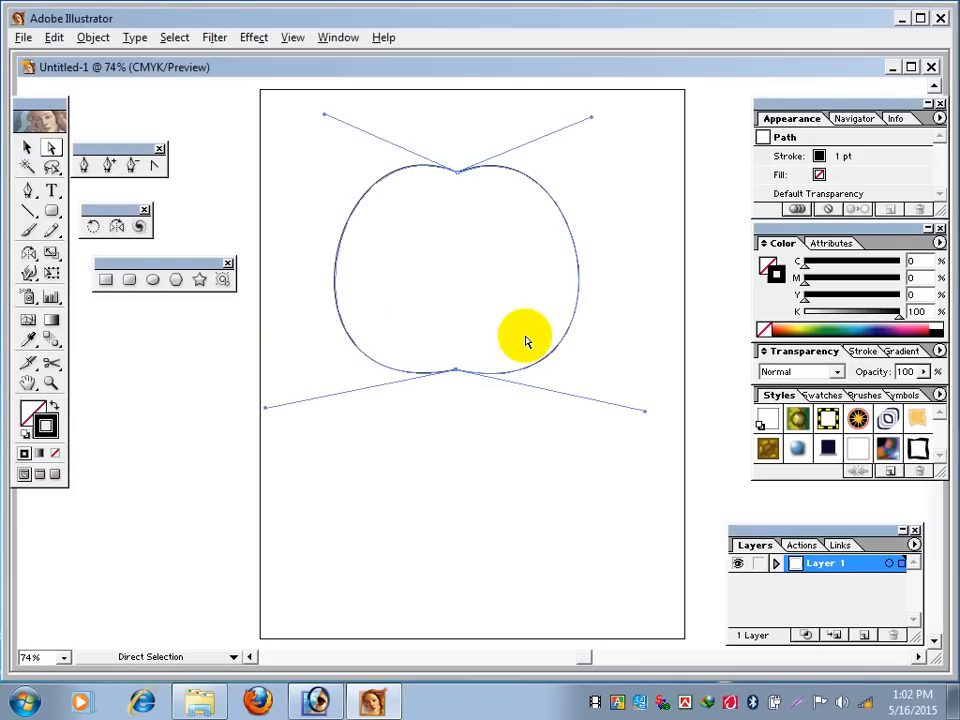
{"action": "left_click", "coordinate": [616, 498]}
- Draw a second two-point left-bulging curve with the Pen tool in the blank area to the right of the artboard
{"action": "key", "text": "h"}
{"action": "left_click_drag", "start_coordinate": [593, 346], "coordinate": [331, 253]}
{"action": "left_click", "coordinate": [27, 190]}
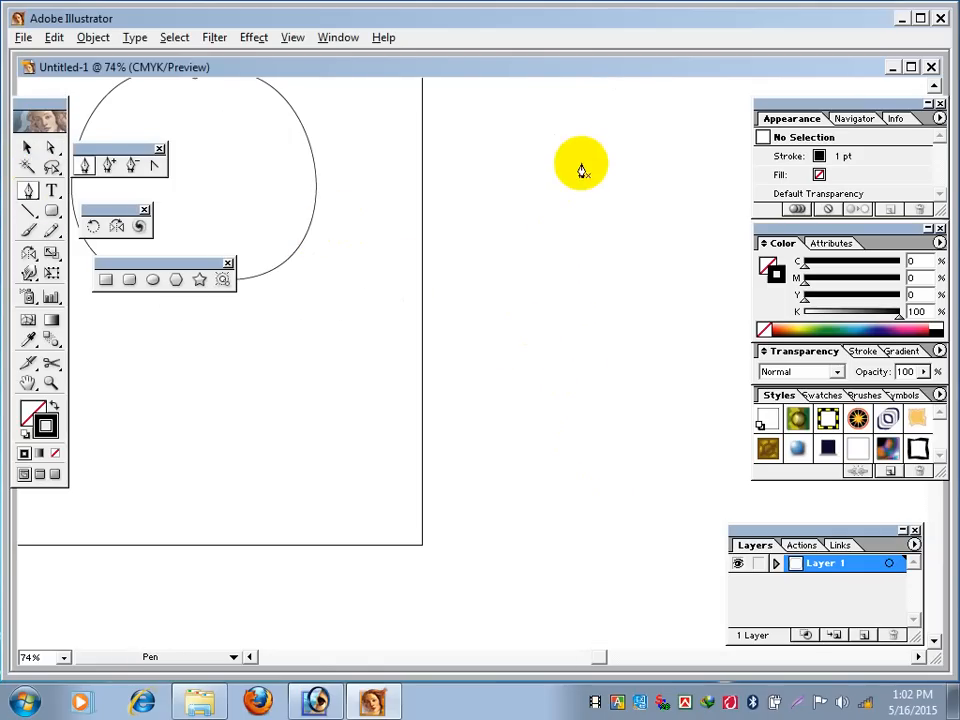
{"action": "left_click_drag", "start_coordinate": [575, 177], "coordinate": [508, 130]}
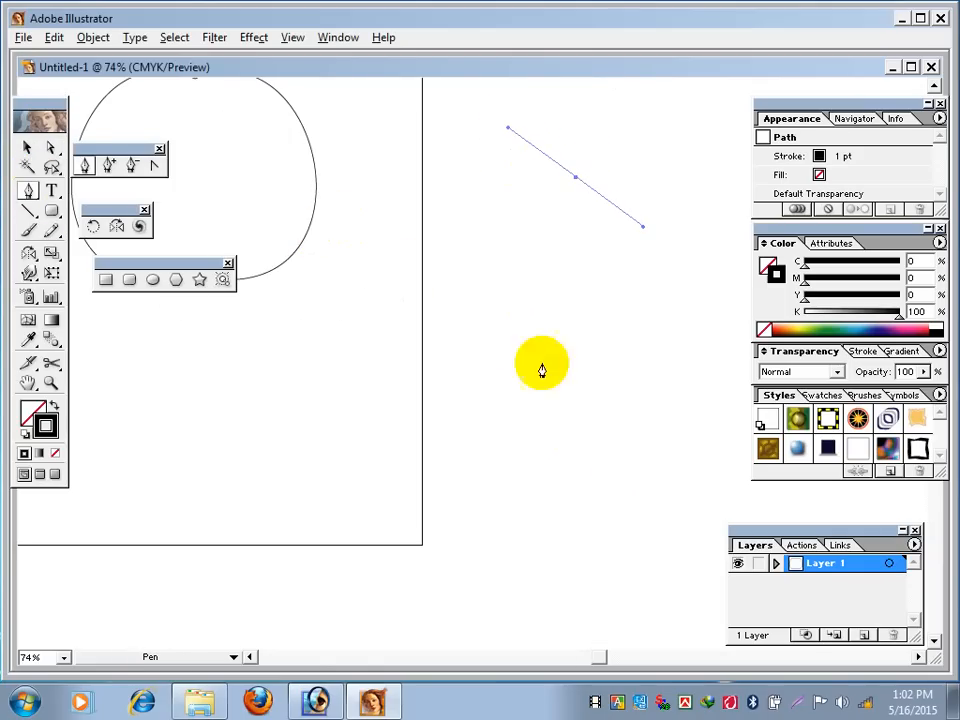
{"action": "left_click_drag", "start_coordinate": [594, 414], "coordinate": [824, 405]}
{"action": "left_click_drag", "start_coordinate": [762, 420], "coordinate": [762, 420]}
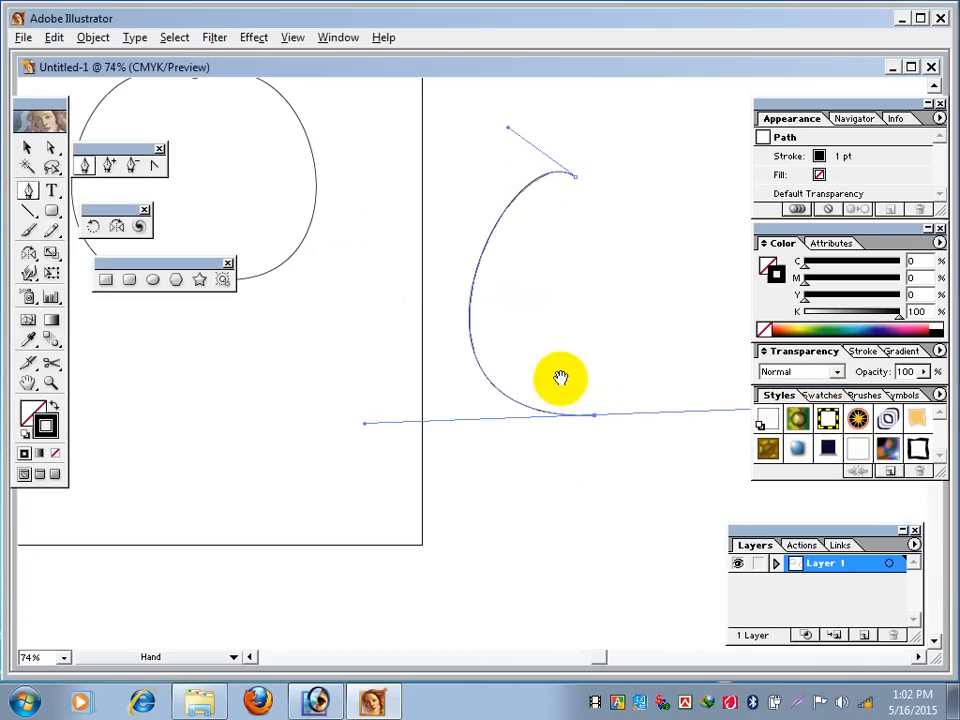
{"action": "left_click_drag", "start_coordinate": [559, 379], "coordinate": [426, 464]}
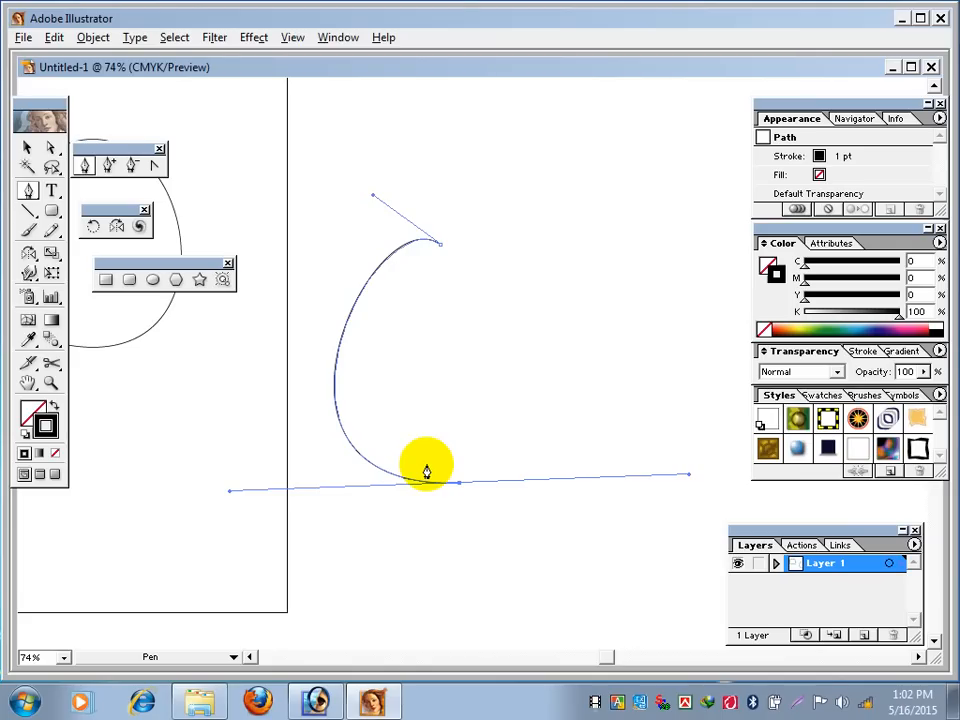
- Continue the second outline with the Pen tool, adding a small curved bottom tip, a concave bite and a right lobe ending near the start point
{"action": "left_click", "coordinate": [459, 483]}
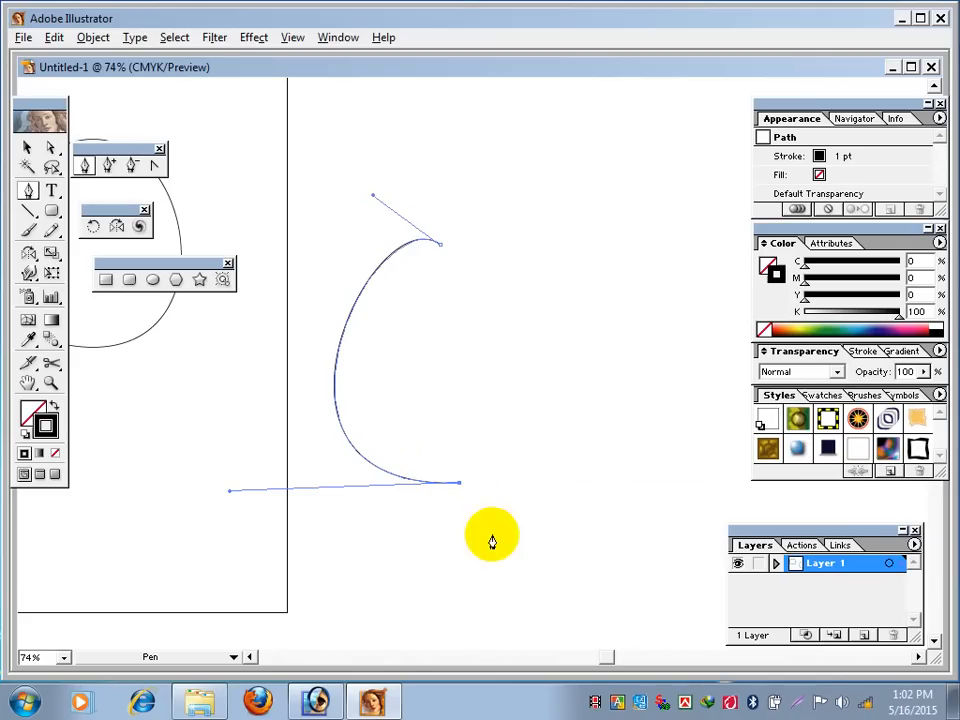
{"action": "left_click", "coordinate": [466, 456], "text": "ctrl"}
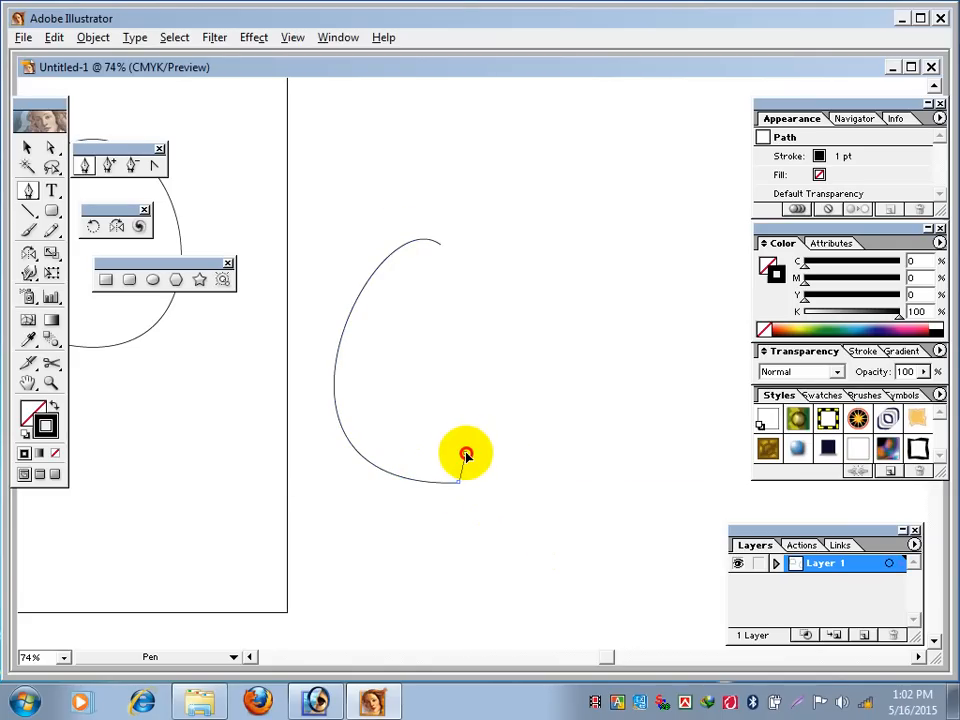
{"action": "left_click_drag", "start_coordinate": [466, 456], "coordinate": [437, 432]}
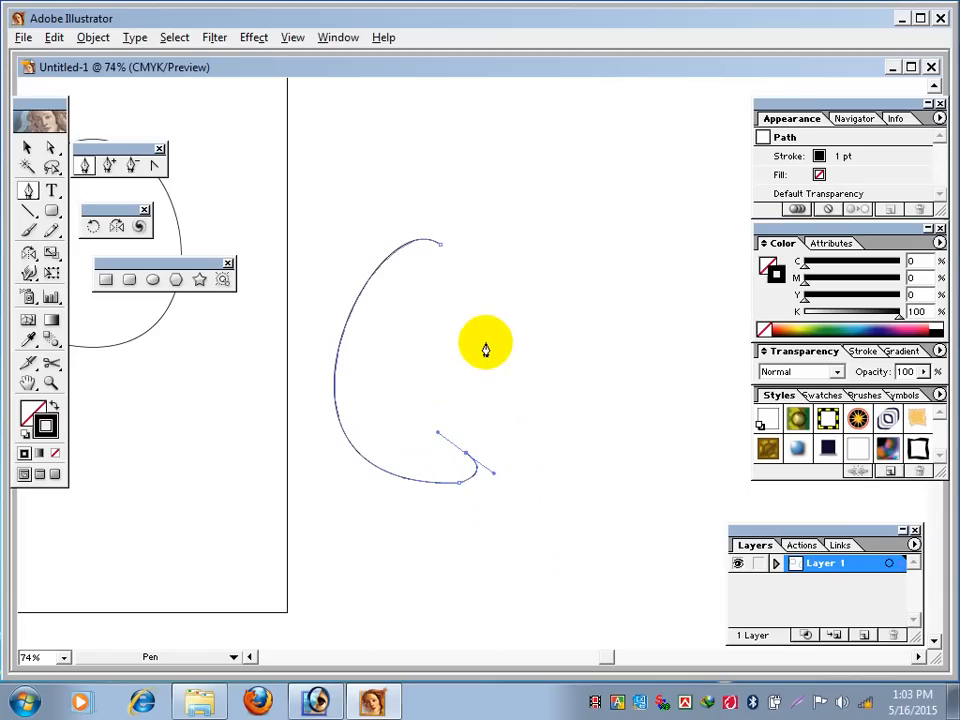
{"action": "left_click_drag", "start_coordinate": [490, 350], "coordinate": [546, 332]}
{"action": "left_click_drag", "start_coordinate": [460, 256], "coordinate": [398, 280]}
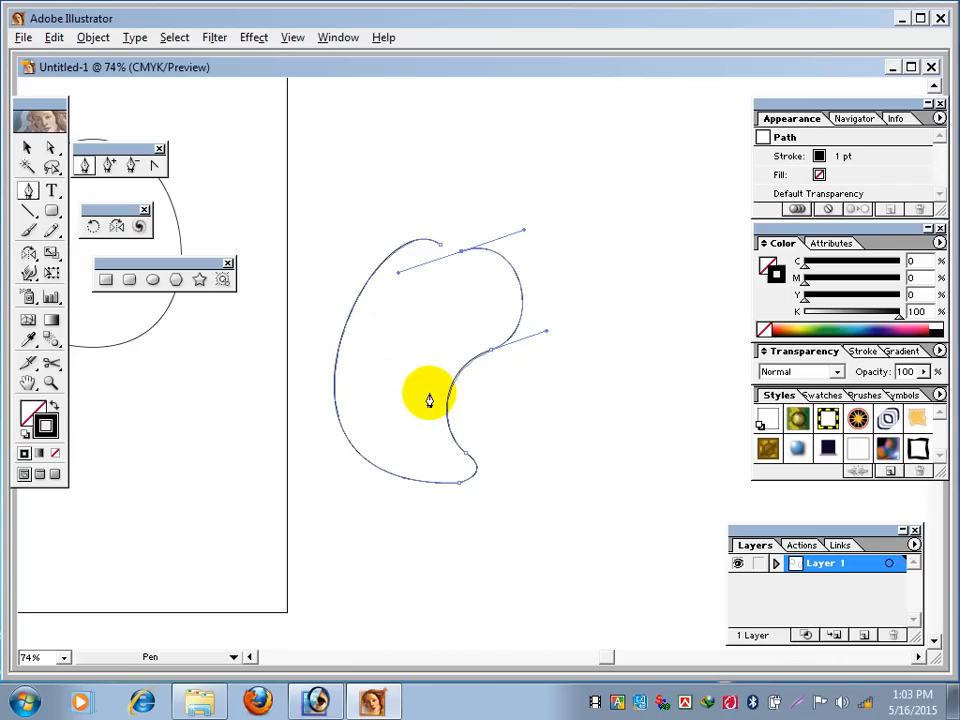
- Move the bite's upper anchor point down and outward, and shift its lower anchor point slightly towards the bottom tip
{"action": "left_click", "coordinate": [50, 148]}
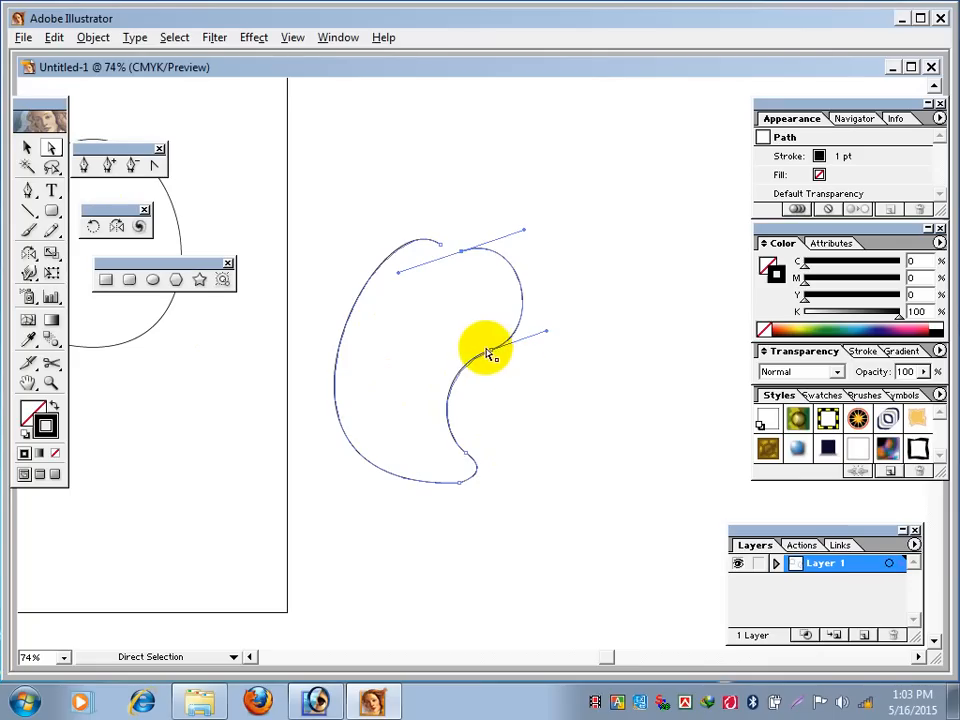
{"action": "left_click_drag", "start_coordinate": [490, 350], "coordinate": [511, 371]}
{"action": "left_click_drag", "start_coordinate": [465, 453], "coordinate": [458, 461]}
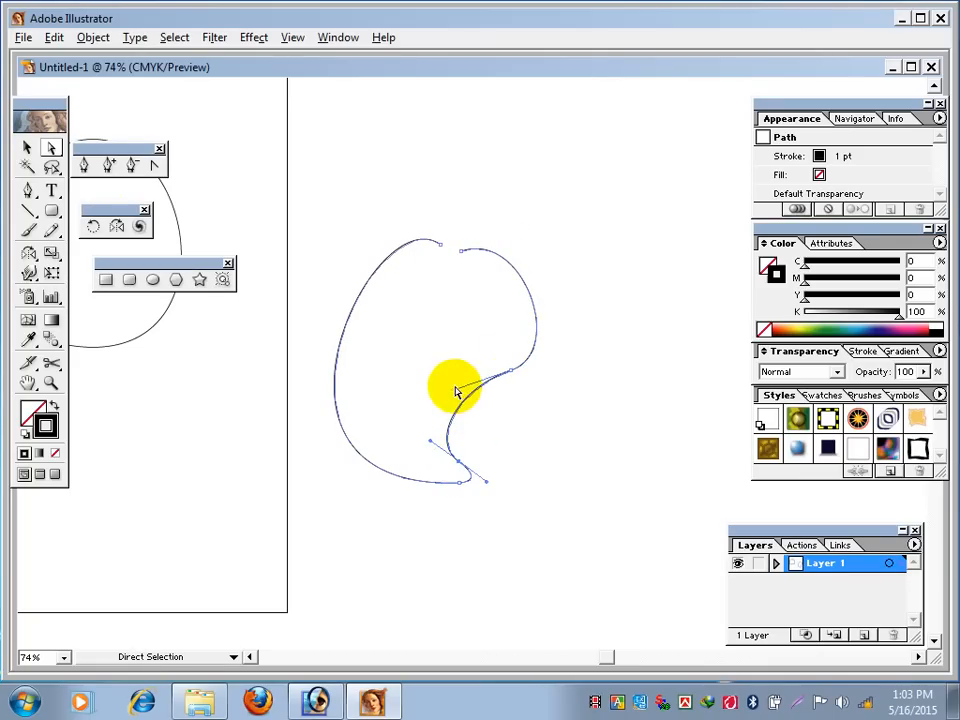
- Adjust the direction handles of the bite's two anchor points to smooth the concave curve and widen the right lobe
{"action": "left_click", "coordinate": [443, 396]}
{"action": "left_click", "coordinate": [486, 383]}
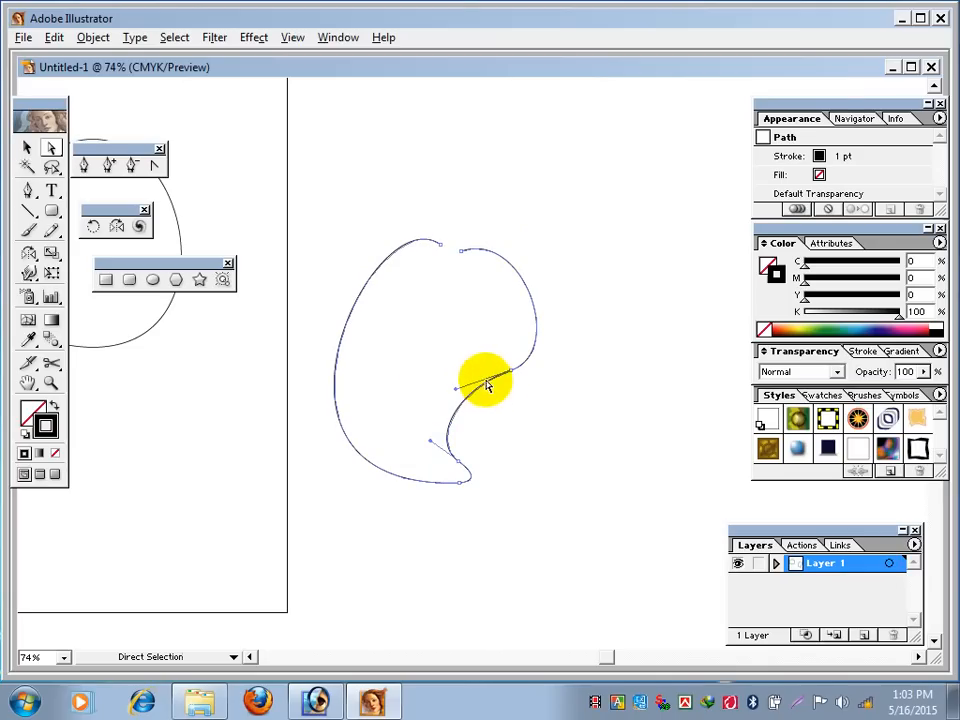
{"action": "mouse_move", "coordinate": [455, 388]}
{"action": "left_mouse_down"}
{"action": "mouse_move", "coordinate": [416, 389]}
{"action": "mouse_move", "coordinate": [435, 399]}
{"action": "mouse_move", "coordinate": [463, 378]}
{"action": "left_mouse_up"}
{"action": "left_click", "coordinate": [460, 459]}
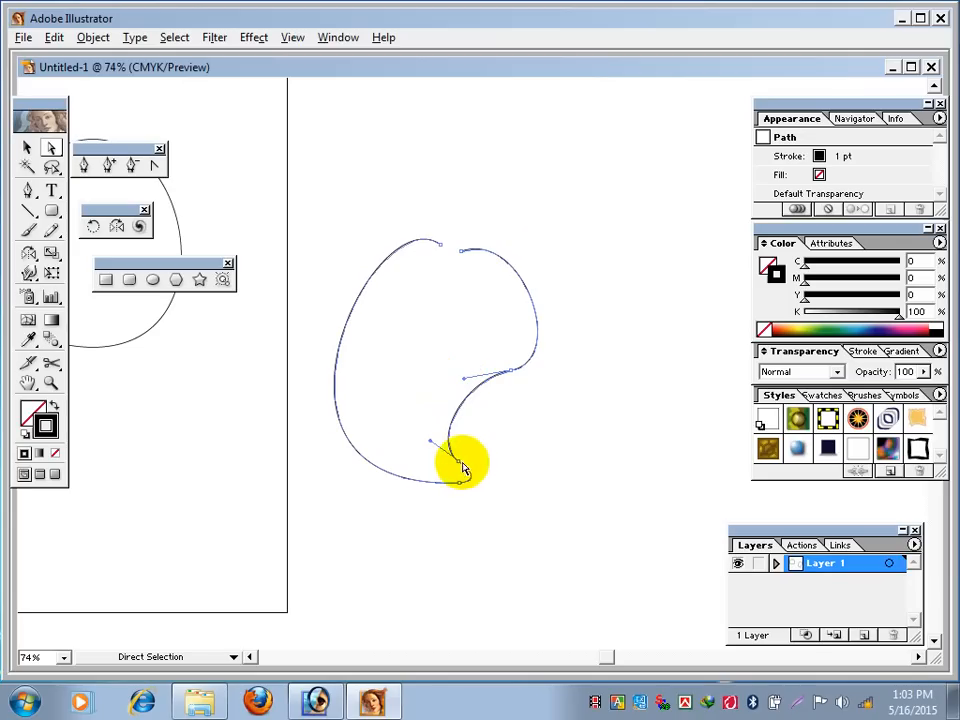
{"action": "mouse_move", "coordinate": [463, 469]}
{"action": "left_mouse_down"}
{"action": "mouse_move", "coordinate": [487, 487]}
{"action": "mouse_move", "coordinate": [475, 478]}
{"action": "left_mouse_up"}
{"action": "left_click", "coordinate": [511, 370]}
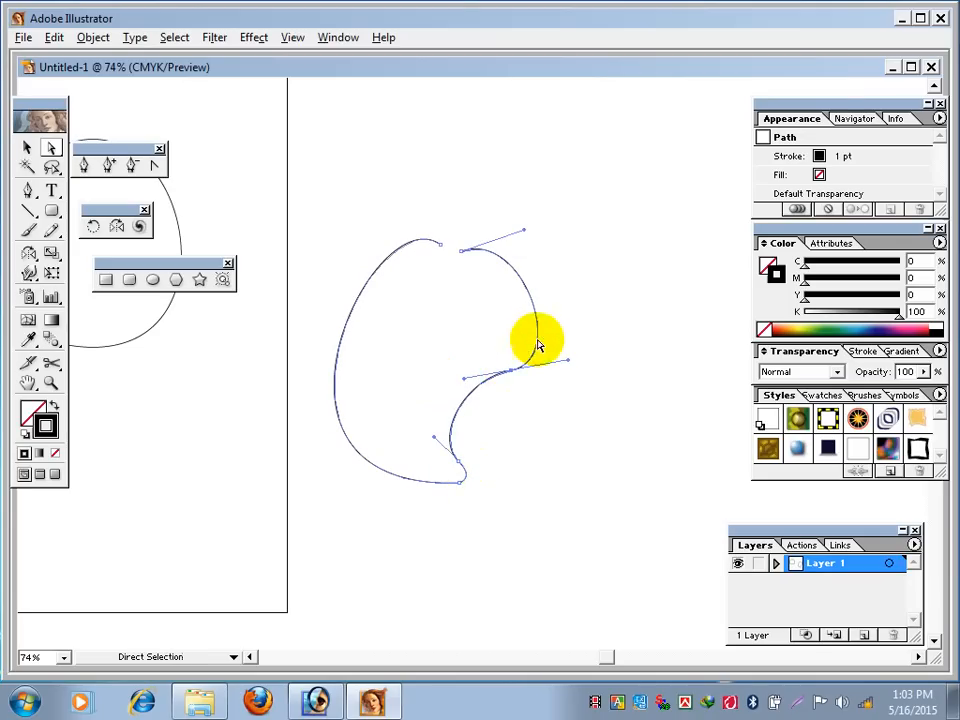
{"action": "left_click_drag", "start_coordinate": [567, 361], "coordinate": [597, 331]}
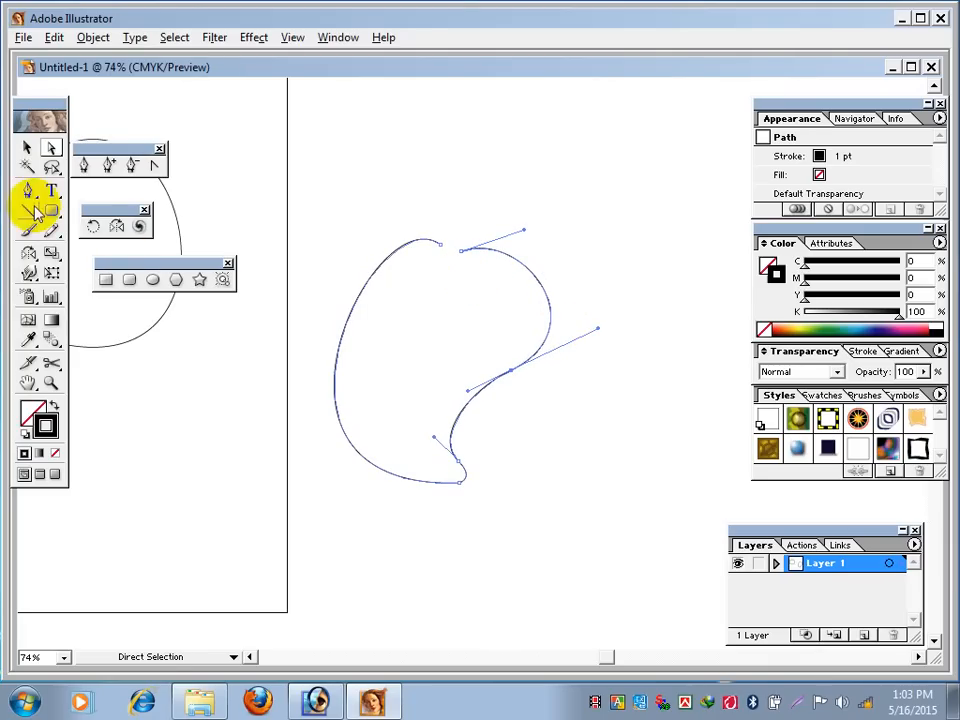
- Select the two open top endpoints of the bitten outline, join them to close the path, and deselect it
{"action": "left_click", "coordinate": [28, 194]}
{"action": "left_click", "coordinate": [49, 149]}
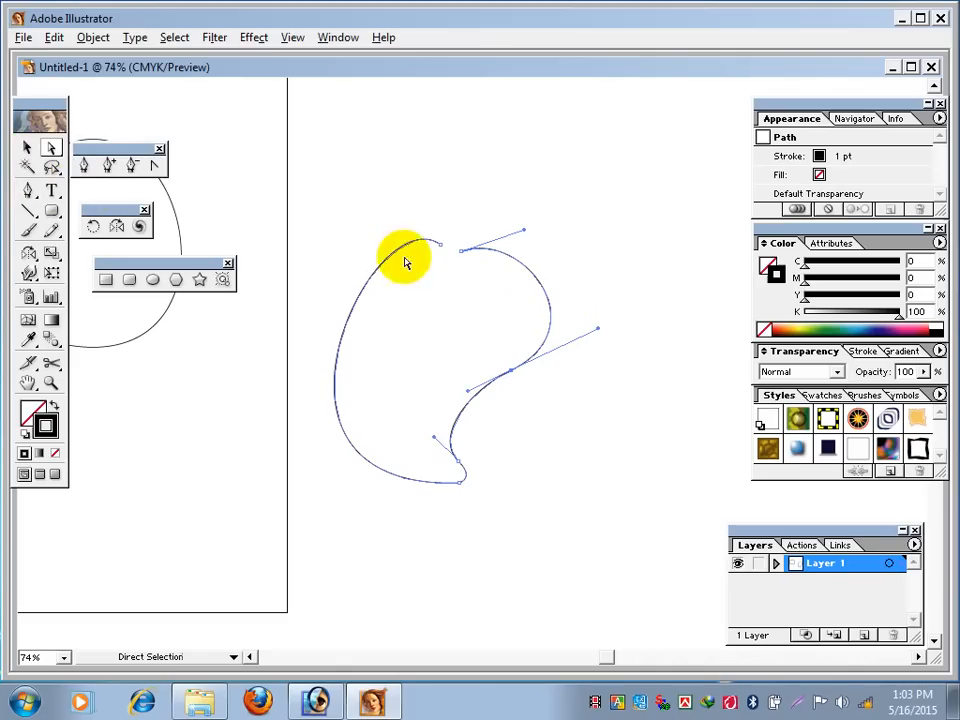
{"action": "left_click", "coordinate": [444, 228]}
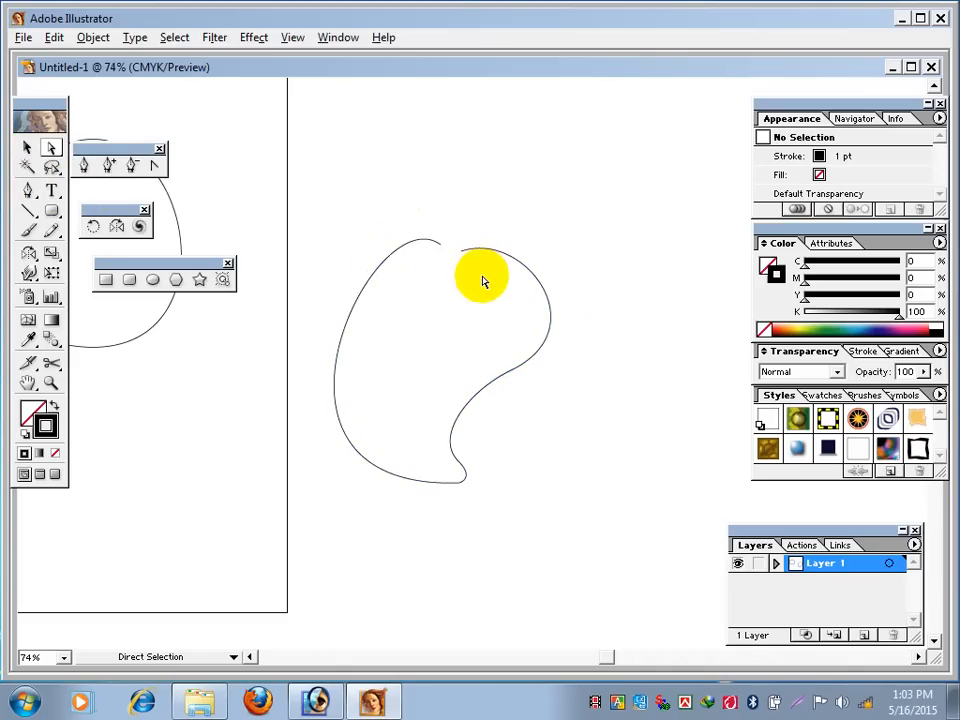
{"action": "left_click_drag", "start_coordinate": [433, 211], "coordinate": [470, 276]}
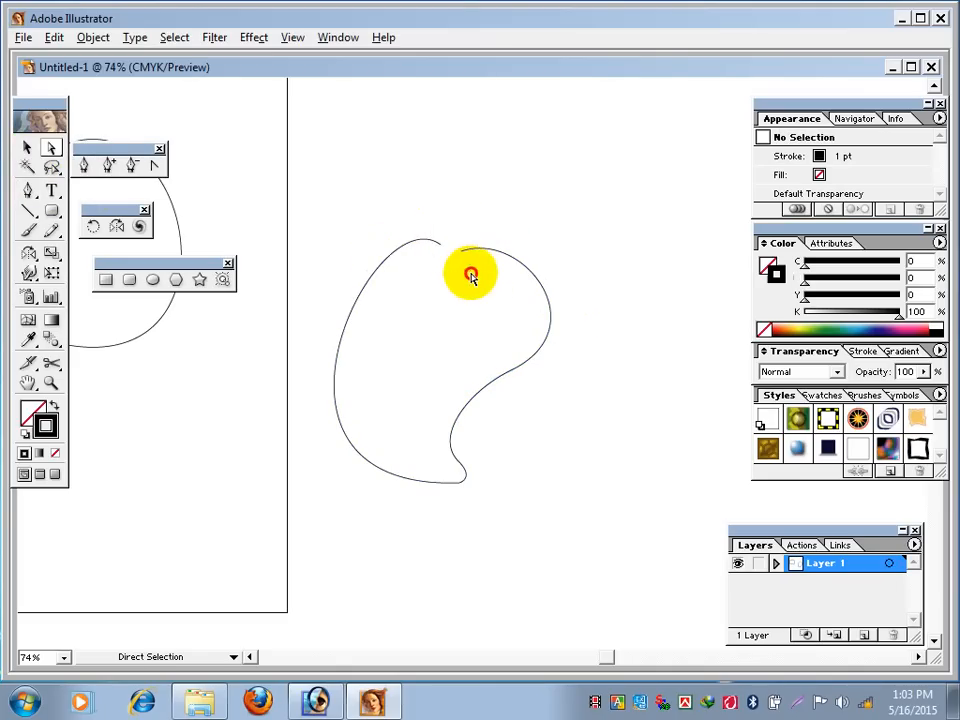
{"action": "left_click_drag", "start_coordinate": [424, 210], "coordinate": [483, 289]}
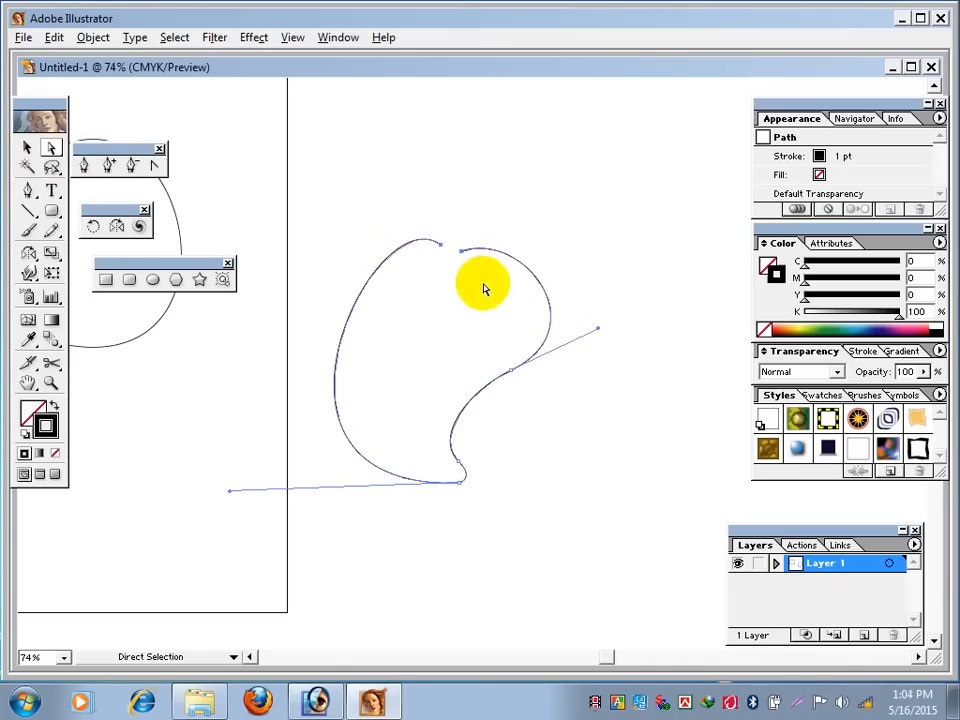
{"action": "left_click", "coordinate": [90, 37]}
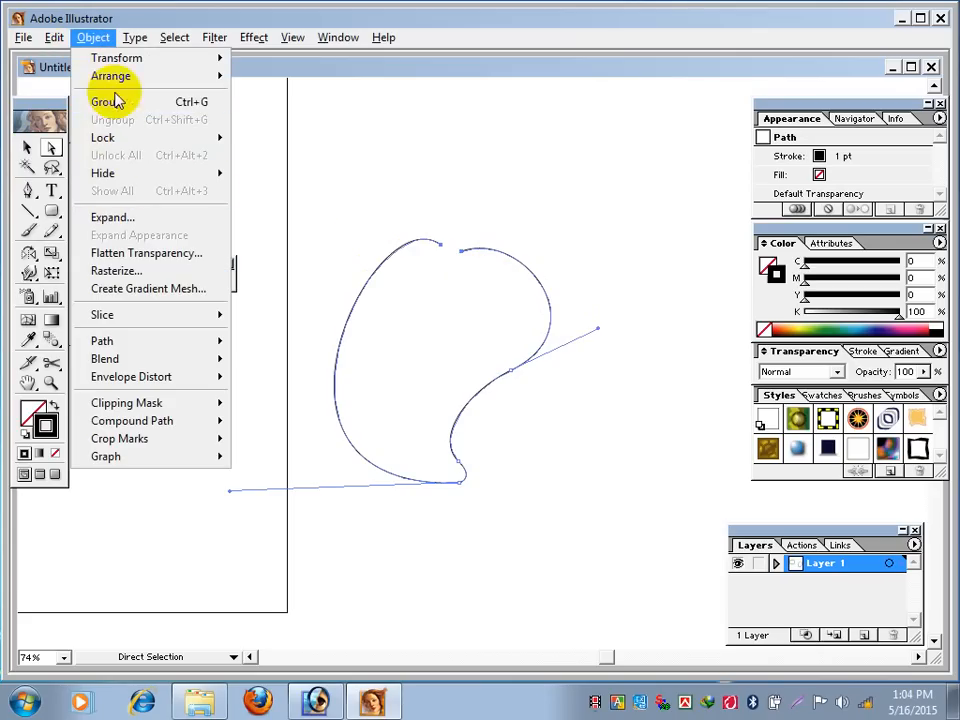
{"action": "mouse_move", "coordinate": [118, 341]}
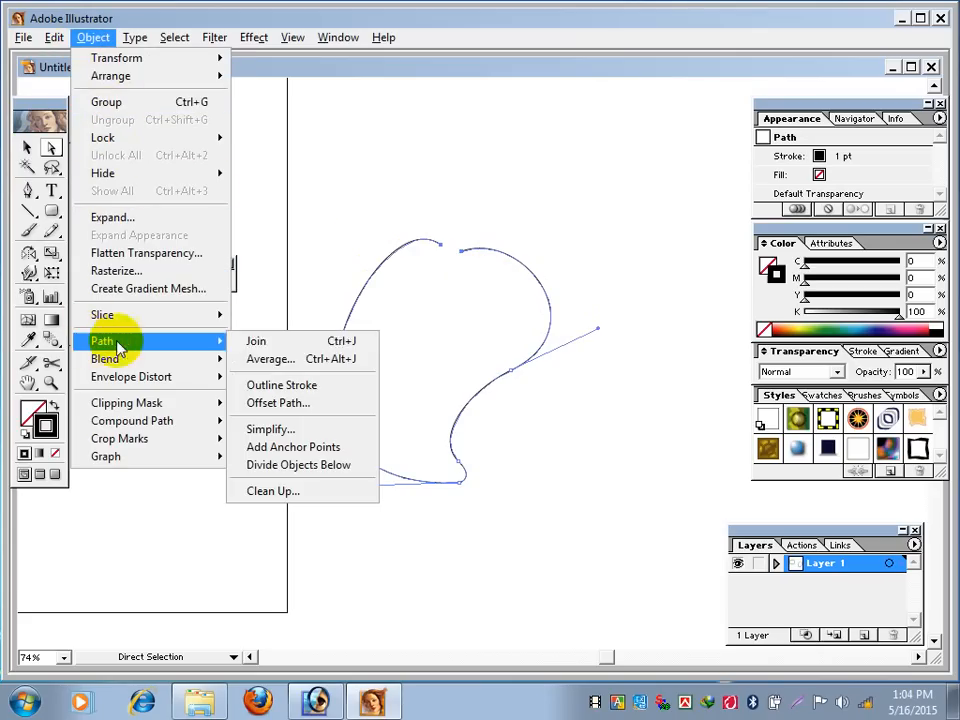
{"action": "left_click", "coordinate": [258, 339]}
{"action": "left_click", "coordinate": [522, 213]}
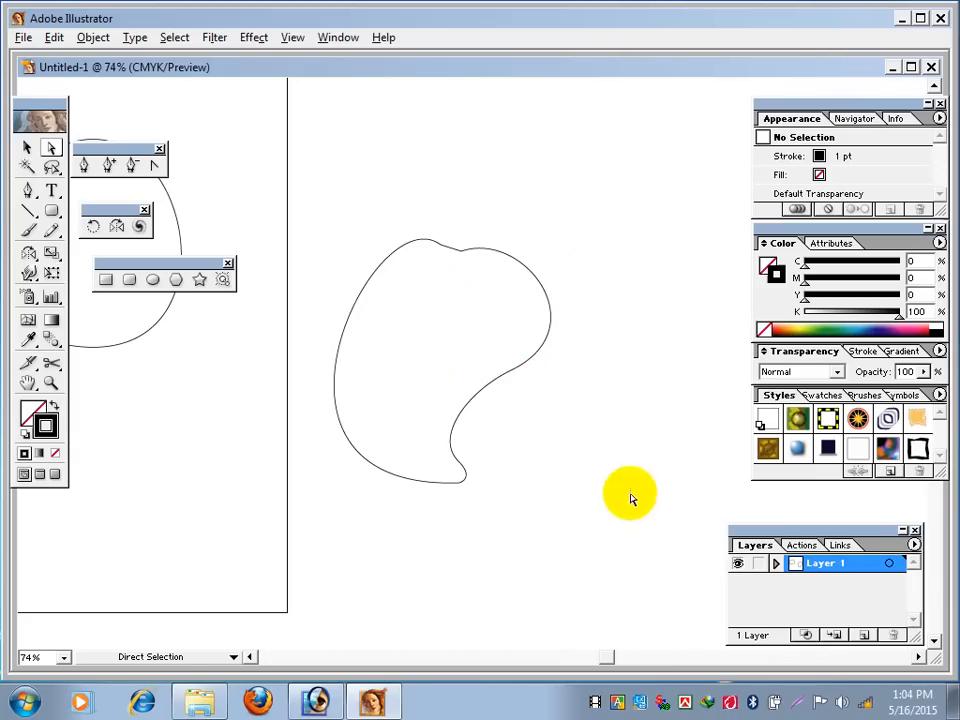
- Move the toolbox slightly down and place the floating pen tools palette below the shape tools palette, clear of the first outline
{"action": "key", "text": "space"}
{"action": "left_click_drag", "start_coordinate": [418, 350], "coordinate": [592, 288]}
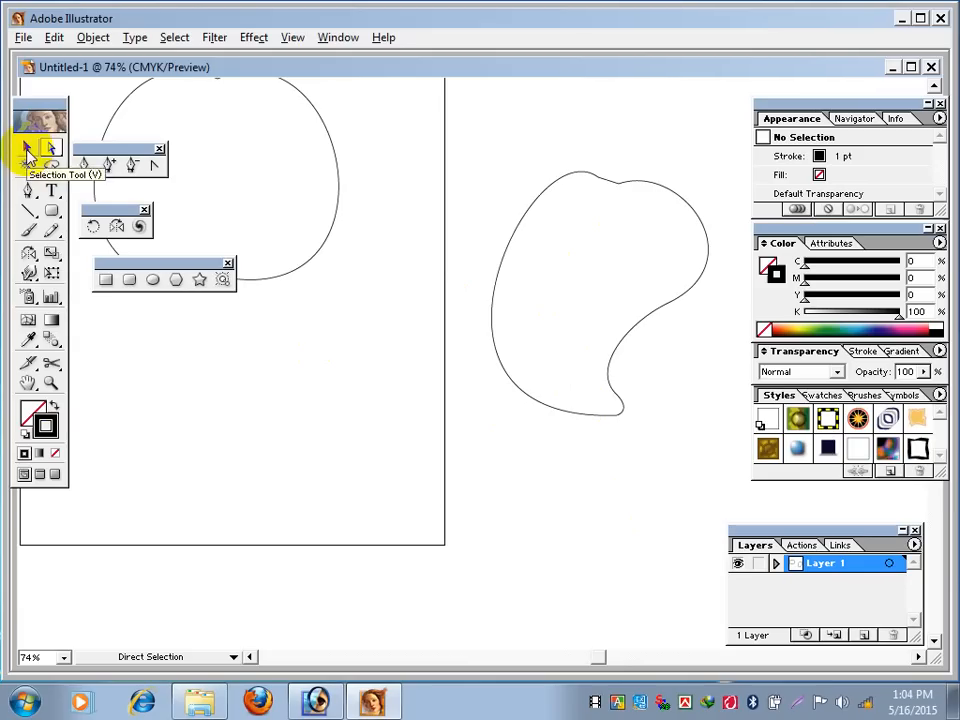
{"action": "left_click_drag", "start_coordinate": [46, 112], "coordinate": [55, 143]}
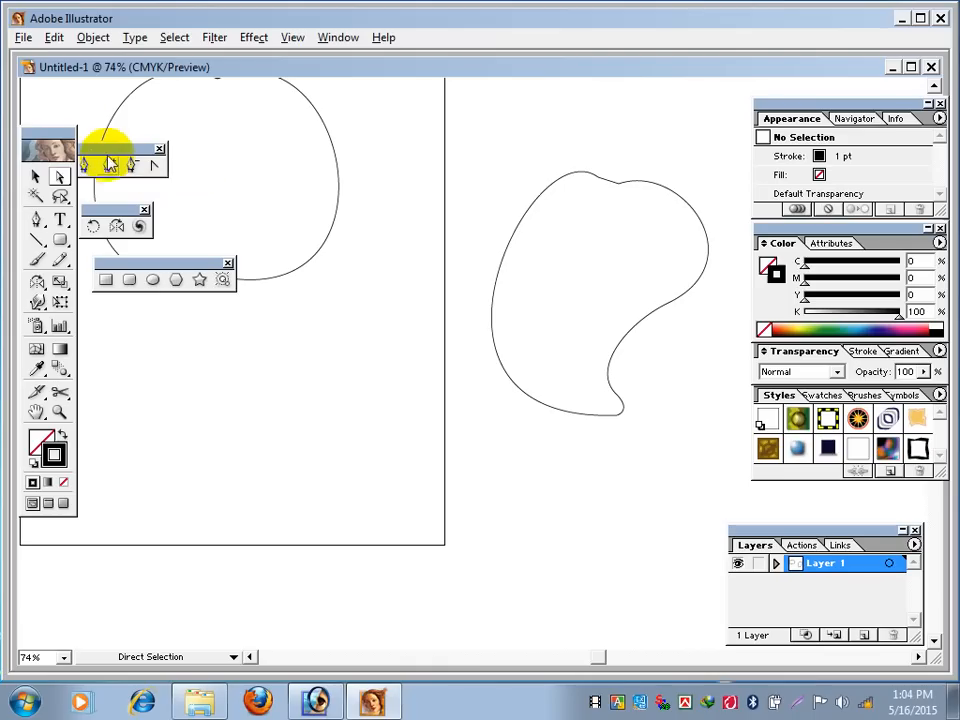
{"action": "left_click_drag", "start_coordinate": [92, 150], "coordinate": [110, 312]}
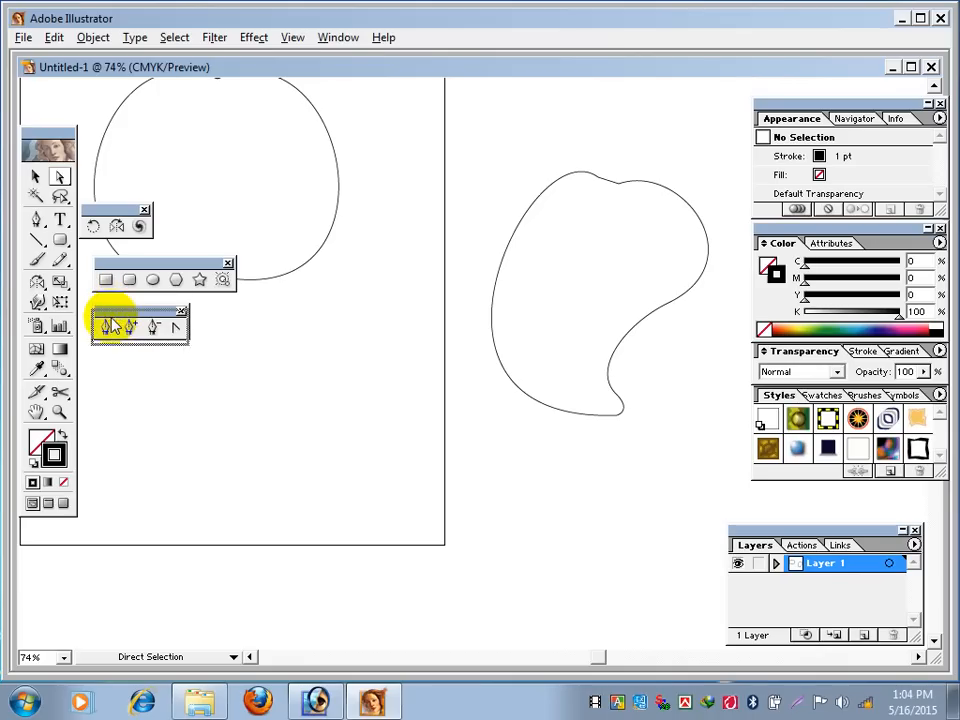
{"action": "left_click_drag", "start_coordinate": [112, 314], "coordinate": [113, 311]}
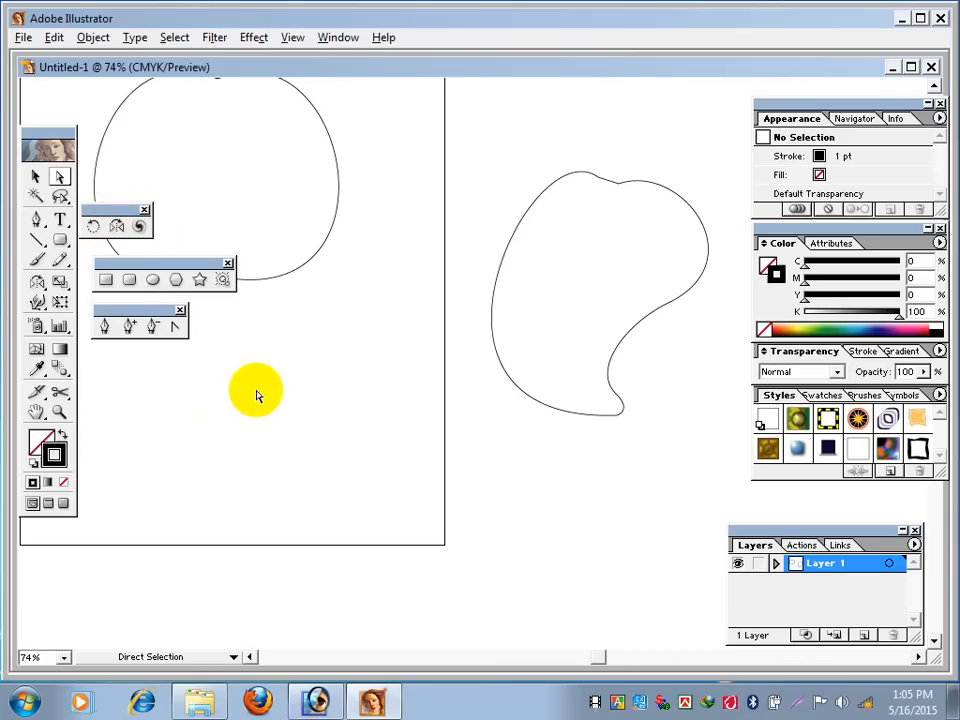
- Try to join the top corner point of the first outline, and select its bottom corner point
{"action": "key", "text": "h"}
{"action": "left_click_drag", "start_coordinate": [251, 328], "coordinate": [489, 484]}
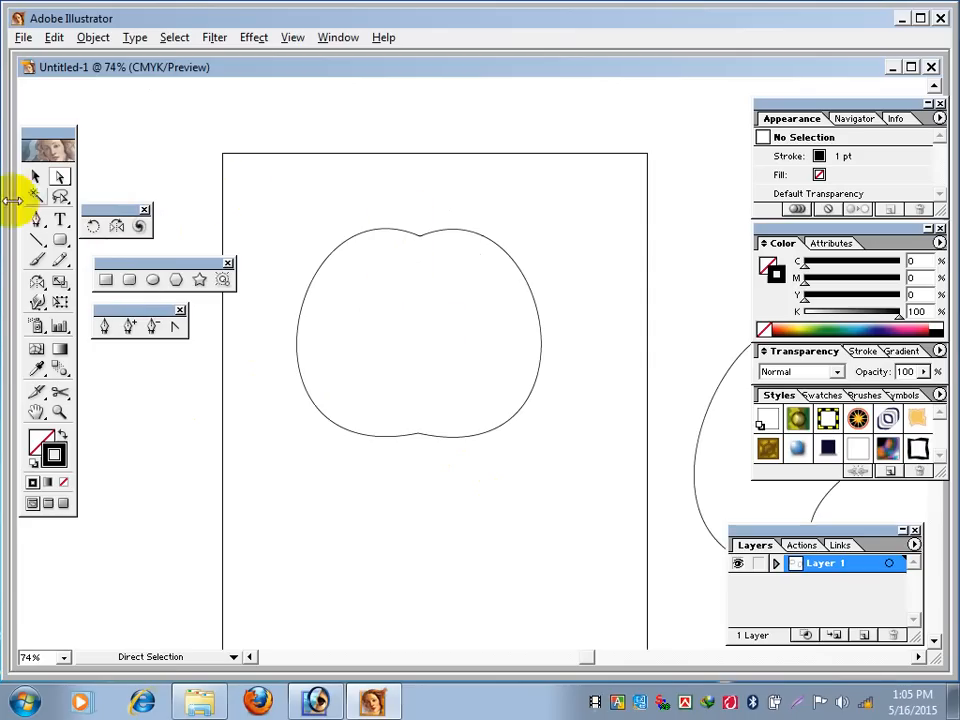
{"action": "left_click", "coordinate": [414, 217]}
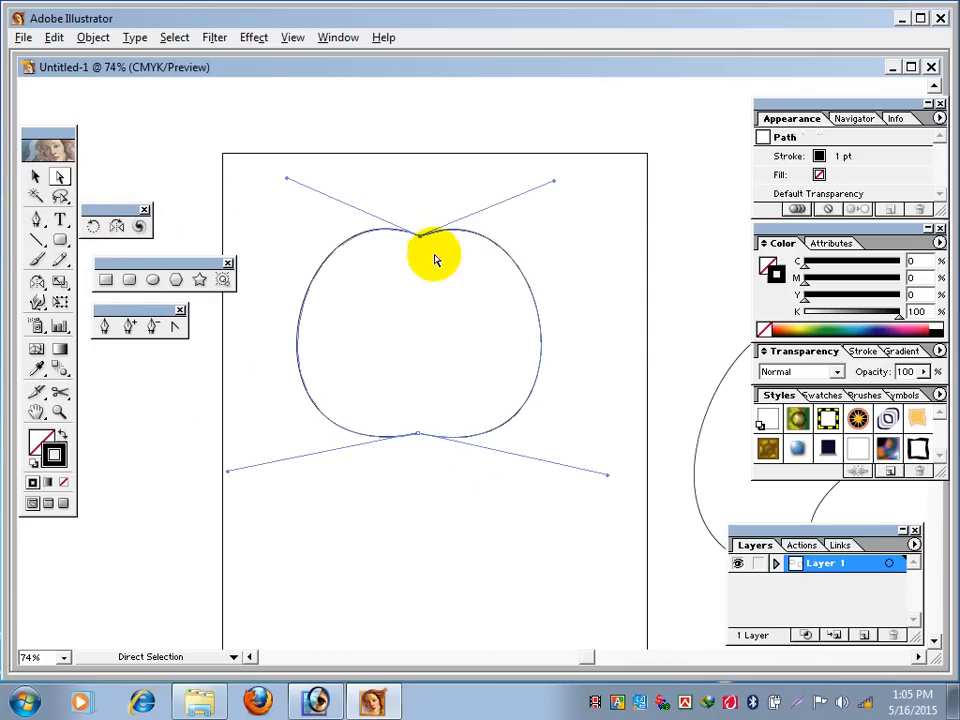
{"action": "left_click", "coordinate": [93, 37]}
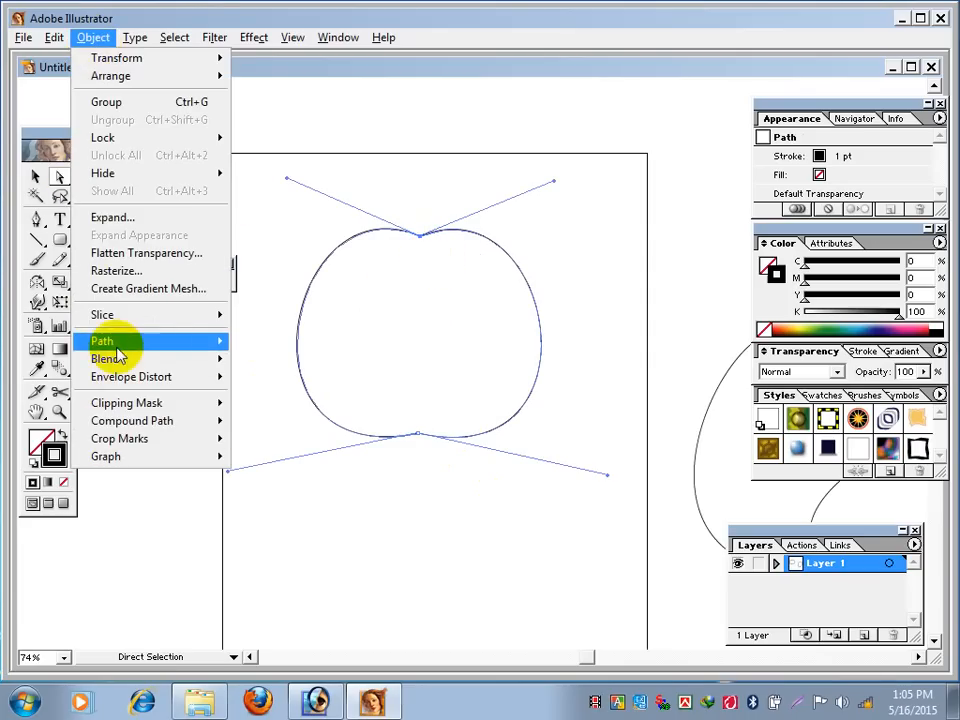
{"action": "mouse_move", "coordinate": [118, 340]}
{"action": "left_click", "coordinate": [257, 339]}
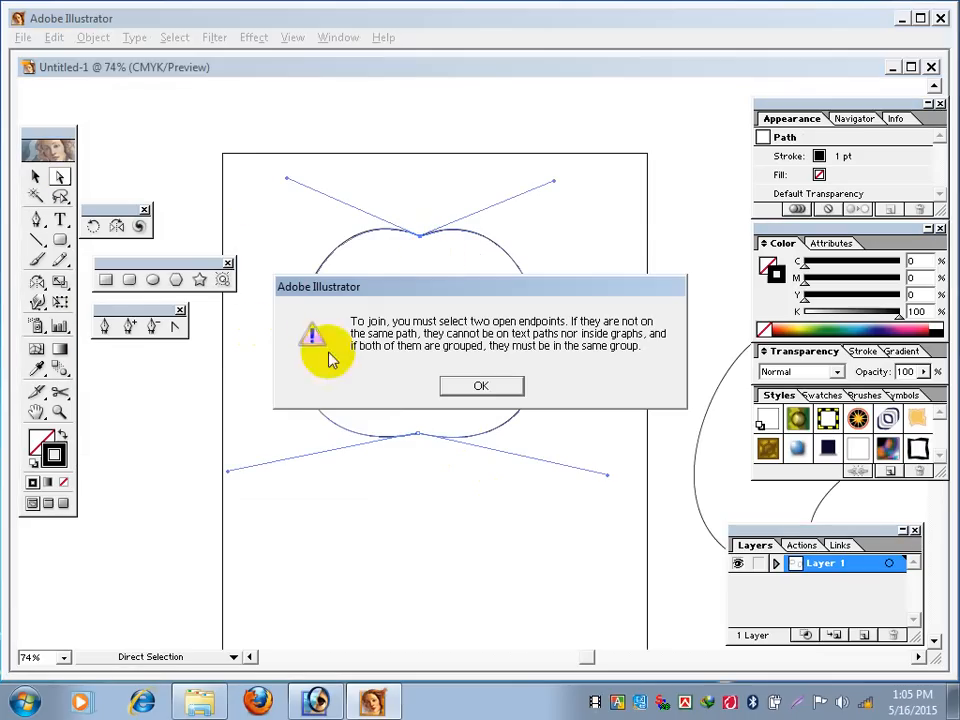
{"action": "left_click", "coordinate": [490, 391]}
{"action": "left_click", "coordinate": [437, 316]}
{"action": "left_click_drag", "start_coordinate": [407, 454], "coordinate": [467, 447]}
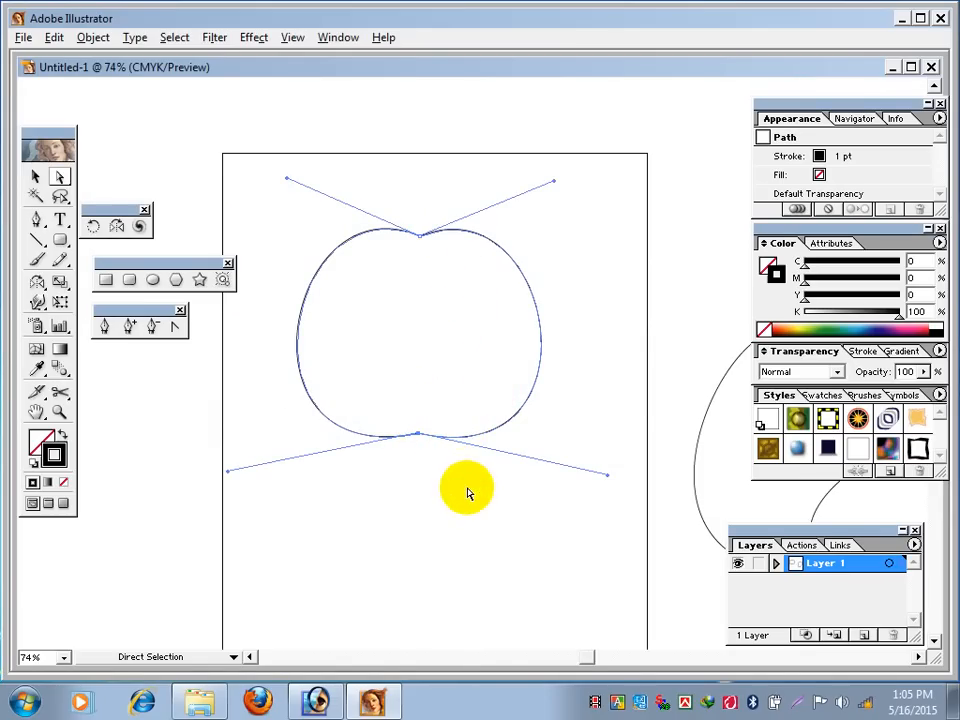
- Check the first outline by selecting it as a whole, and move the bitten outline up beside it, overlapping the artboard's right edge
{"action": "left_click", "coordinate": [36, 176]}
{"action": "left_click", "coordinate": [497, 204]}
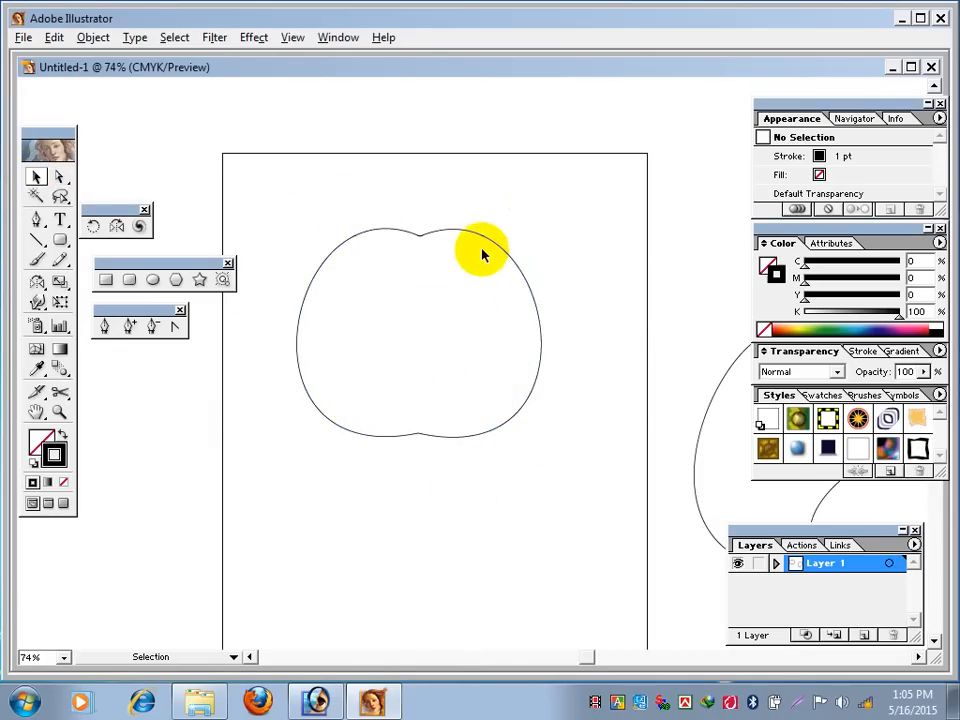
{"action": "left_click", "coordinate": [489, 242]}
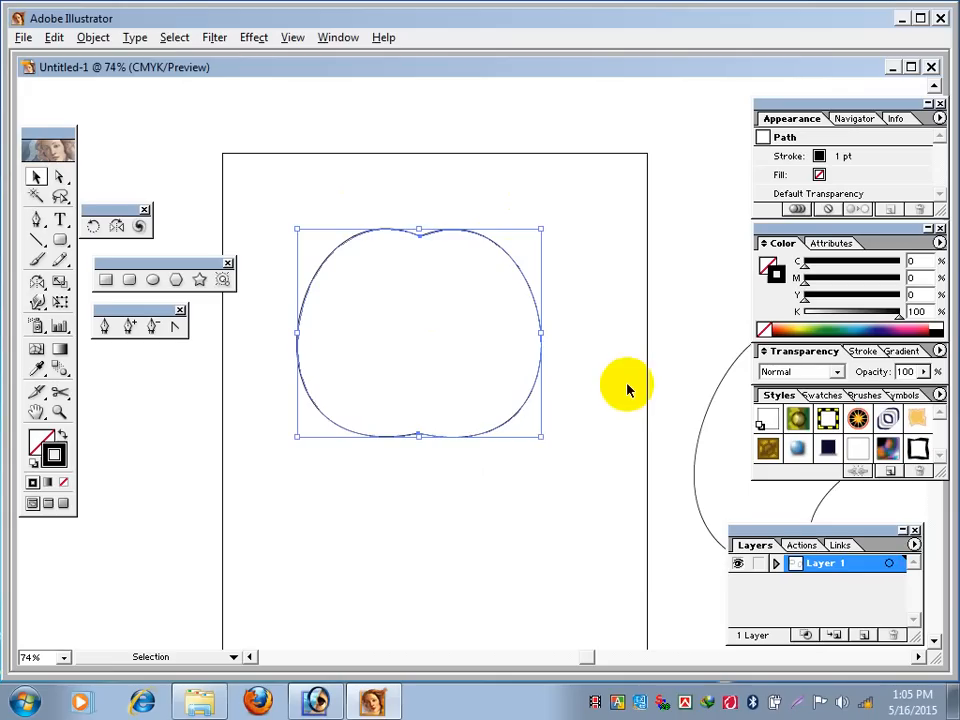
{"action": "left_click_drag", "start_coordinate": [628, 387], "coordinate": [489, 369]}
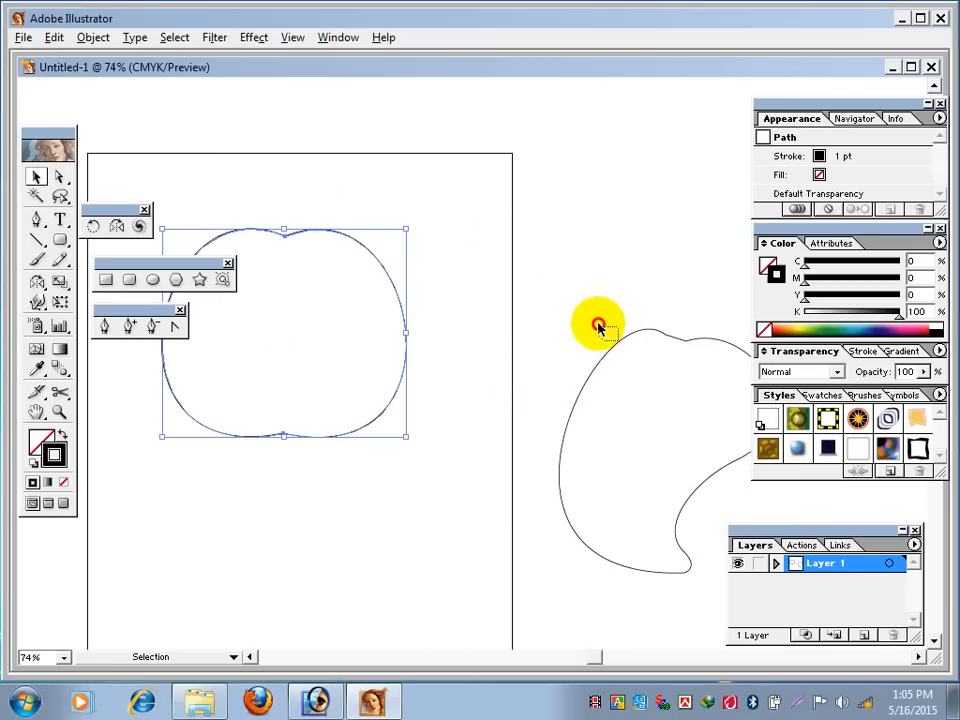
{"action": "left_click", "coordinate": [567, 320]}
{"action": "left_click_drag", "start_coordinate": [588, 377], "coordinate": [492, 238]}
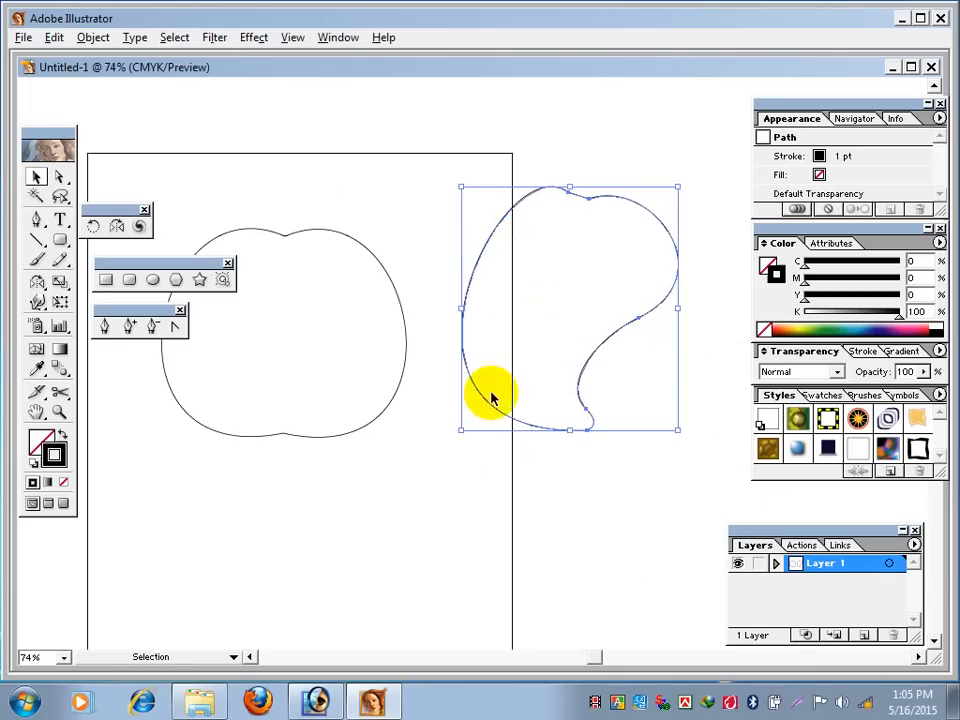
- Select the first outline, move the color and gradient palettes over the artboard's upper right corner, and fill the outline with the white-to-black gradient
{"action": "key", "text": "space"}
{"action": "left_click_drag", "start_coordinate": [450, 420], "coordinate": [652, 302]}
{"action": "left_click_drag", "start_coordinate": [566, 257], "coordinate": [506, 369]}
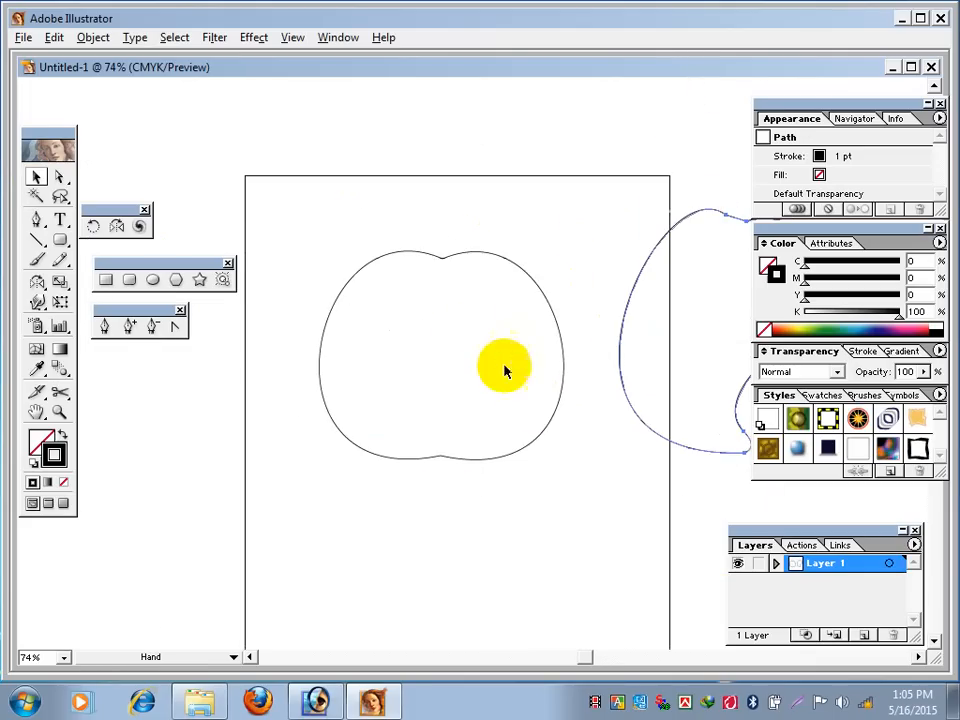
{"action": "left_click", "coordinate": [437, 258]}
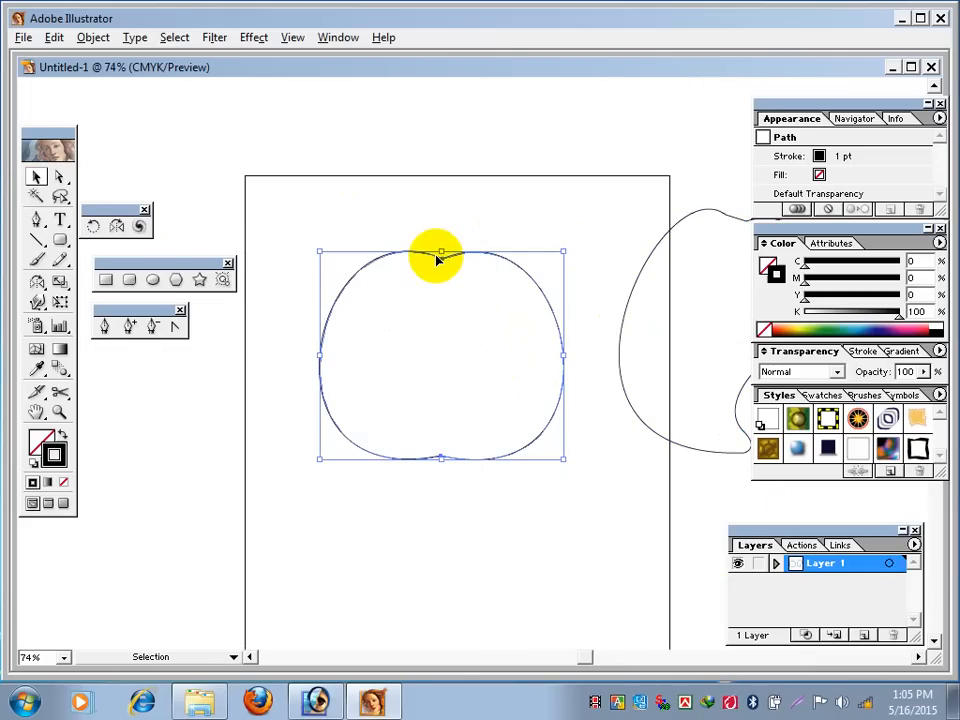
{"action": "left_click", "coordinate": [39, 352]}
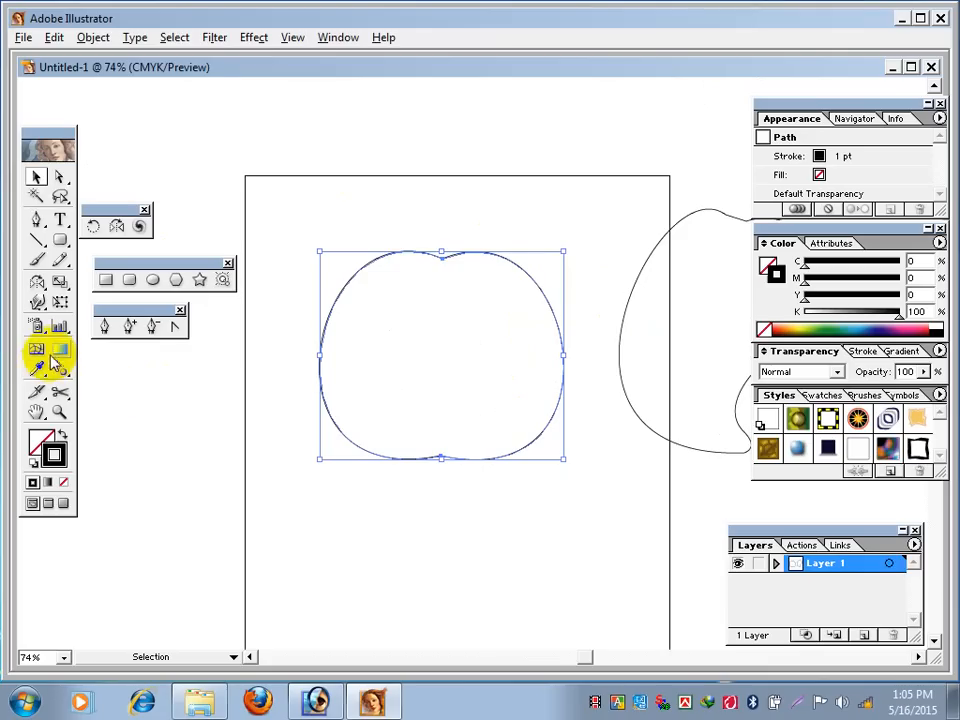
{"action": "left_click", "coordinate": [61, 354]}
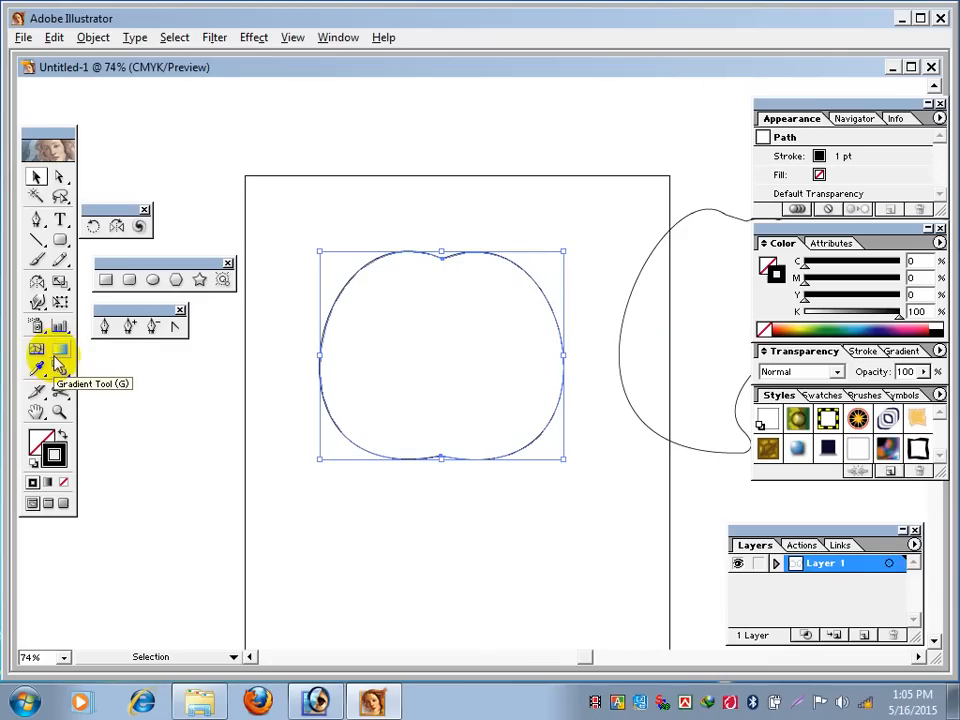
{"action": "left_click", "coordinate": [61, 353]}
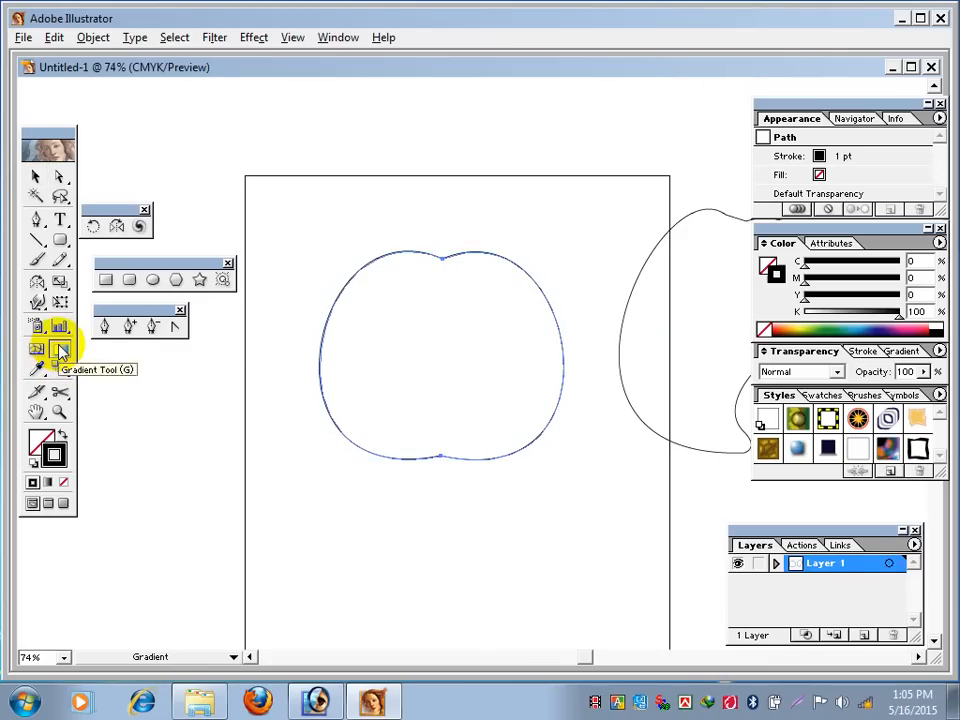
{"action": "double_click", "coordinate": [61, 350]}
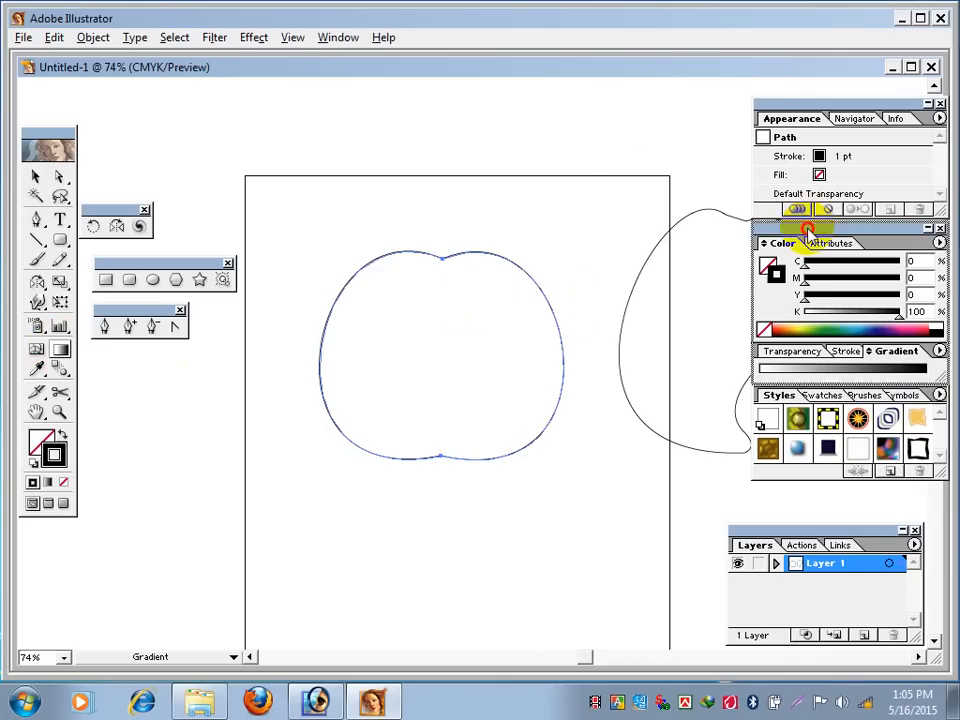
{"action": "left_click_drag", "start_coordinate": [808, 232], "coordinate": [646, 102]}
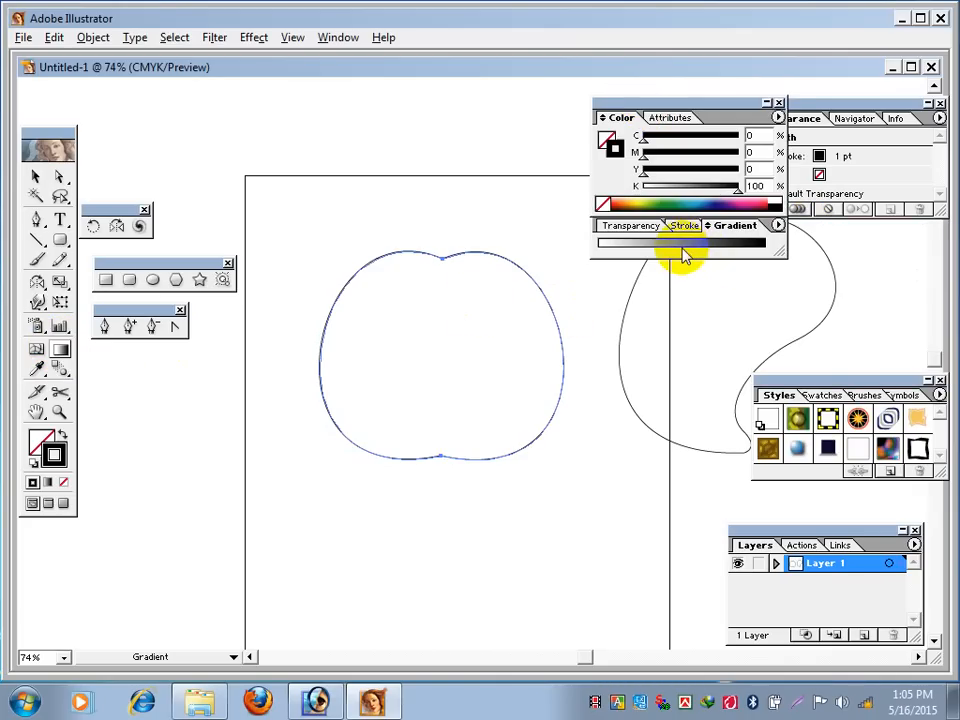
{"action": "left_click", "coordinate": [682, 250]}
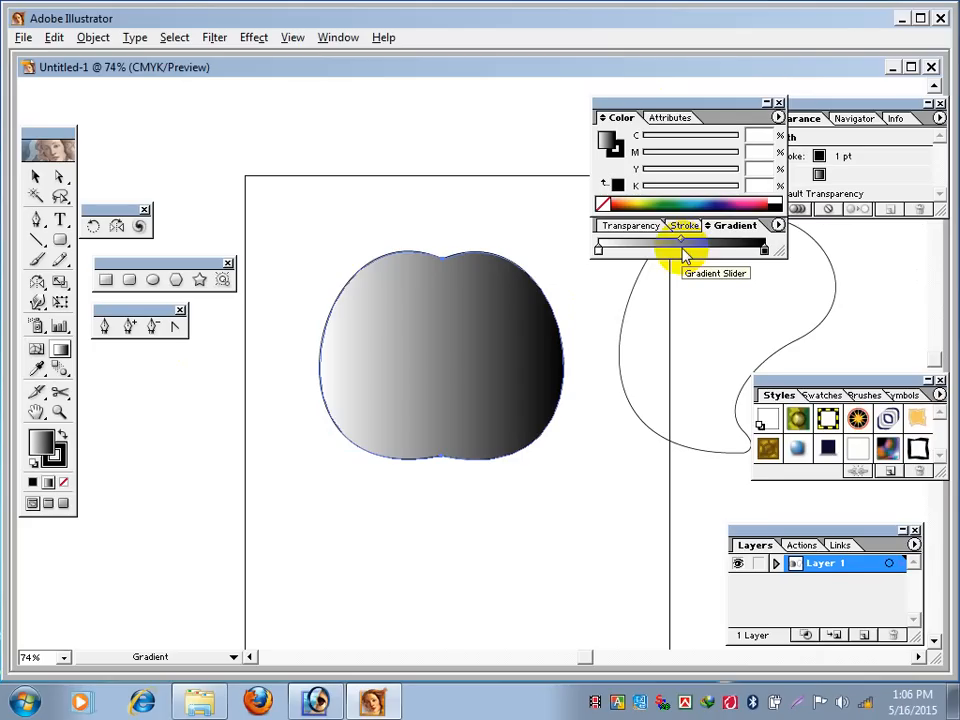
- Switch the gradient's black end stop to CMYK and make it red with M 100, Y 100 and K 0
{"action": "left_click", "coordinate": [764, 251]}
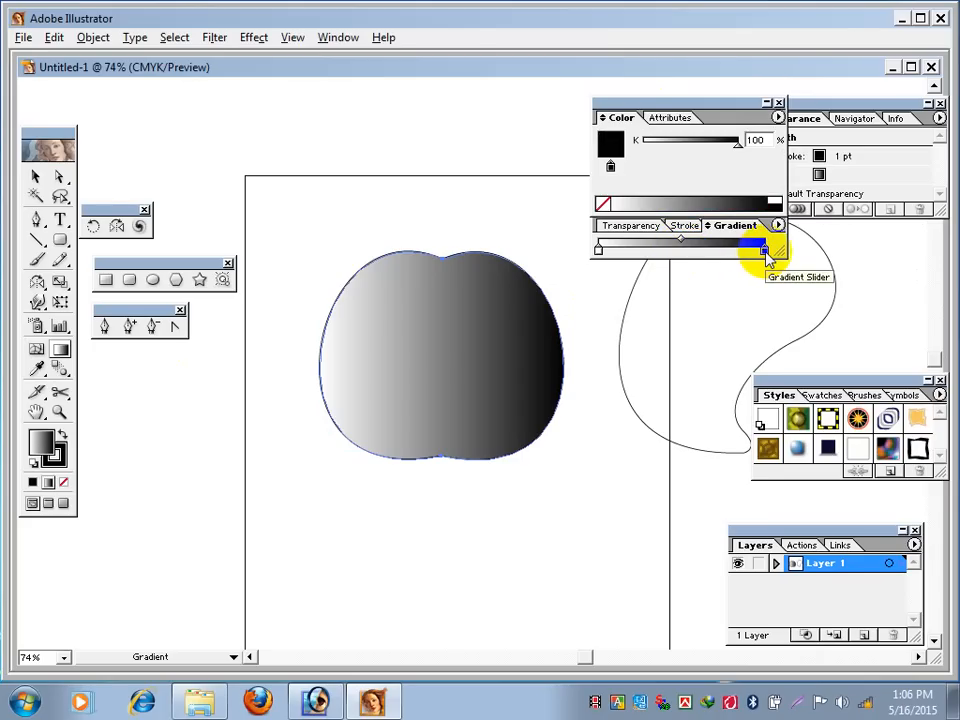
{"action": "left_click", "coordinate": [733, 147]}
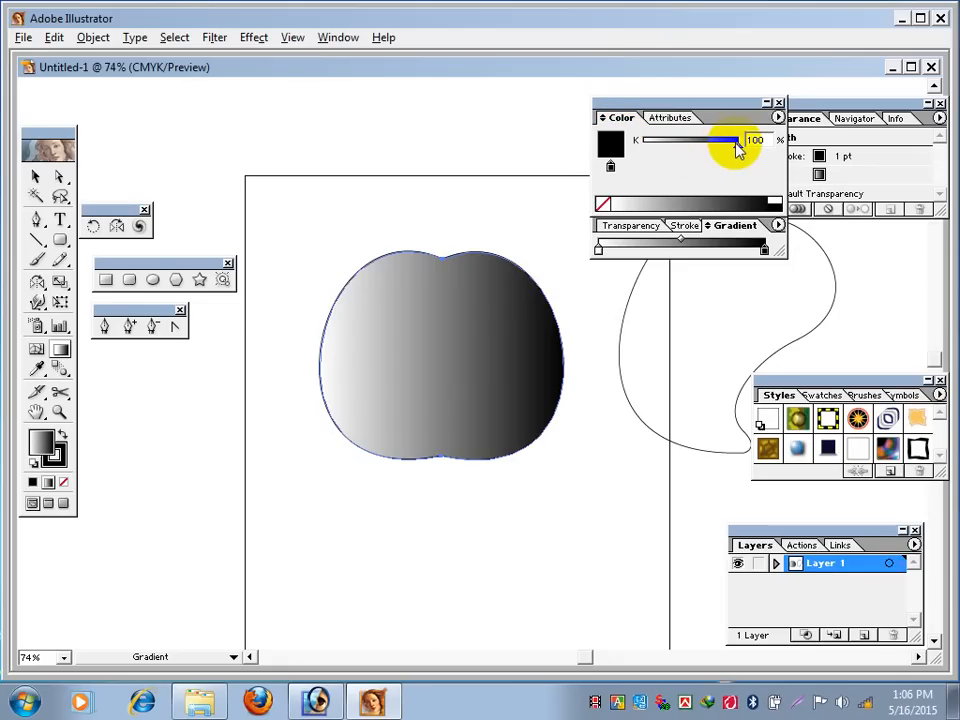
{"action": "mouse_move", "coordinate": [536, 304]}
{"action": "left_mouse_down"}
{"action": "mouse_move", "coordinate": [553, 332]}
{"action": "mouse_move", "coordinate": [534, 360]}
{"action": "left_mouse_up"}
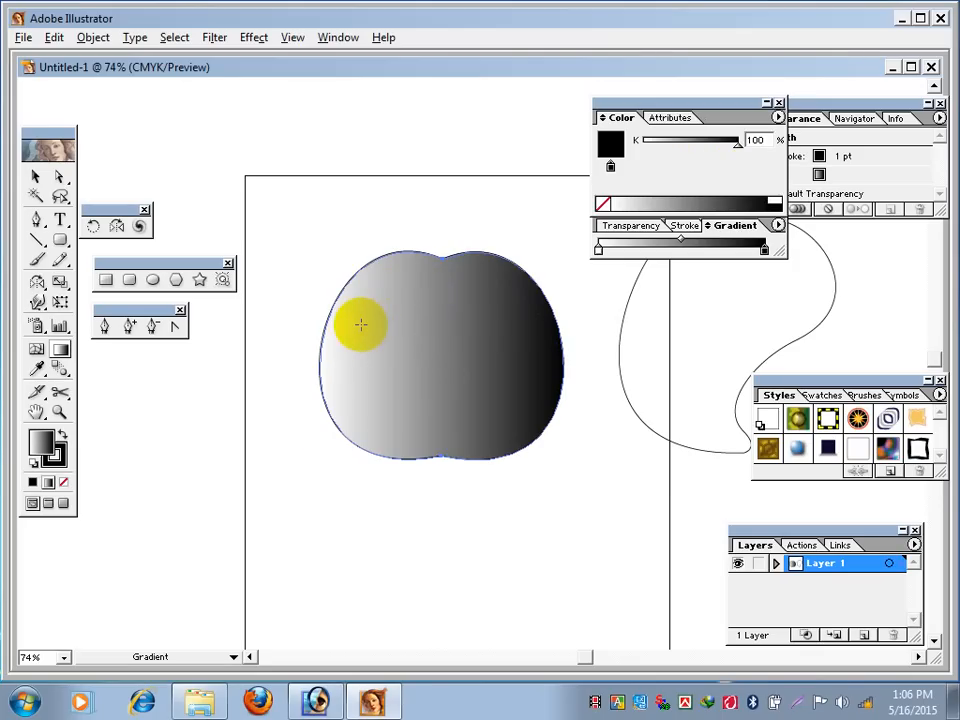
{"action": "left_click", "coordinate": [764, 251]}
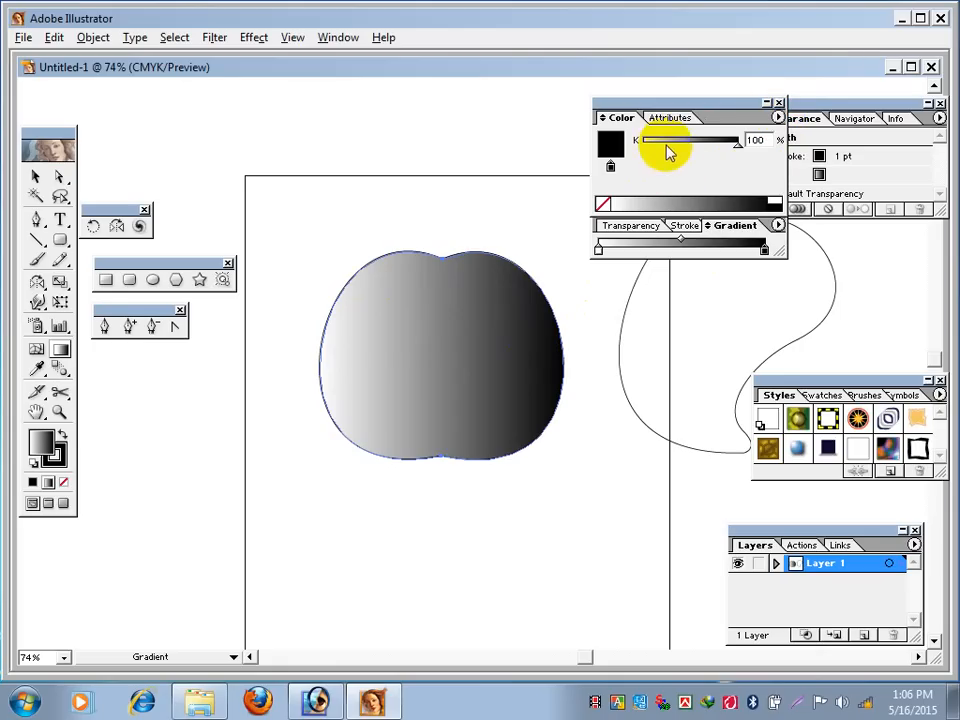
{"action": "left_click", "coordinate": [779, 118]}
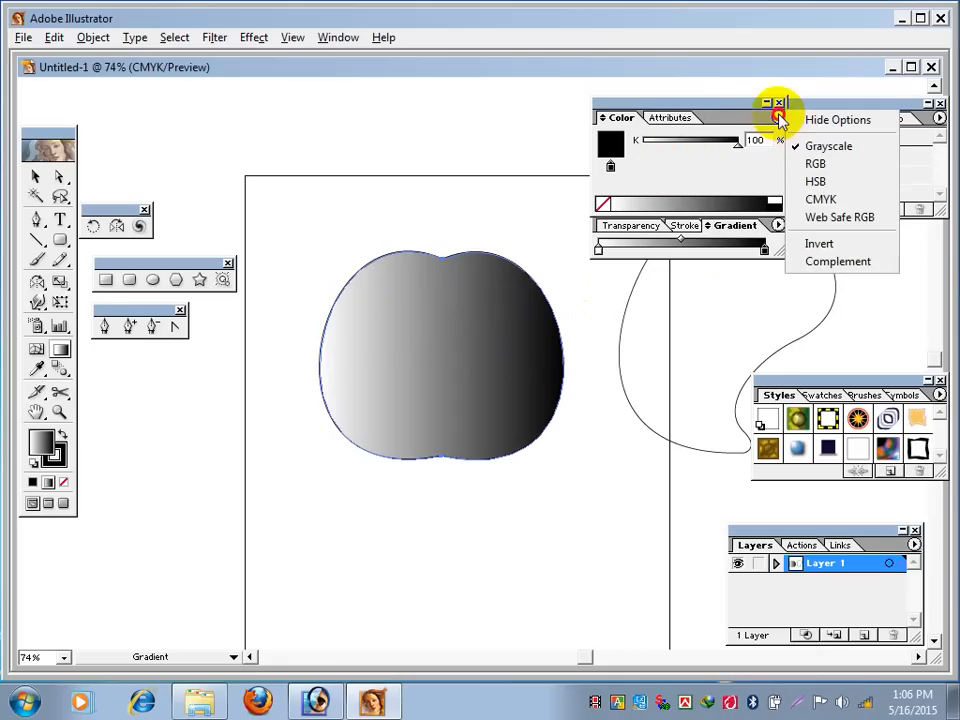
{"action": "left_click", "coordinate": [815, 205]}
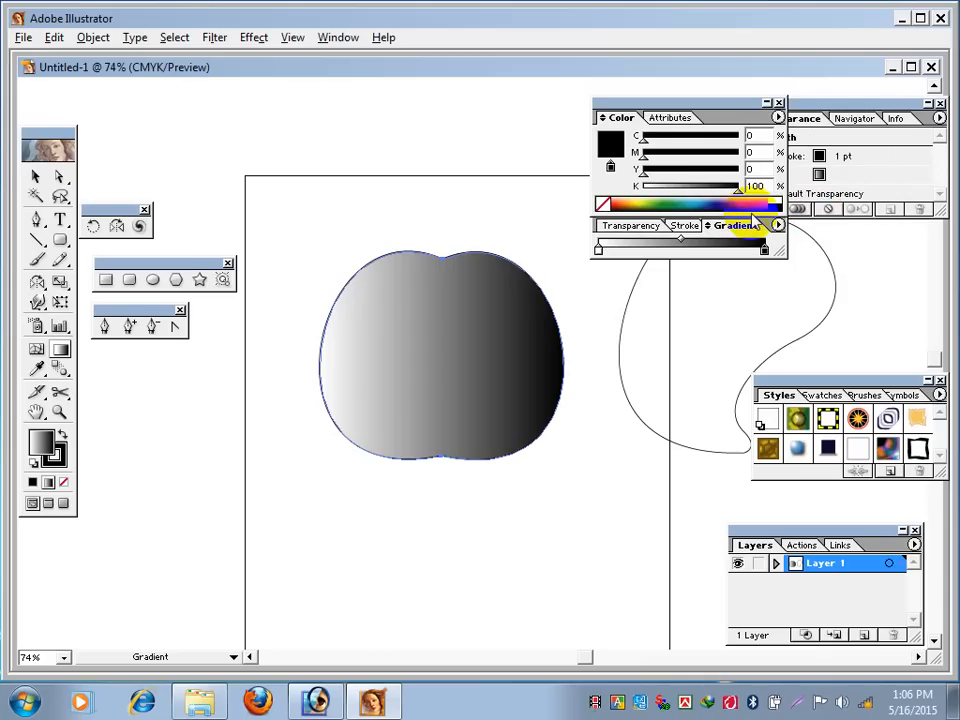
{"action": "left_click_drag", "start_coordinate": [740, 189], "coordinate": [634, 191]}
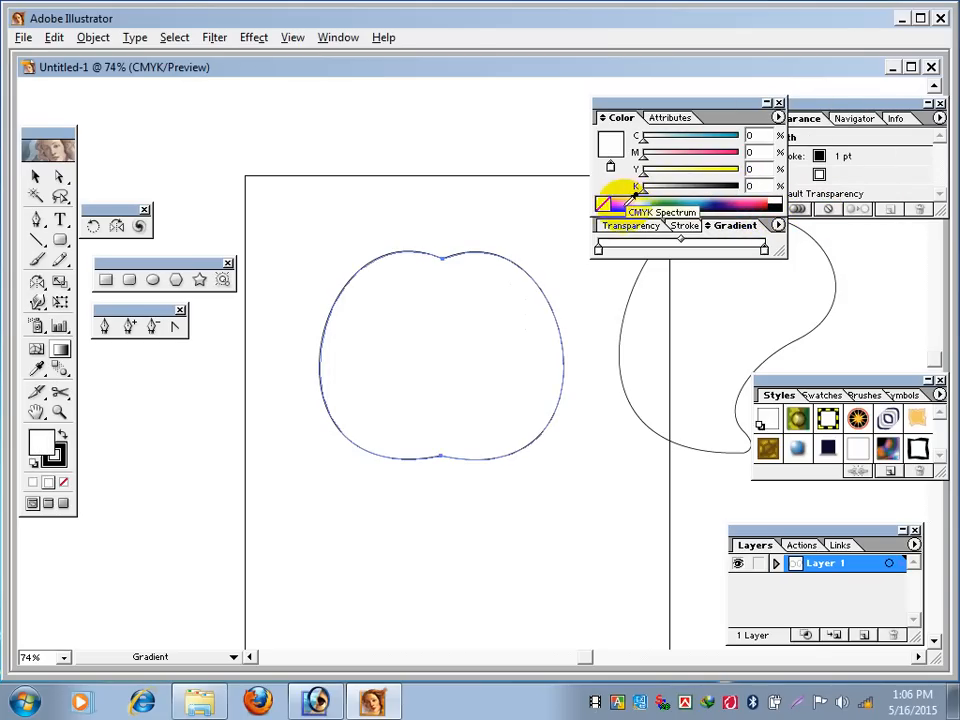
{"action": "left_click_drag", "start_coordinate": [718, 160], "coordinate": [748, 165]}
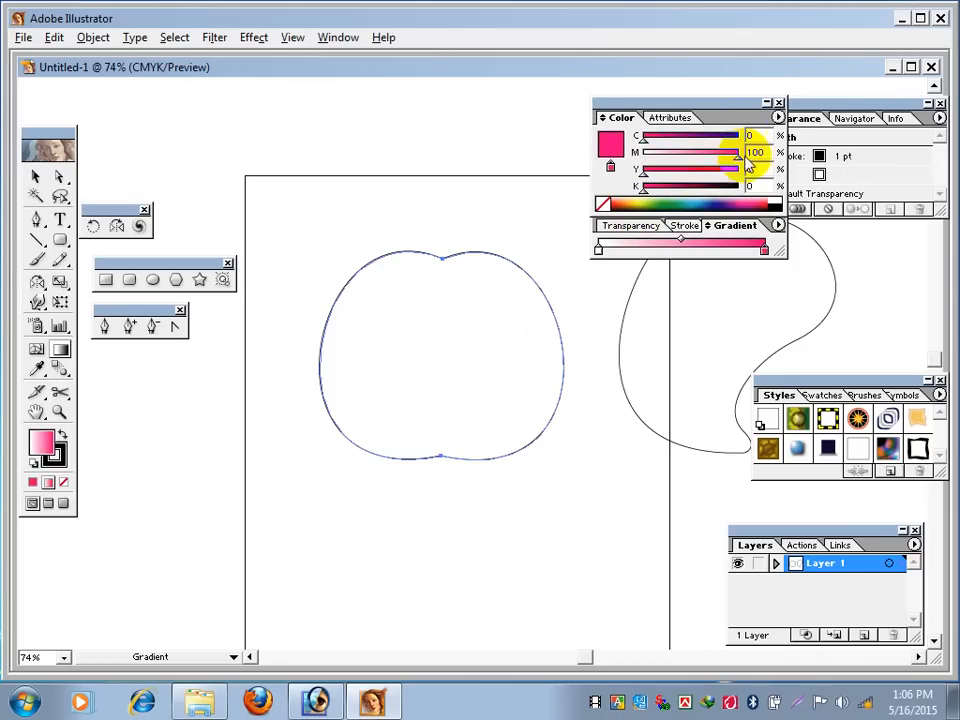
{"action": "left_click", "coordinate": [750, 168]}
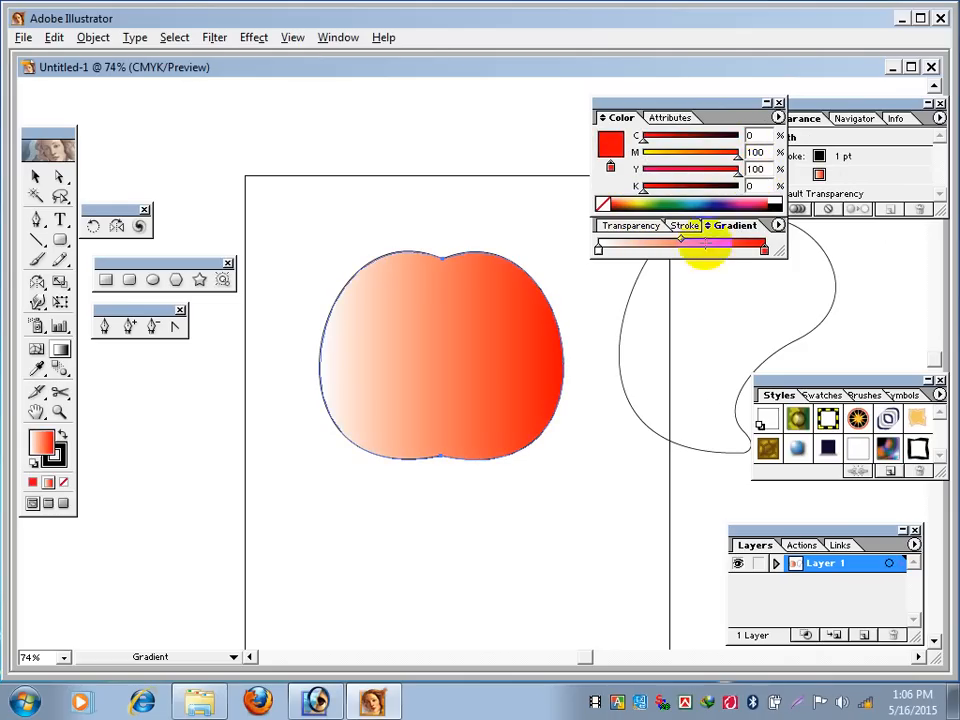
- Switch the gradient's white start stop to CMYK and make it green with C 100 and Y 100
{"action": "left_click", "coordinate": [598, 251]}
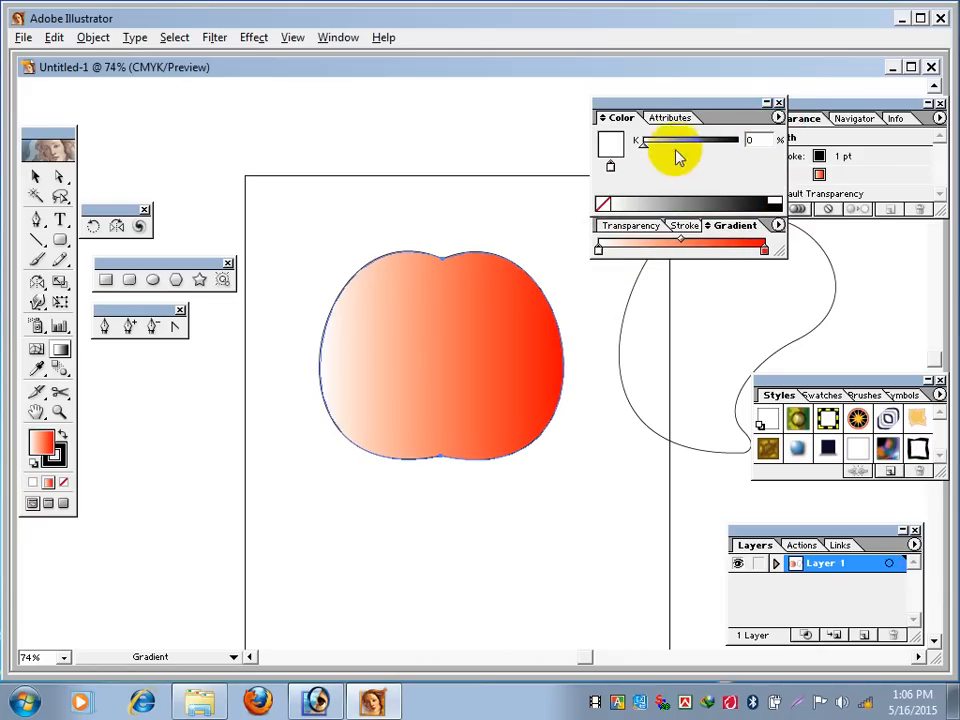
{"action": "left_click", "coordinate": [778, 117]}
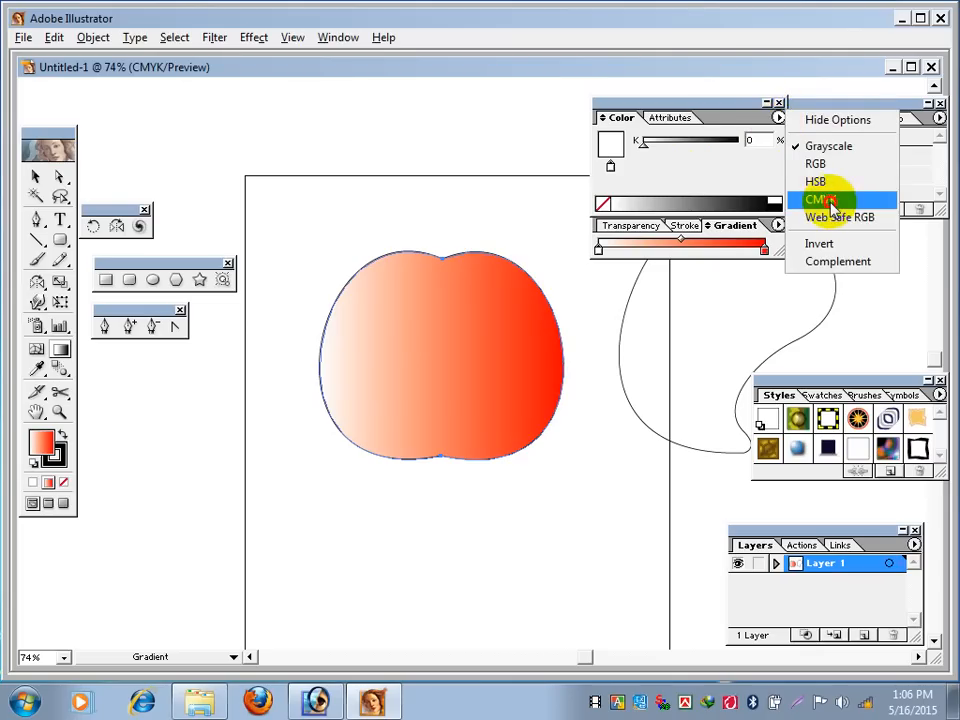
{"action": "left_click", "coordinate": [828, 197]}
{"action": "left_click", "coordinate": [754, 135]}
{"action": "type", "text": "100"}
{"action": "key", "text": "Return"}
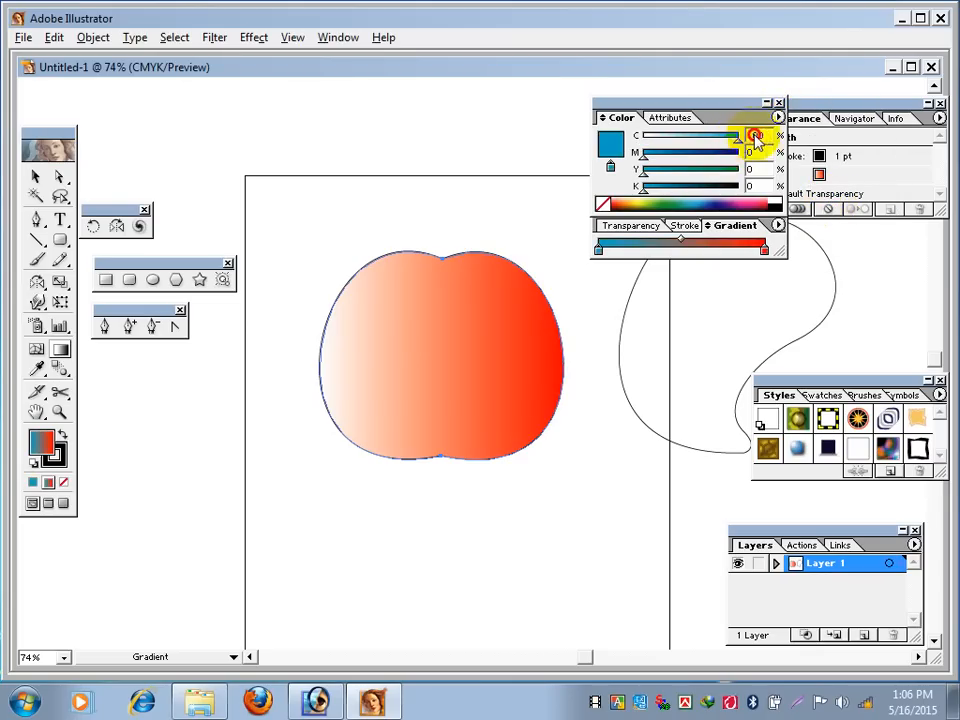
{"action": "left_click", "coordinate": [755, 169]}
{"action": "type", "text": "100"}
{"action": "key", "text": "Return"}
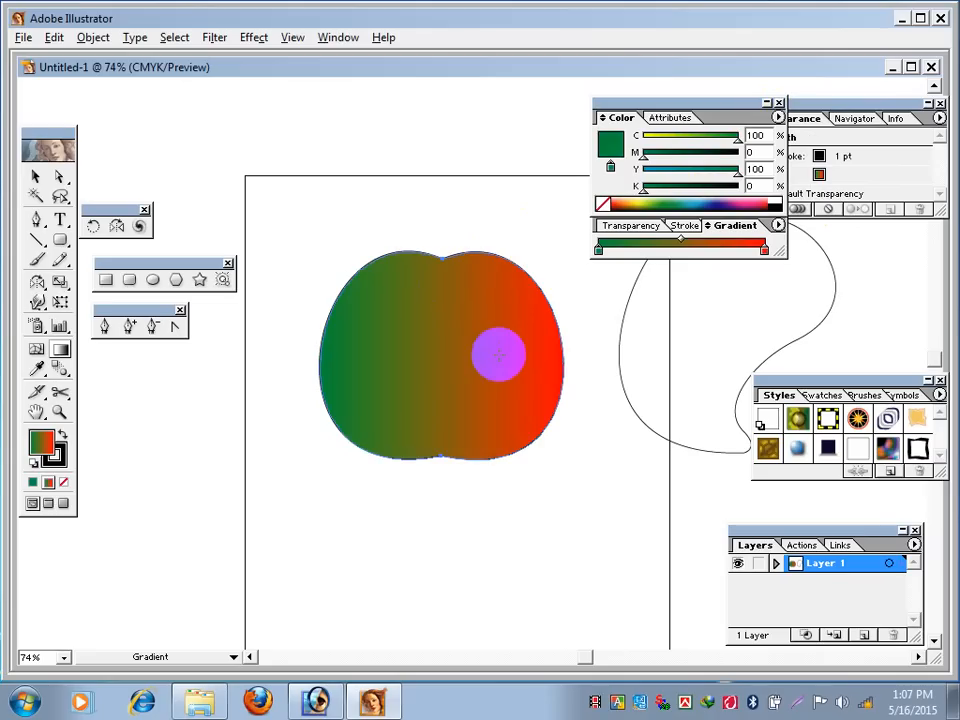
- Move the gradient-filled fruit up over the artboard's top edge and place the bitten outline below it on the artboard
{"action": "left_click", "coordinate": [36, 178]}
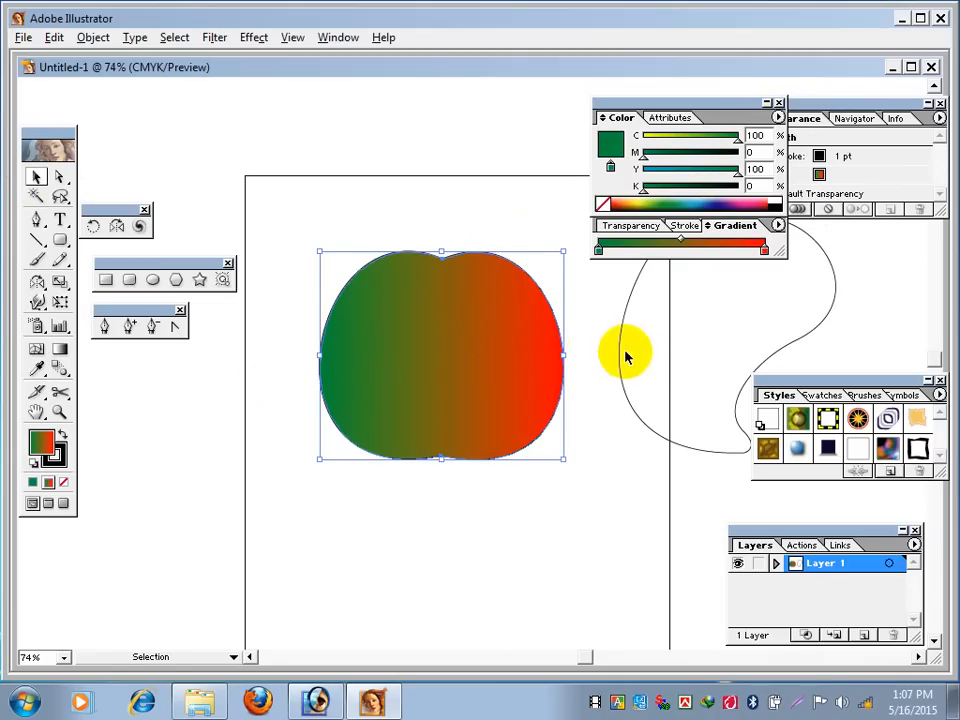
{"action": "left_click_drag", "start_coordinate": [478, 343], "coordinate": [435, 250]}
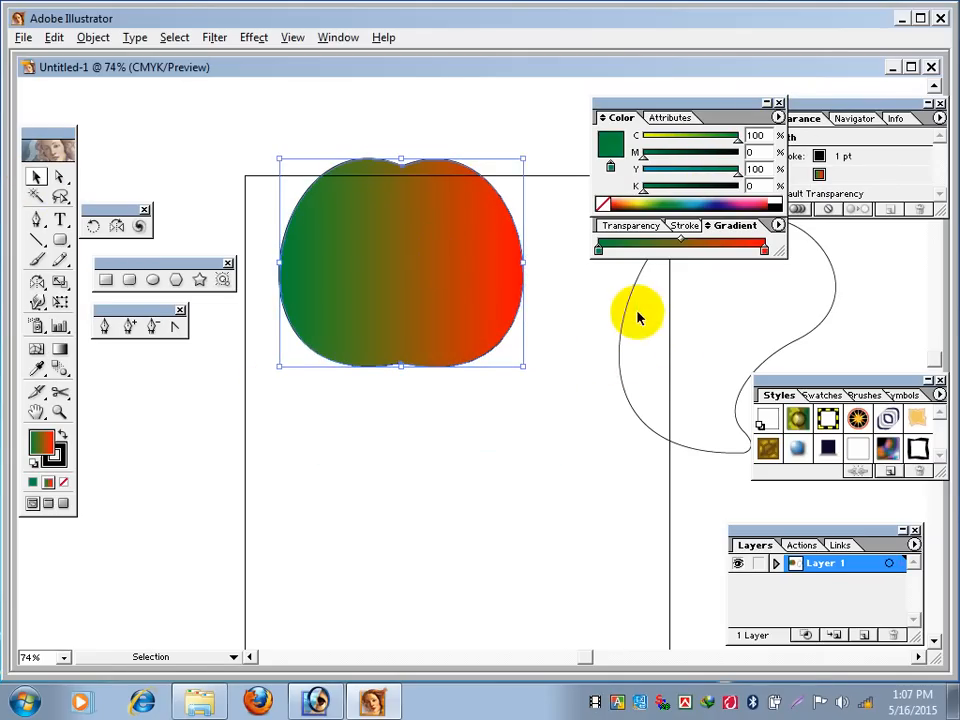
{"action": "left_click_drag", "start_coordinate": [628, 311], "coordinate": [386, 510]}
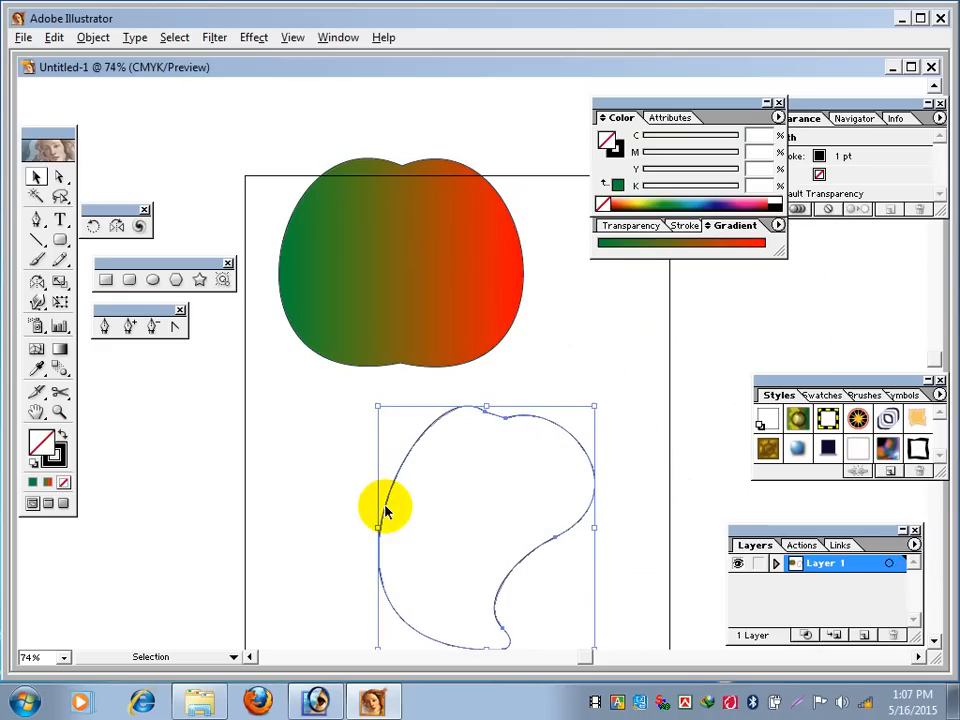
- Select the bitten outline and fill it with the same green-to-red gradient
{"action": "left_click", "coordinate": [514, 411]}
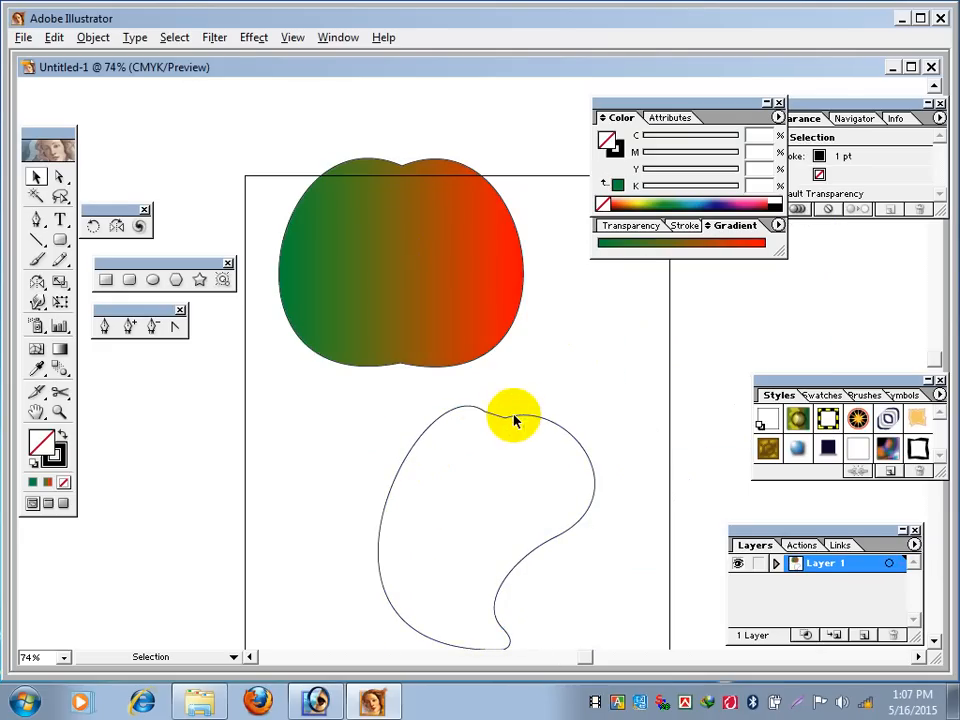
{"action": "left_click", "coordinate": [514, 420]}
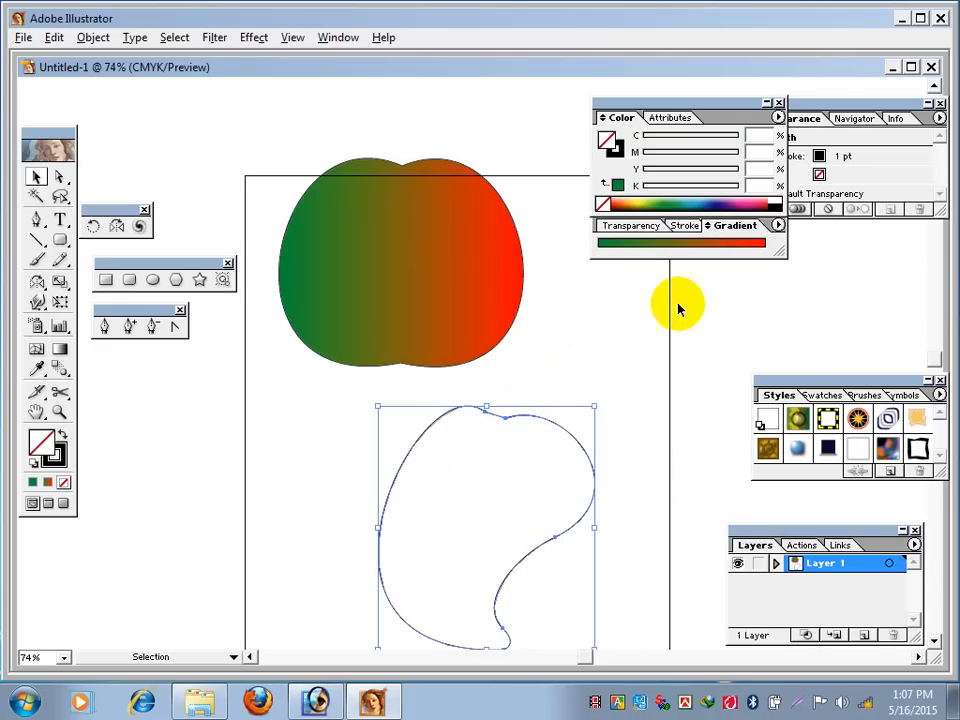
{"action": "left_click", "coordinate": [688, 249]}
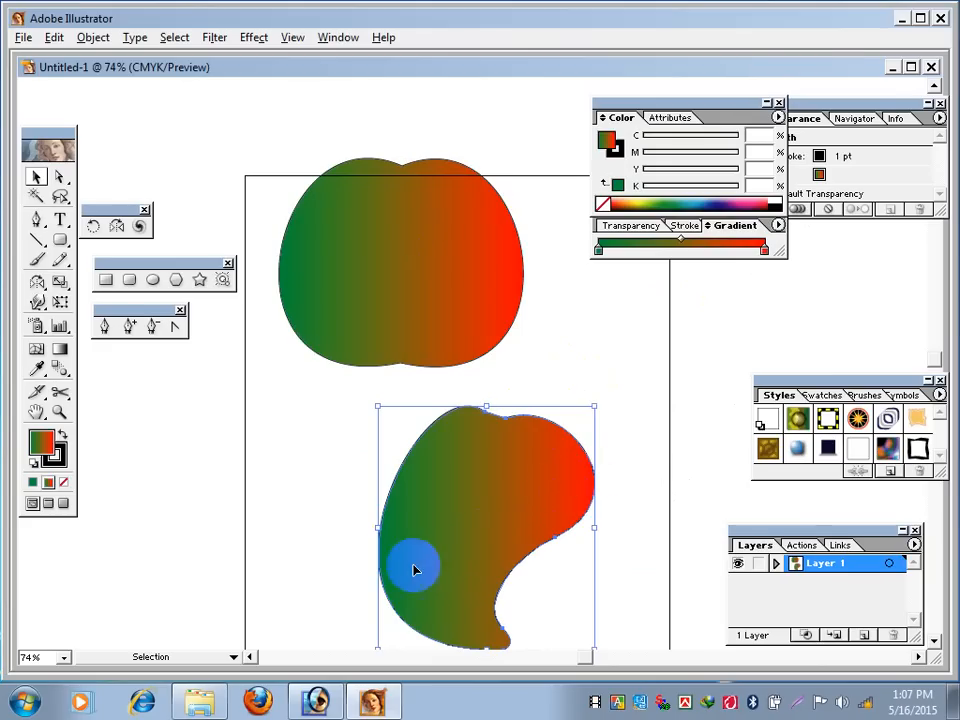
- Recolor the bitten shape's gradient, setting the red end stop to M 42 and the green start stop to C 58
{"action": "left_click", "coordinate": [764, 250]}
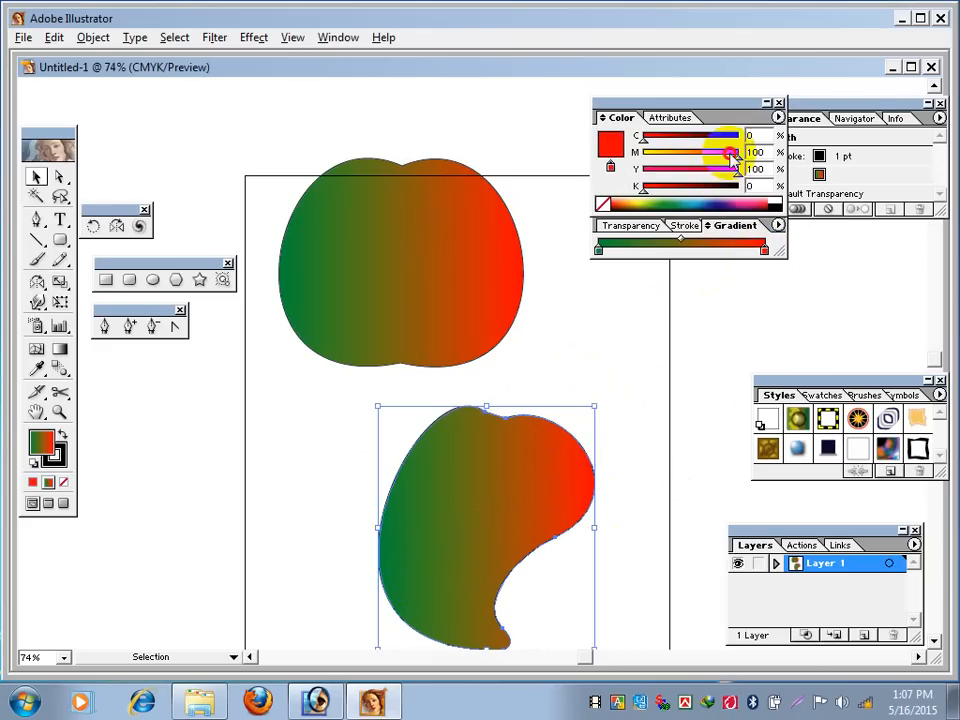
{"action": "left_click_drag", "start_coordinate": [735, 156], "coordinate": [686, 165]}
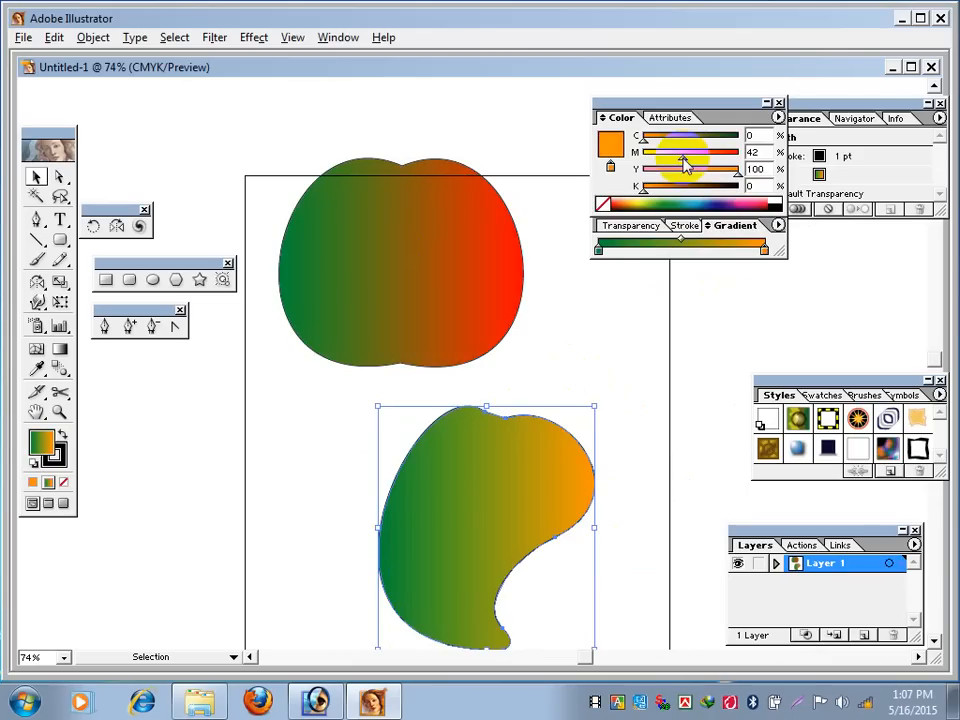
{"action": "left_click", "coordinate": [598, 252]}
{"action": "left_click_drag", "start_coordinate": [741, 140], "coordinate": [690, 148]}
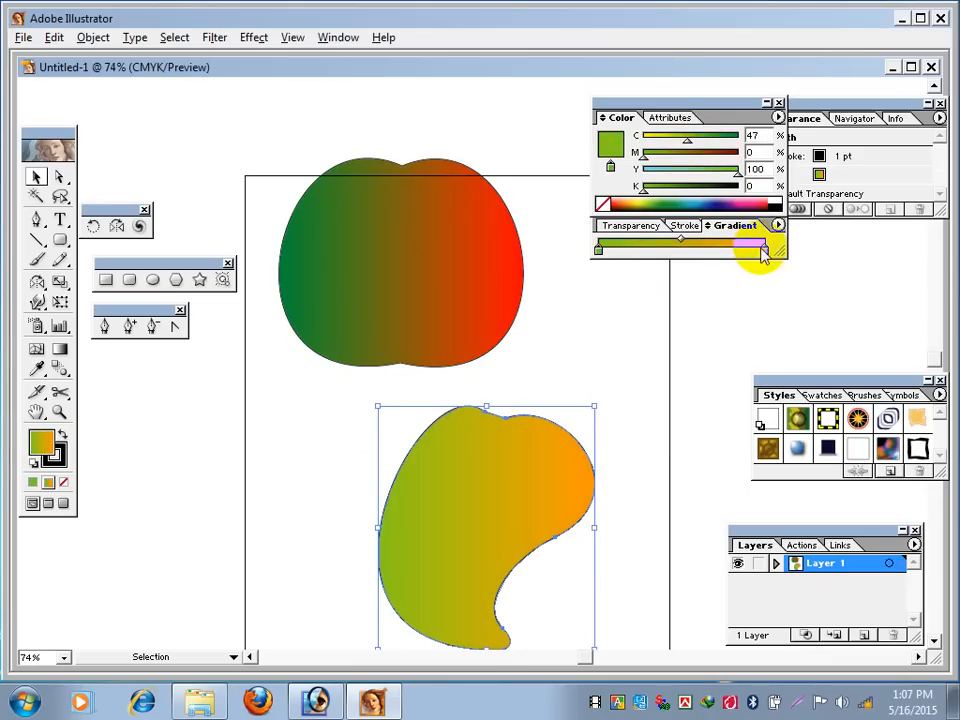
{"action": "left_click", "coordinate": [686, 145]}
{"action": "left_click_drag", "start_coordinate": [686, 146], "coordinate": [700, 146]}
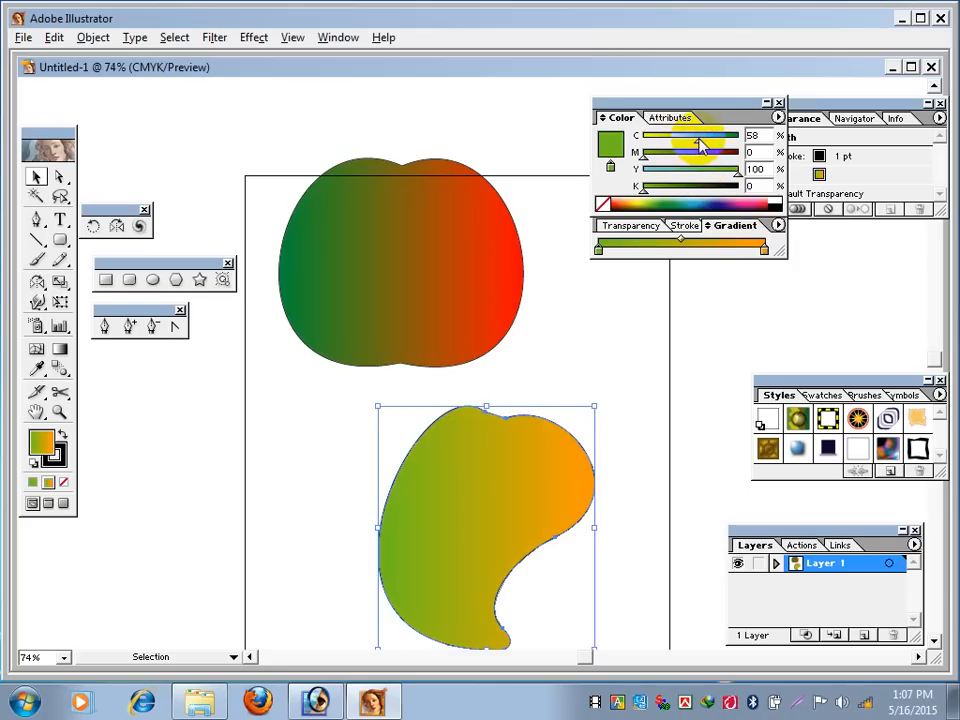
- Shift the bitten shape slightly up and right, and move the color and gradient palettes back below the Appearance palette
{"action": "left_click", "coordinate": [612, 340]}
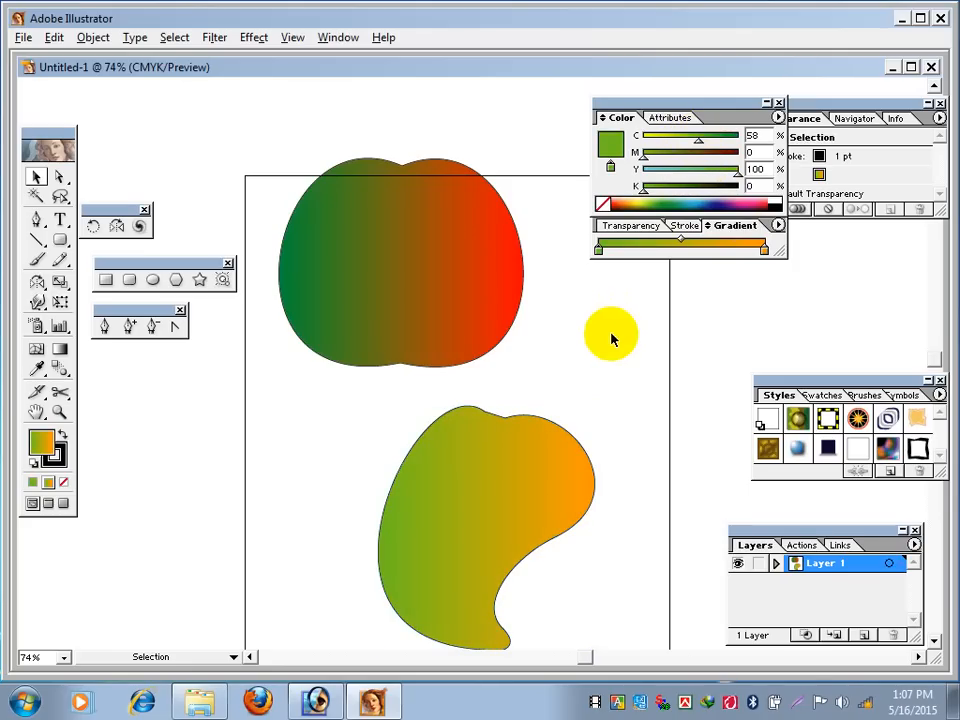
{"action": "left_click_drag", "start_coordinate": [529, 491], "coordinate": [546, 467]}
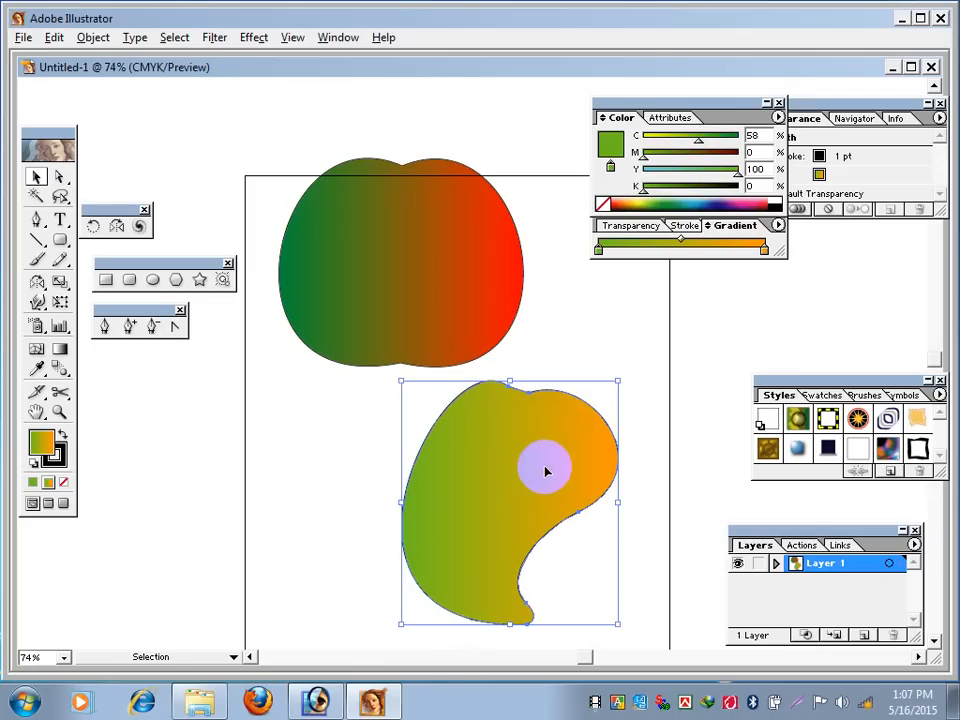
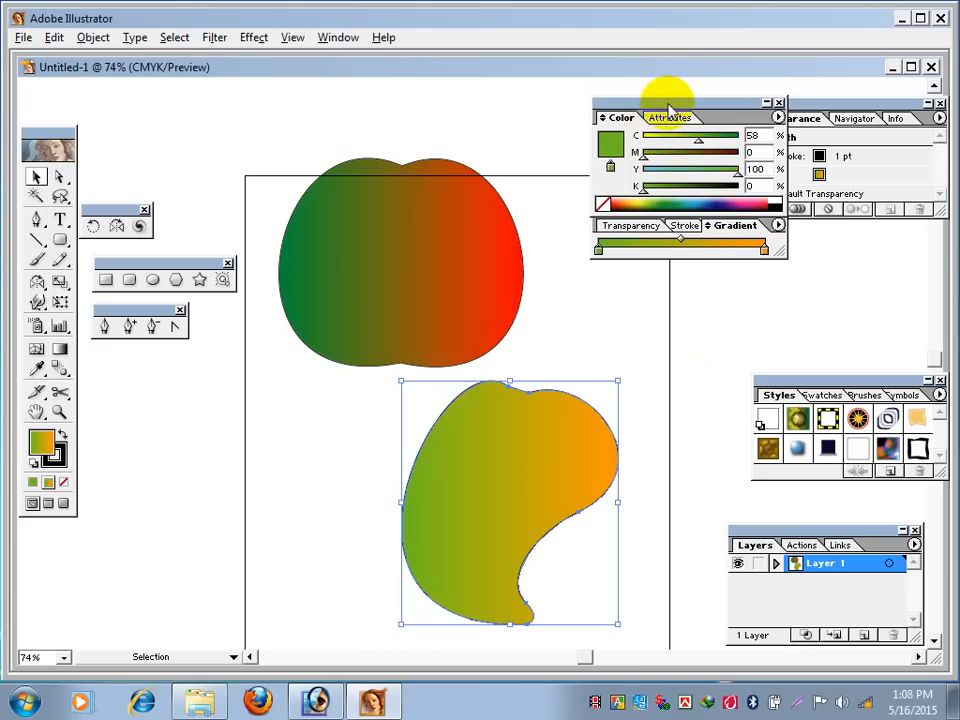
{"action": "left_click_drag", "start_coordinate": [671, 103], "coordinate": [775, 230]}
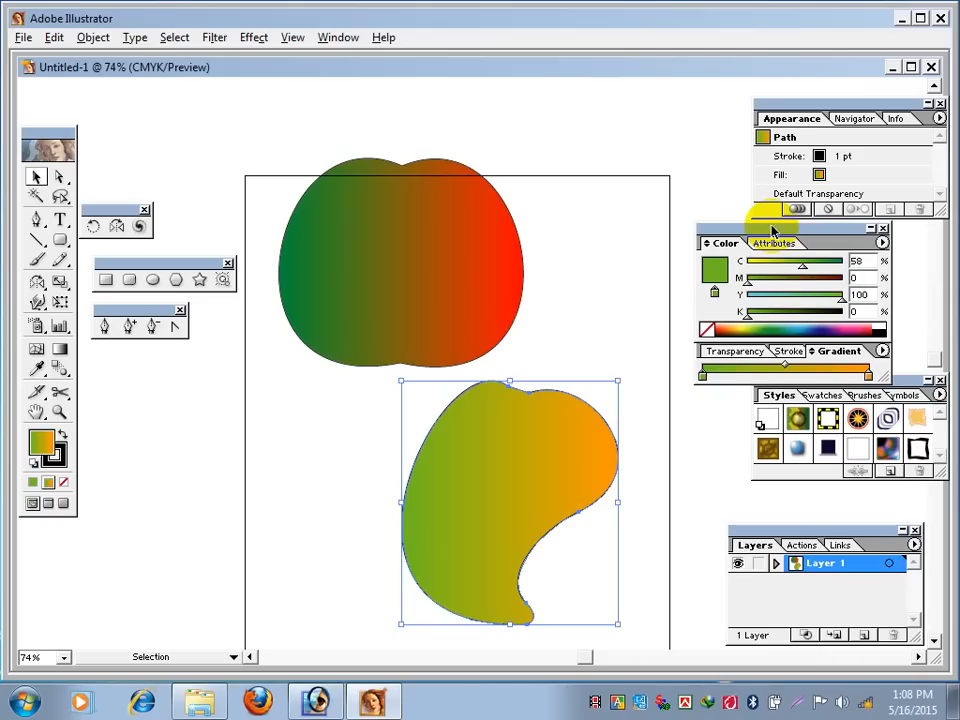
- Remove the fill from the upper fruit shape, and delete both fruit shapes from the artboard
{"action": "left_click", "coordinate": [367, 262]}
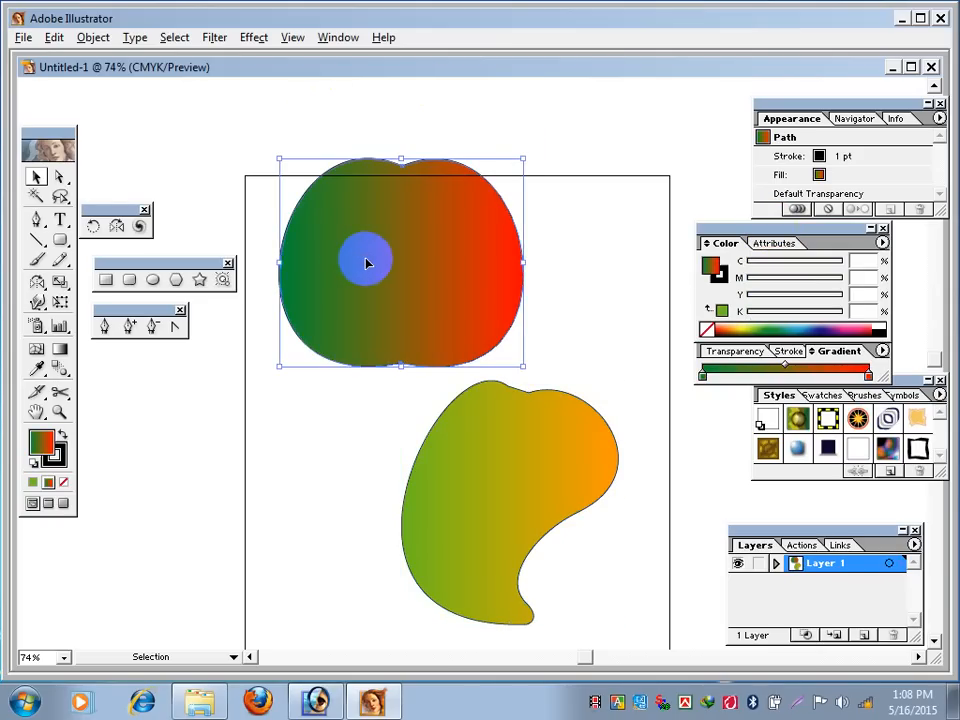
{"action": "left_click", "coordinate": [62, 485]}
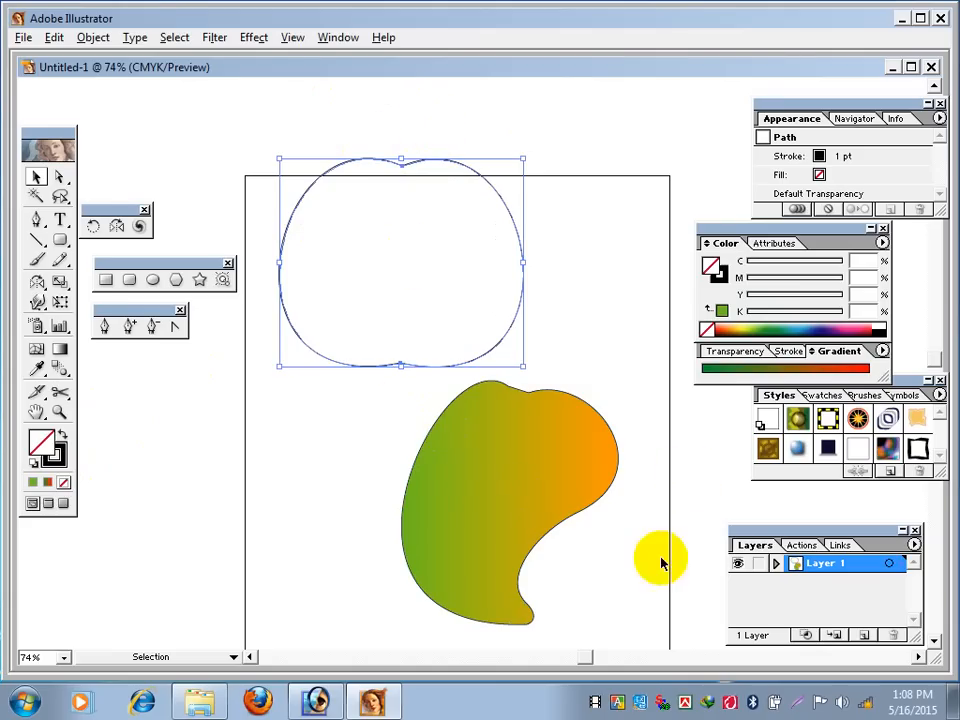
{"action": "left_click_drag", "start_coordinate": [617, 540], "coordinate": [432, 302]}
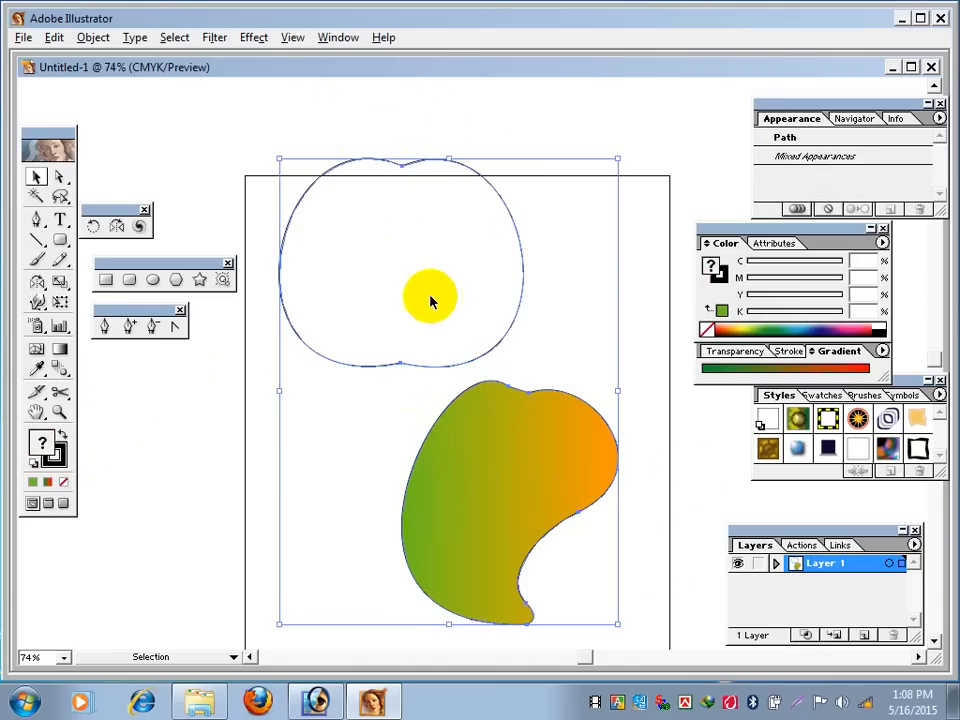
{"action": "key", "text": "Delete"}
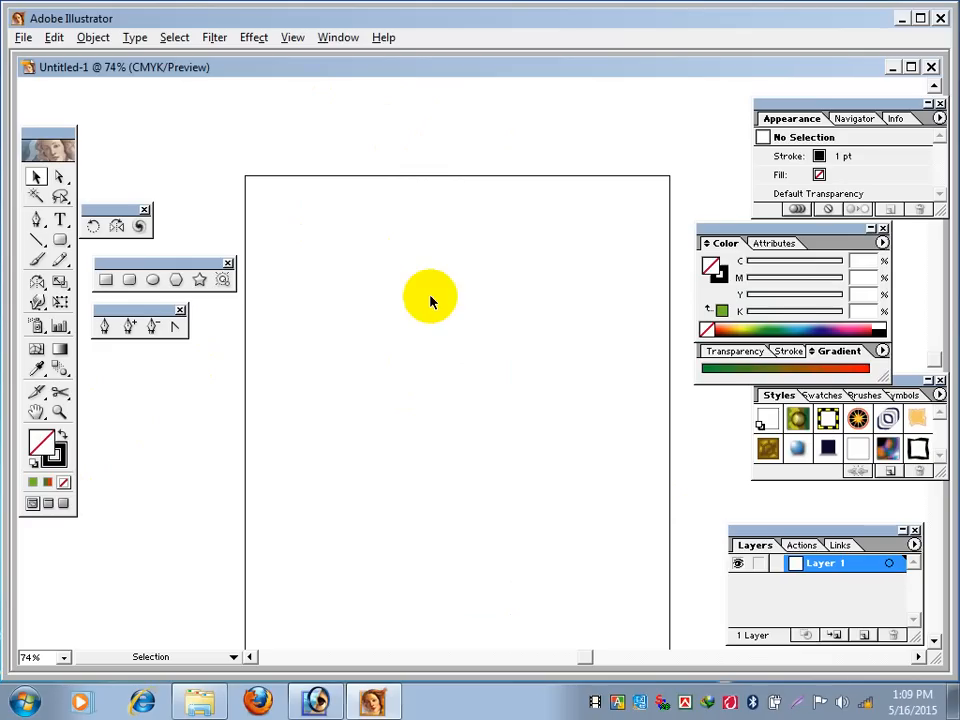
{"action": "left_click", "coordinate": [38, 221]}
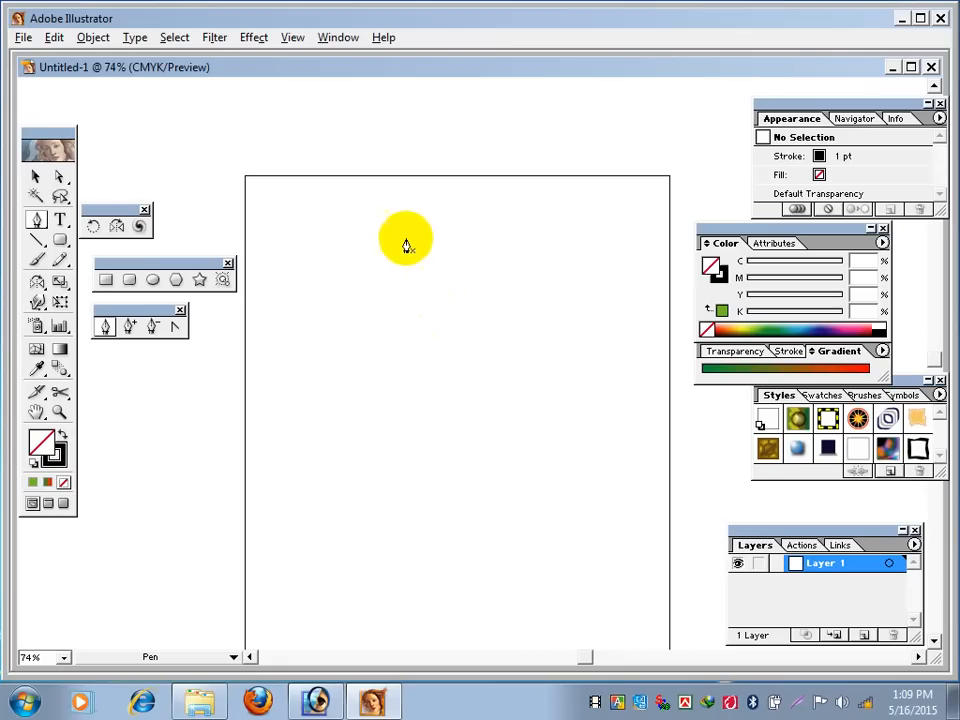
{"action": "left_click", "coordinate": [450, 286]}
{"action": "left_click_drag", "start_coordinate": [450, 286], "coordinate": [366, 232]}
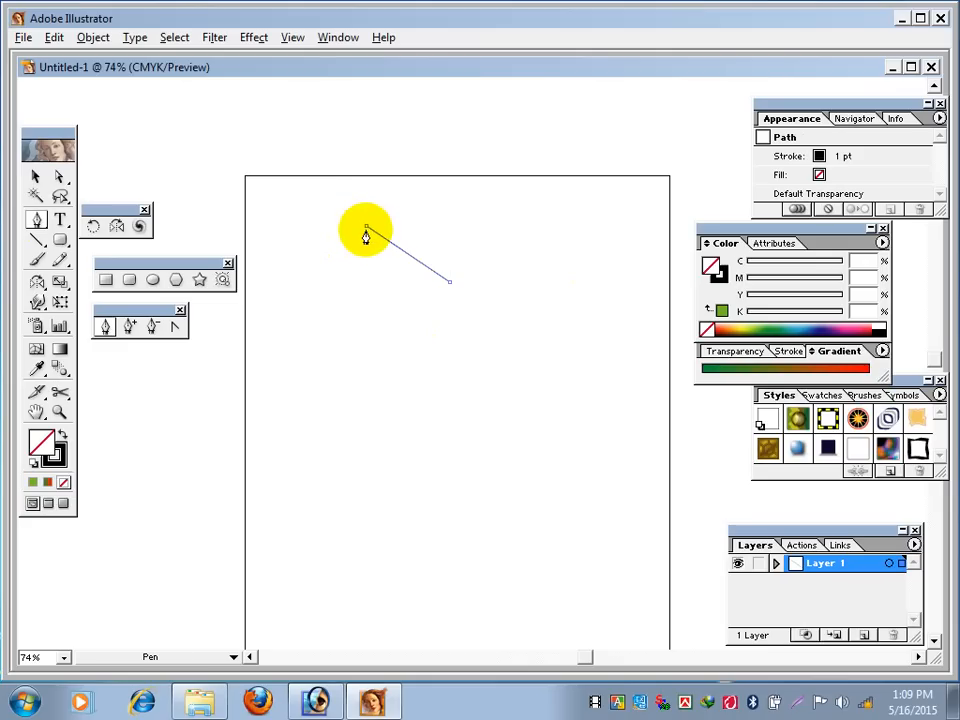
{"action": "left_click", "coordinate": [422, 274], "text": "ctrl"}
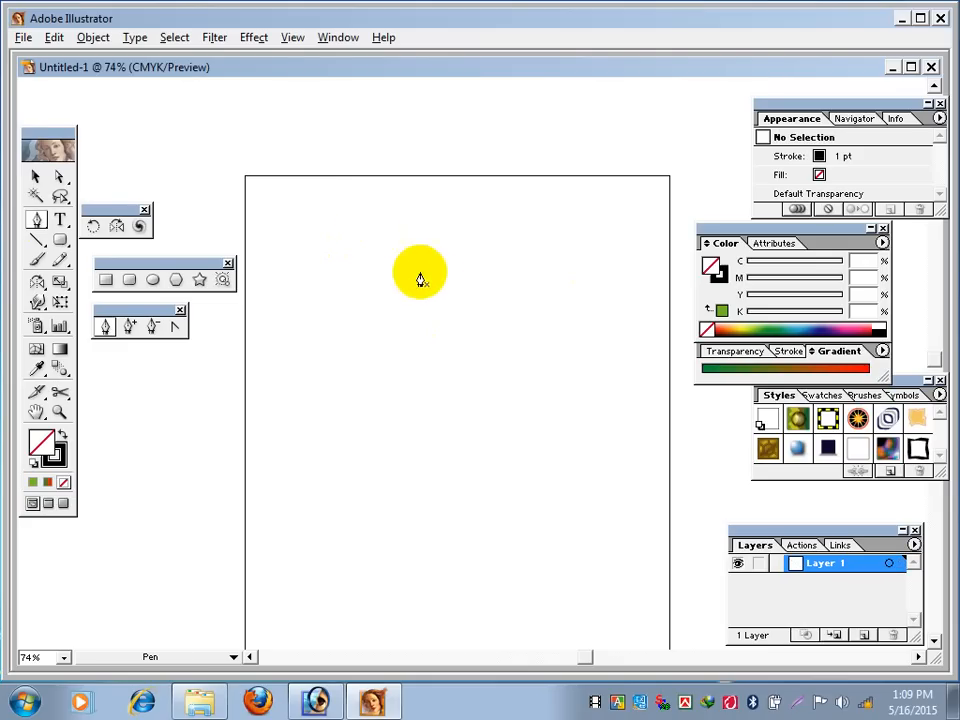
{"action": "left_click", "coordinate": [424, 263]}
{"action": "left_click_drag", "start_coordinate": [422, 263], "coordinate": [372, 234]}
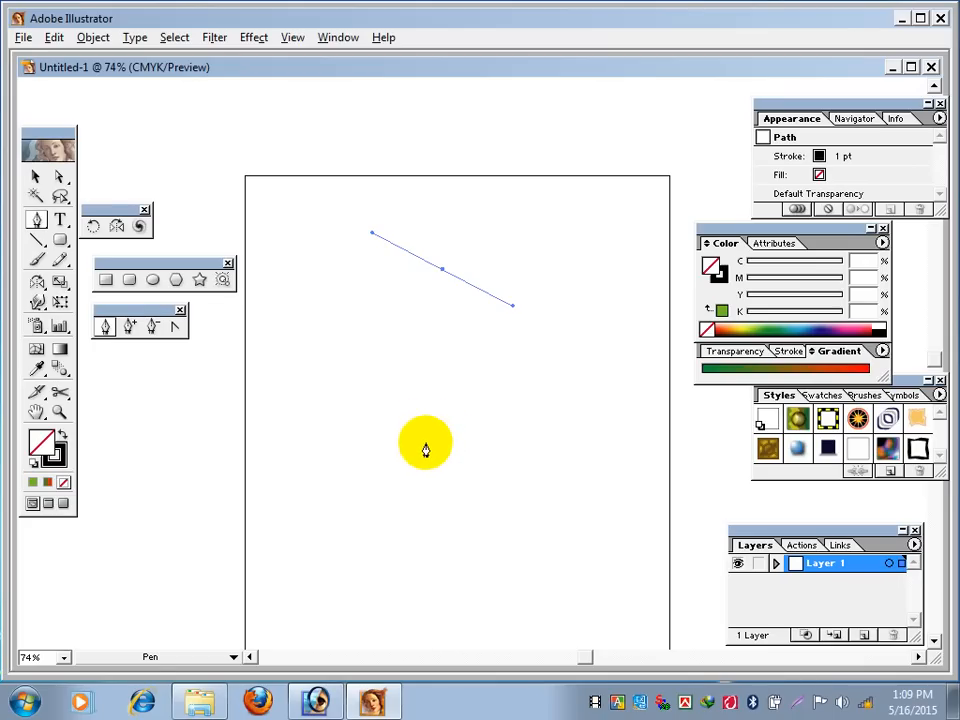
{"action": "left_click", "coordinate": [444, 497]}
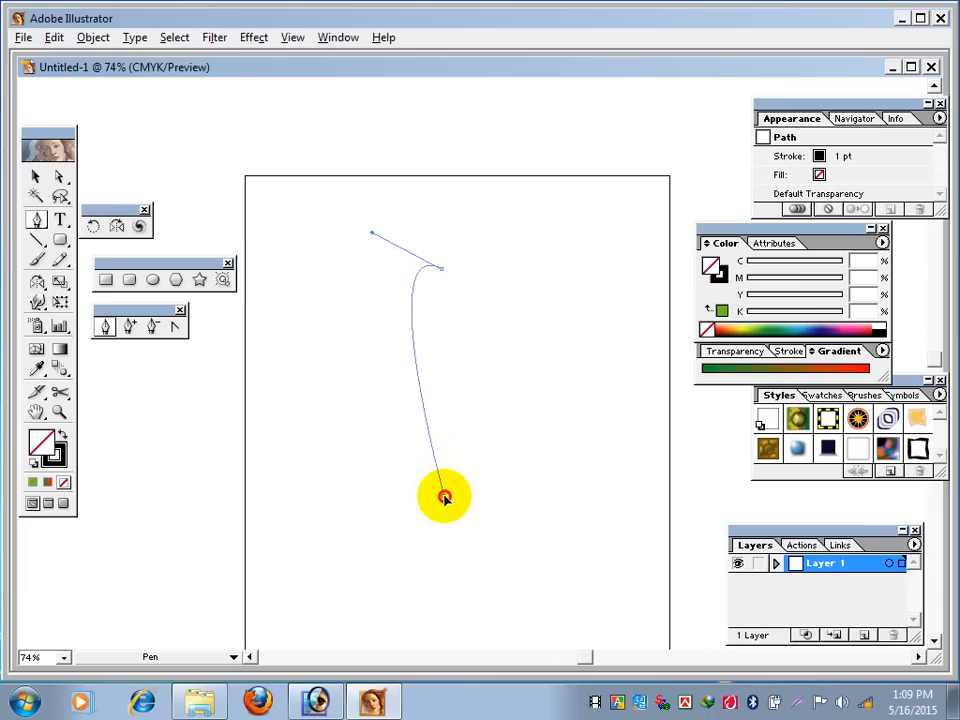
{"action": "left_click_drag", "start_coordinate": [444, 497], "coordinate": [647, 482]}
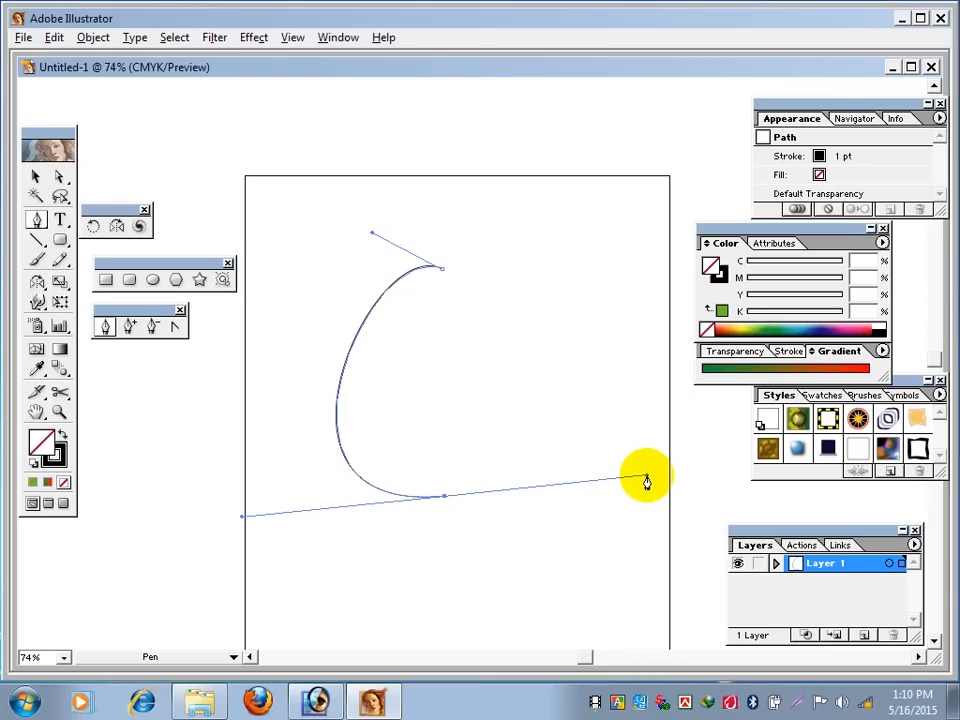
{"action": "key", "text": "ctrl+z"}
{"action": "key", "text": "ctrl+z"}
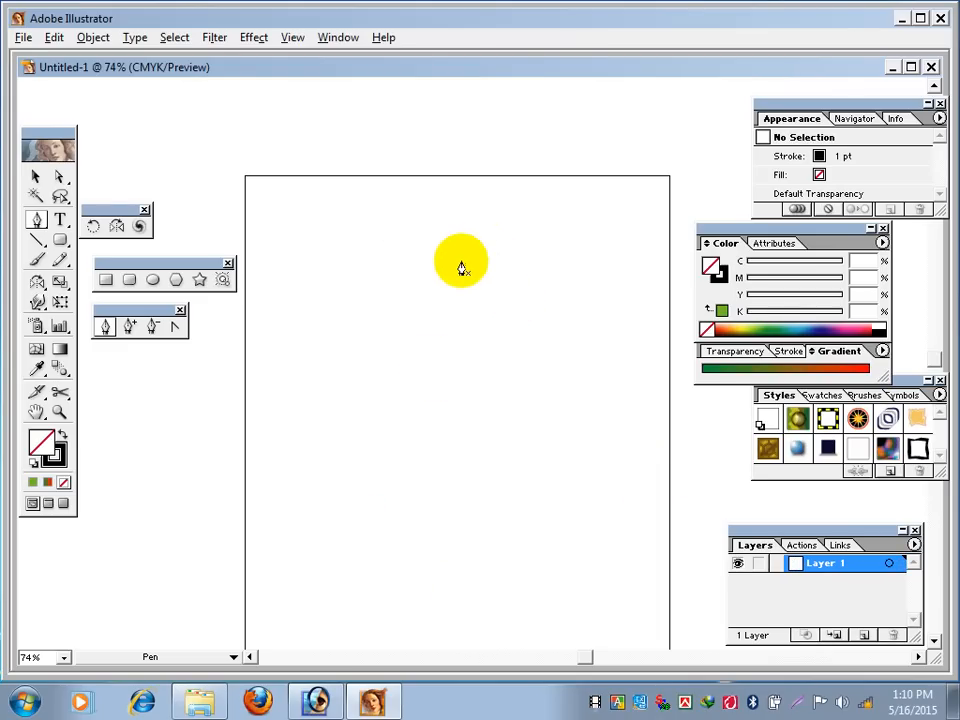
- Draw an open C-shaped curve with two smooth anchor points using the Pen tool, and delete it again
{"action": "left_click_drag", "start_coordinate": [460, 260], "coordinate": [368, 208]}
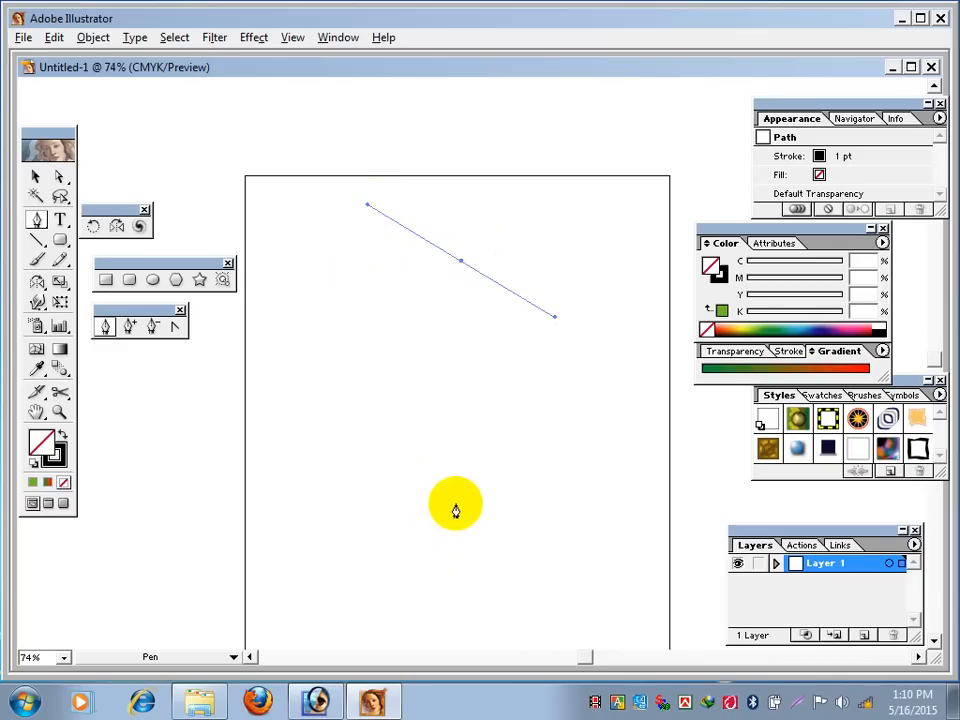
{"action": "left_click_drag", "start_coordinate": [455, 505], "coordinate": [675, 503]}
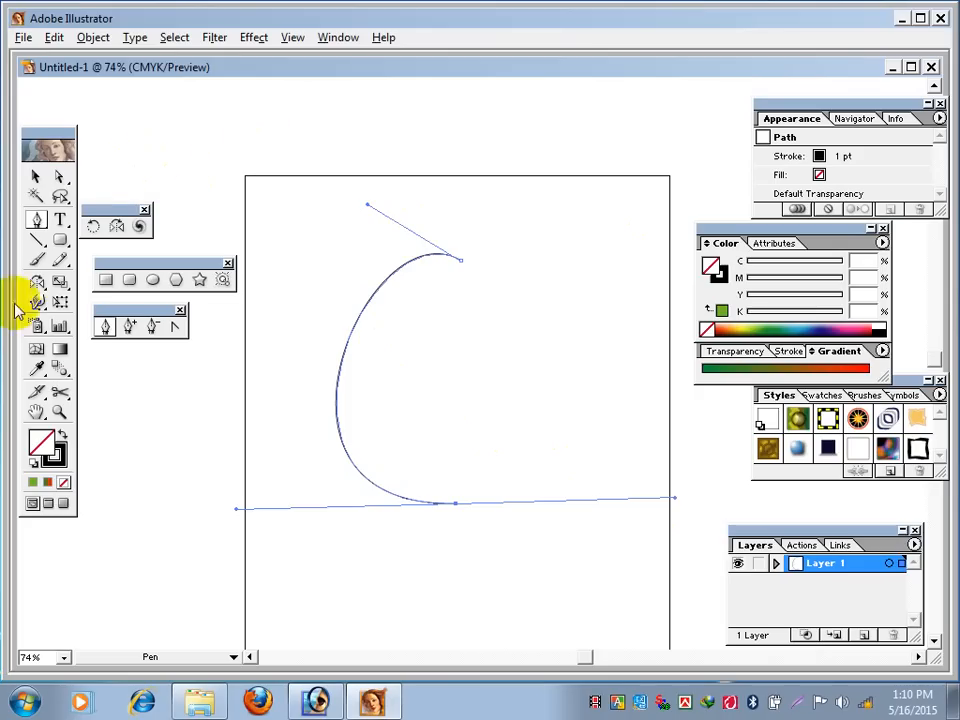
{"action": "left_click", "coordinate": [36, 177]}
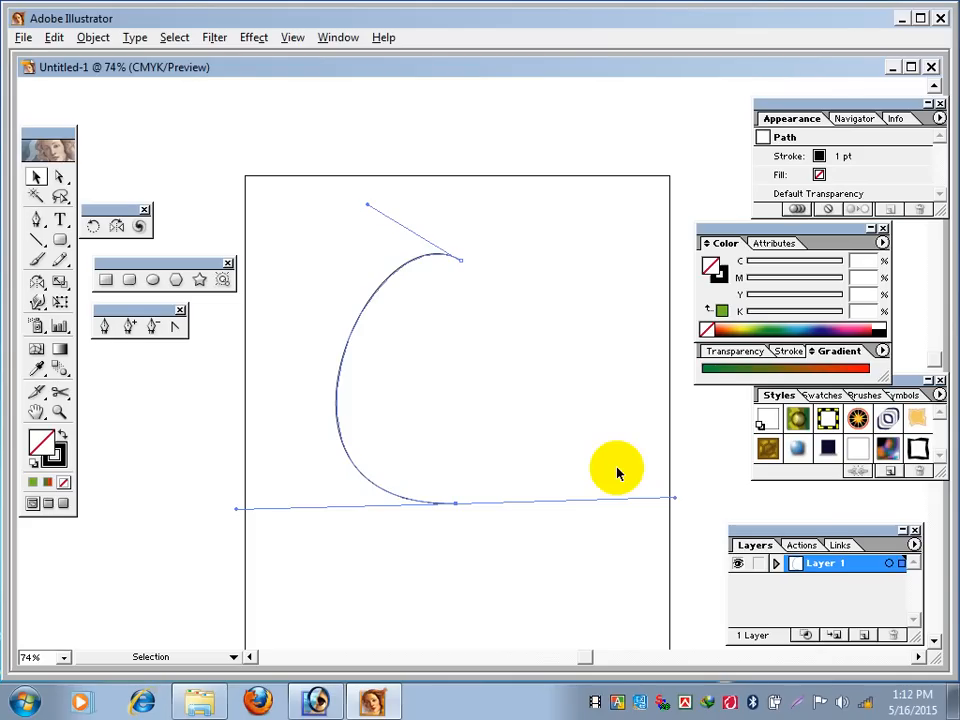
{"action": "left_click", "coordinate": [38, 177]}
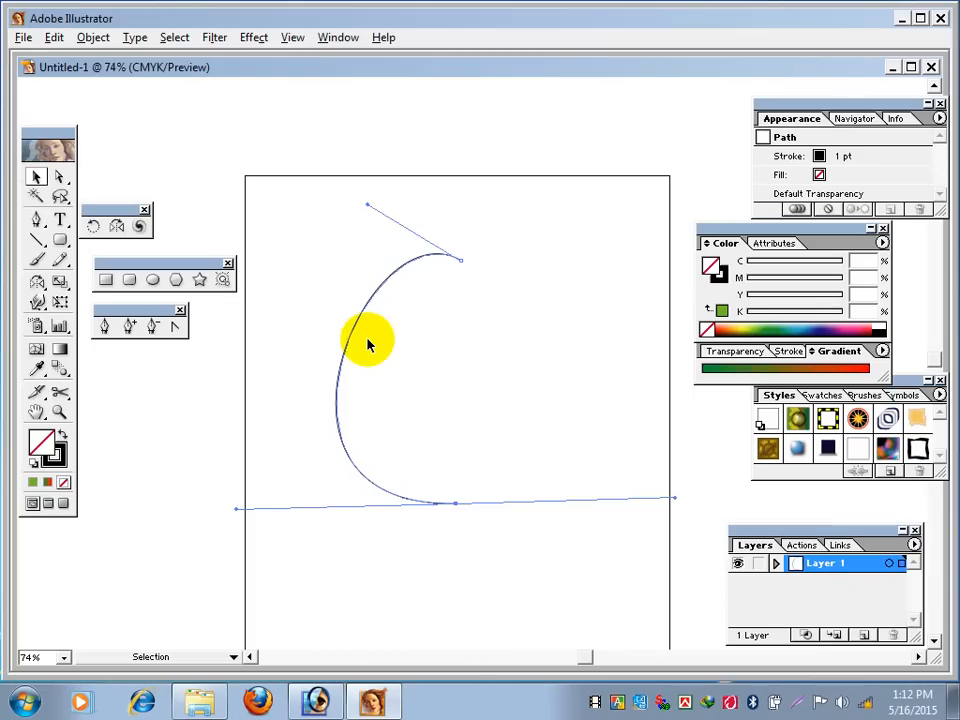
{"action": "key", "text": "Delete"}
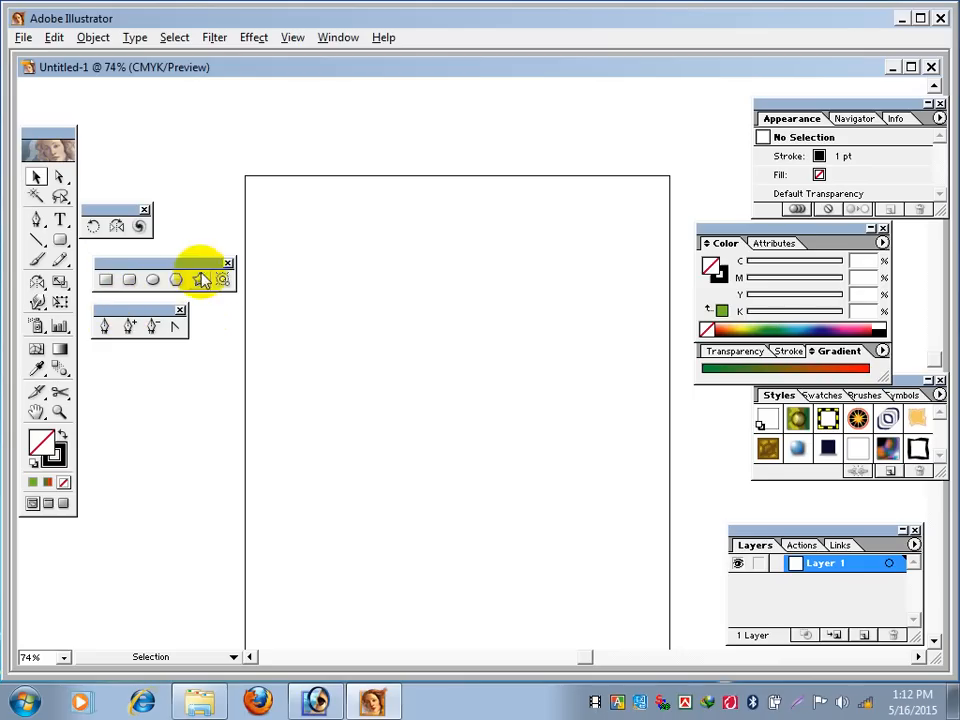
- Close the floating shape and rotate tool palettes, and move the pen tools palette up beside the toolbox
{"action": "left_click", "coordinate": [229, 264]}
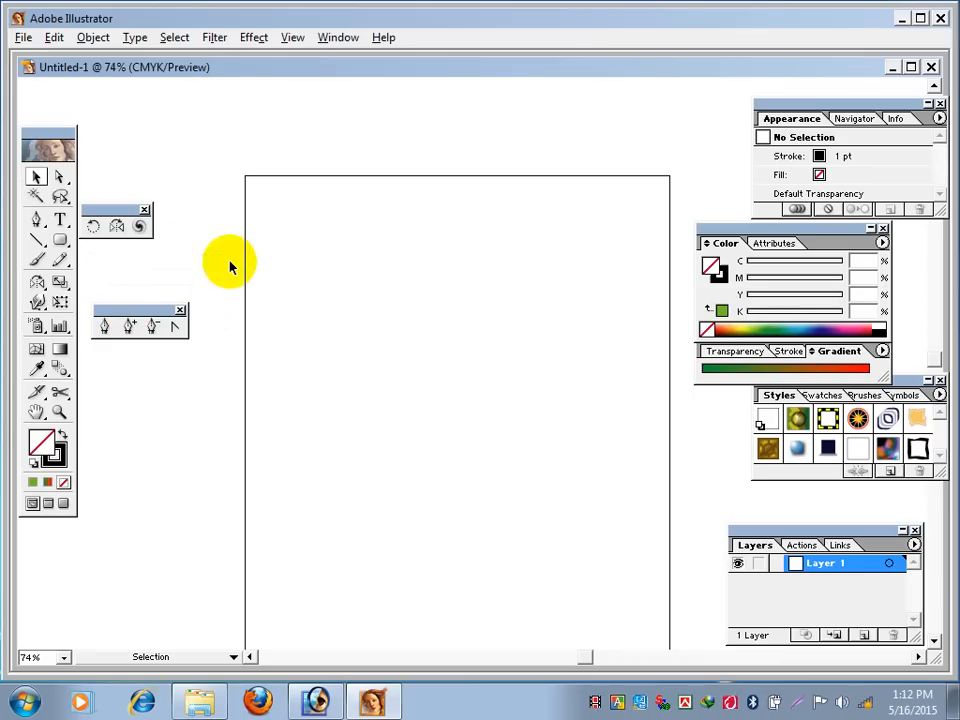
{"action": "left_click", "coordinate": [144, 210]}
{"action": "left_click_drag", "start_coordinate": [127, 311], "coordinate": [116, 230]}
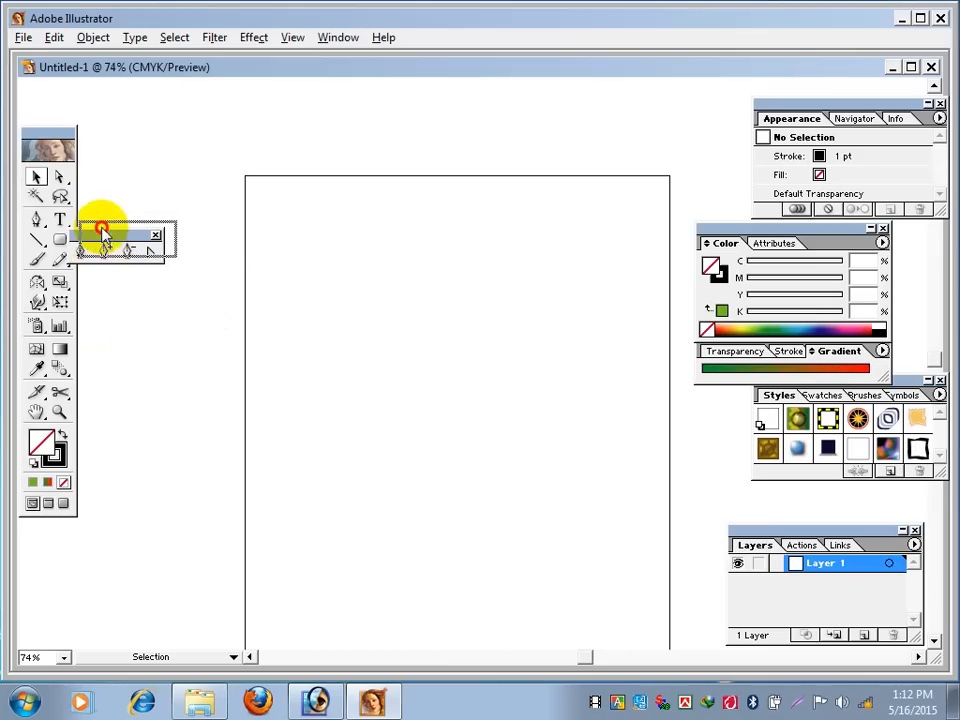
- Draw an open C-shaped Pen curve from the artboard's upper middle to below its centre, with smooth anchors at both ends, and close the pen tools palette
{"action": "left_click", "coordinate": [93, 246]}
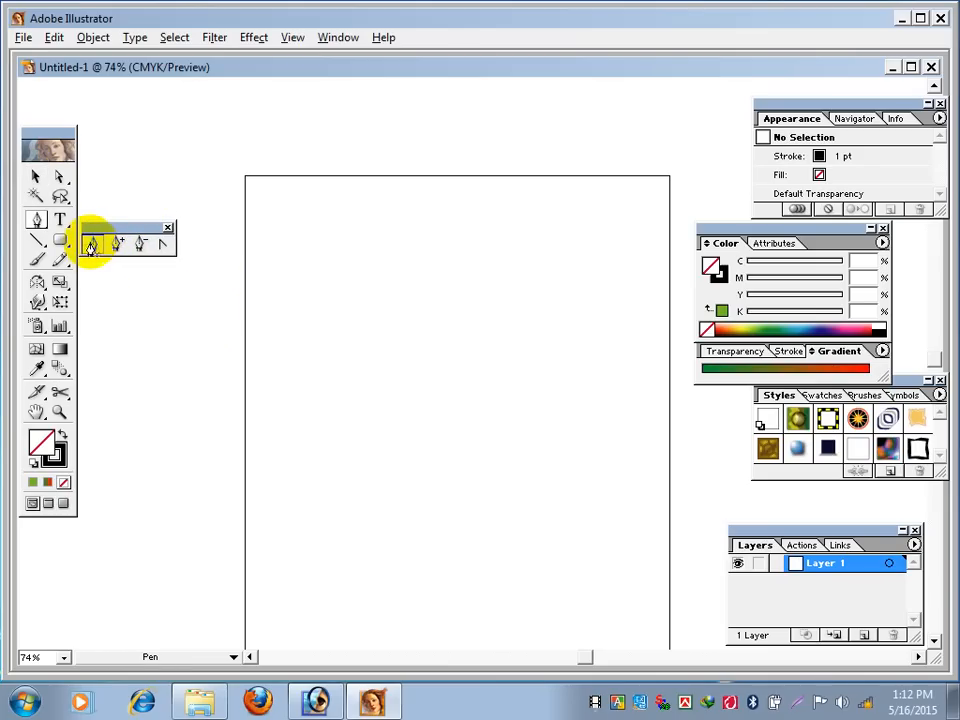
{"action": "left_click_drag", "start_coordinate": [444, 284], "coordinate": [357, 240]}
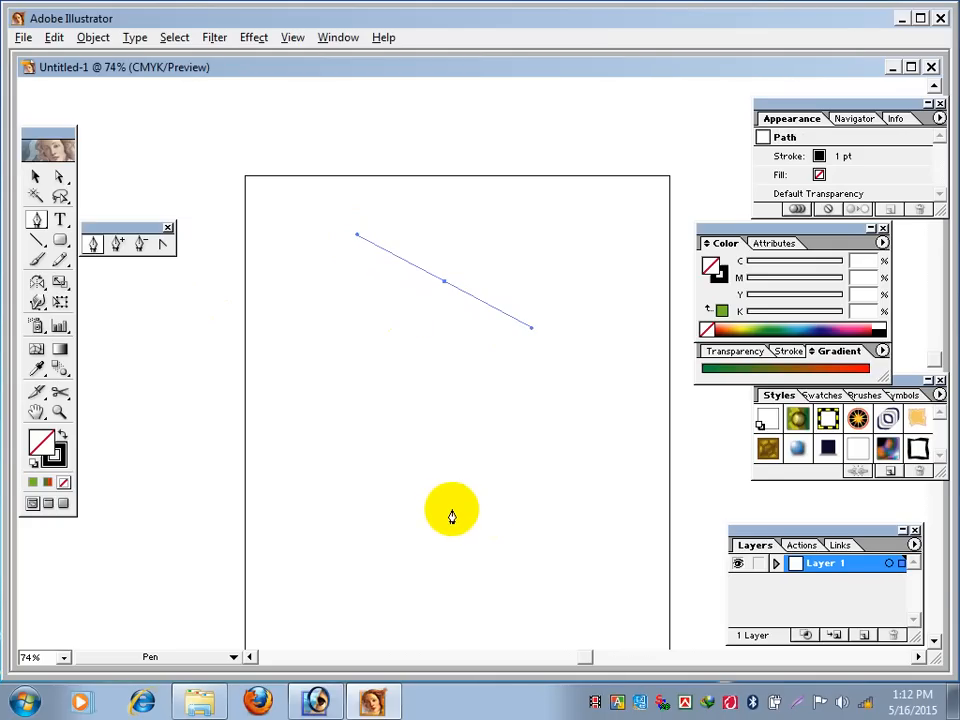
{"action": "left_click_drag", "start_coordinate": [451, 510], "coordinate": [651, 484]}
{"action": "left_click", "coordinate": [651, 484]}
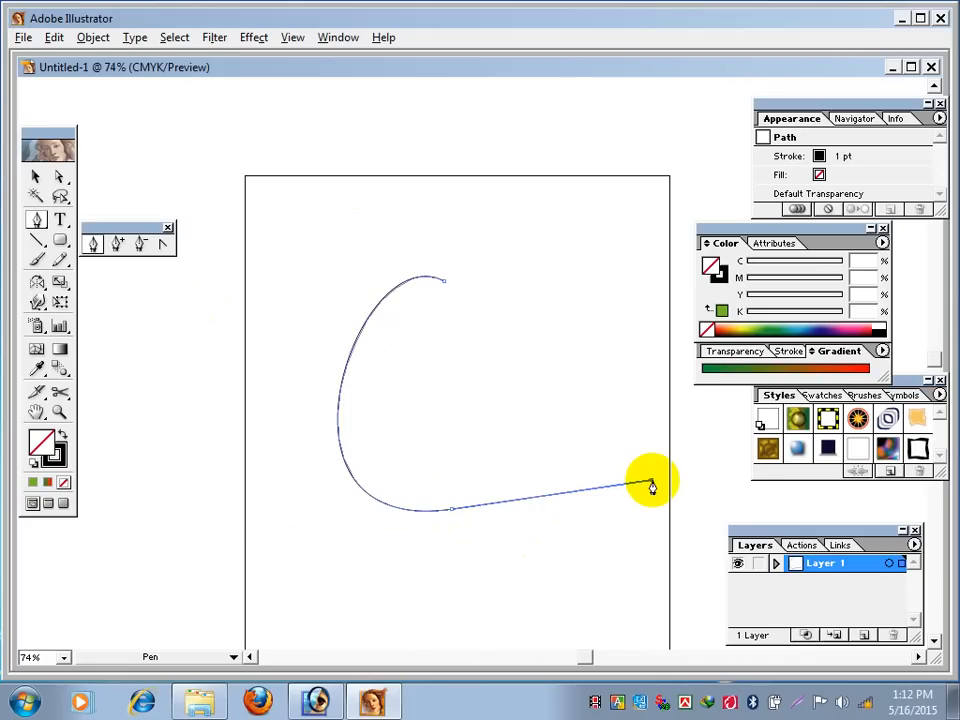
{"action": "left_click", "coordinate": [651, 486], "text": "ctrl"}
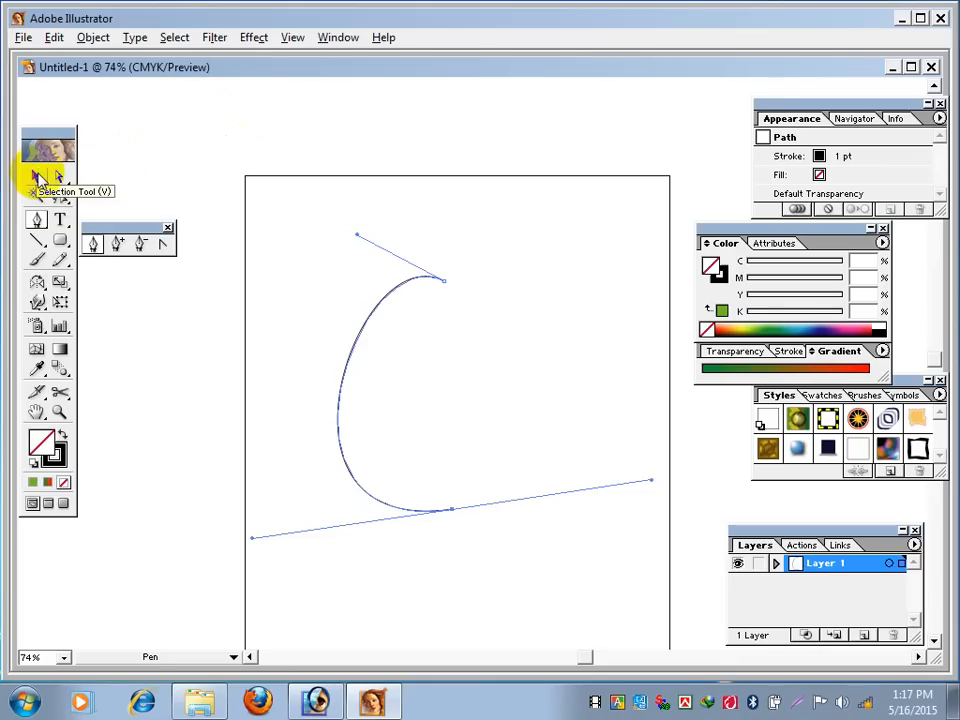
{"action": "left_click", "coordinate": [36, 177]}
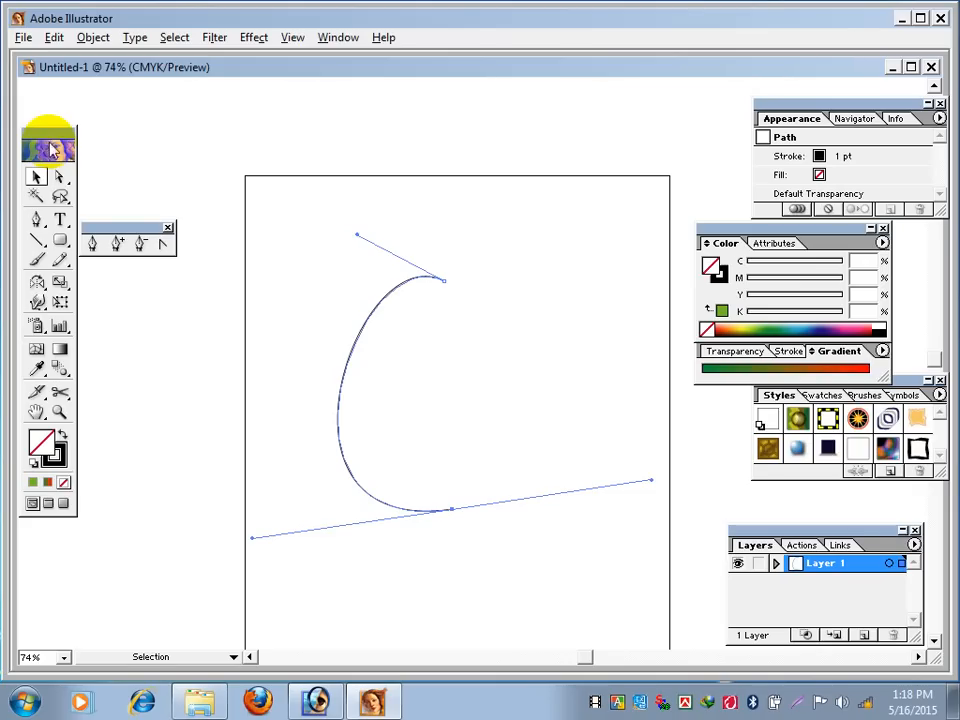
{"action": "left_click", "coordinate": [168, 229]}
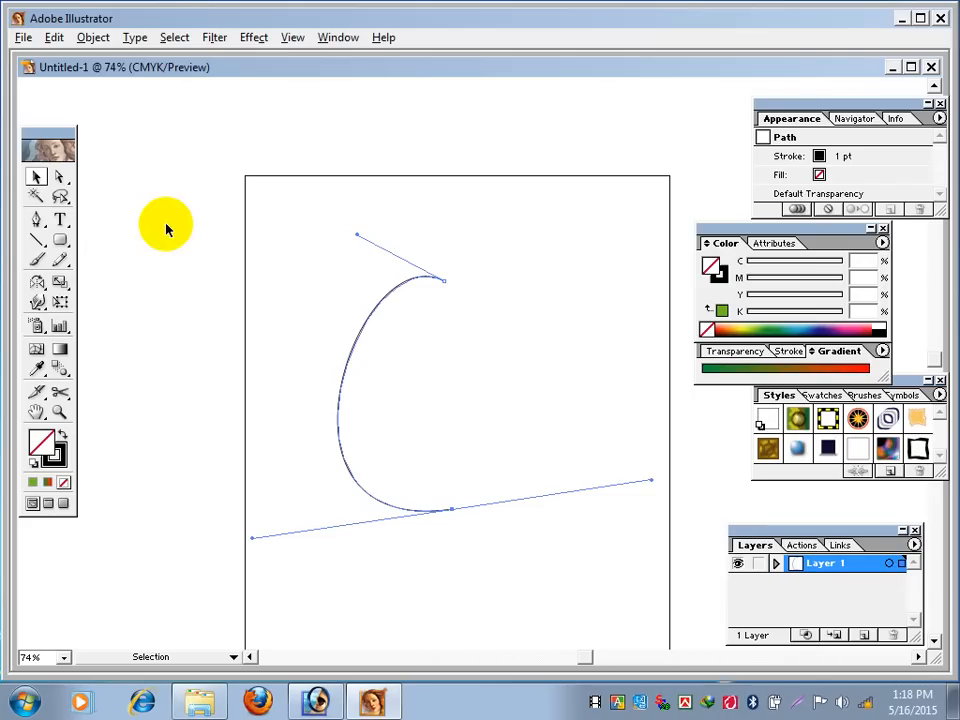